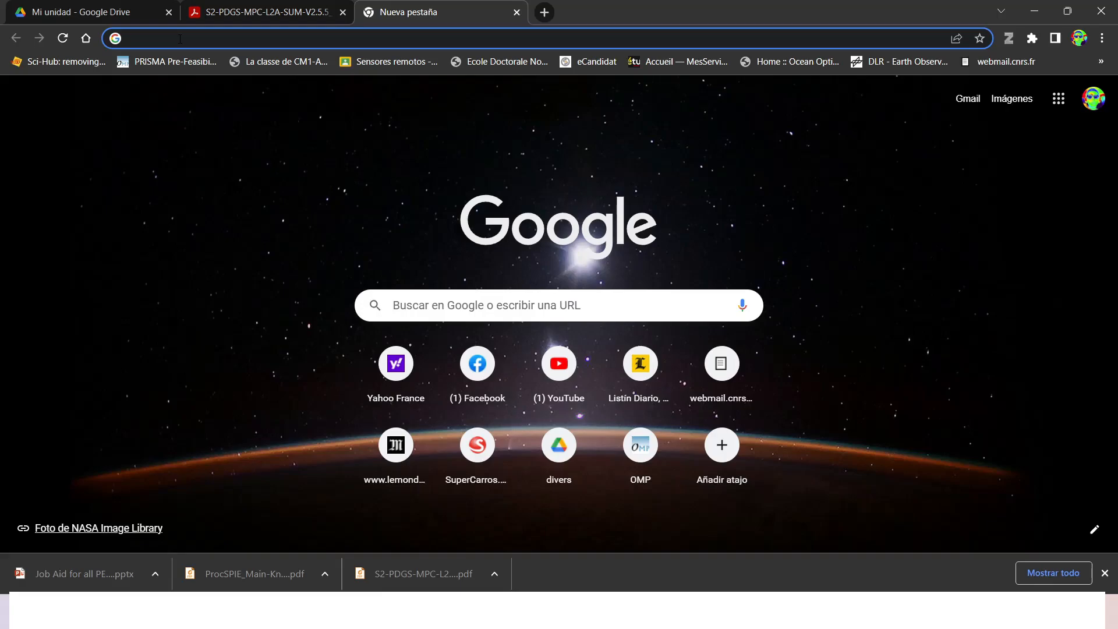
Download the 64-bit Windows installer of Anaconda from anaconda.com and launch its setup from the downloads folder
type("ana")
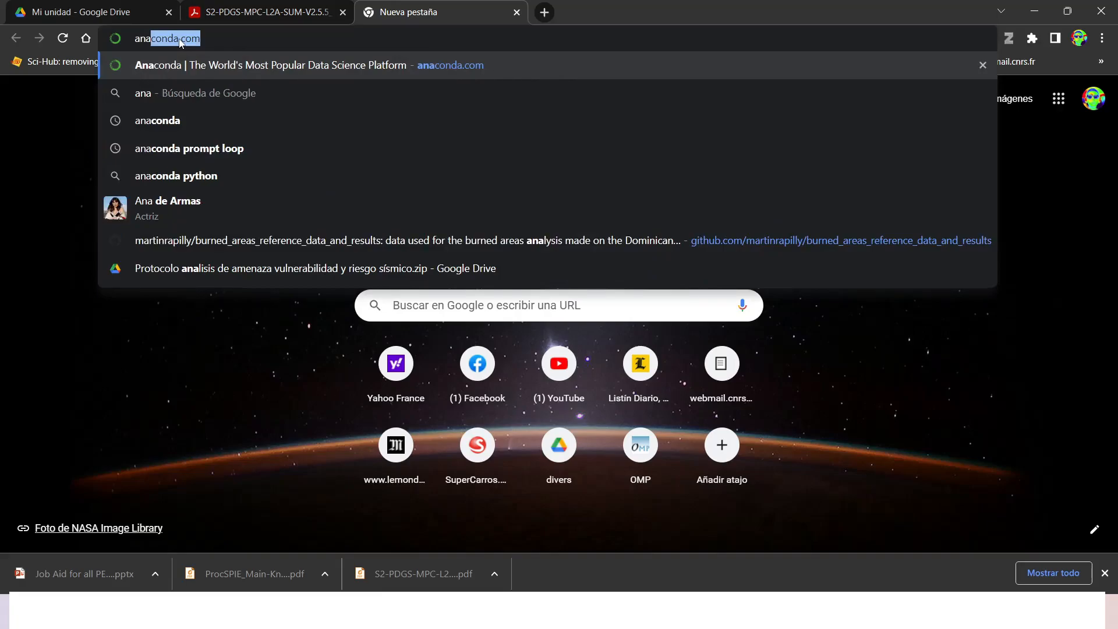
key("Return")
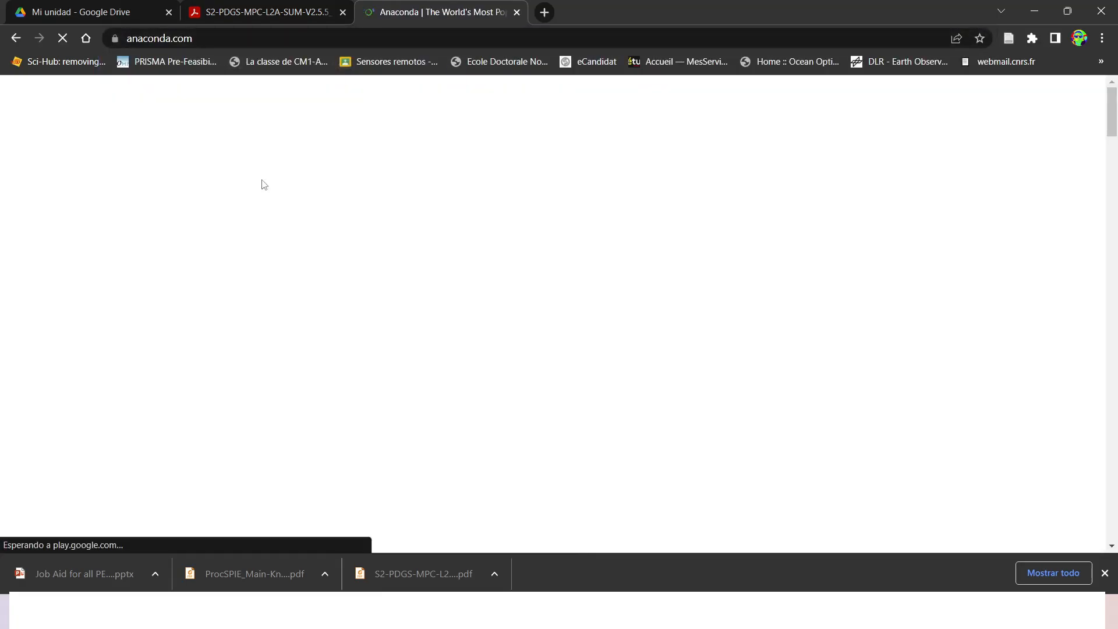
scroll(609, 209, "down", 2)
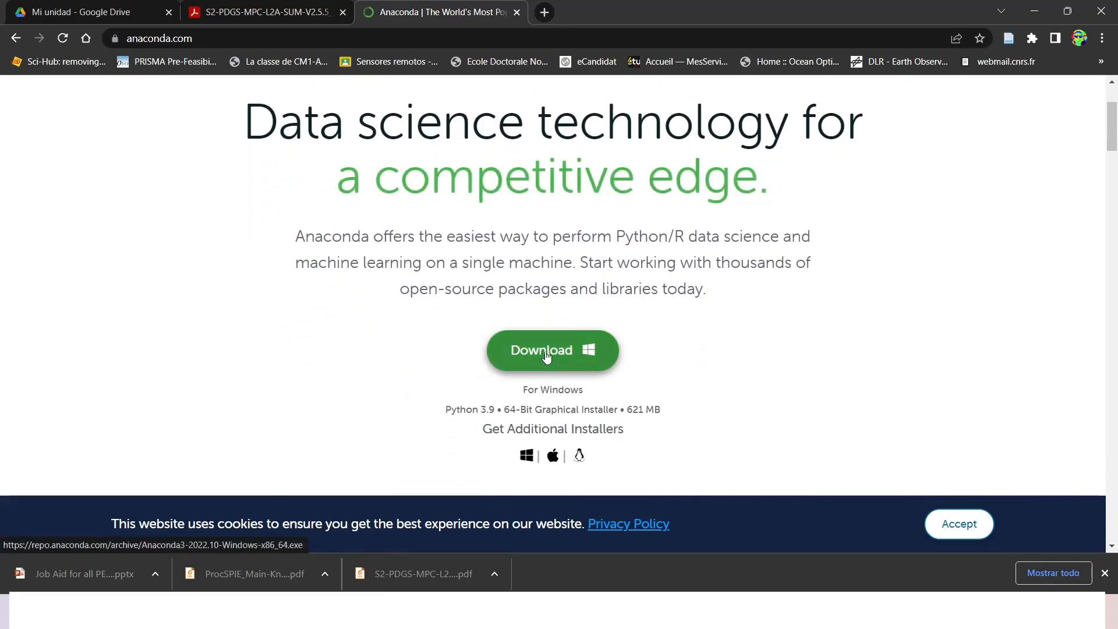
left_click(547, 357)
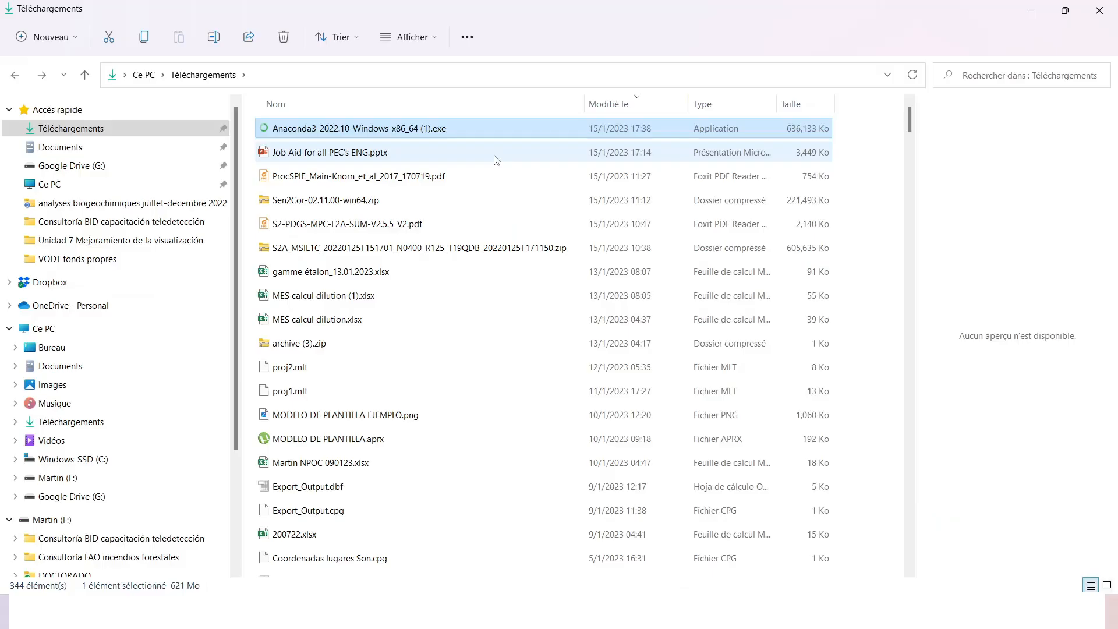
double_click(374, 130)
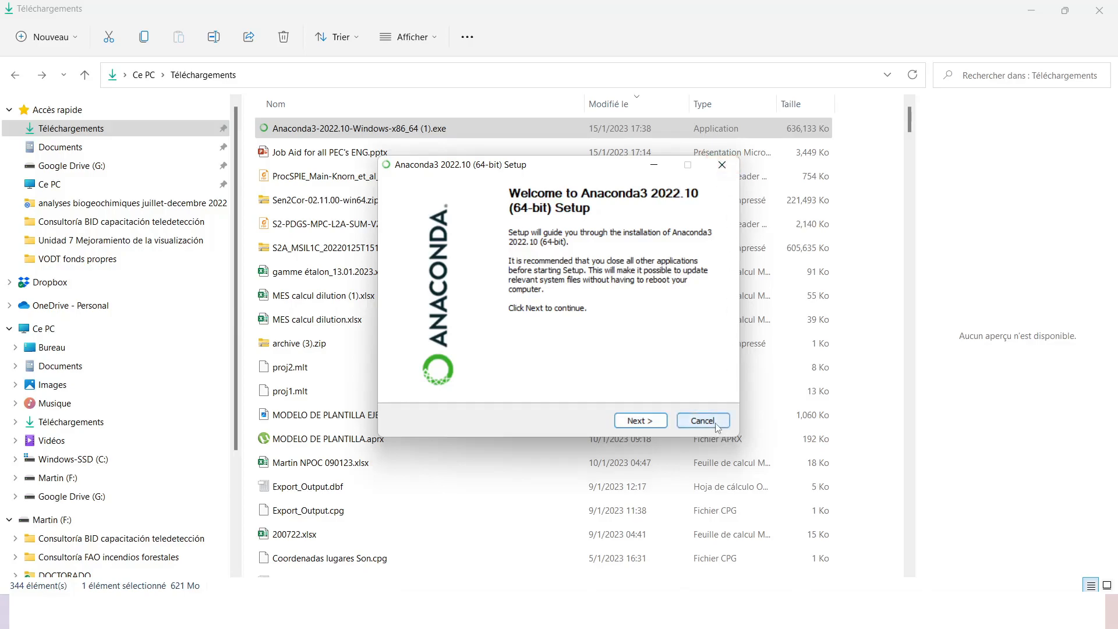
Open Anaconda Prompt (anaconda3) from the Anaconda3 (64-bit) group of installed applications
mouse_move(431, 610)
left_click(337, 609)
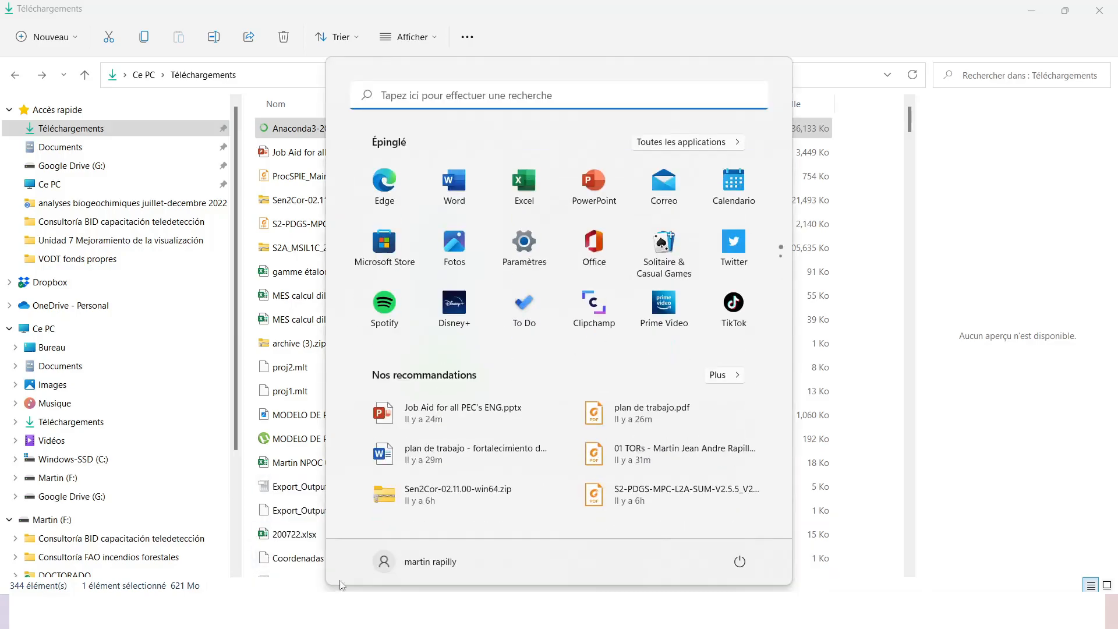
left_click(669, 147)
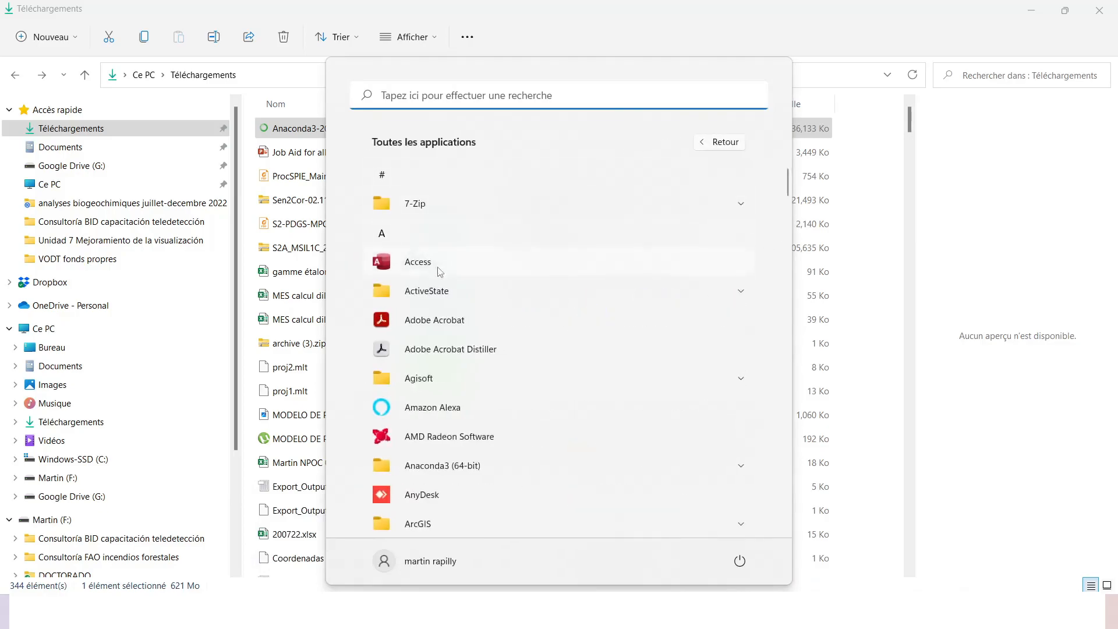
scroll(460, 282, "down", 2)
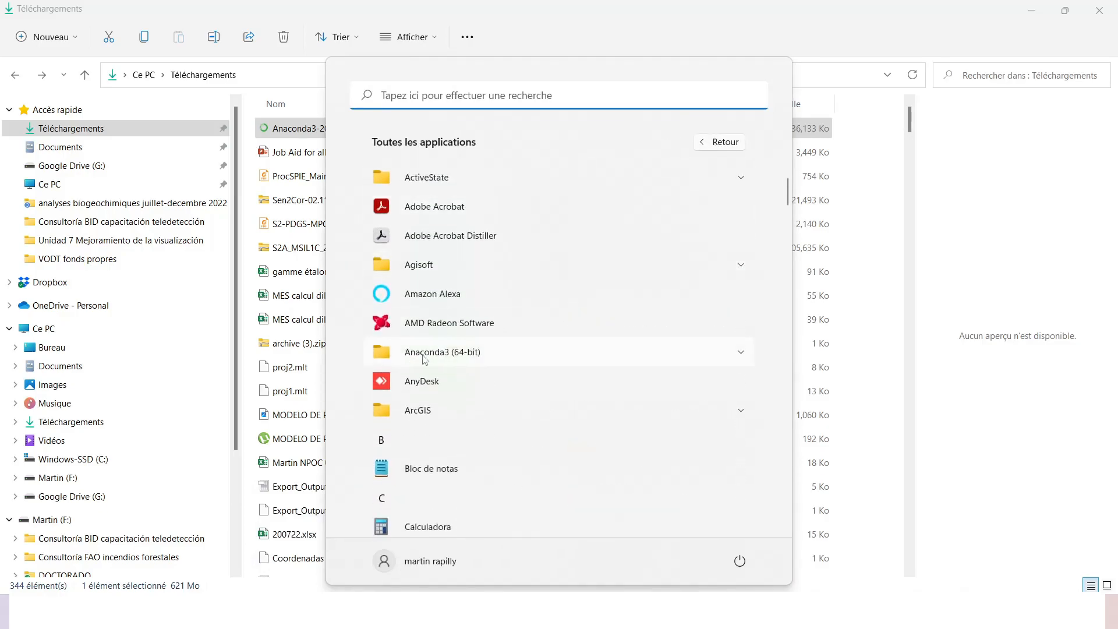
left_click(476, 360)
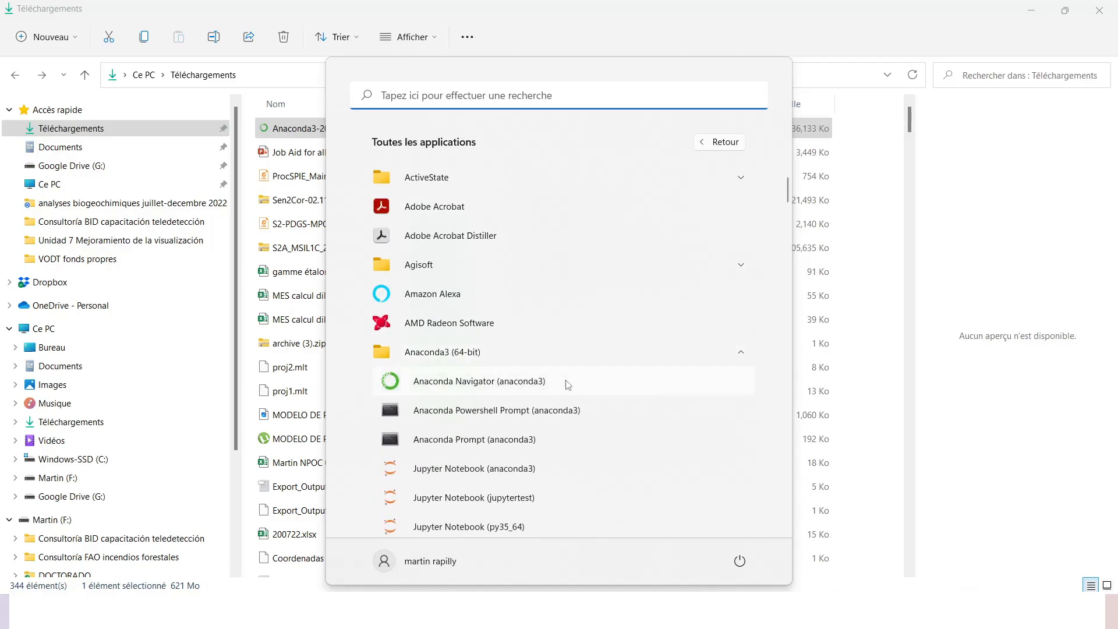
scroll(517, 382, "down", 2)
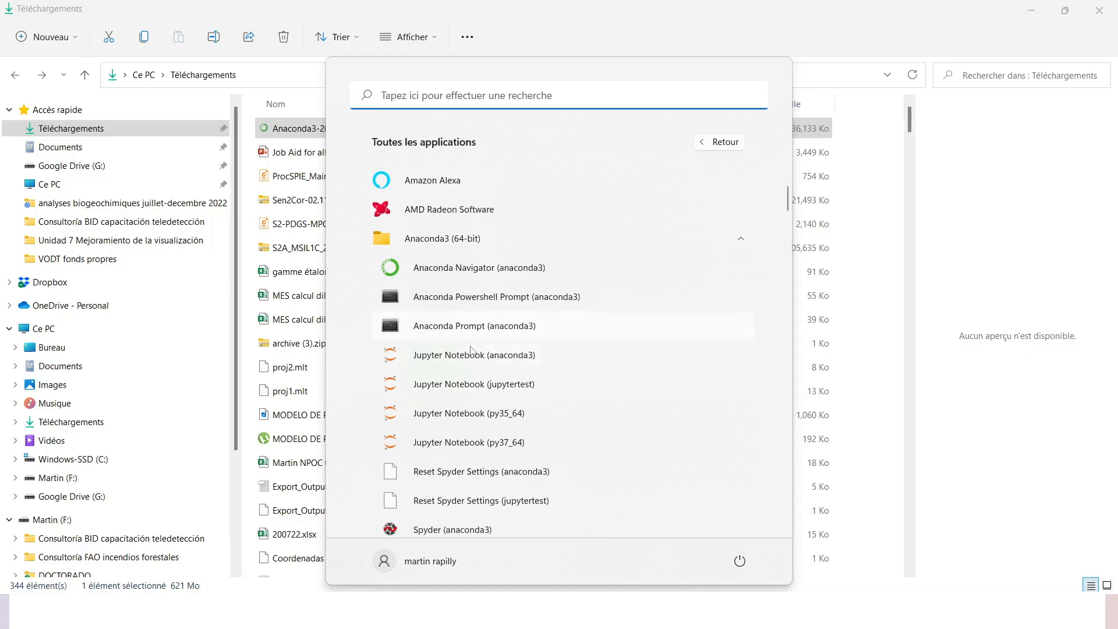
scroll(467, 382, "down", 2)
scroll(467, 383, "up", 2)
left_click(482, 327)
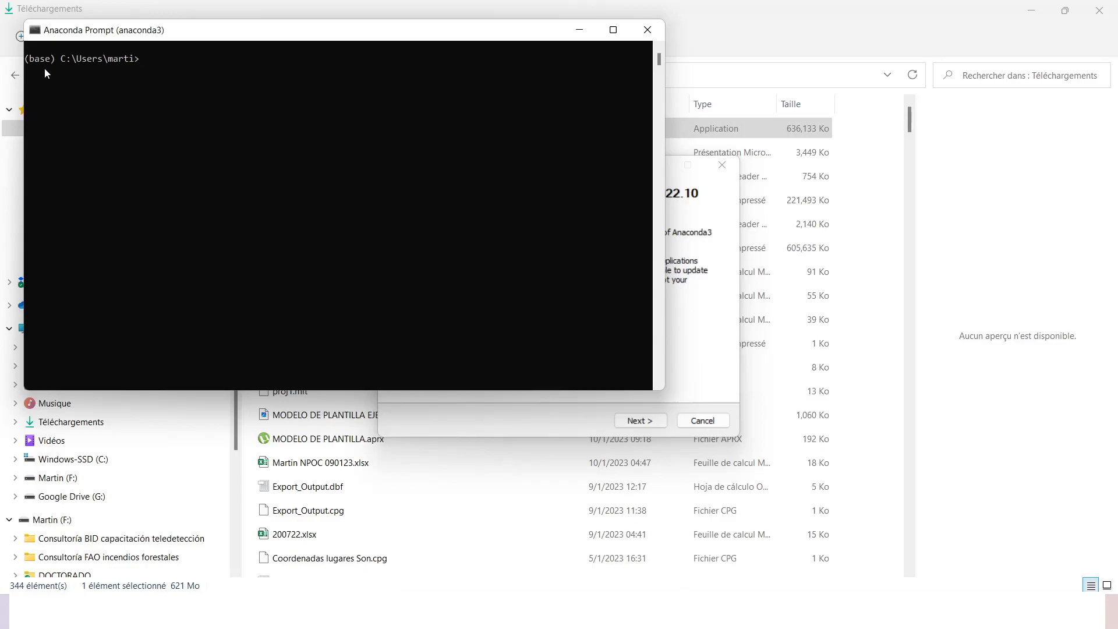
Create a conda environment named espacio1 with python=3.6 and accept the package installation
type("conda create --name")
type("espacio1")
type("python")
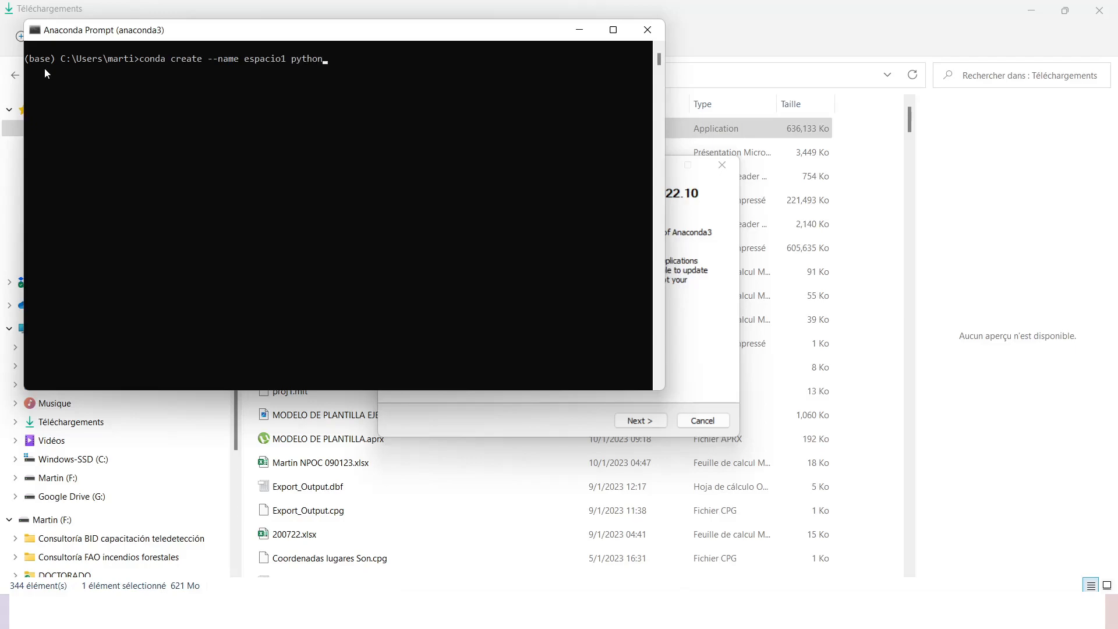
type("=3.6")
key("Return")
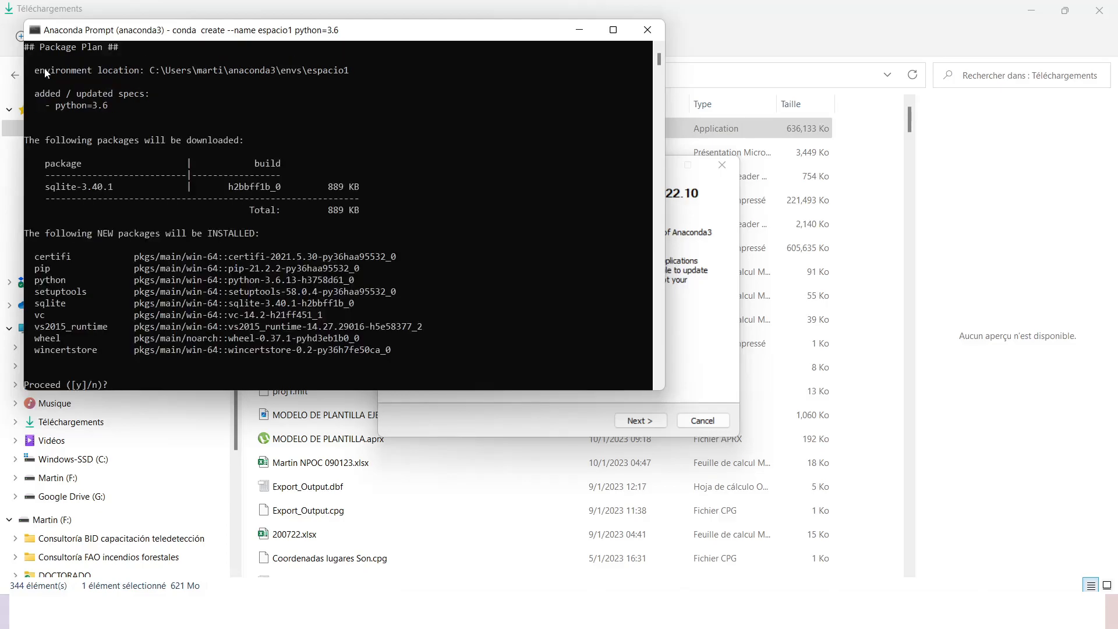
type("y")
key("Return")
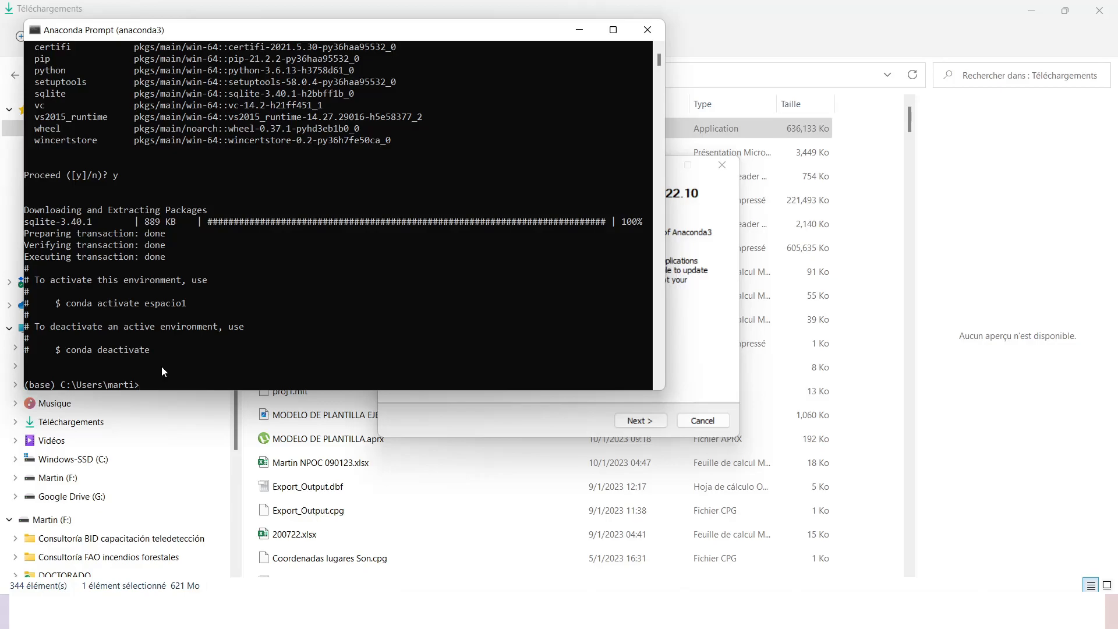
Review the environment creation output and activate the espacio1 environment with conda
scroll(205, 221, "up", 8)
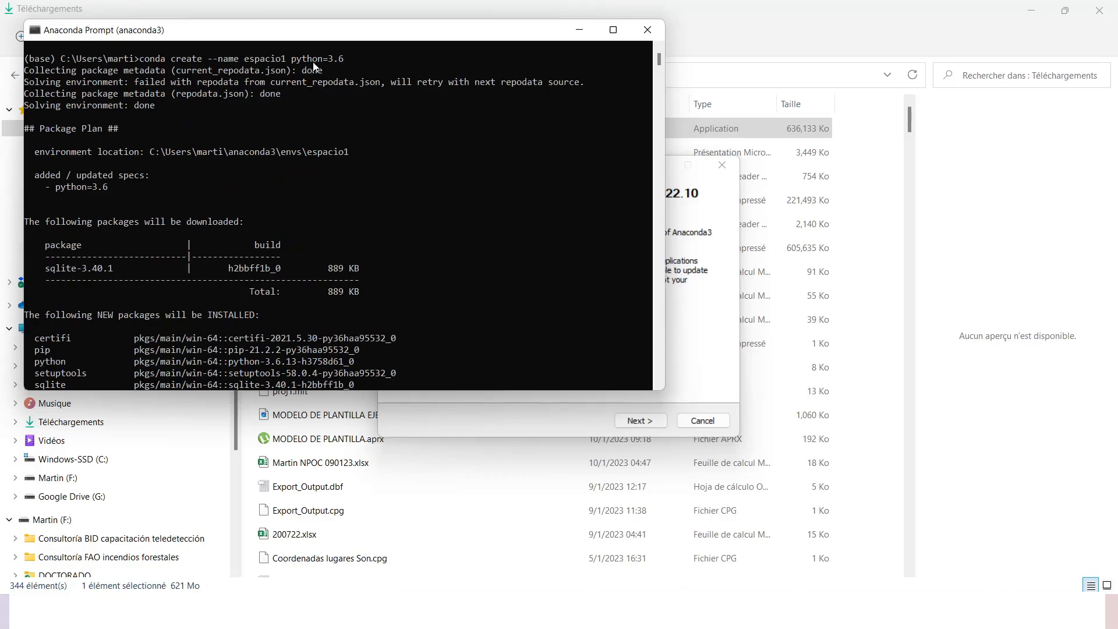
scroll(309, 68, "down", 8)
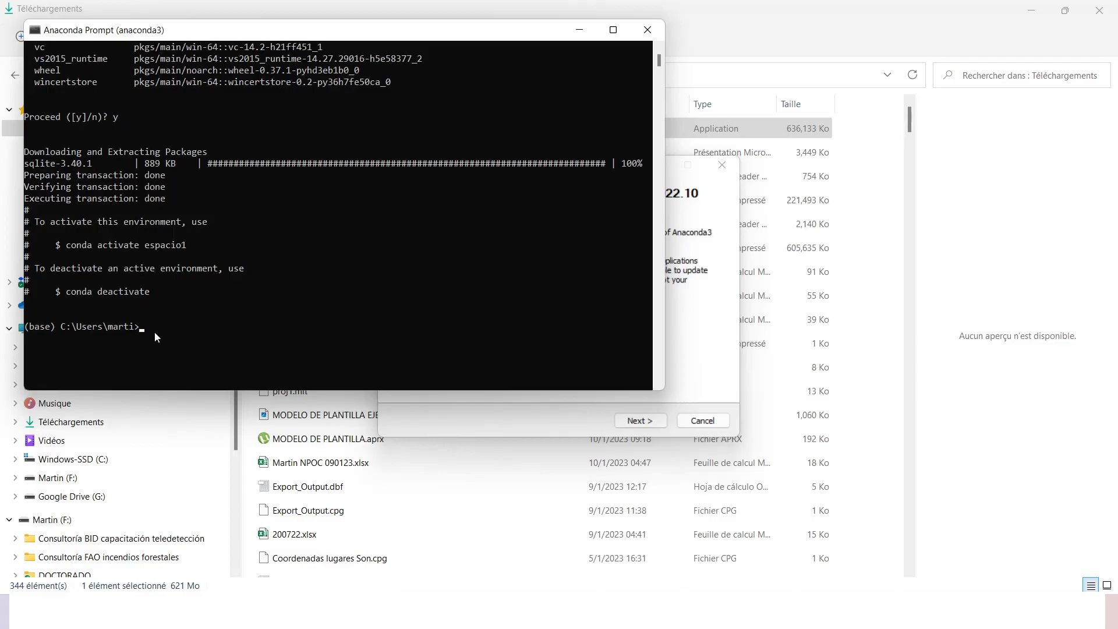
type("conda activate espacio1")
key("Return")
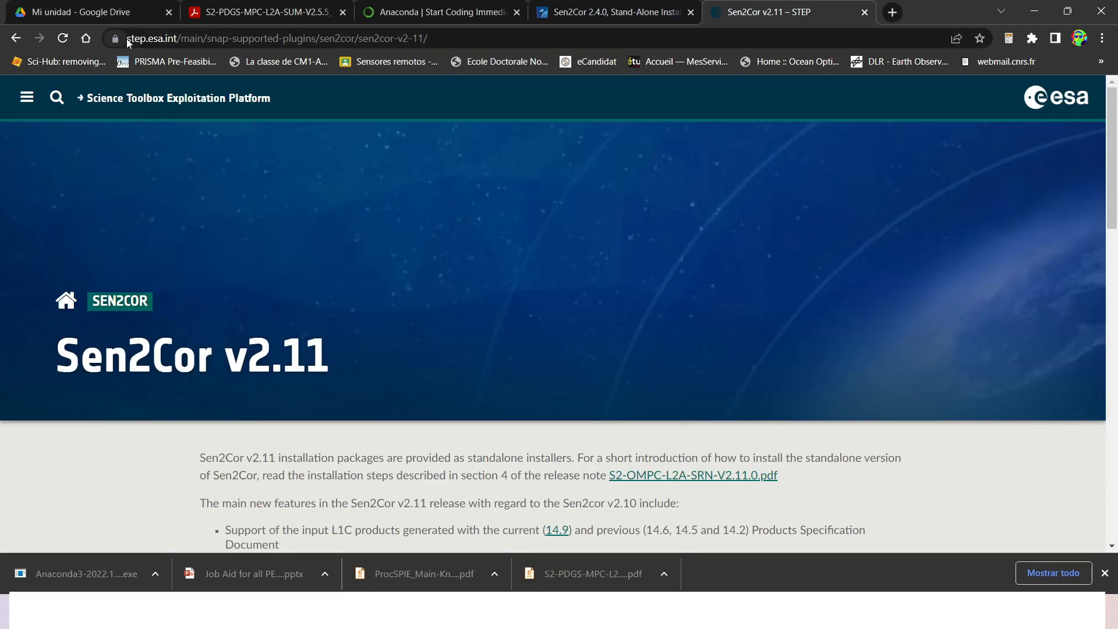
In the browser, download the standalone Windows installer Sen2Cor-02.11.00-win64.zip from ESA's Sen2Cor v2.11 page
left_click_drag(125, 38, 432, 42)
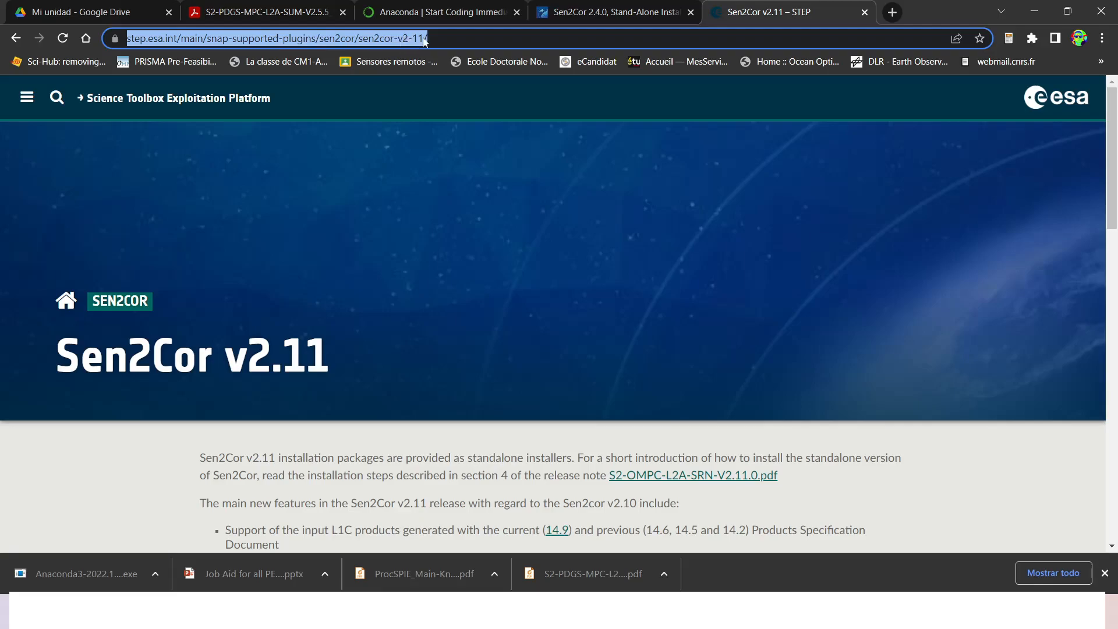
scroll(429, 198, "down", 6)
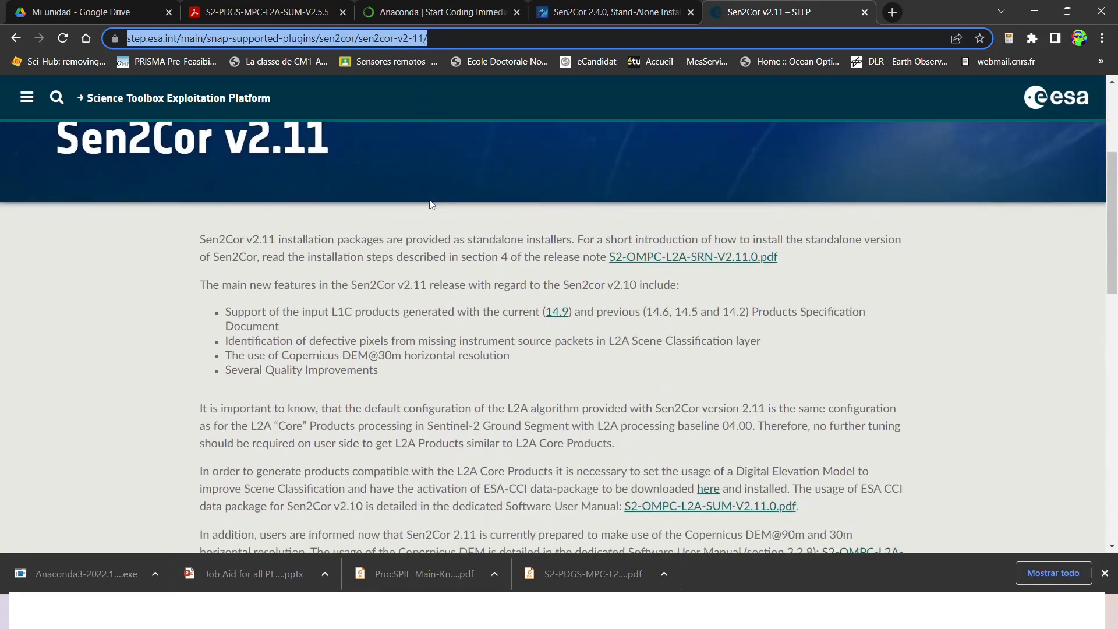
scroll(430, 201, "up", 3)
scroll(434, 201, "down", 5)
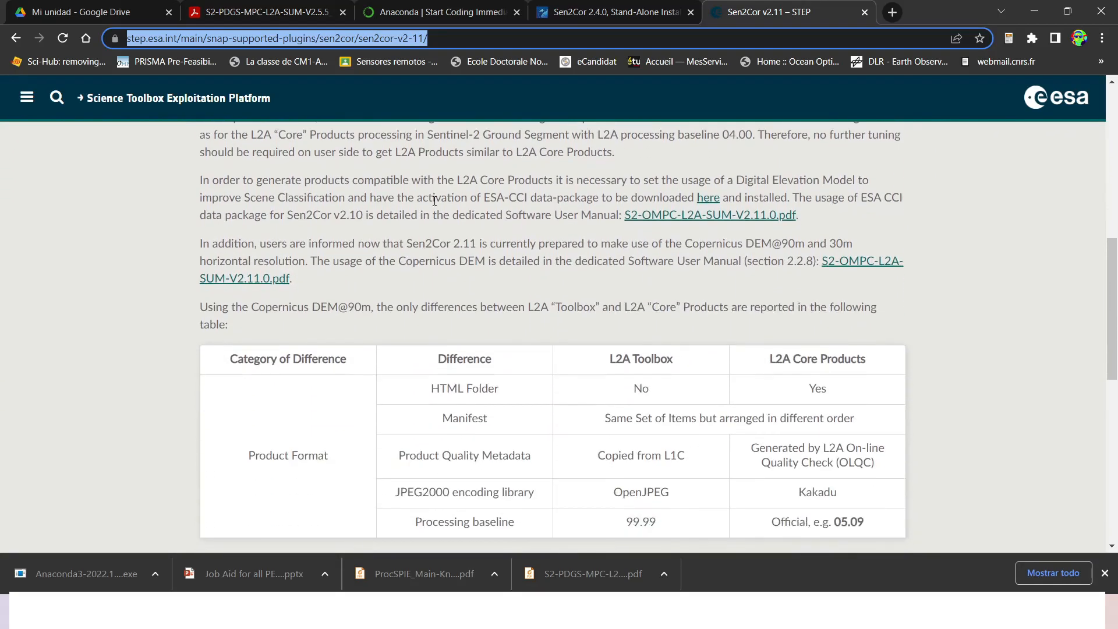
scroll(435, 200, "down", 8)
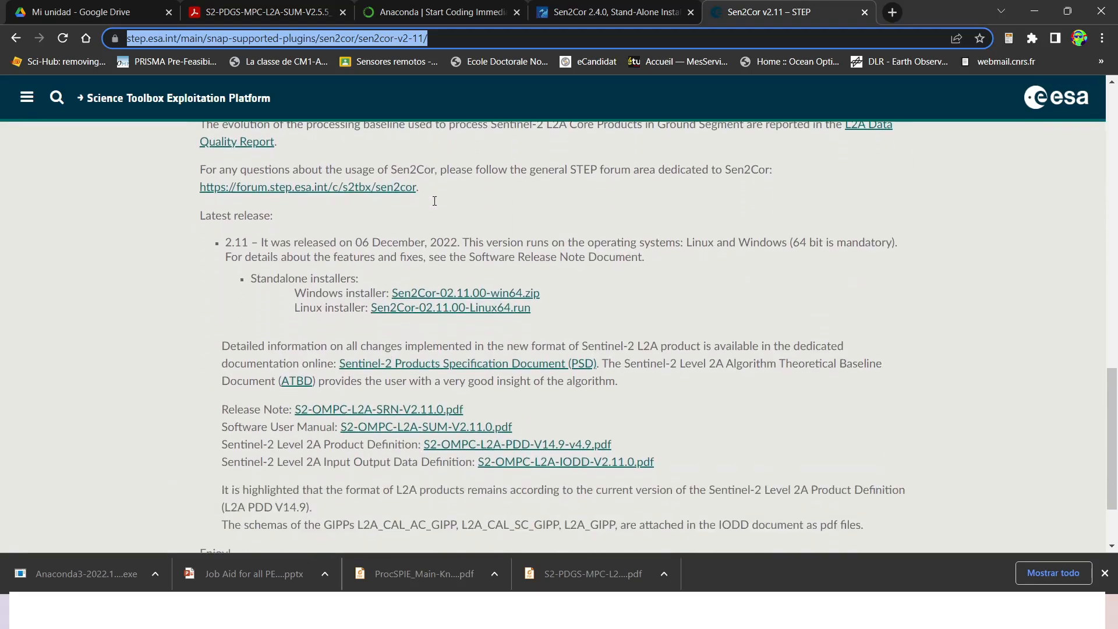
left_click_drag(294, 293, 385, 294)
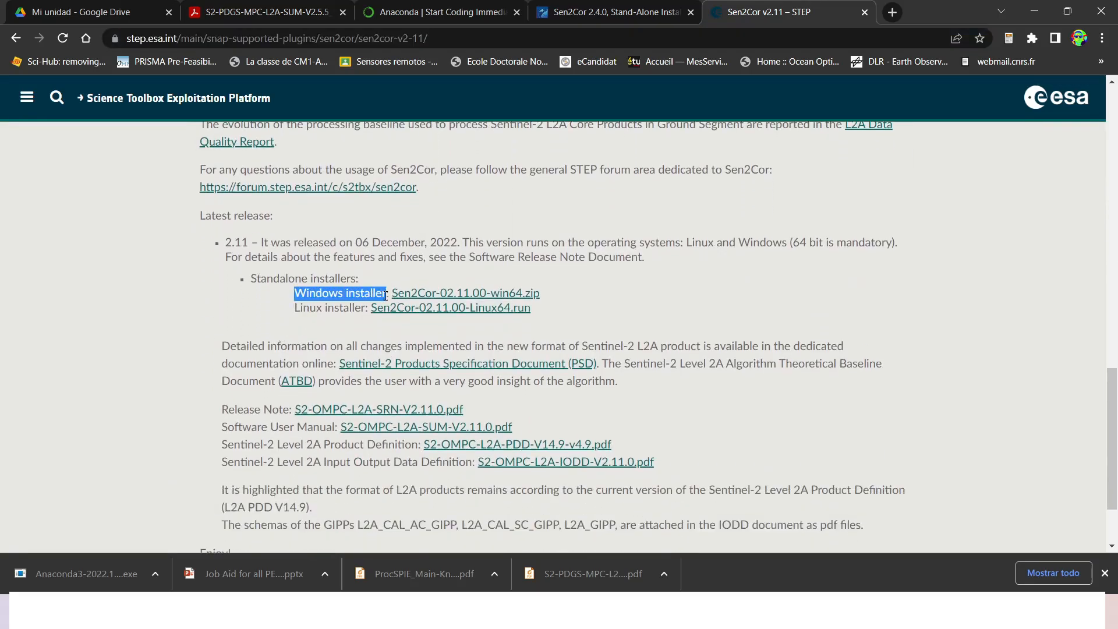
left_click(438, 297)
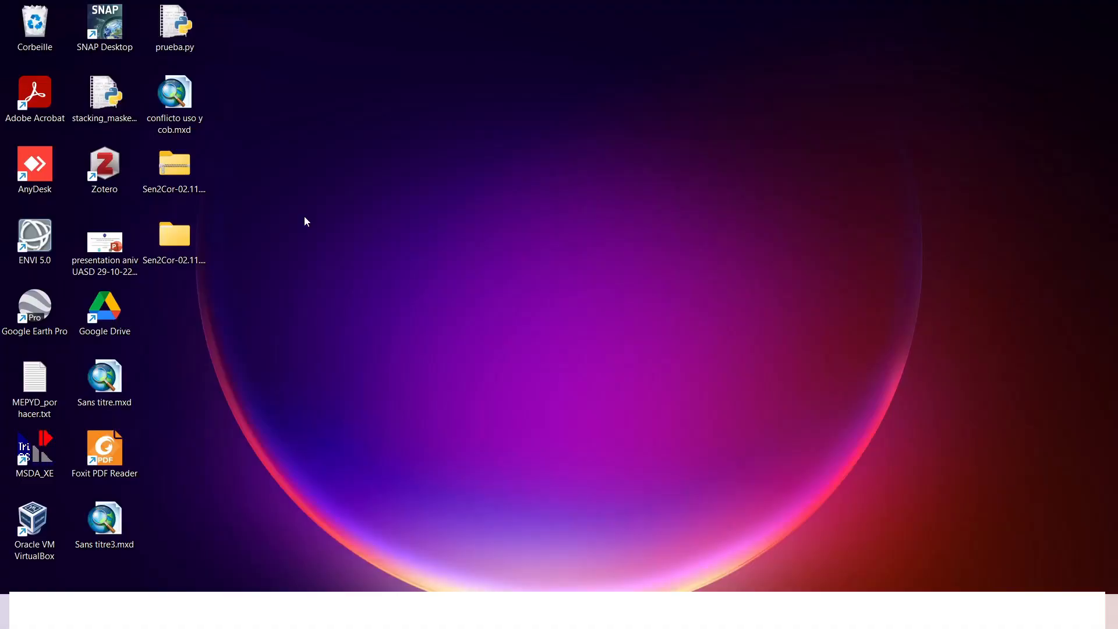
left_click(185, 159)
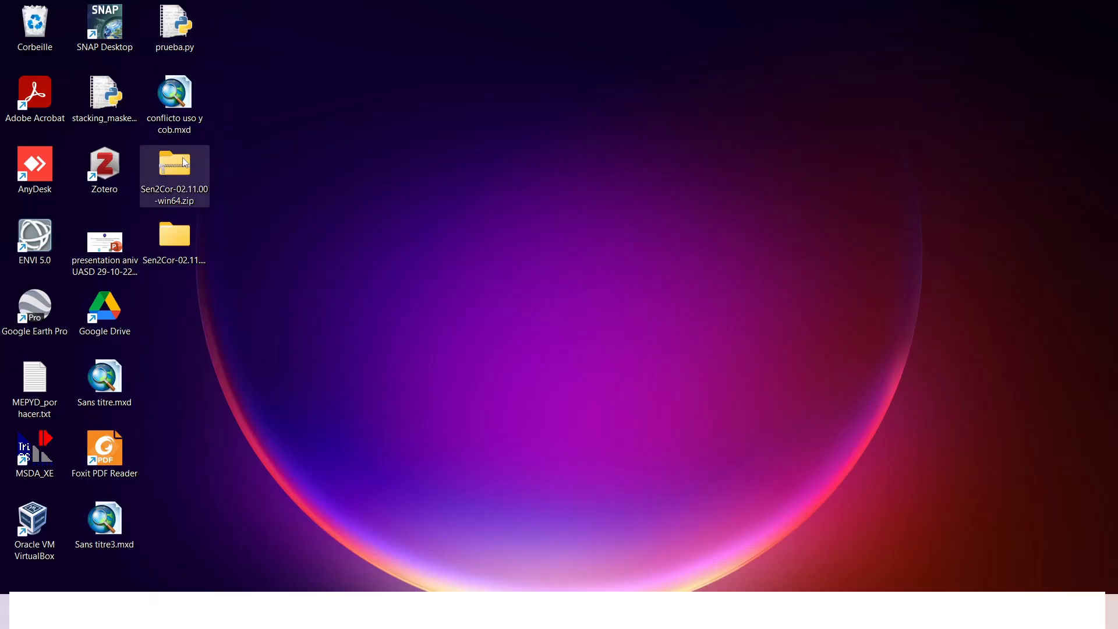
right_click(184, 163)
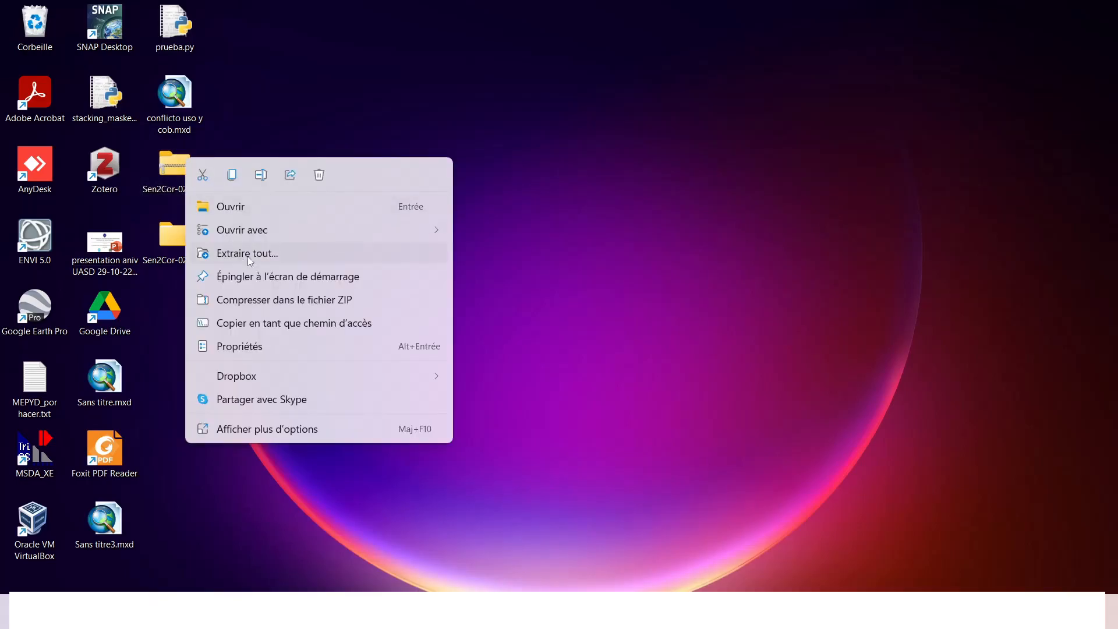
left_click(492, 253)
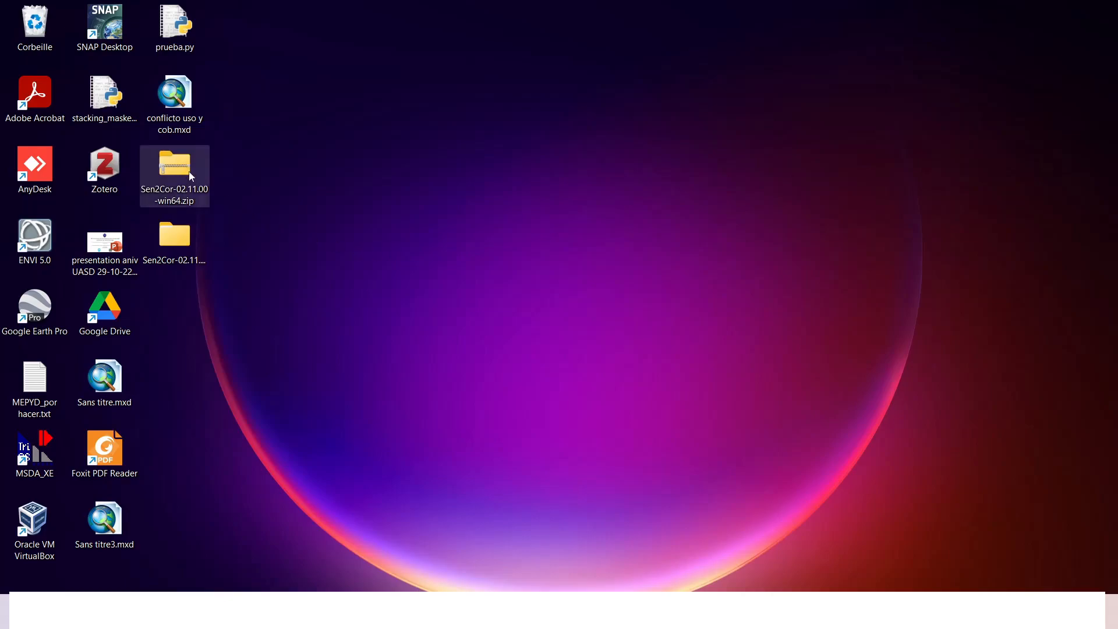
Open the extracted Sen2Cor-02.11.00-win64 folder on the desktop down to its inner folder and preview L2A_Process.bat
double_click(172, 234)
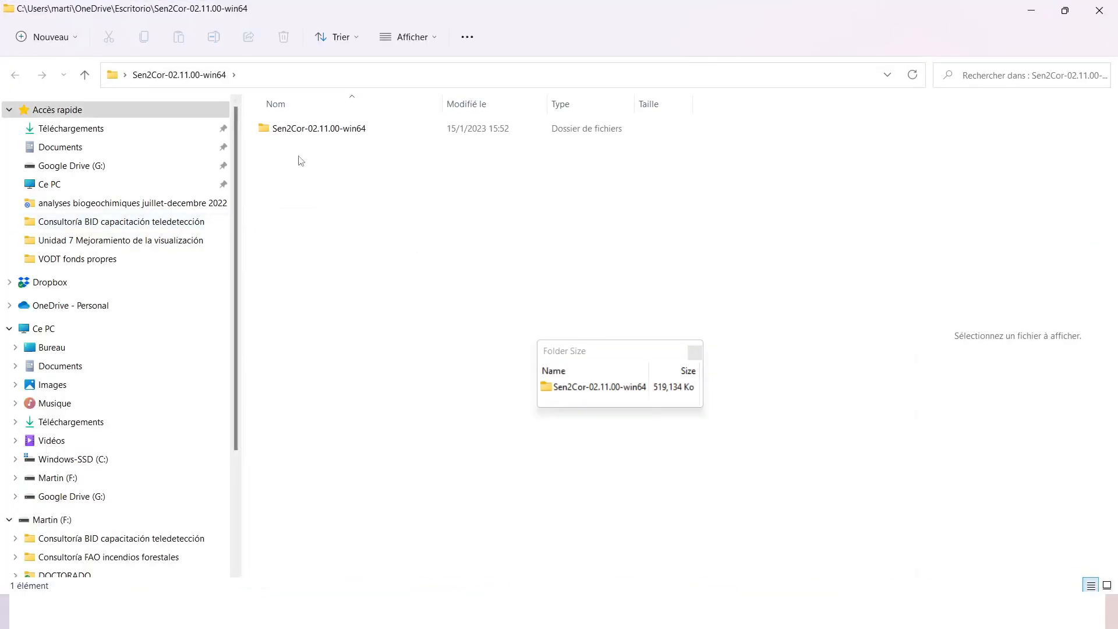
left_click(306, 137)
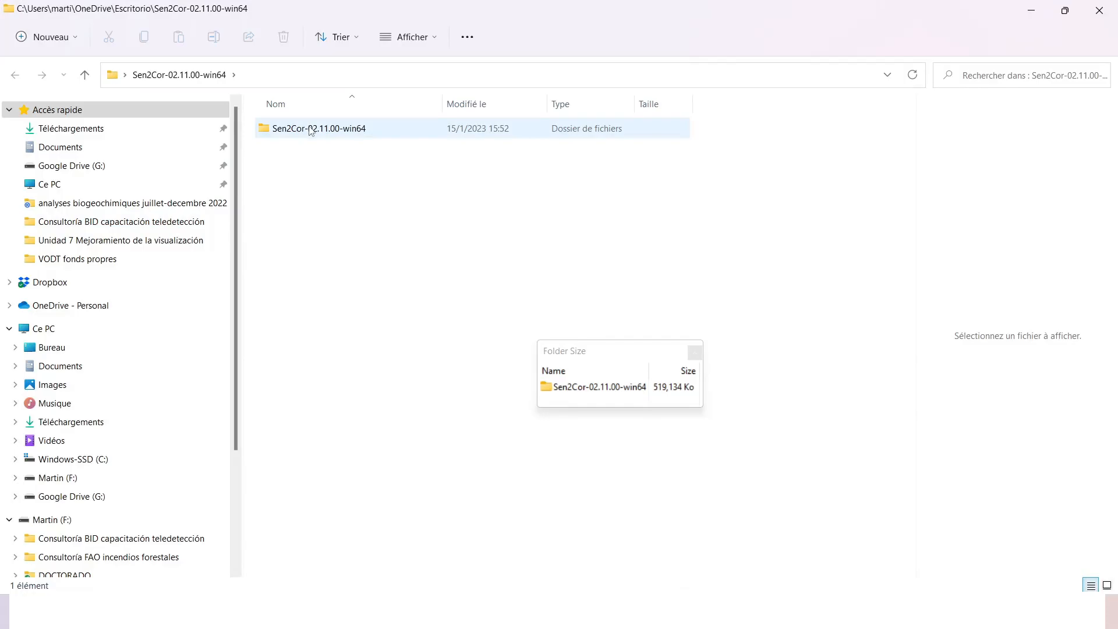
mouse_move(311, 131)
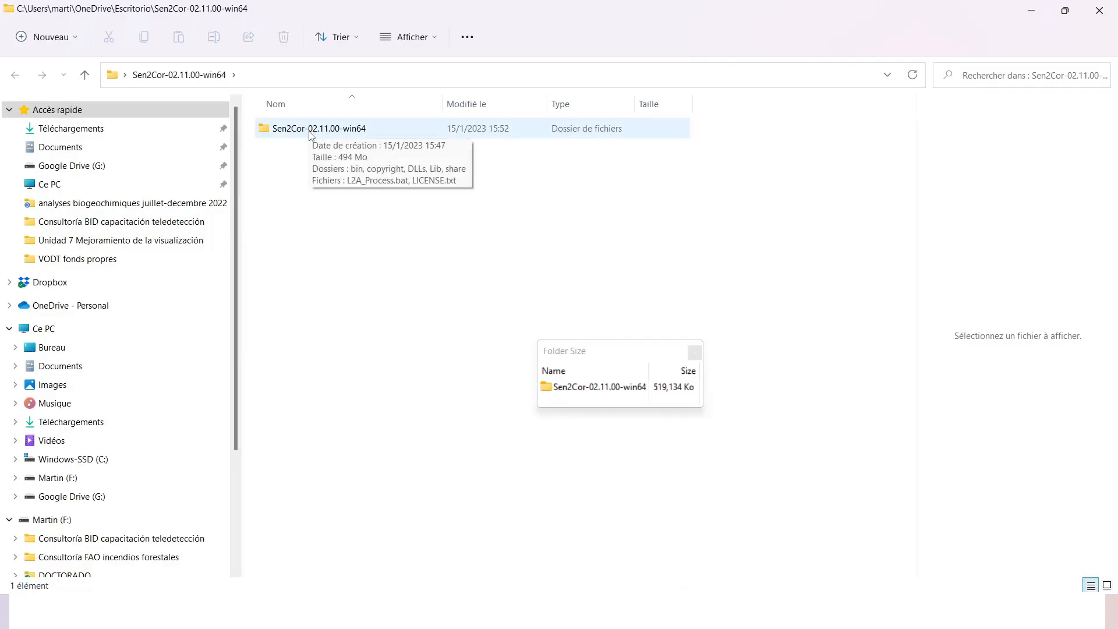
double_click(311, 133)
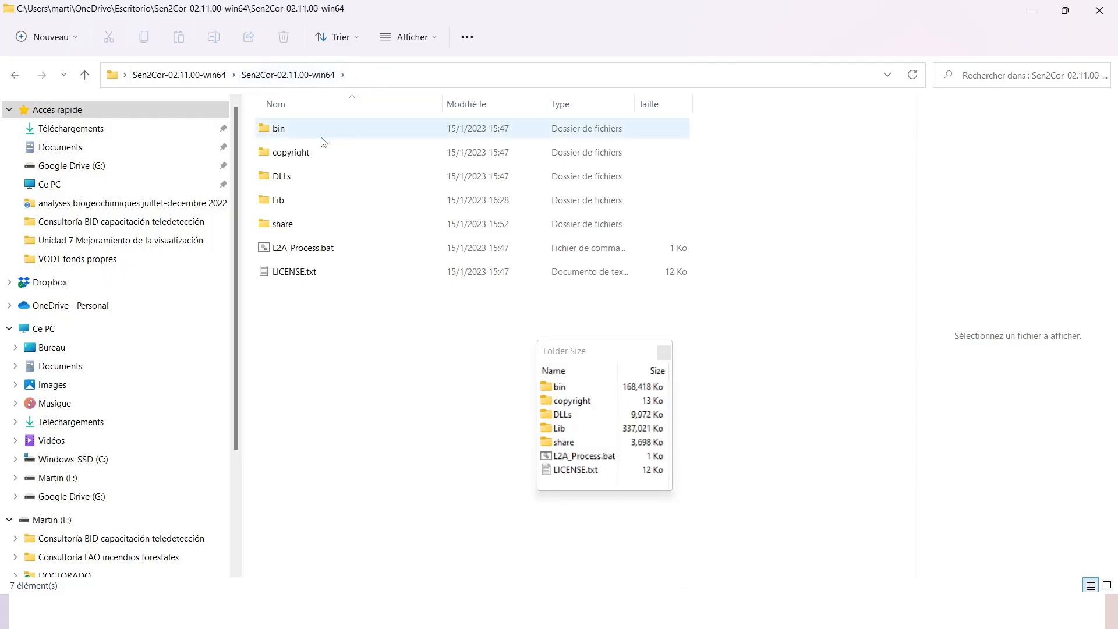
left_click(340, 245)
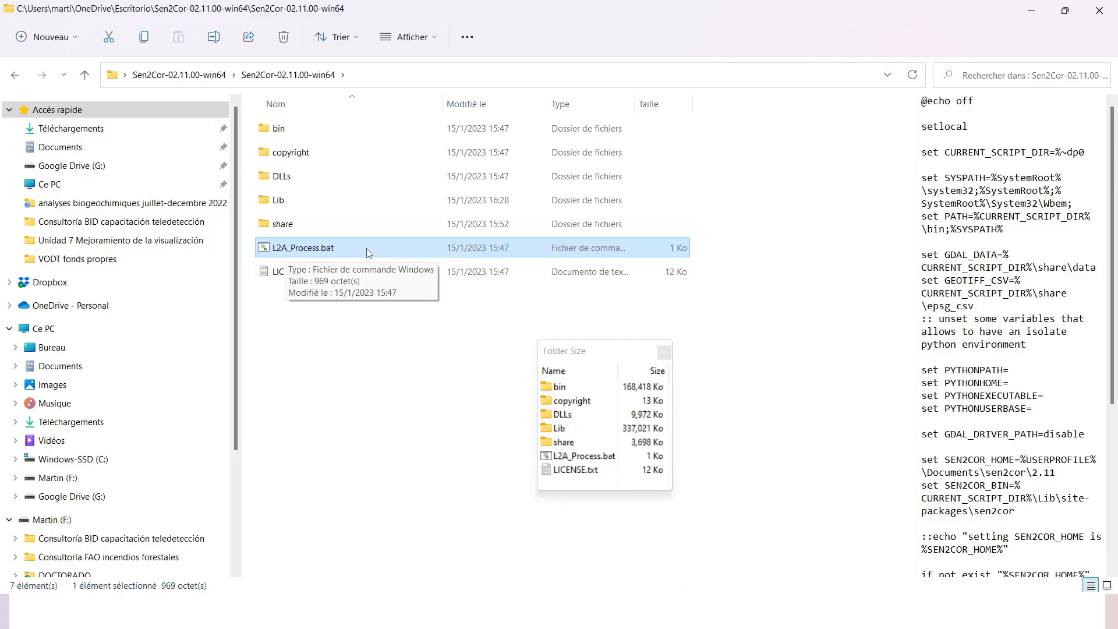
left_click(383, 308)
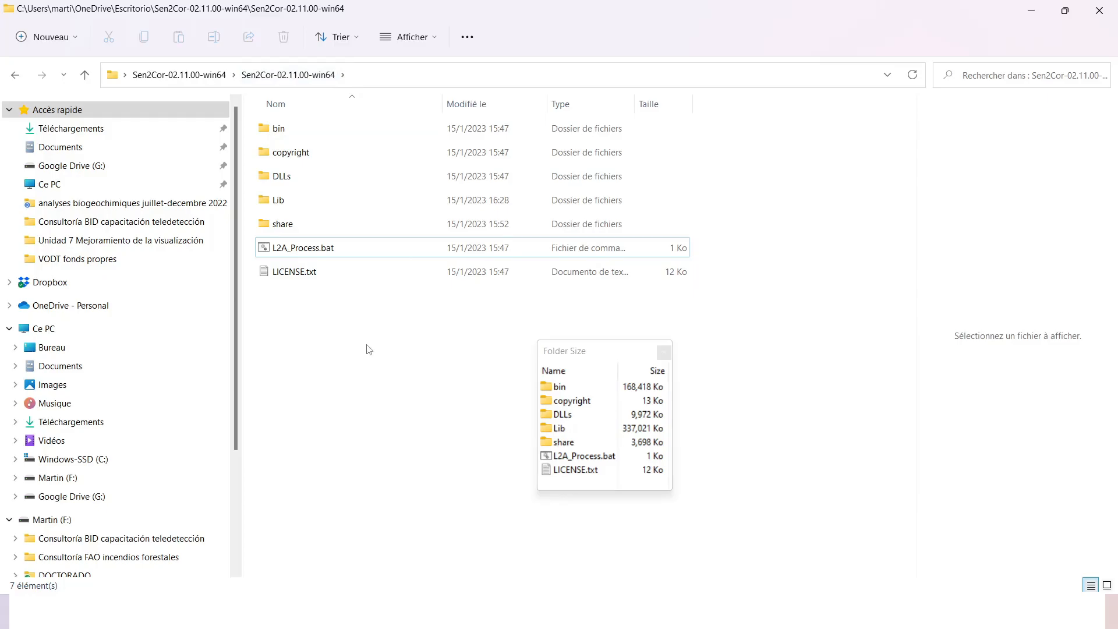
Copy the full path of the inner Sen2Cor-02.11.00-win64 folder
left_click(375, 75)
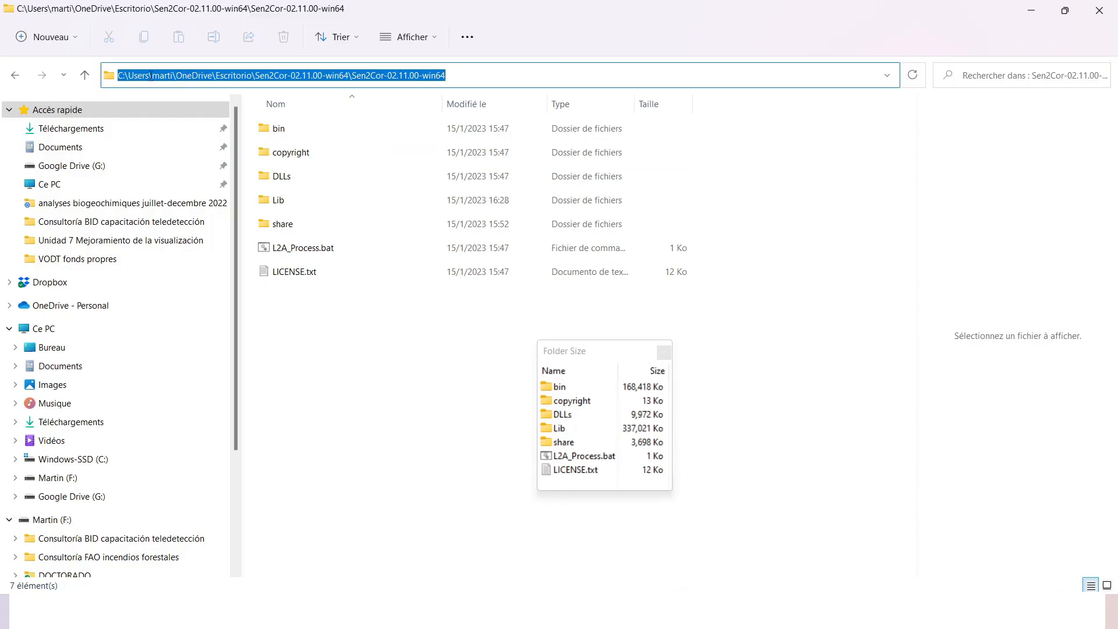
right_click(374, 77)
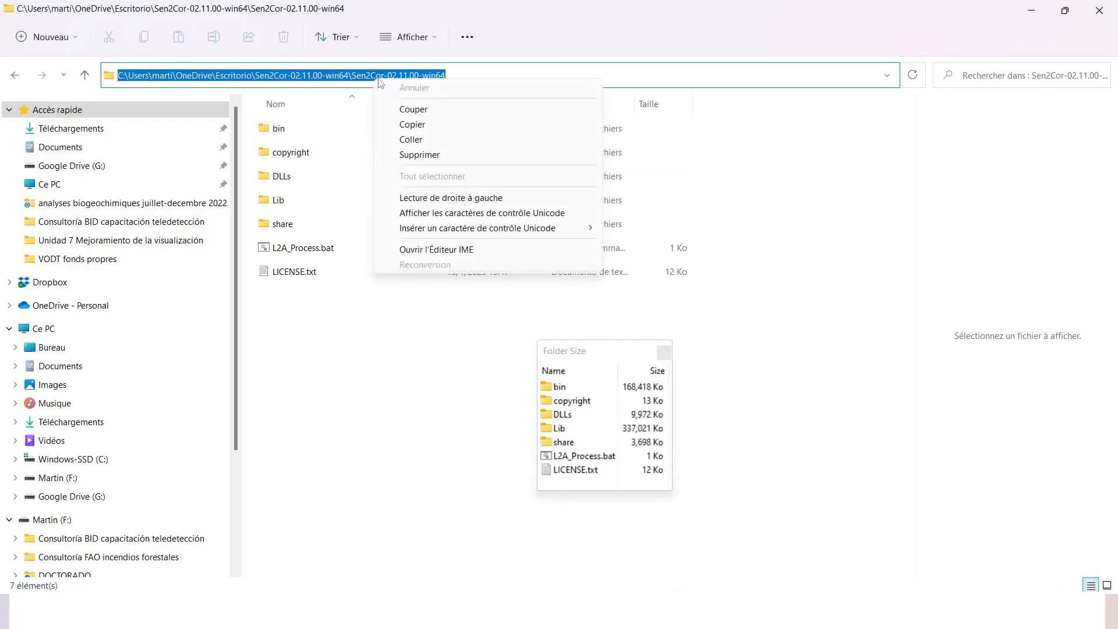
left_click(408, 124)
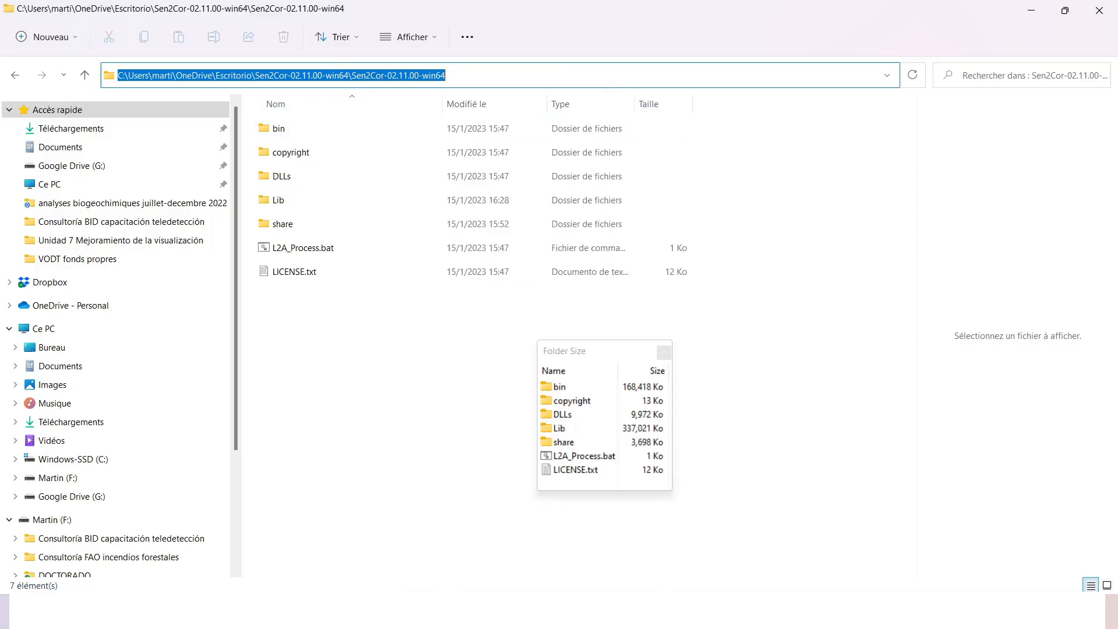
In the Anaconda Prompt, change the working directory to the inner Sen2Cor-02.11.00-win64 folder using the copied path
left_click(607, 611)
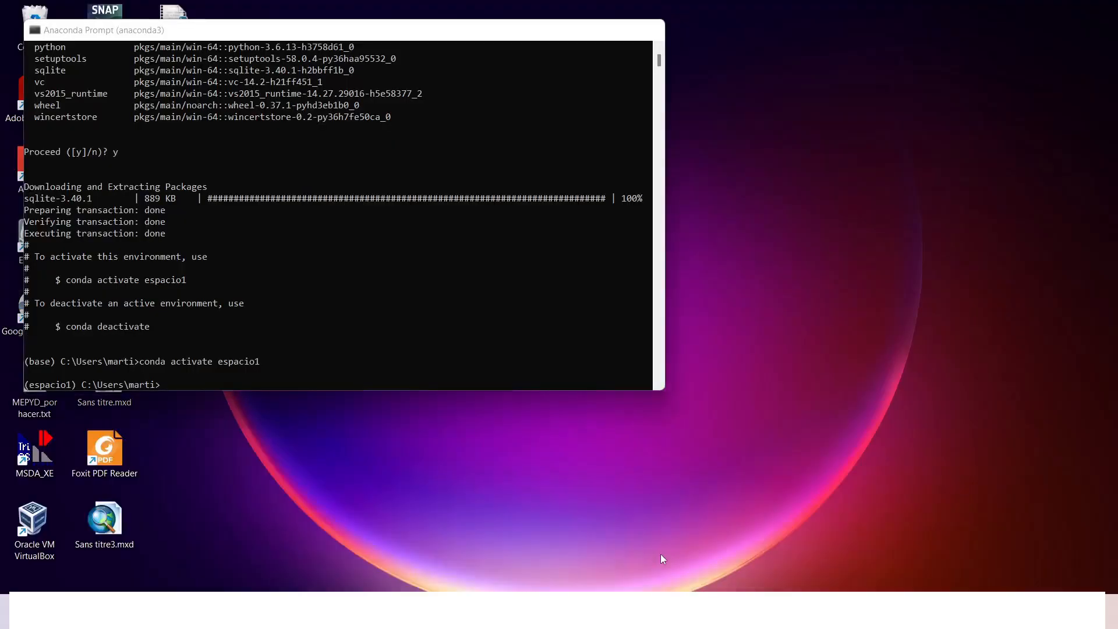
left_click(661, 554)
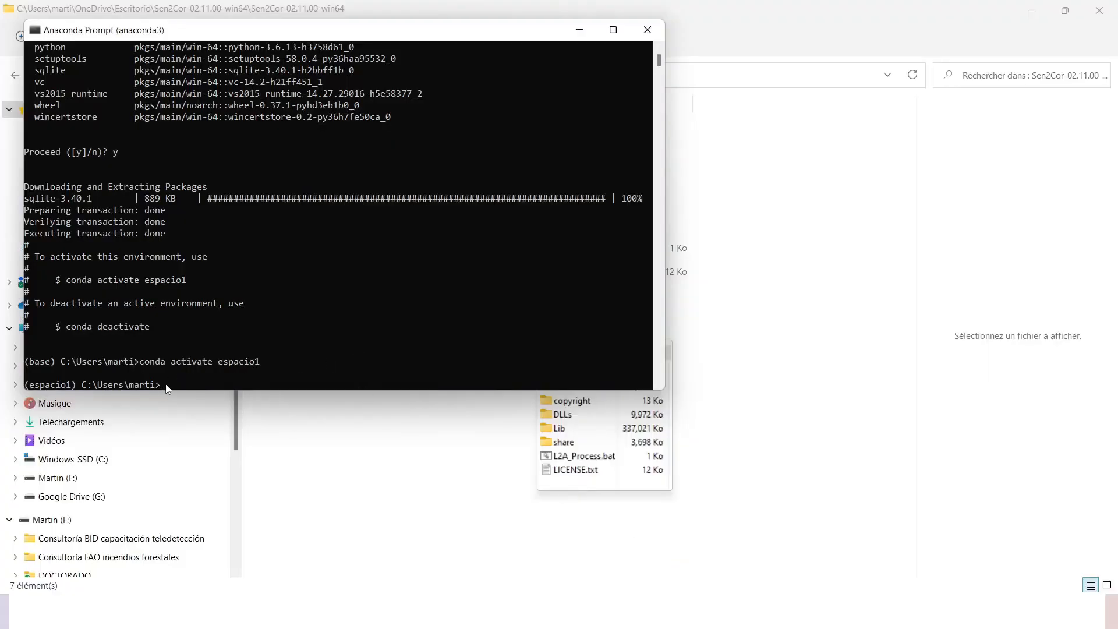
type("cd")
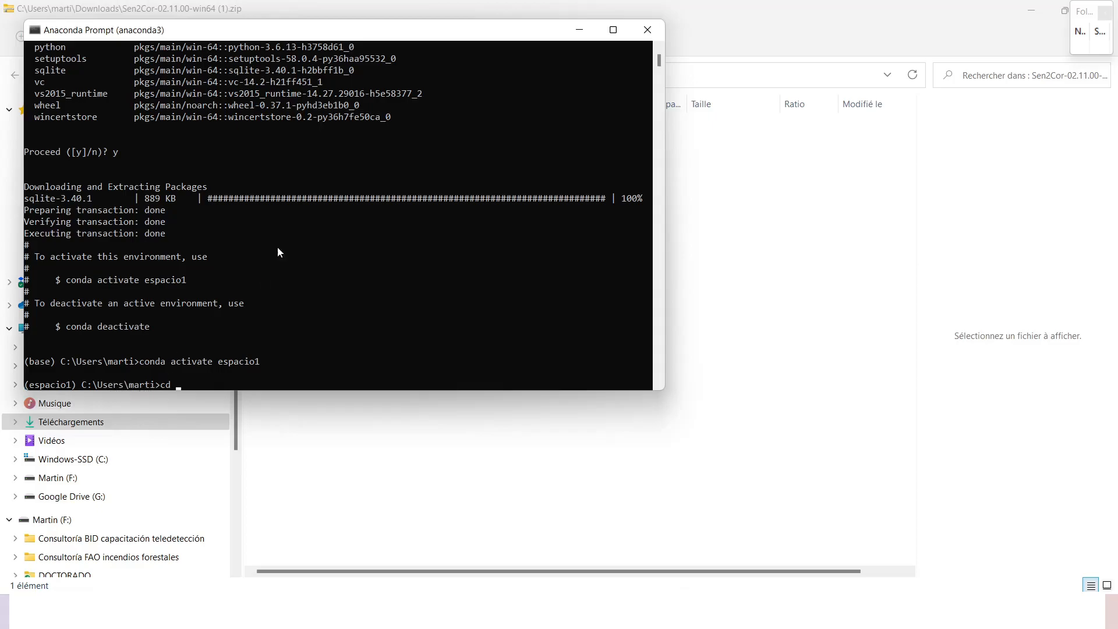
left_click_drag(263, 30, 253, 65)
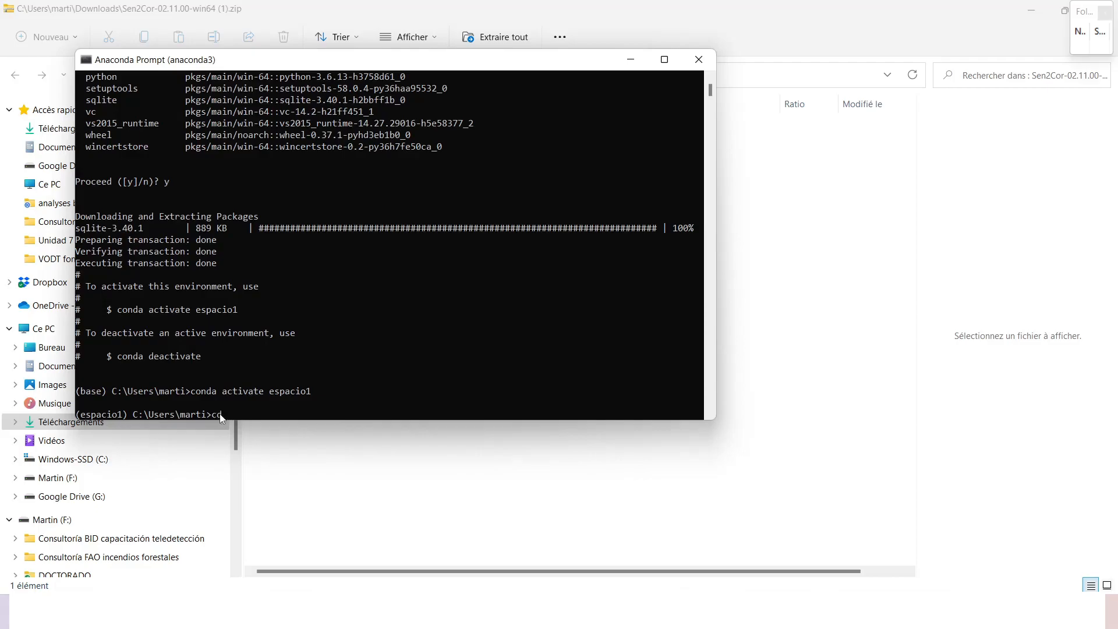
type("C:\\Users\\marti\\OneDrive\\Escritorio\\Sen2Cor-02.11.00-win64\\Sen2Cor-02.11.00-win64")
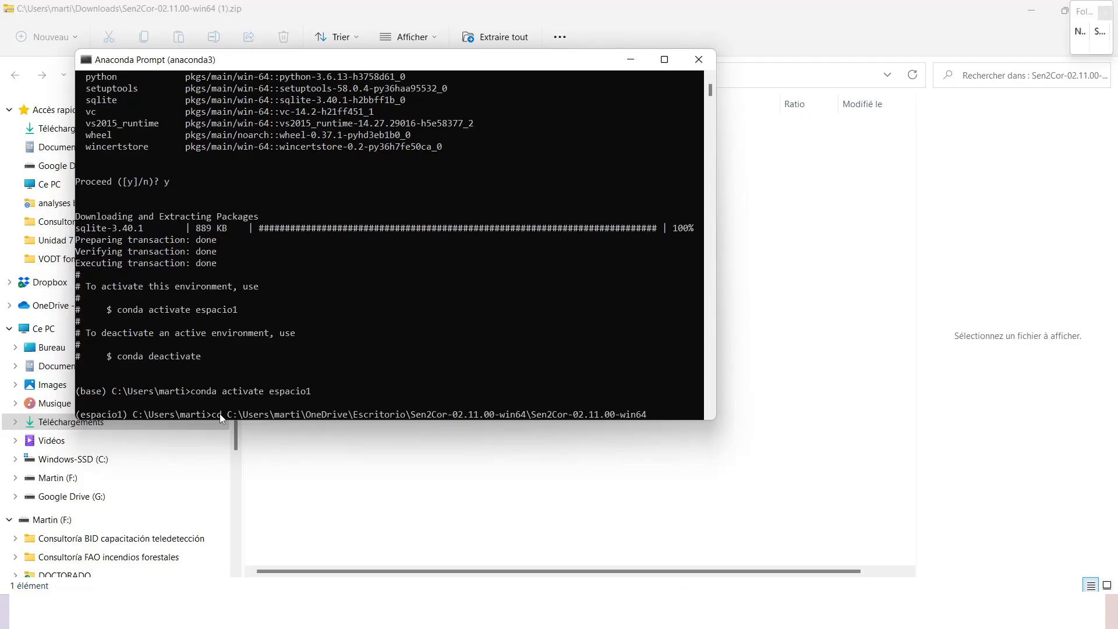
key("Return")
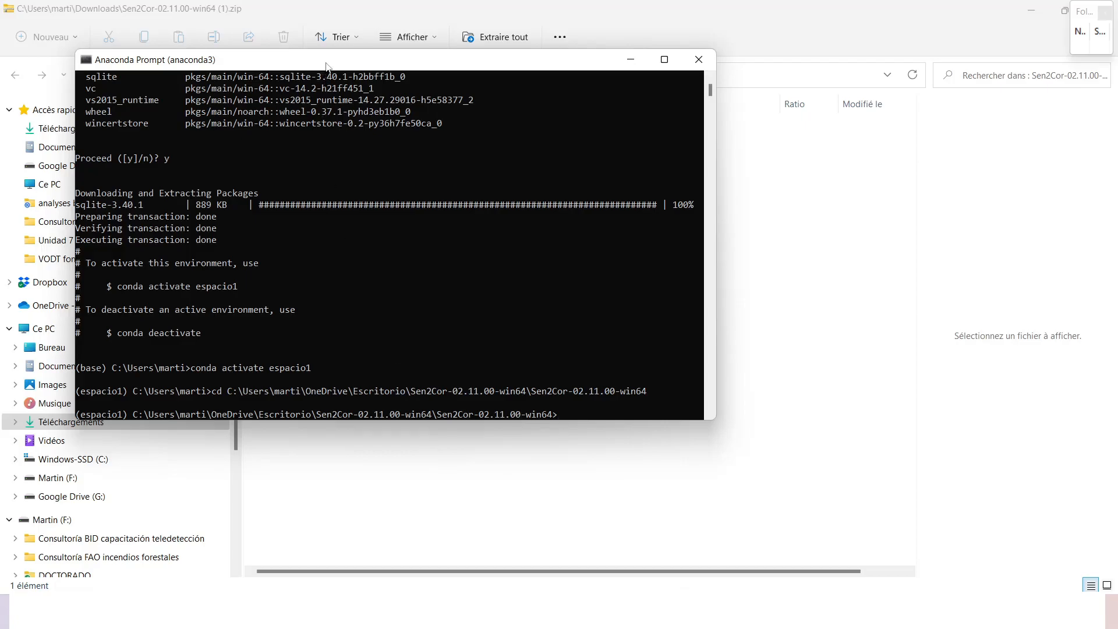
Return to the extracted inner Sen2Cor-02.11.00-win64 folder and copy the file name L2A_Process.bat
left_click_drag(118, 60, 408, 96)
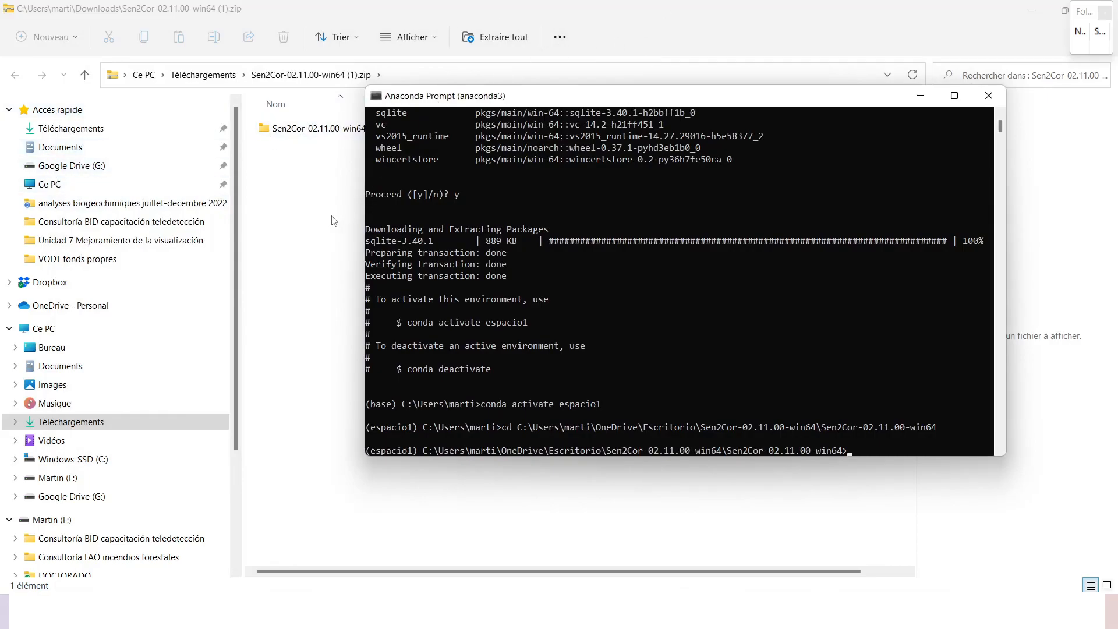
left_click(1035, 13)
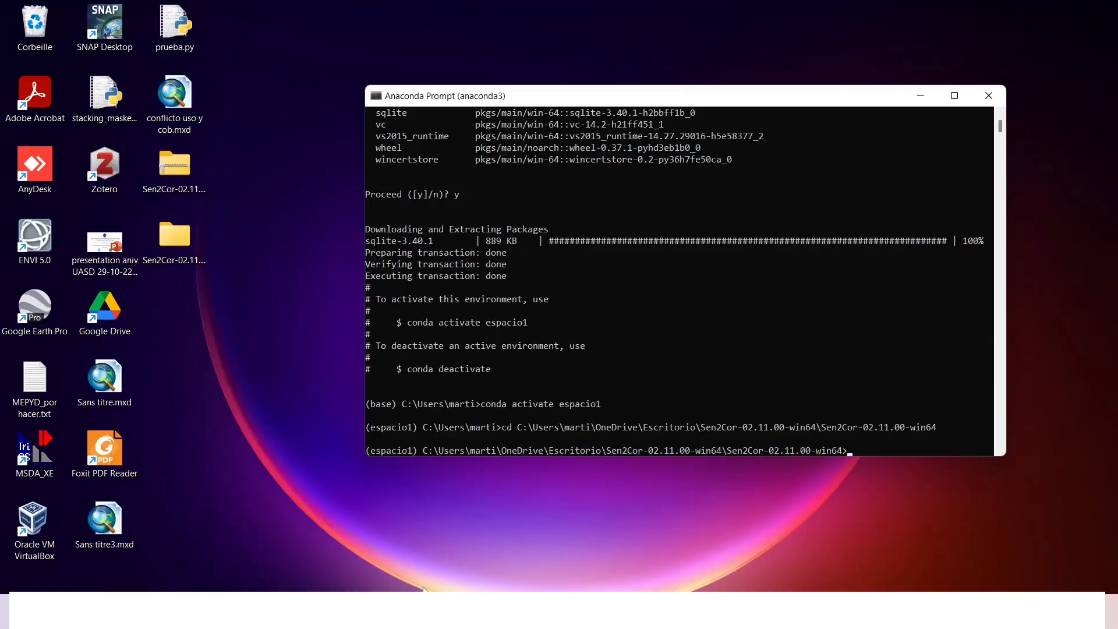
mouse_move(423, 590)
left_click(625, 538)
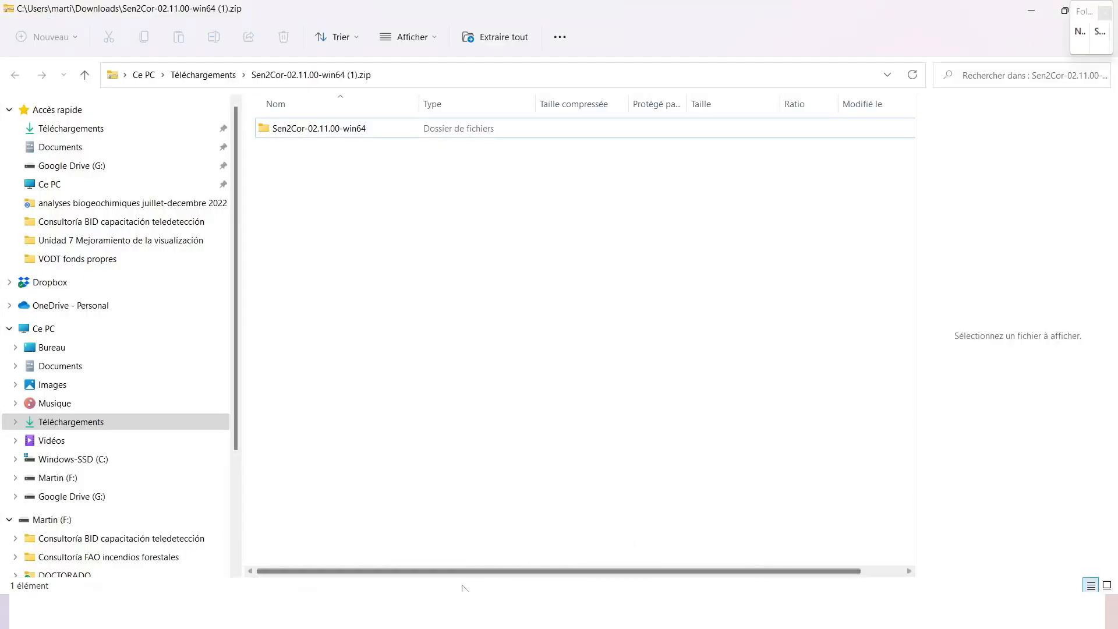
mouse_move(464, 589)
left_click(470, 549)
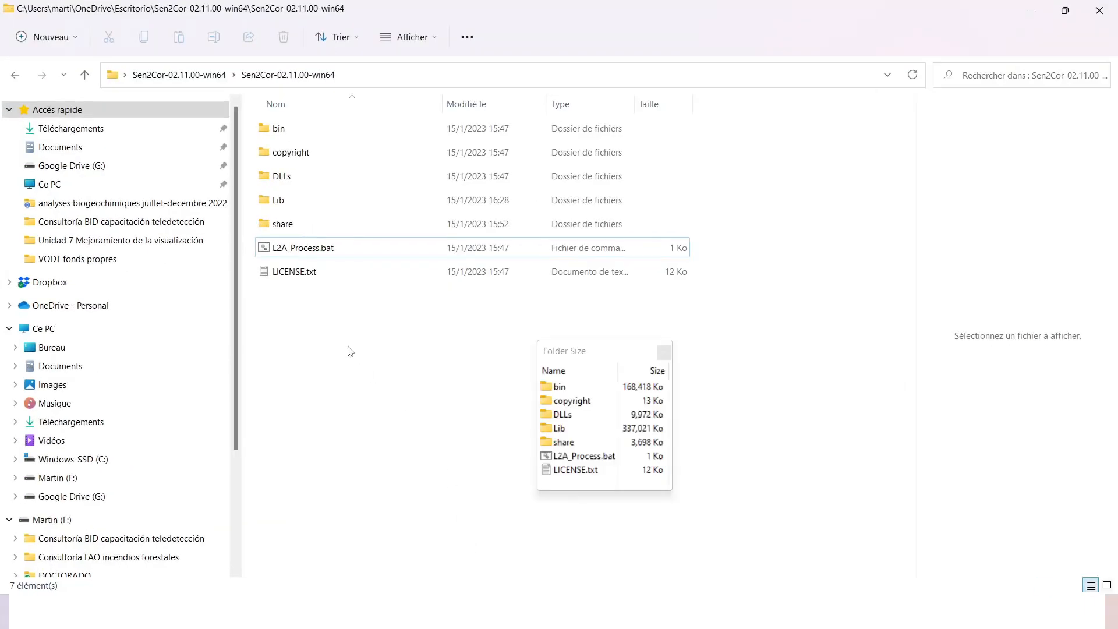
left_click(315, 252)
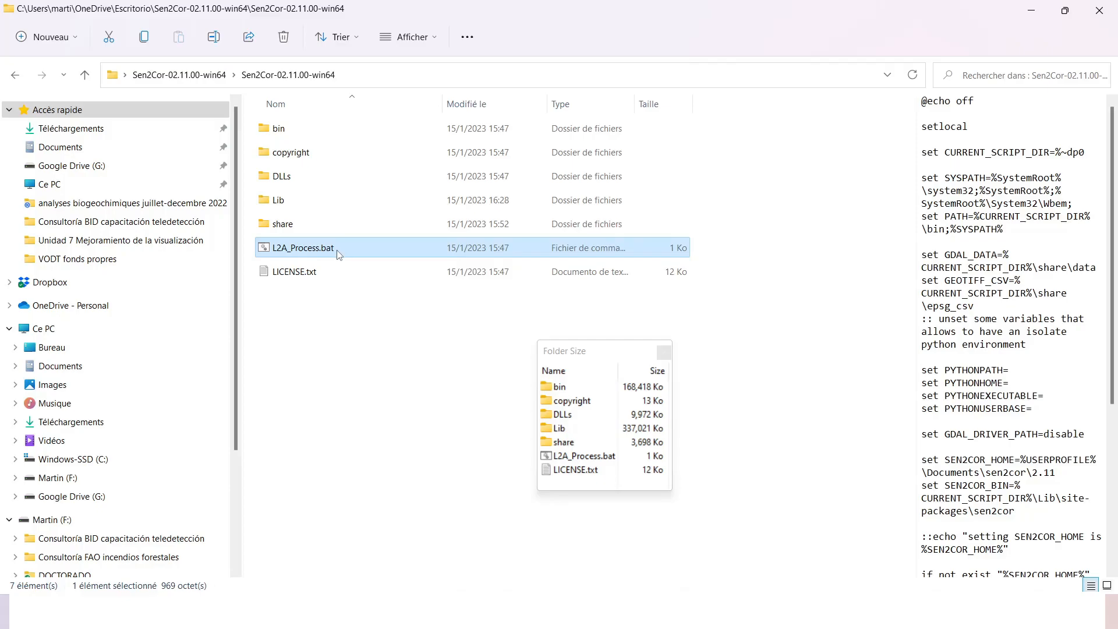
left_click(339, 254)
left_click_drag(339, 251, 274, 249)
key("ctrl+c")
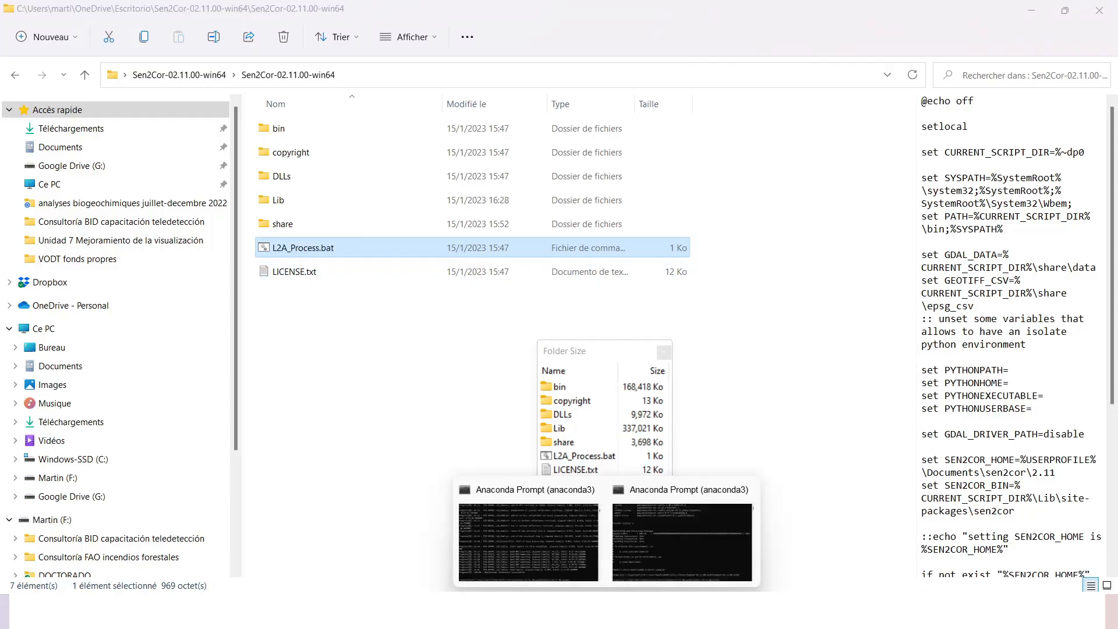
Run L2A_Process.bat -h in the Anaconda Prompt with espacio1 active
left_click(630, 563)
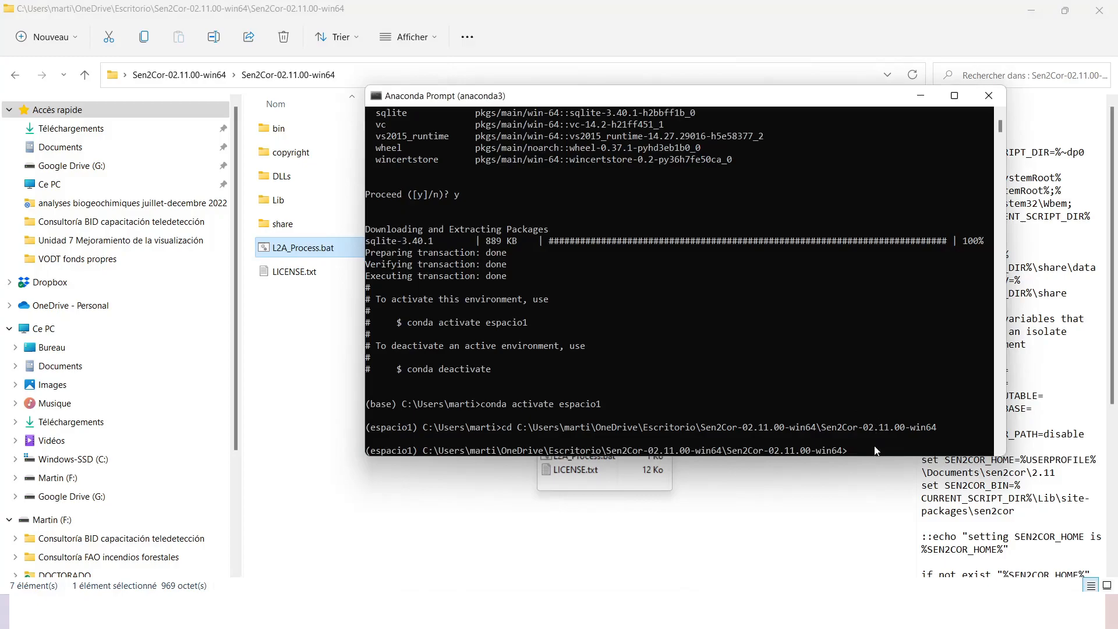
key("ctrl+v")
type("-h")
key("Return")
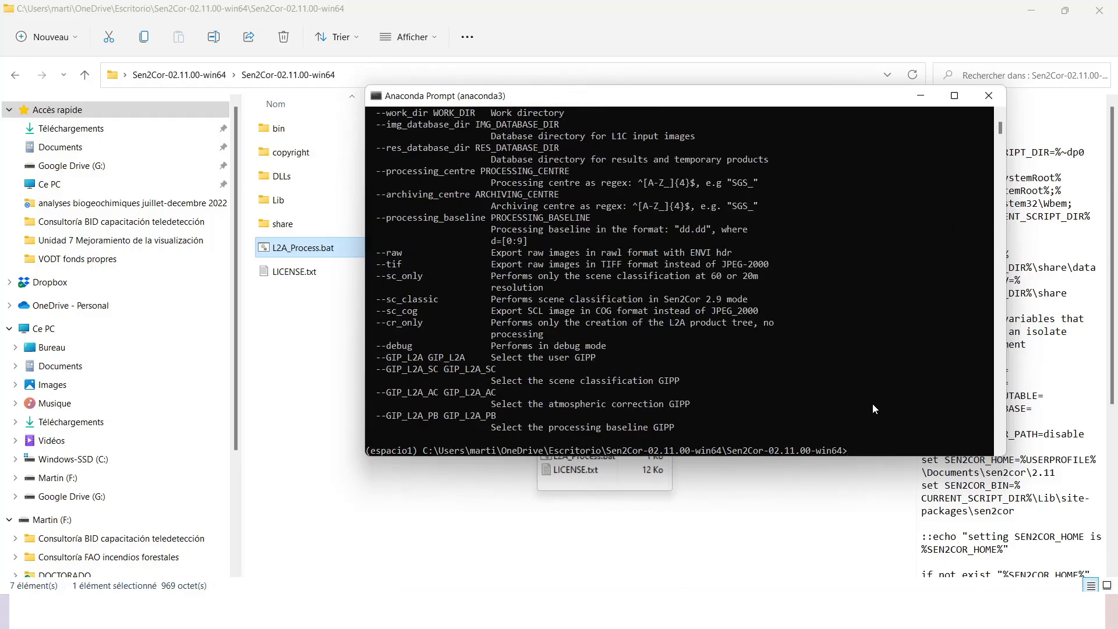
Examine the L2A_Process help output, covering its usage line, the input_dir argument and the optional arguments
scroll(501, 326, "up", 5)
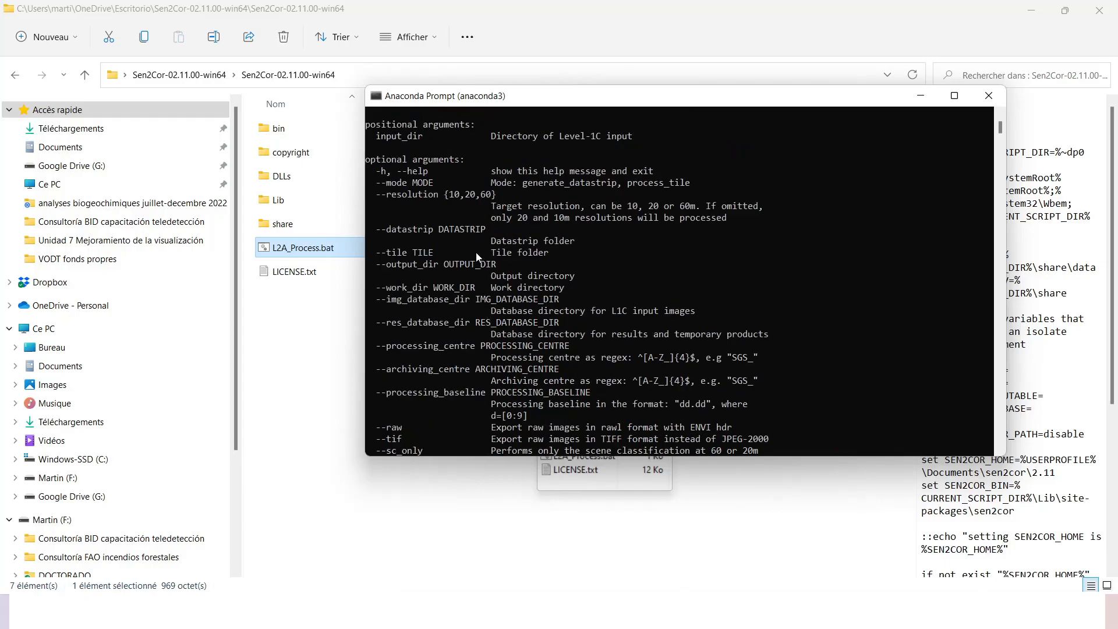
scroll(477, 257, "up", 2)
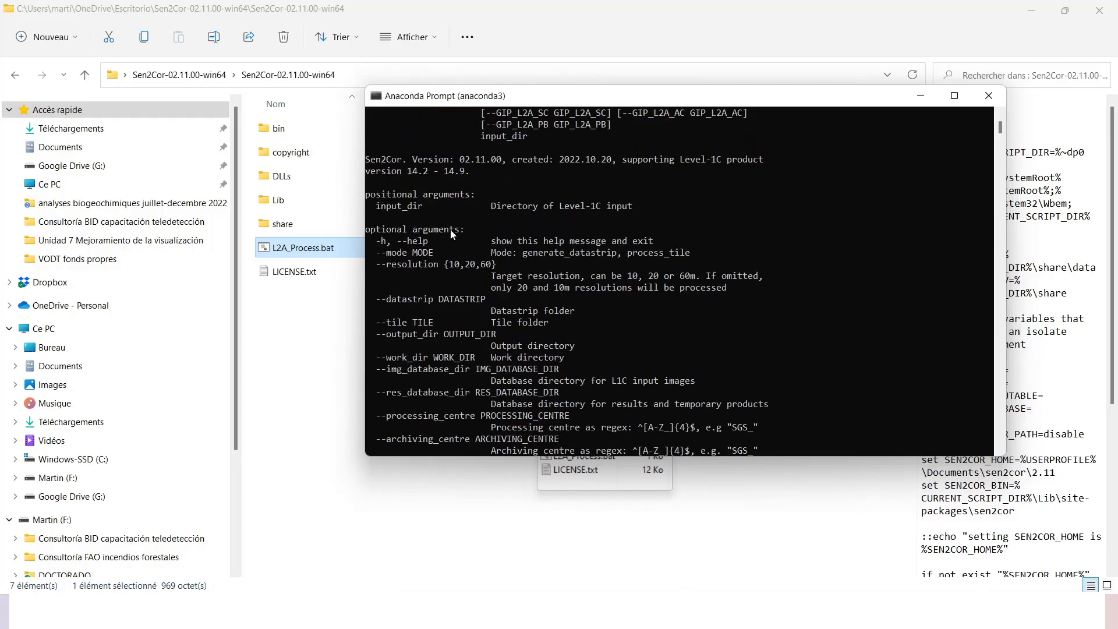
scroll(457, 238, "up", 7)
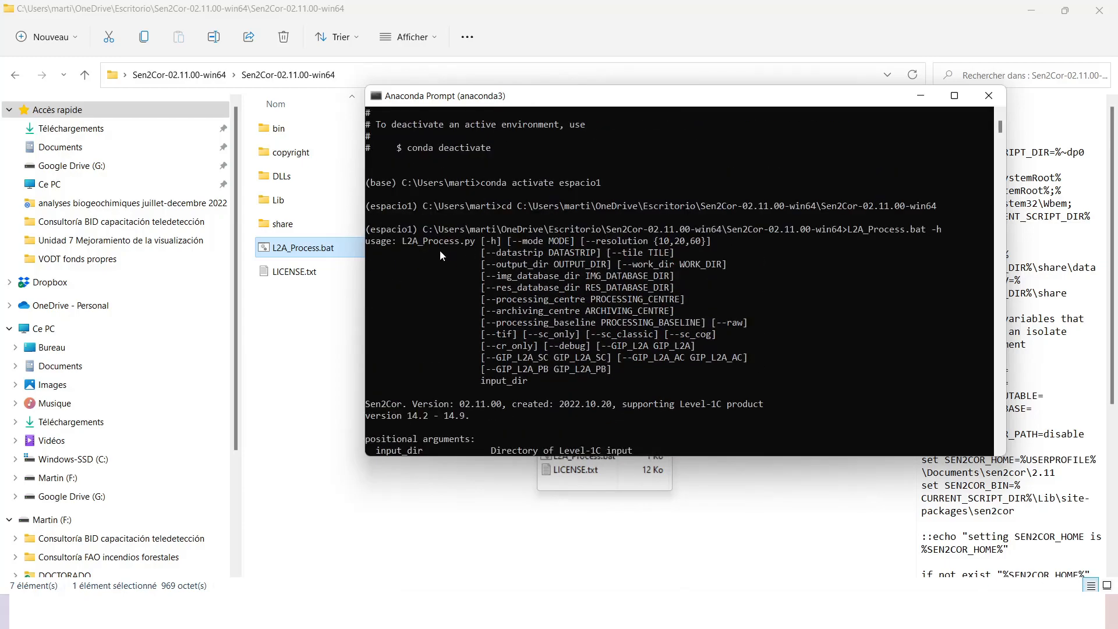
scroll(508, 315, "down", 1)
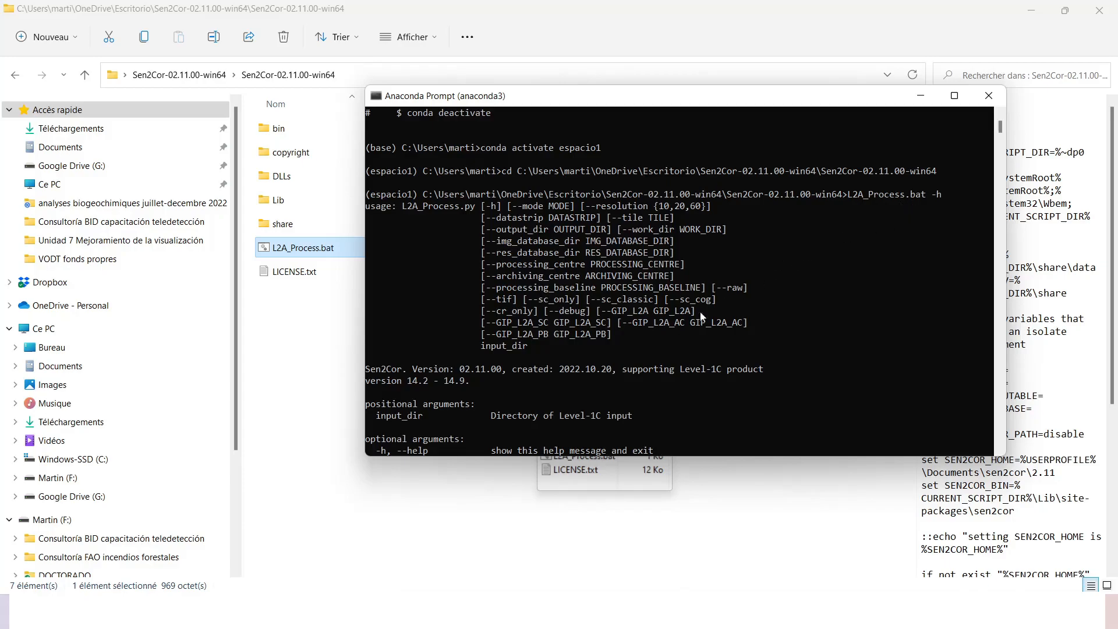
scroll(533, 276, "down", 2)
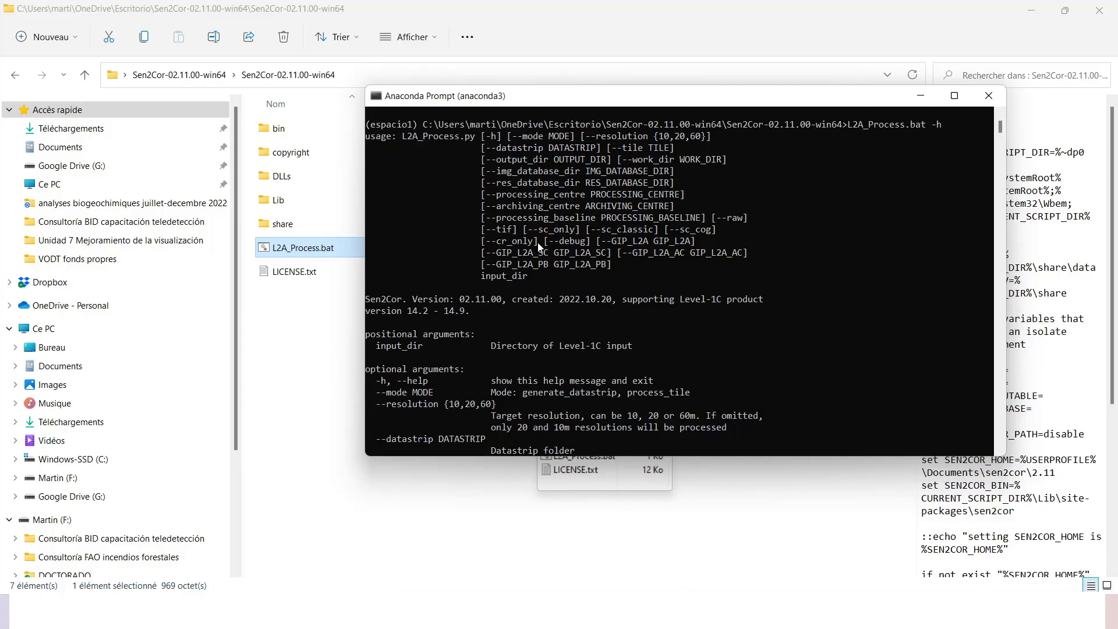
scroll(539, 246, "down", 5)
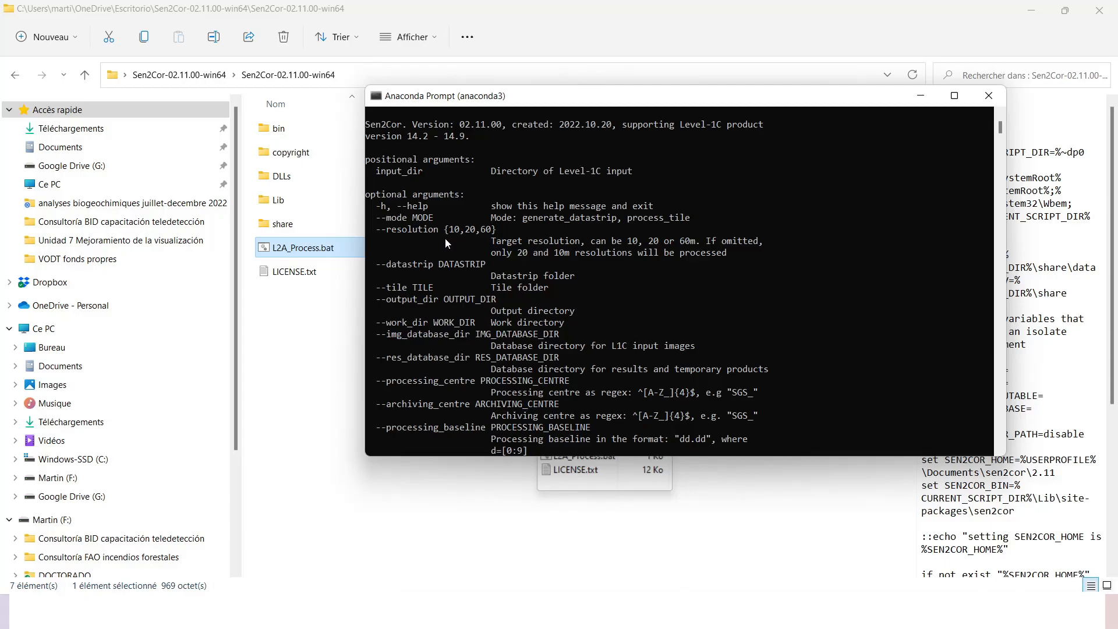
scroll(445, 239, "down", 2)
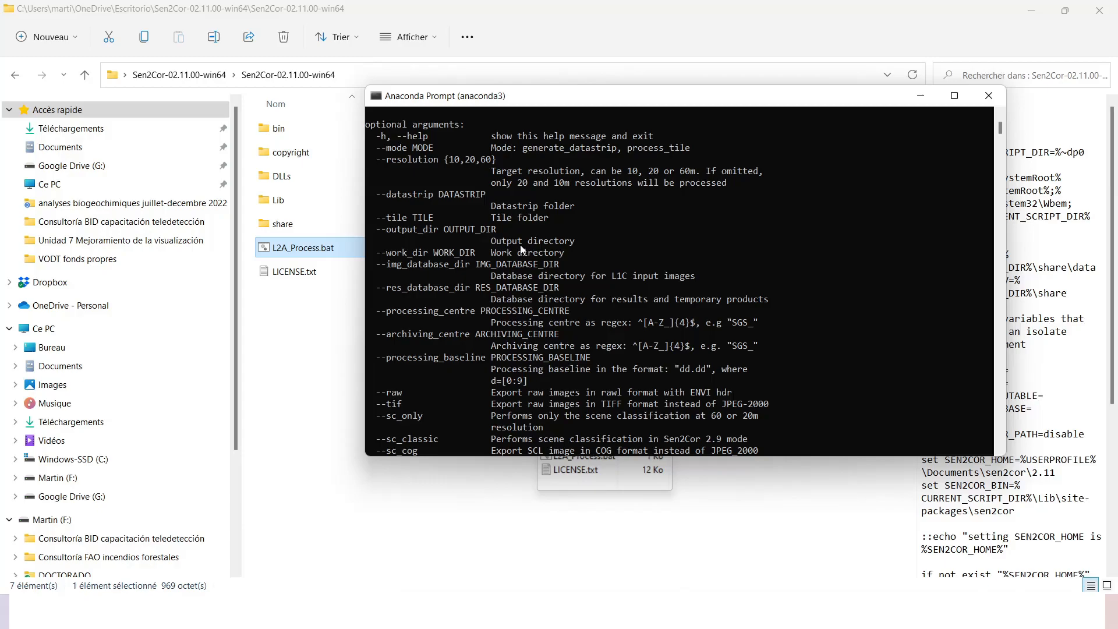
scroll(496, 291, "down", 2)
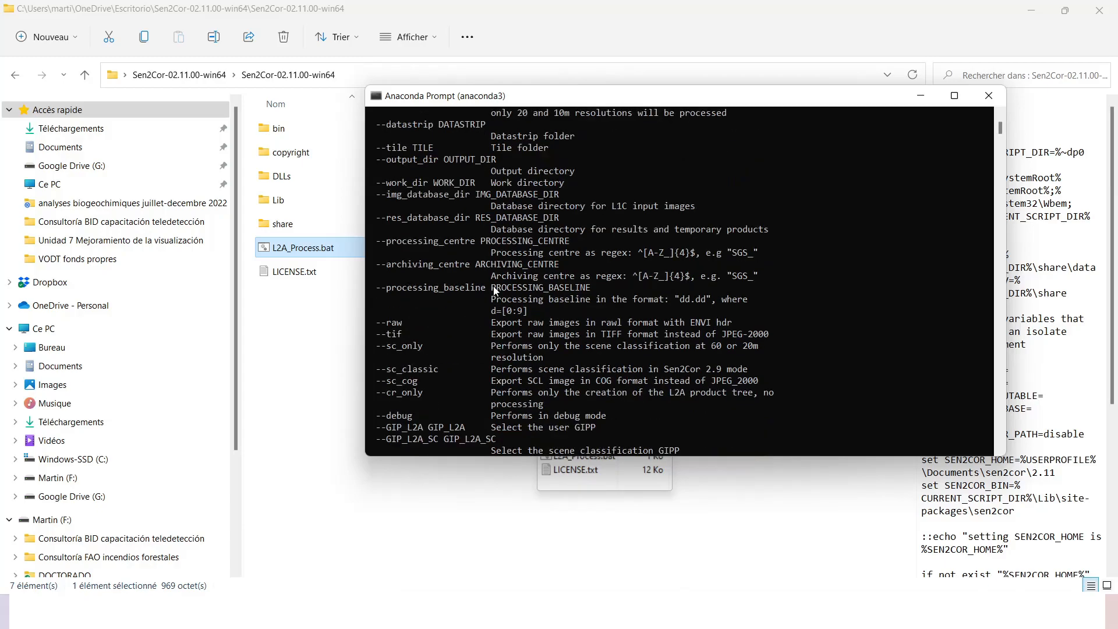
scroll(494, 289, "down", 4)
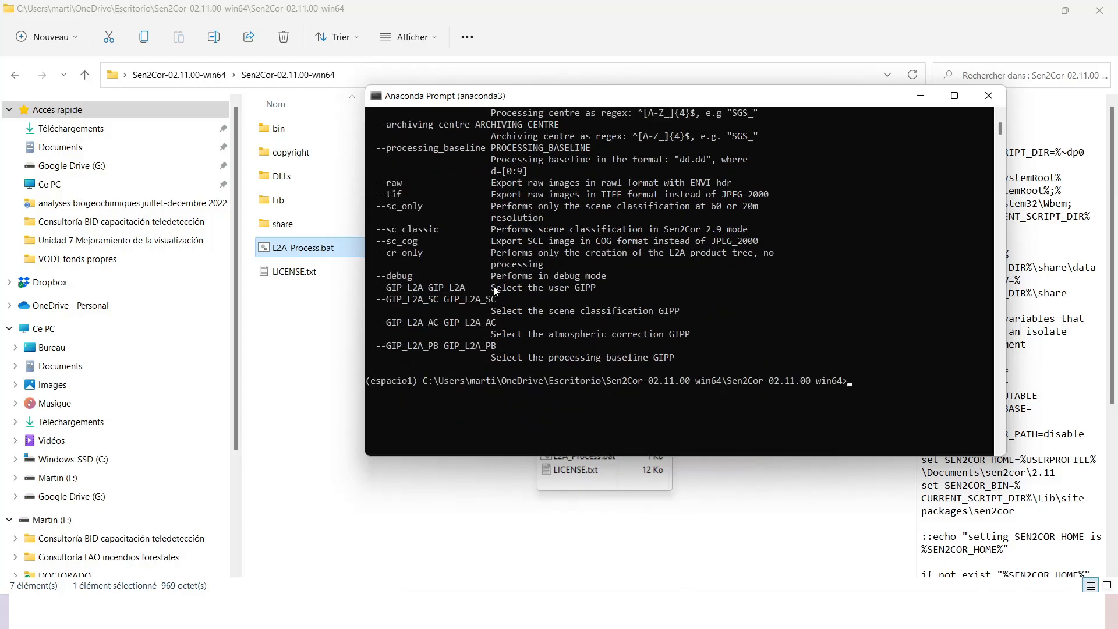
scroll(495, 290, "down", 1)
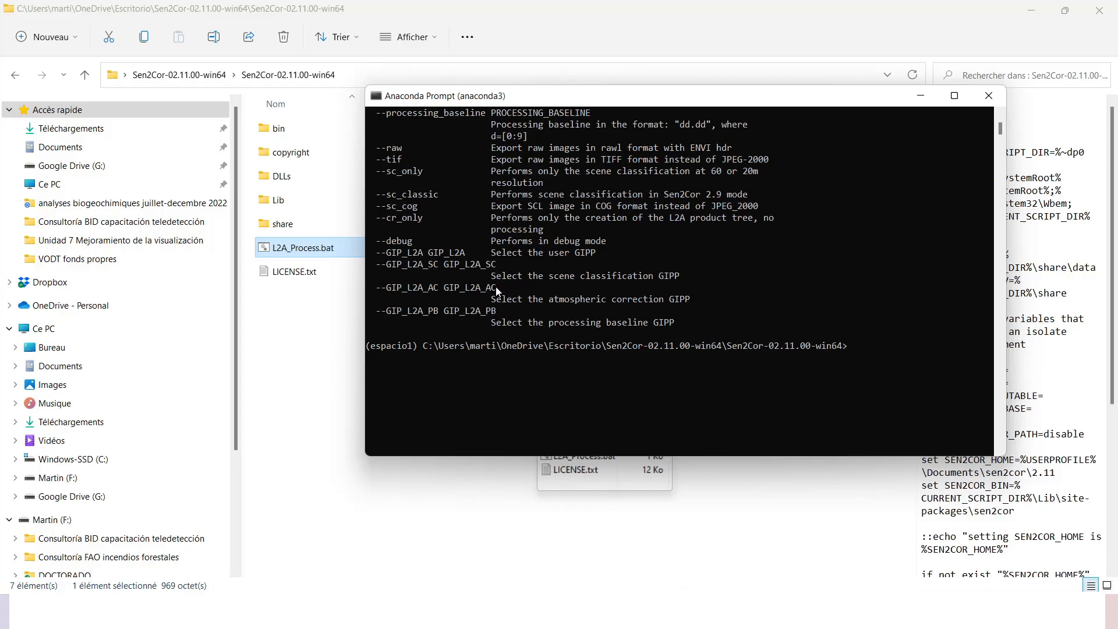
Go through the command history at the prompt to recall L2A_Process.bat -h and remove its -h option
key("Up")
key("BackSpace")
key("BackSpace")
key("BackSpace")
key("Up")
key("Up")
key("Up")
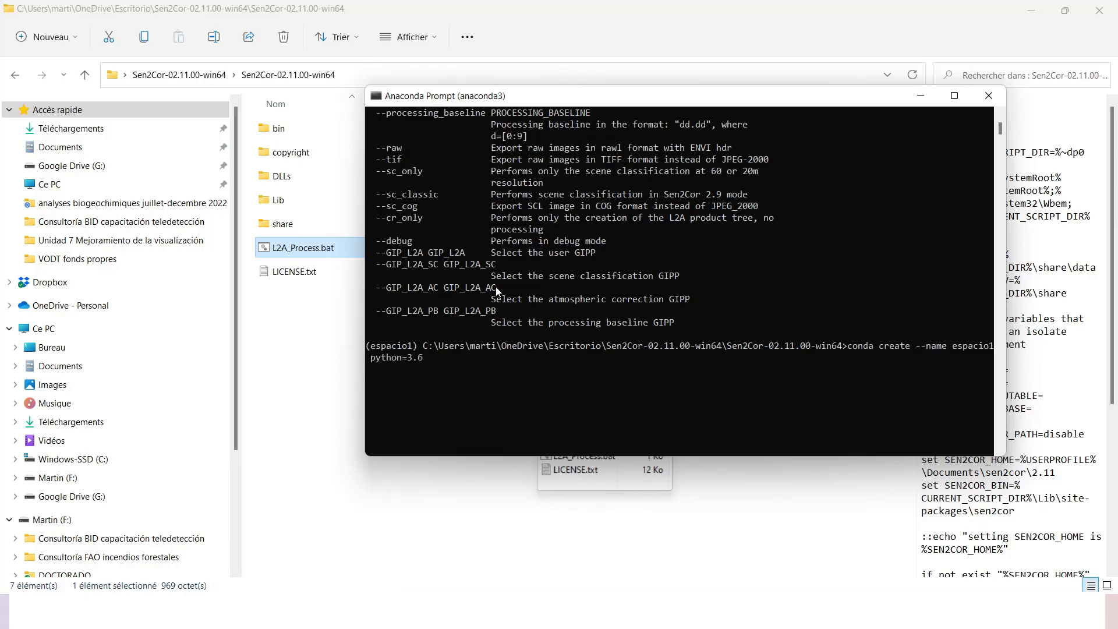
key("Up")
key("Up")
key("Up")
key("Up")
key("Up")
key("Up")
key("Up")
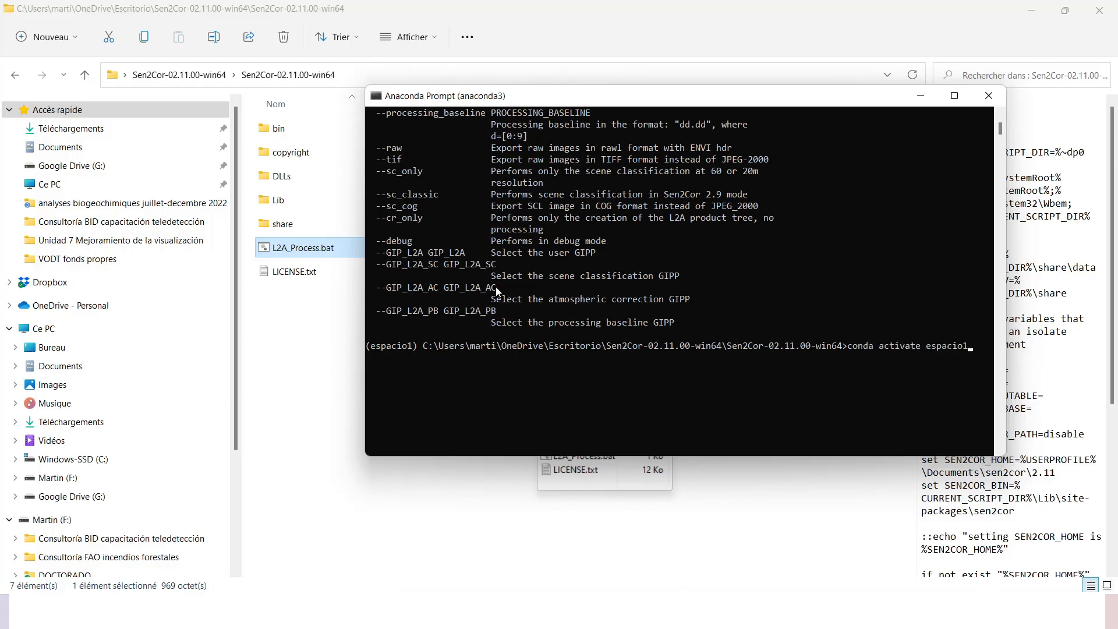
key("Up")
key("Up")
key("Down")
key("Down")
key("Down")
key("BackSpace")
Open C:\essai\sen2cor, select the S2A_MSIL1C zip file and widen the name column to fit the full file names
left_click(65, 459)
double_click(283, 201)
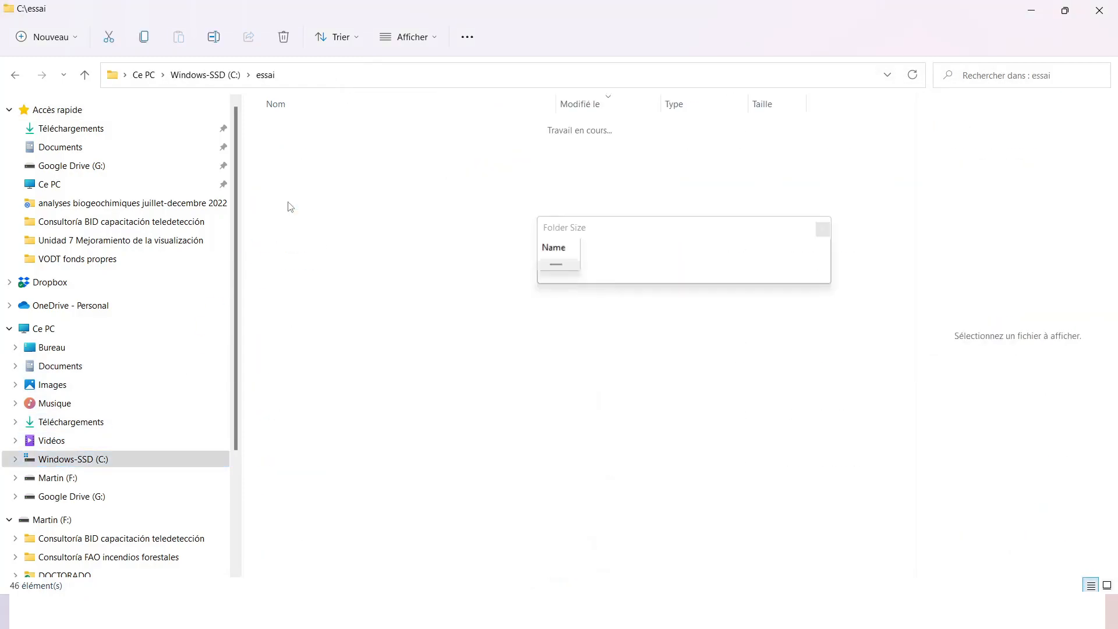
double_click(287, 200)
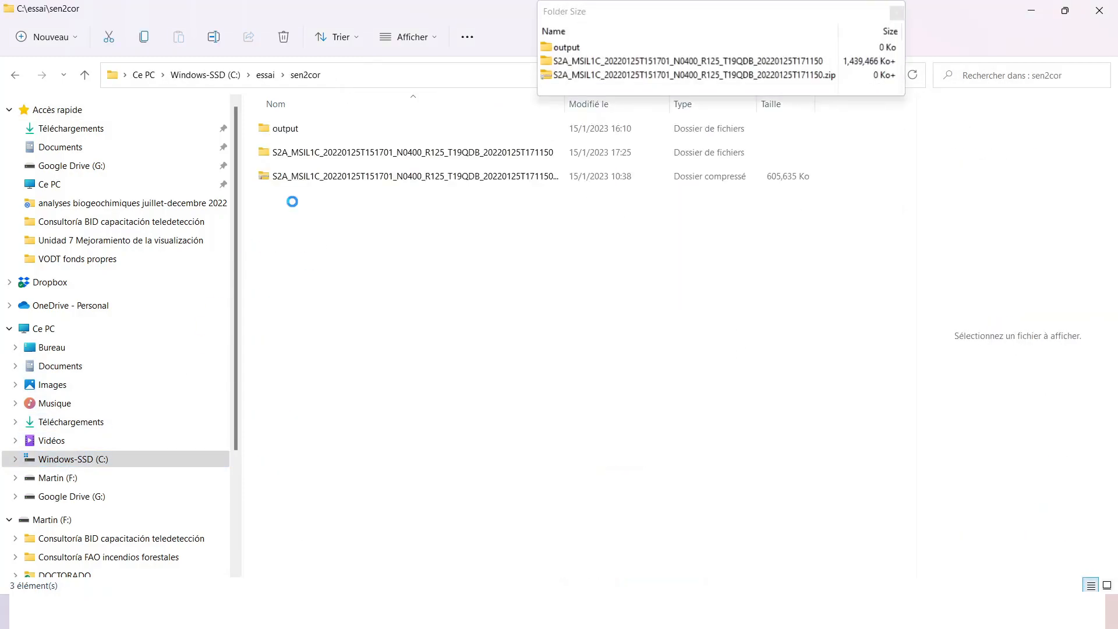
left_click(300, 177)
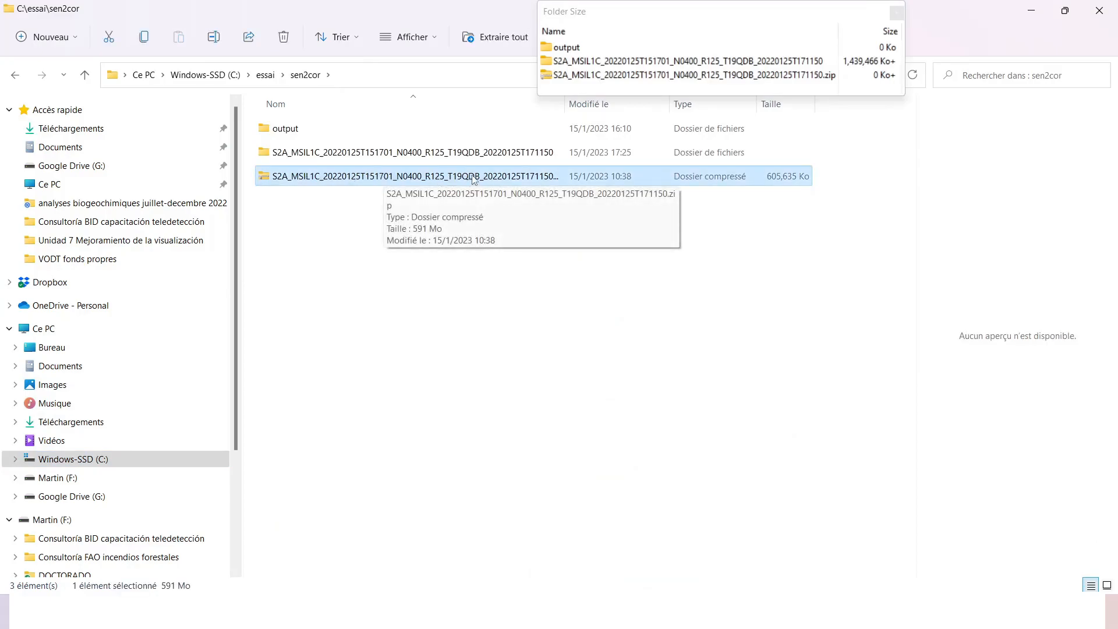
double_click(564, 104)
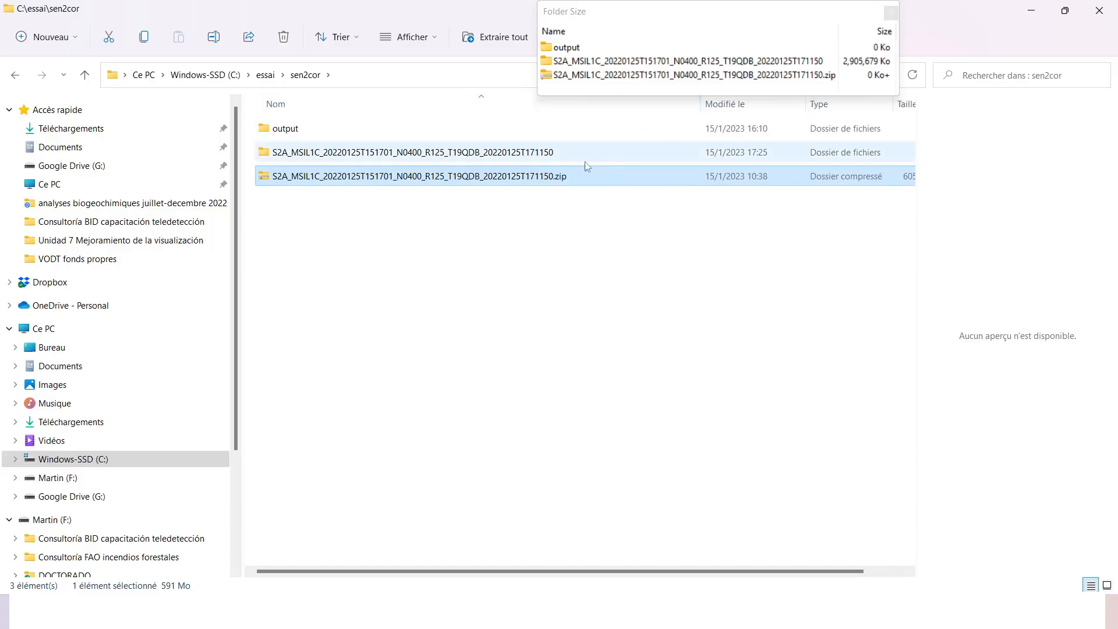
right_click(358, 184)
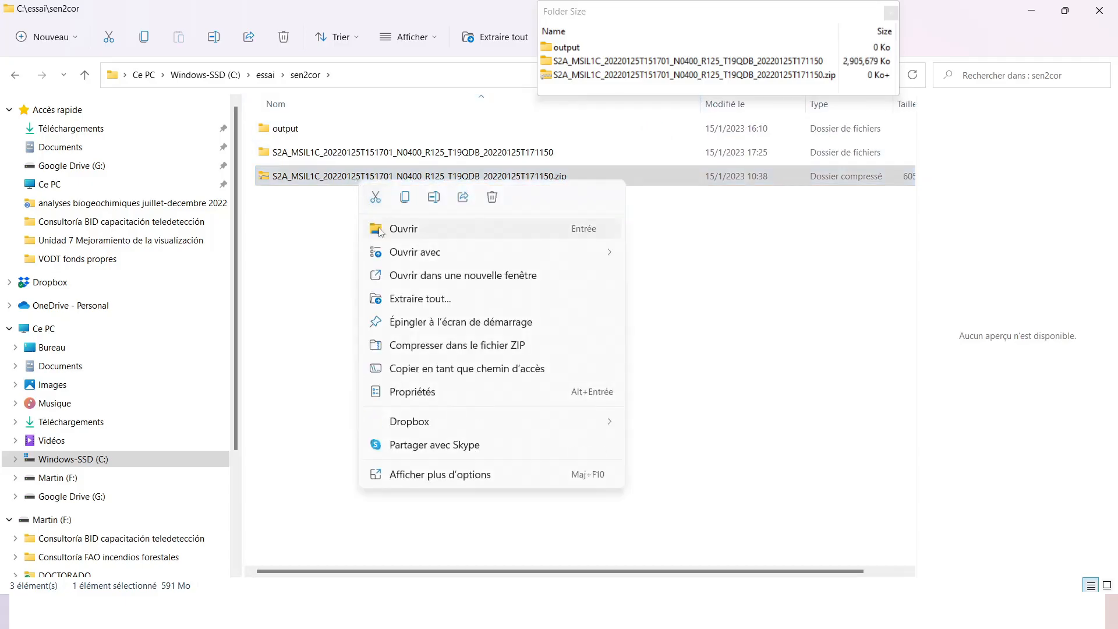
left_click(409, 299)
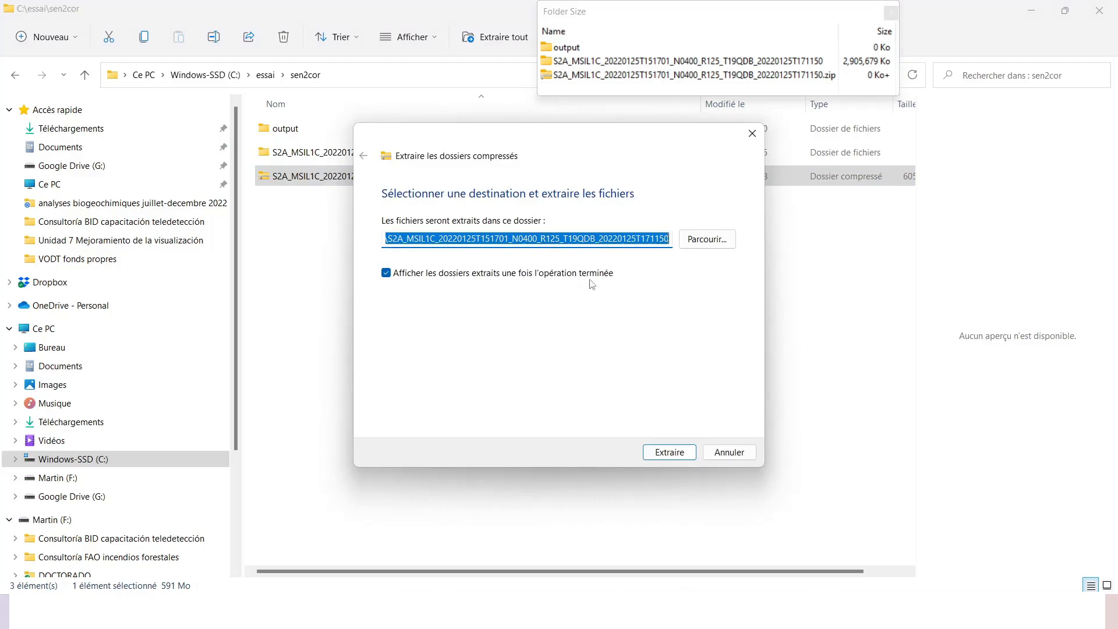
left_click(725, 452)
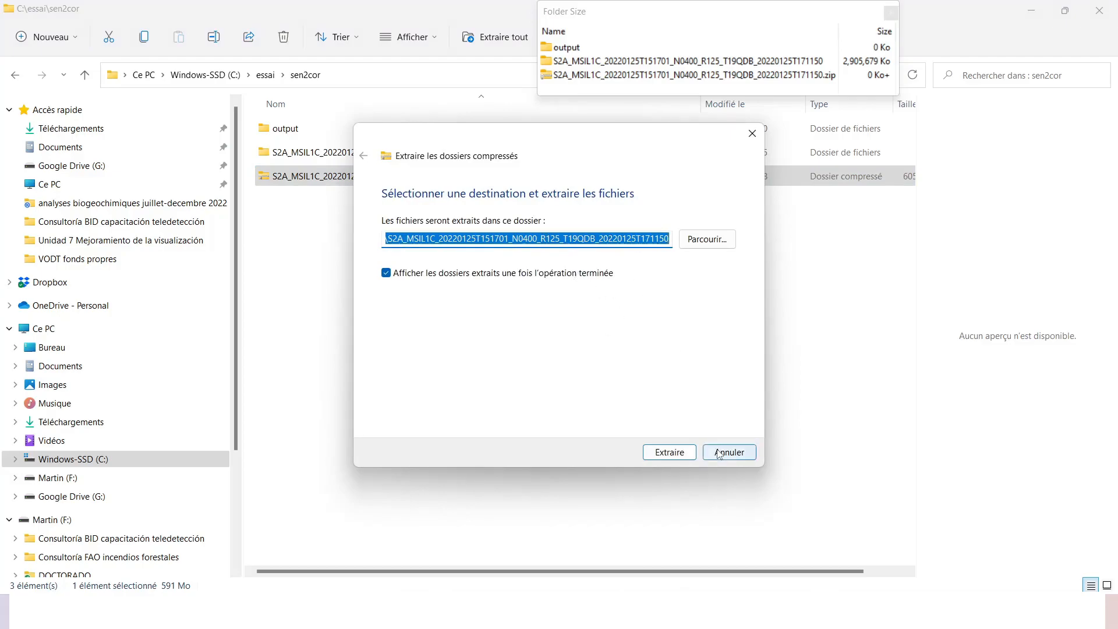
Open the extracted folder S2A_MSIL1C_20220125T151701_N0400_R125_T19QDB_20220125T171150
left_click(451, 157)
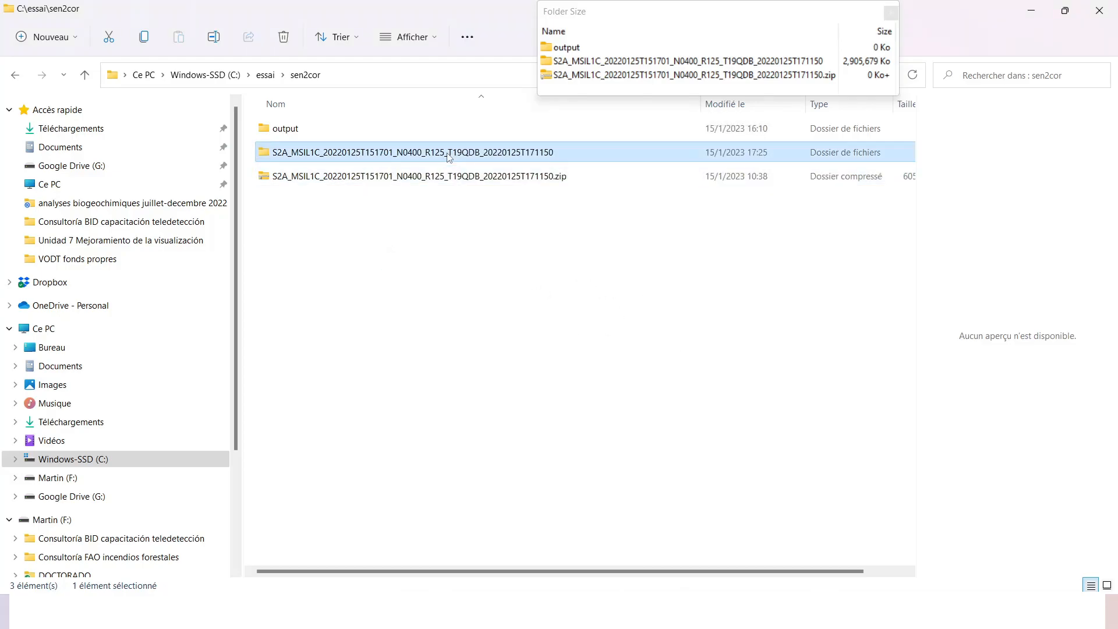
double_click(292, 153)
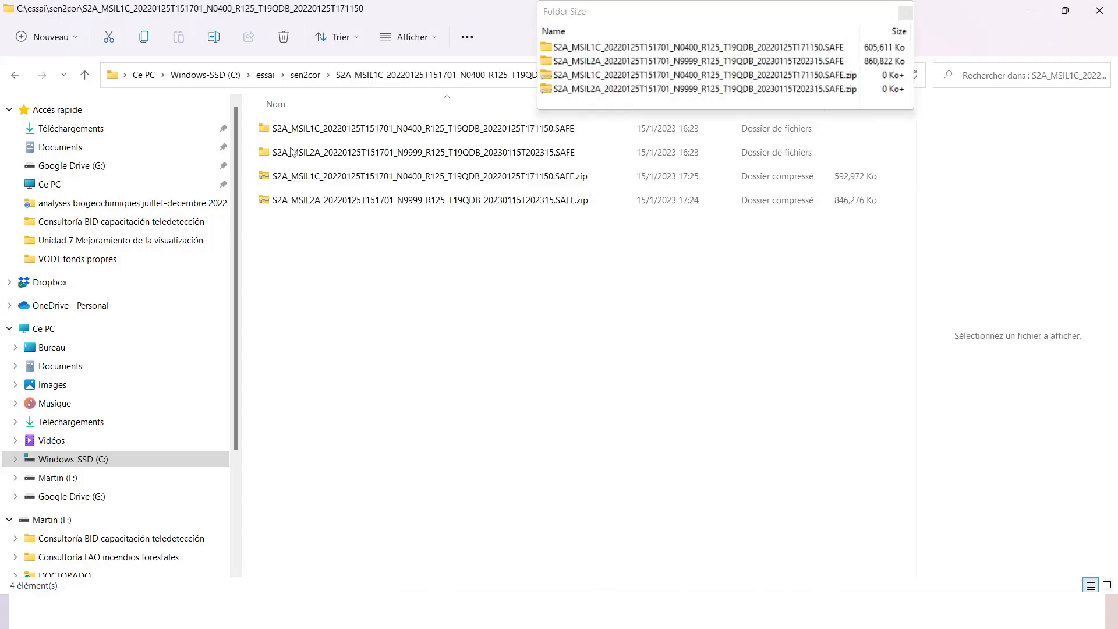
Examine the 1C level code in the S2A_MSIL1C .SAFE folder's name, leaving the name as it is
left_click(344, 132)
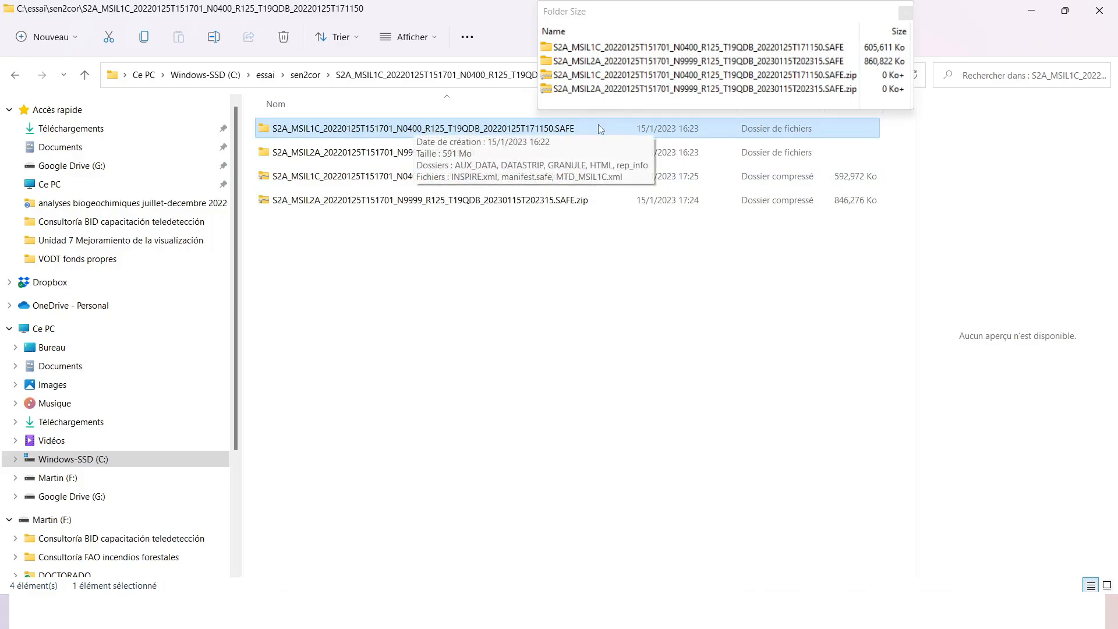
key("F2")
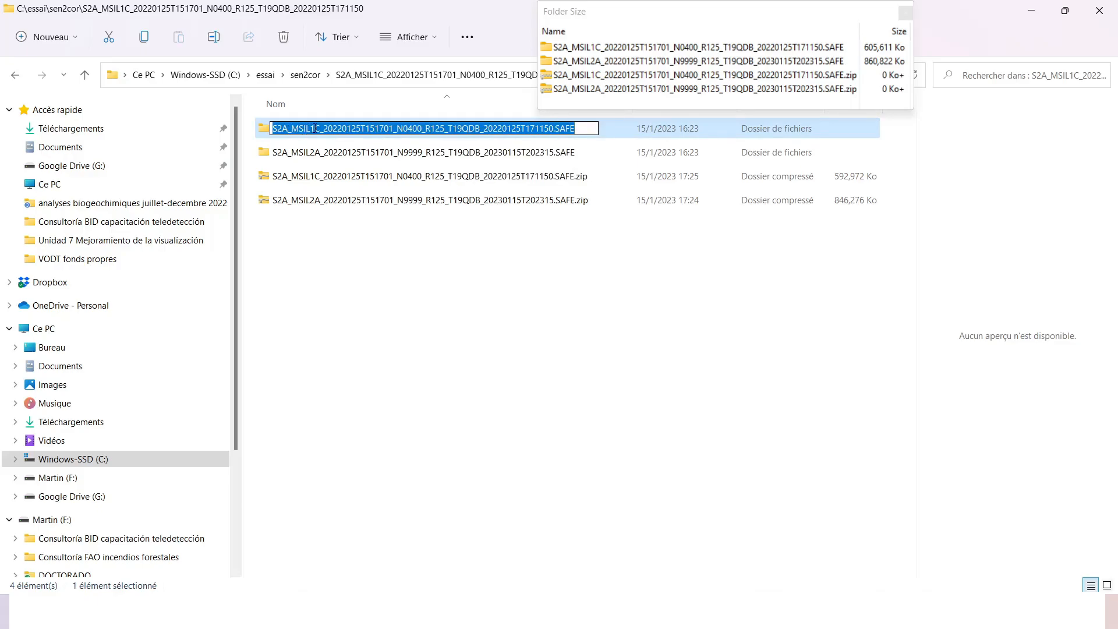
left_click_drag(320, 128, 311, 128)
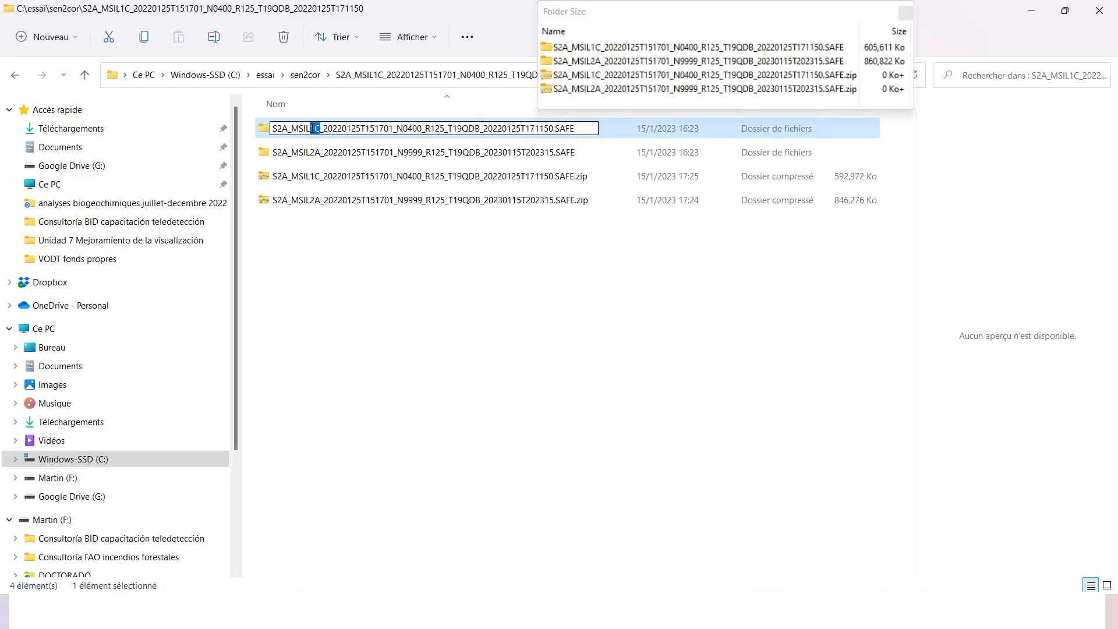
left_click(309, 130)
left_click_drag(310, 131, 315, 130)
left_click_drag(311, 129, 321, 129)
left_click(263, 128)
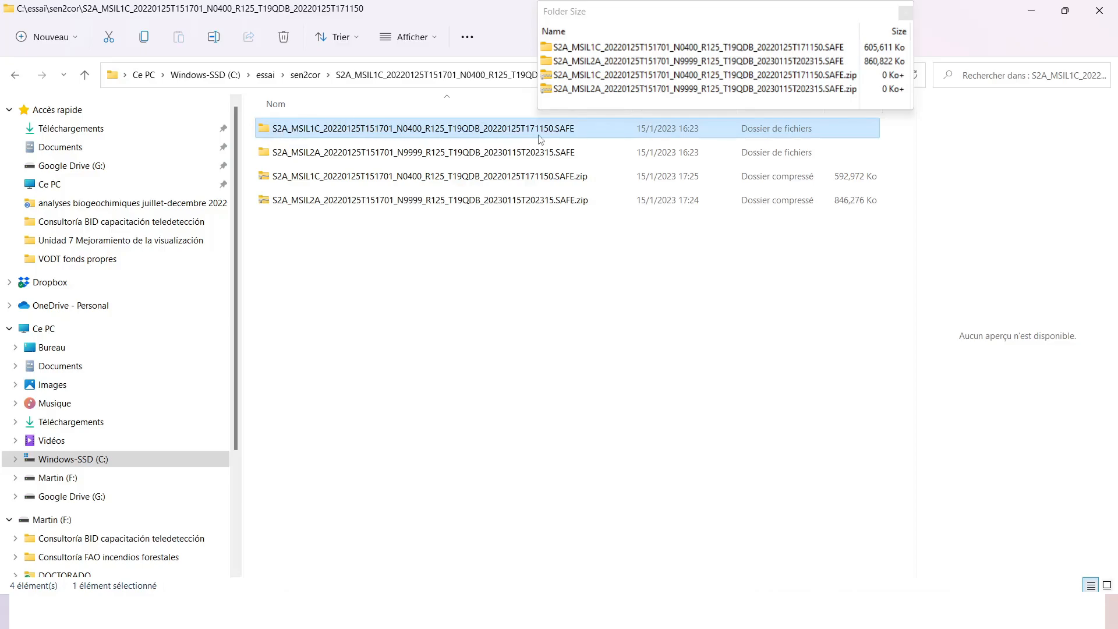
Open the S2A_MSIL1C_20220125T151701_N0400_R125_T19QDB_20220125T171150.SAFE folder, dismiss the Folder Size window and copy the folder's full path
mouse_move(583, 131)
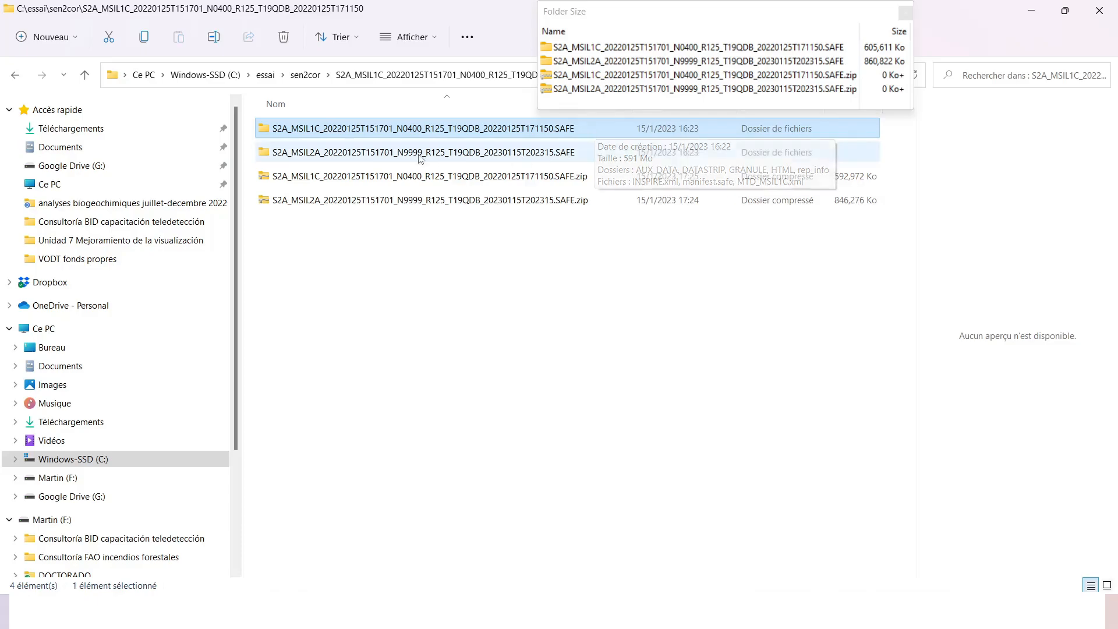
double_click(587, 131)
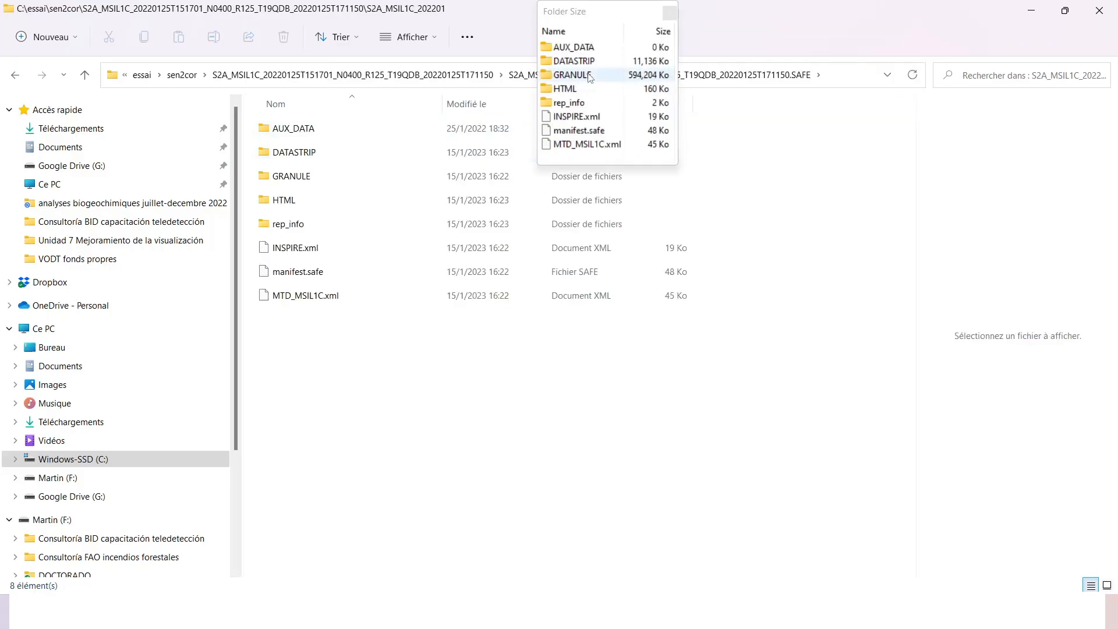
left_click(669, 12)
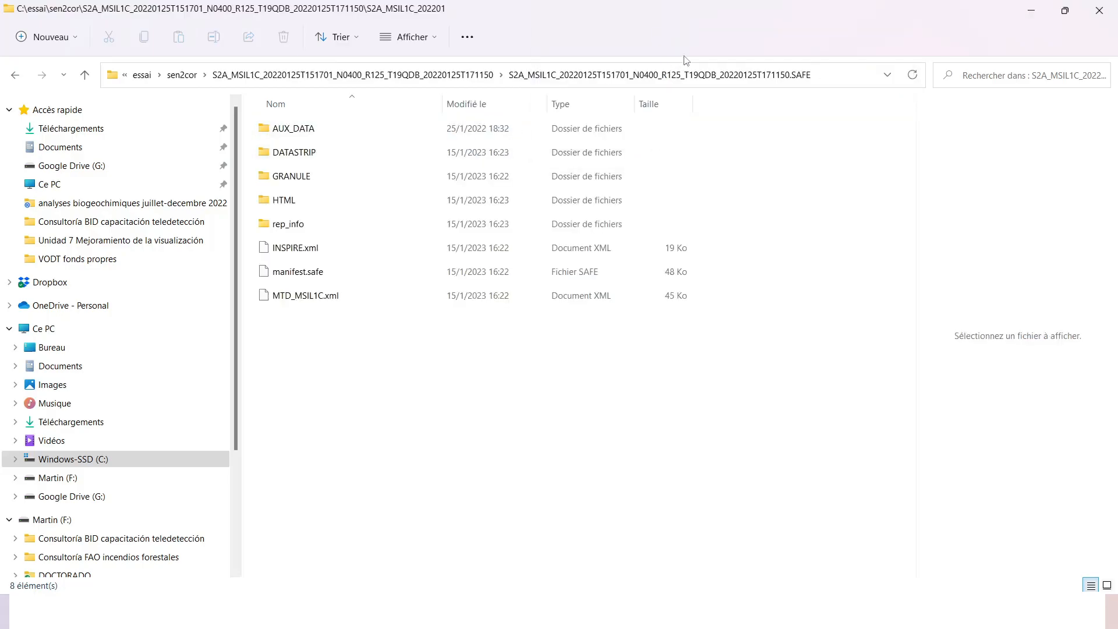
left_click(830, 77)
key("ctrl+c")
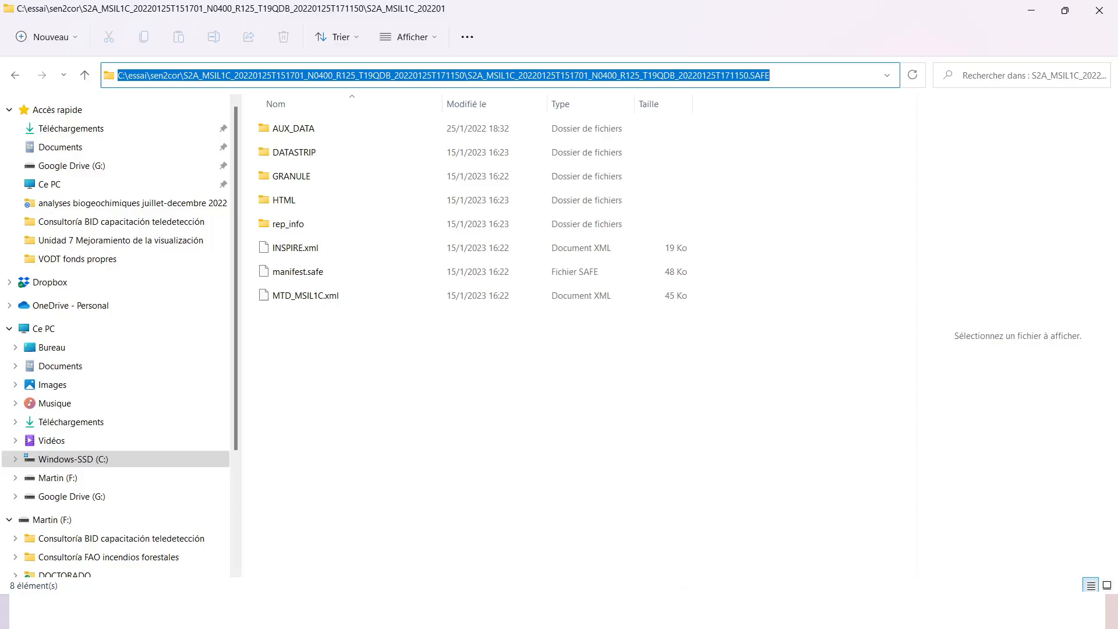
Switch to Anaconda Prompt and run L2A_Process.bat with the copied S2A_MSIL1C .SAFE folder path as its input
left_click(668, 556)
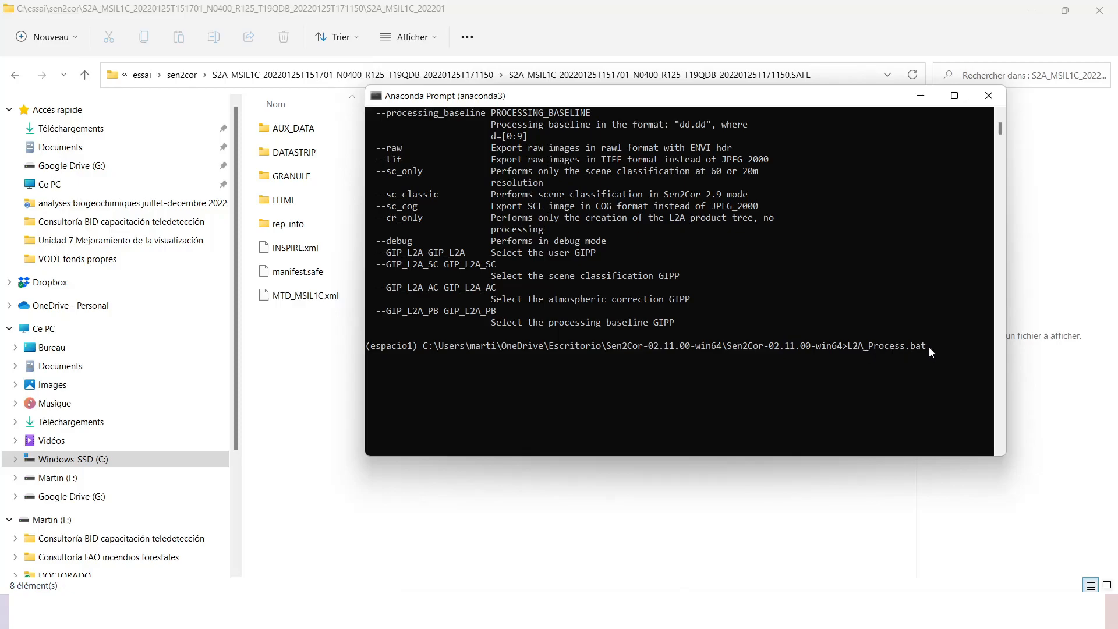
key("ctrl+v")
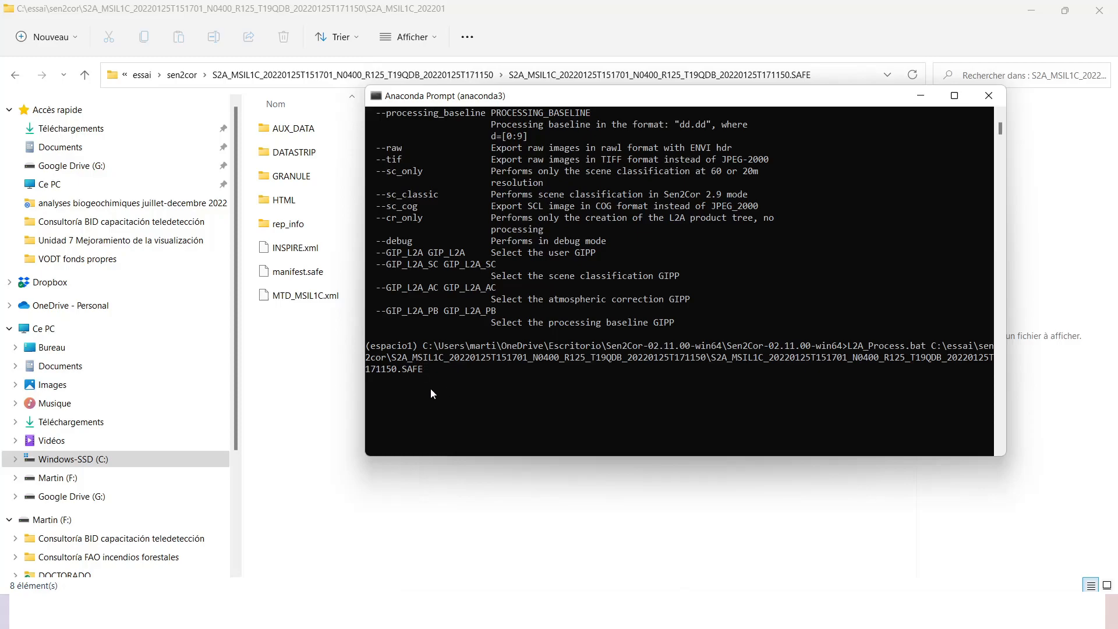
key("Return")
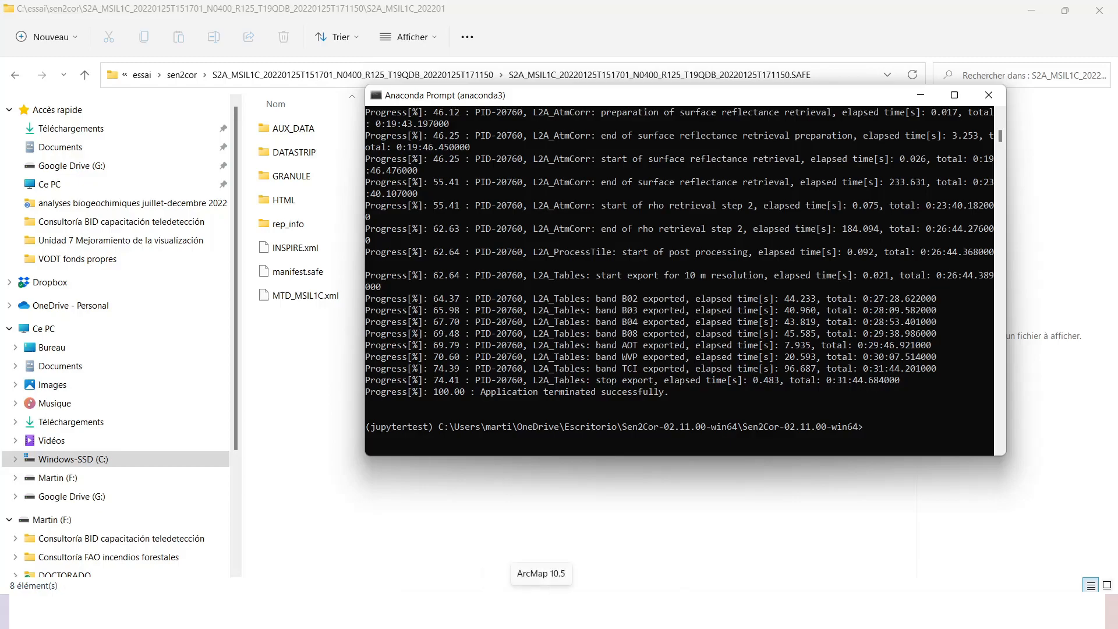
Switch to ArcMap, start adding data and browse to C:\essai\sen2cor\S2A_MSIL1C_20220125T151701_N0400_R125_T19QDB_20220125T171150
left_click(541, 611)
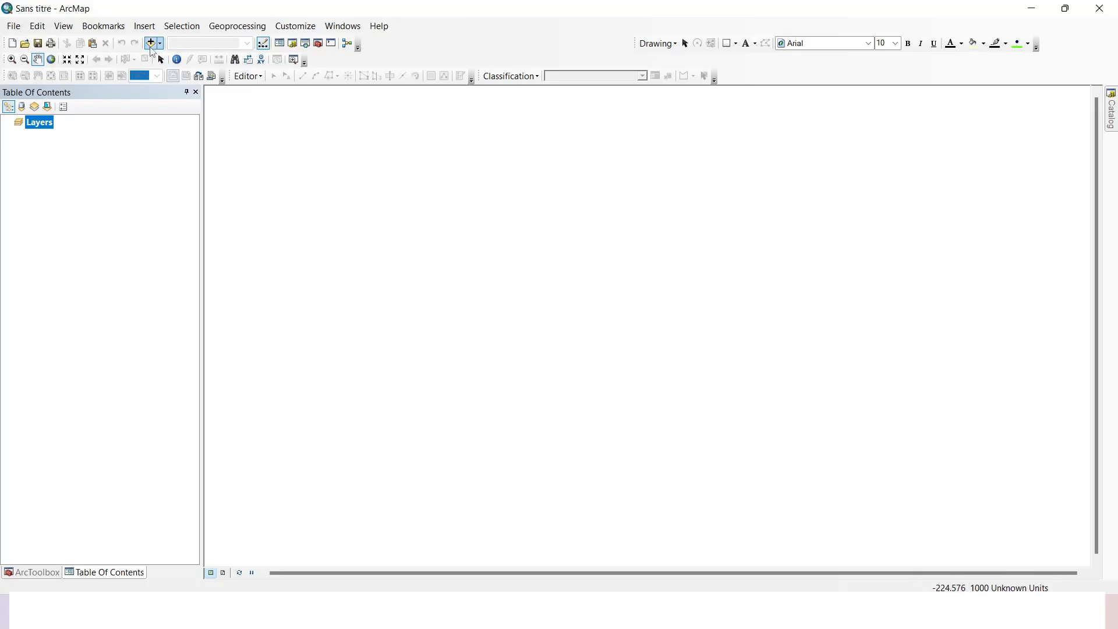
left_click(151, 43)
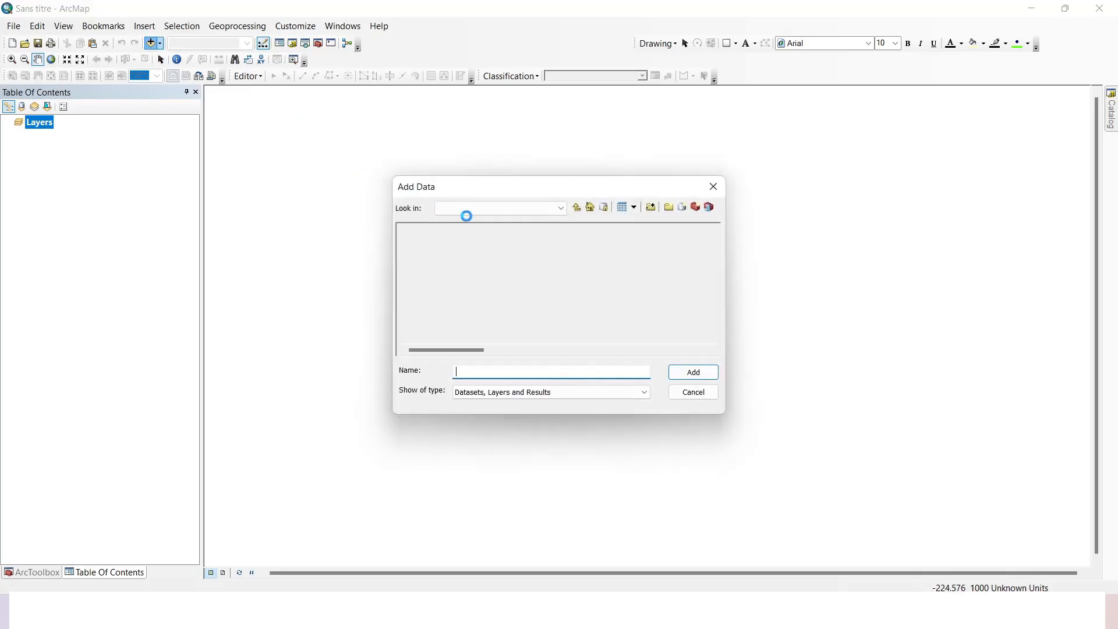
left_click(561, 208)
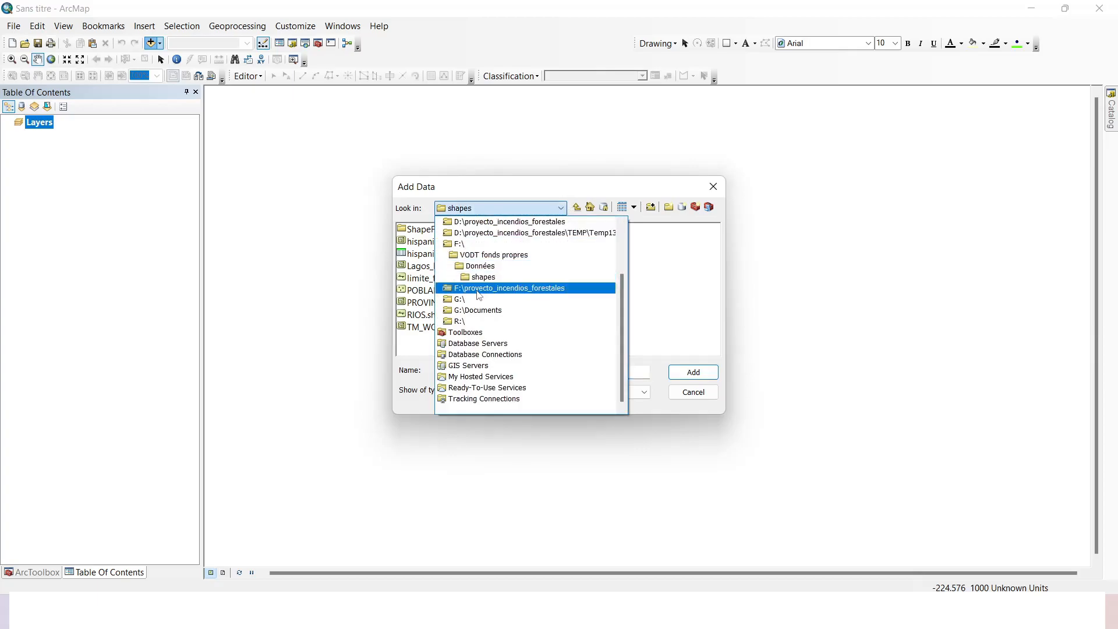
left_click(469, 243)
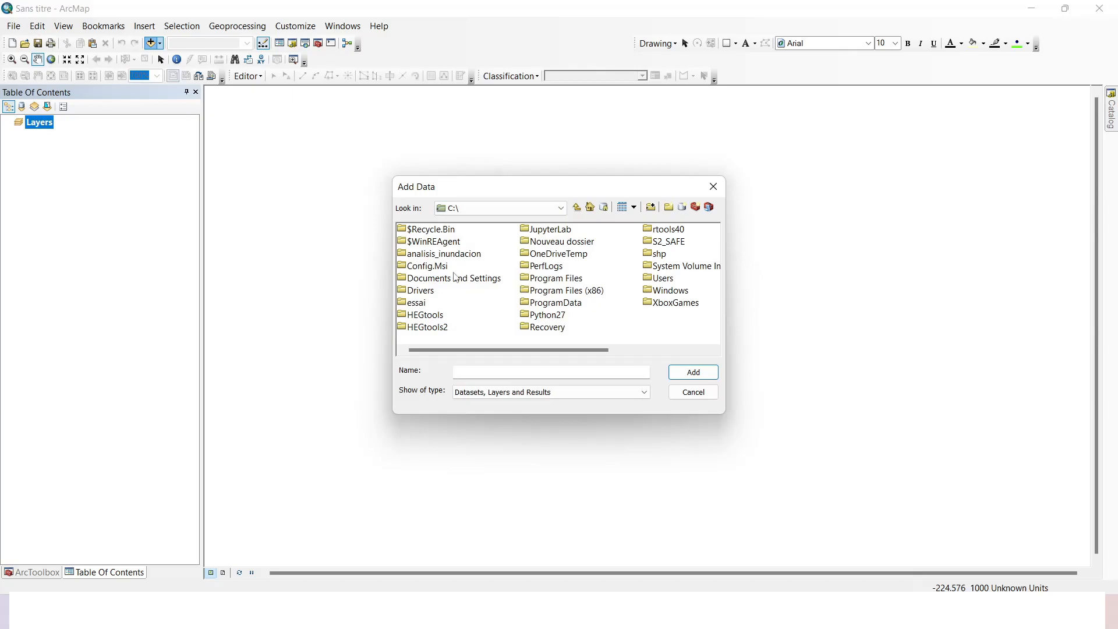
double_click(418, 300)
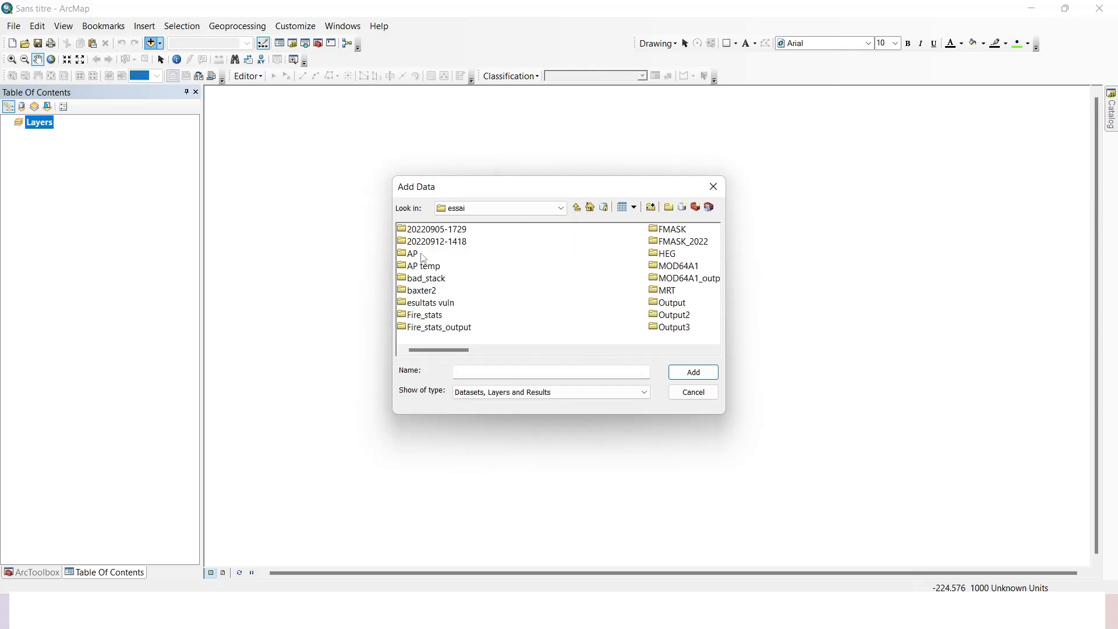
scroll(519, 307, "down", 3)
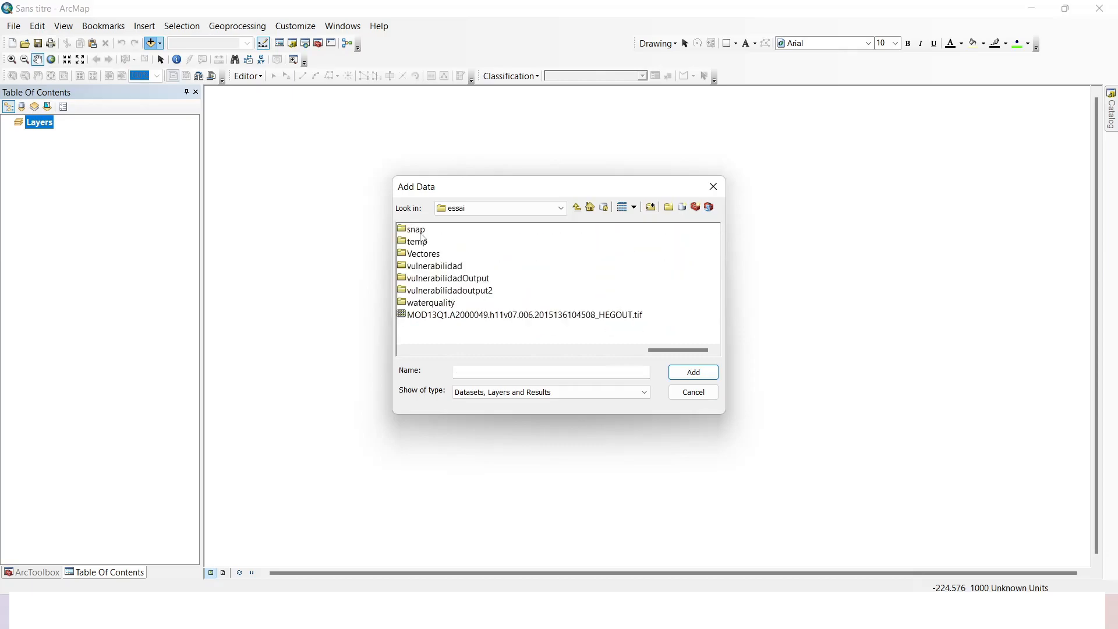
scroll(423, 272, "up", 1)
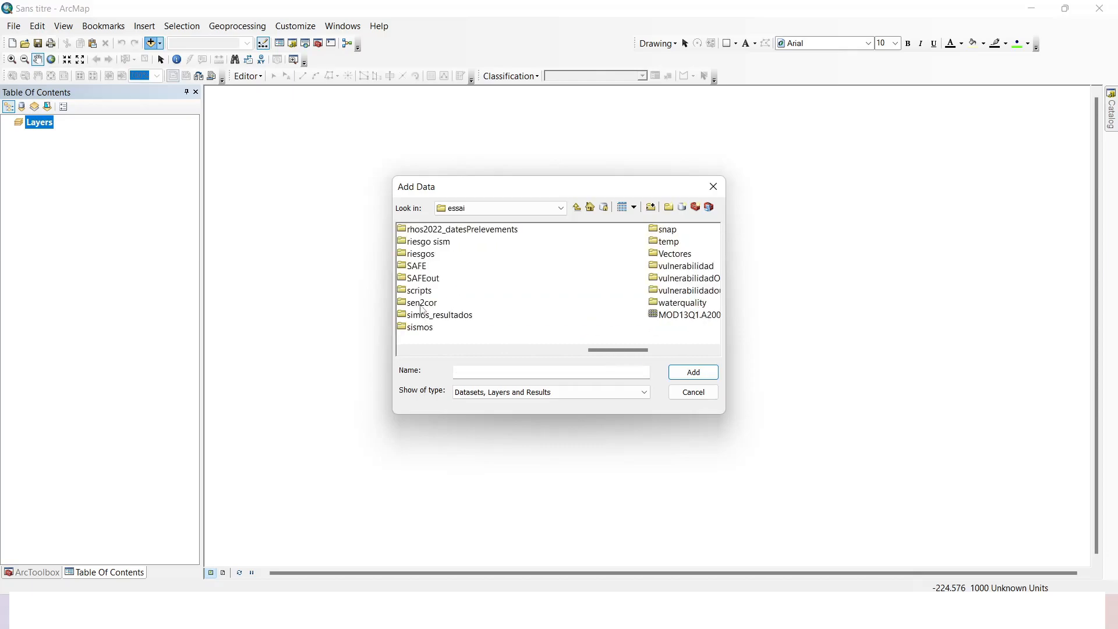
double_click(420, 303)
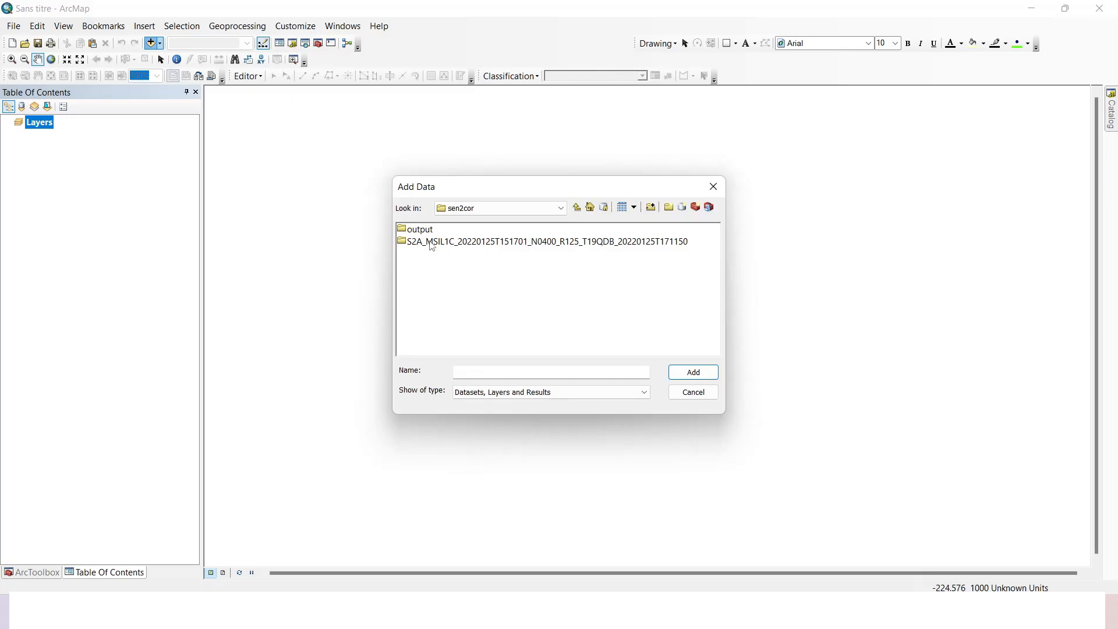
double_click(422, 241)
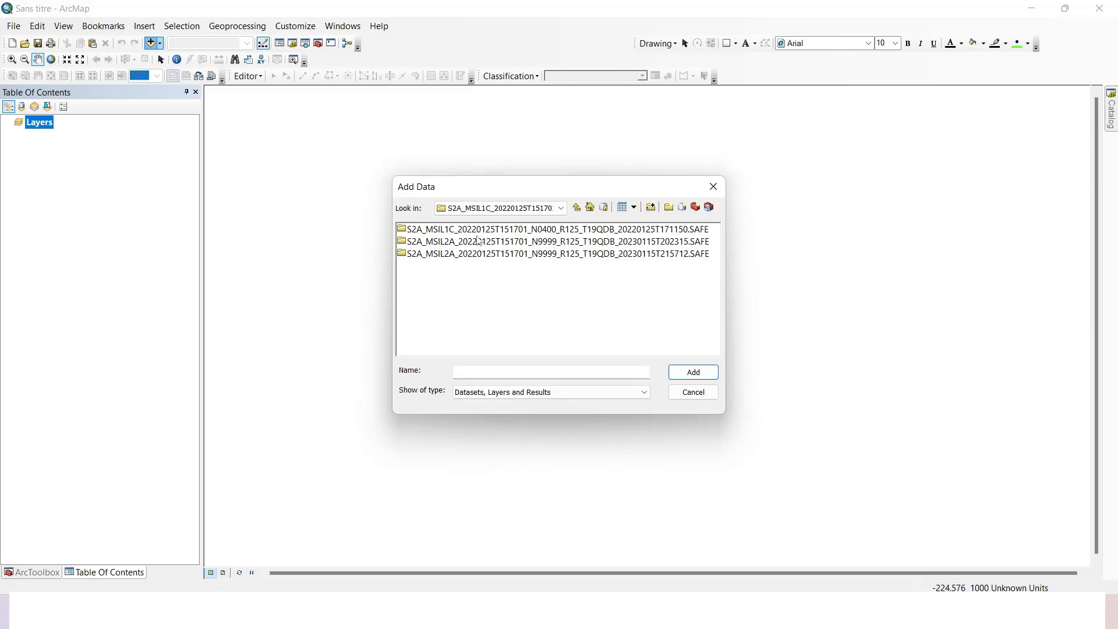
Add the T19QDB_20220125T151701_B01.jp2 band from the MSIL1C .SAFE product's GRANULE image data folder to the map
left_click(468, 232)
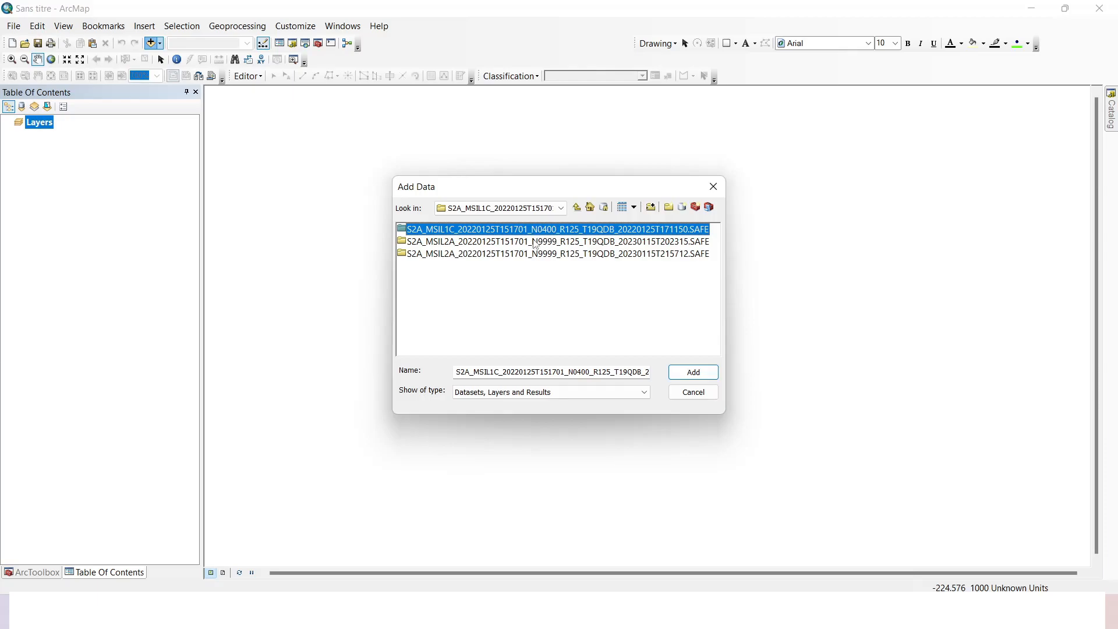
left_click(537, 243)
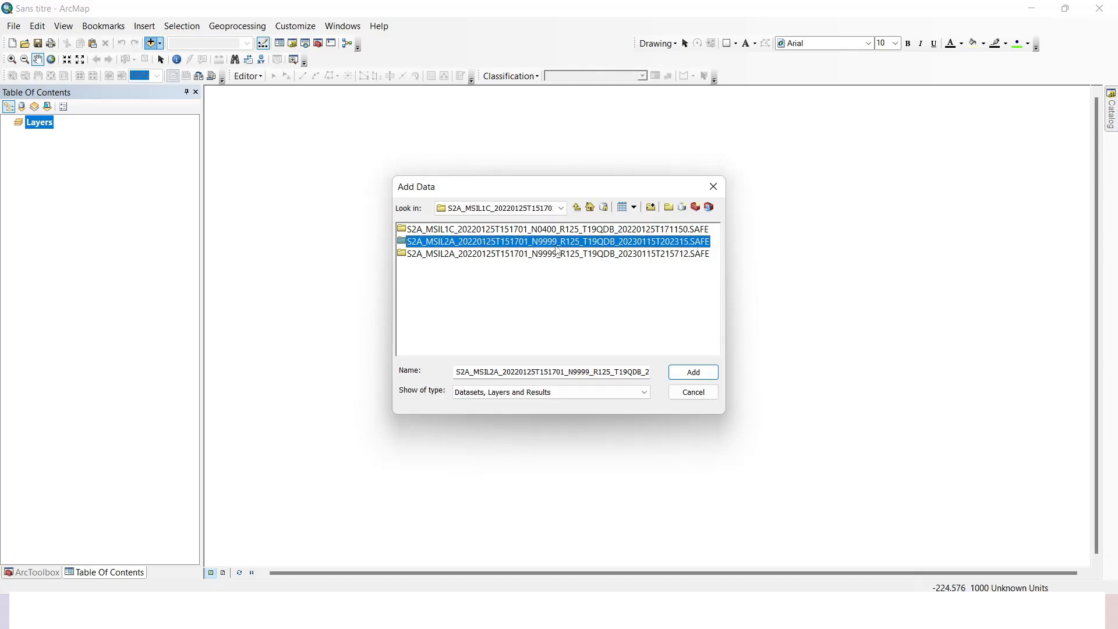
double_click(427, 231)
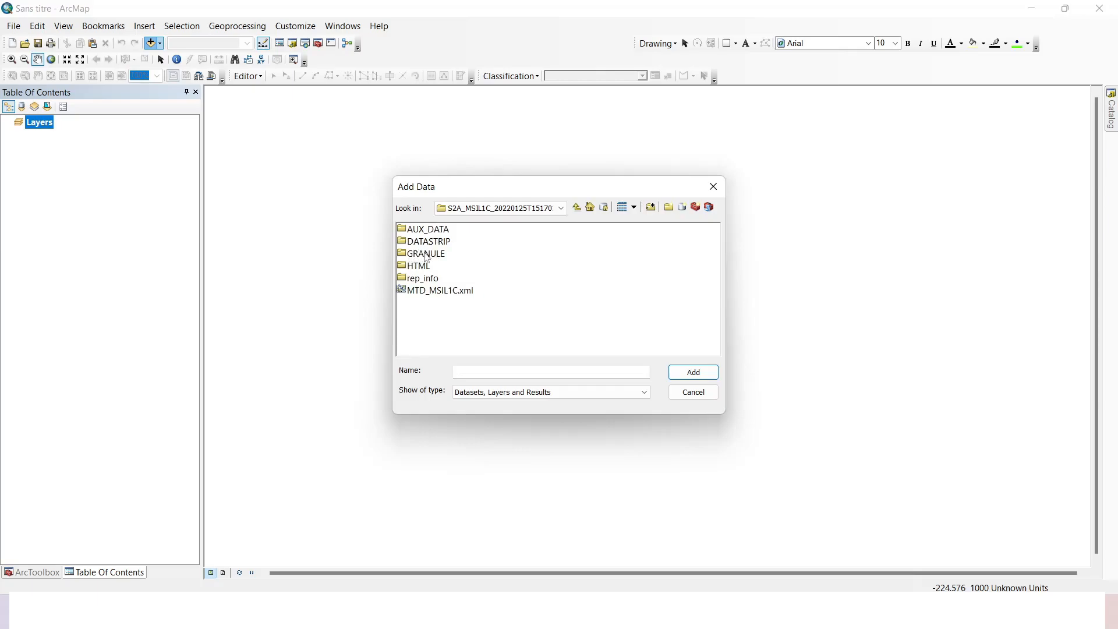
double_click(427, 255)
double_click(446, 231)
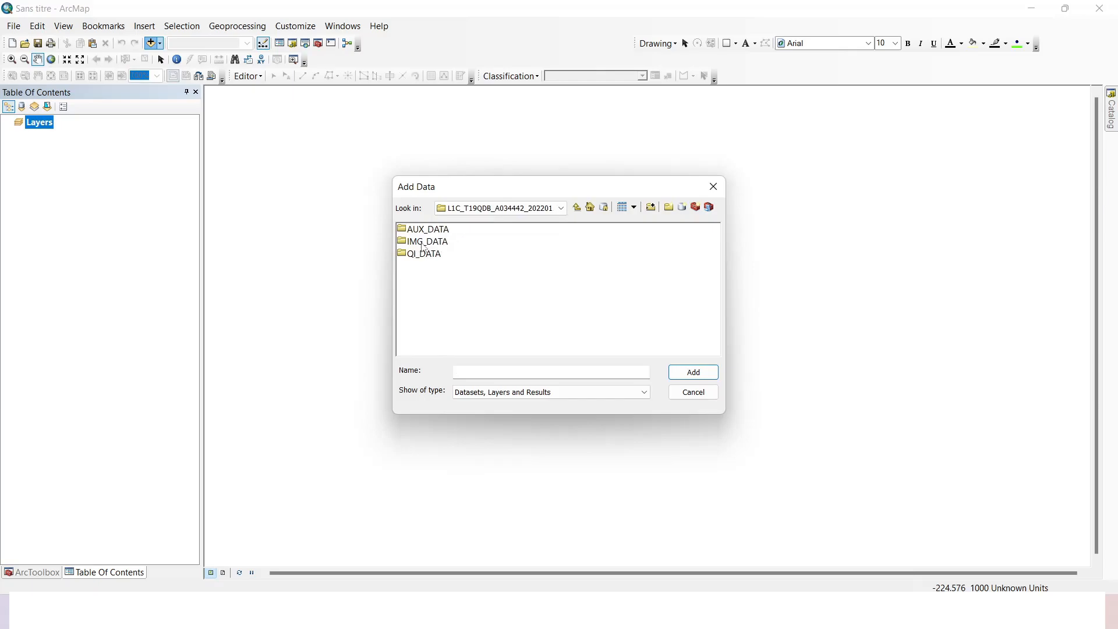
double_click(437, 247)
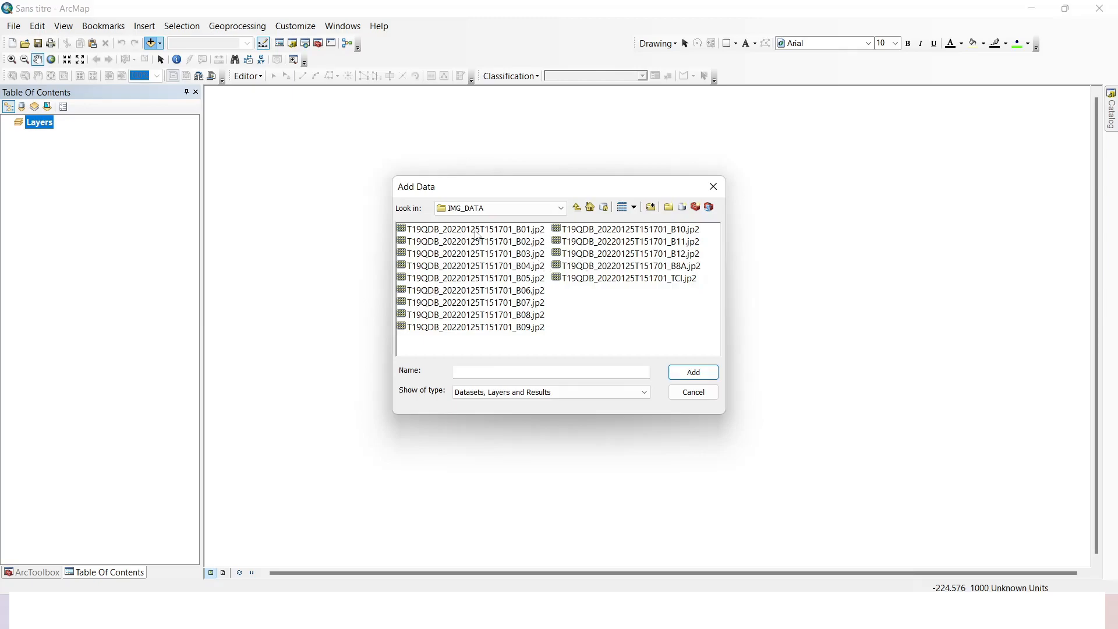
left_click(477, 232)
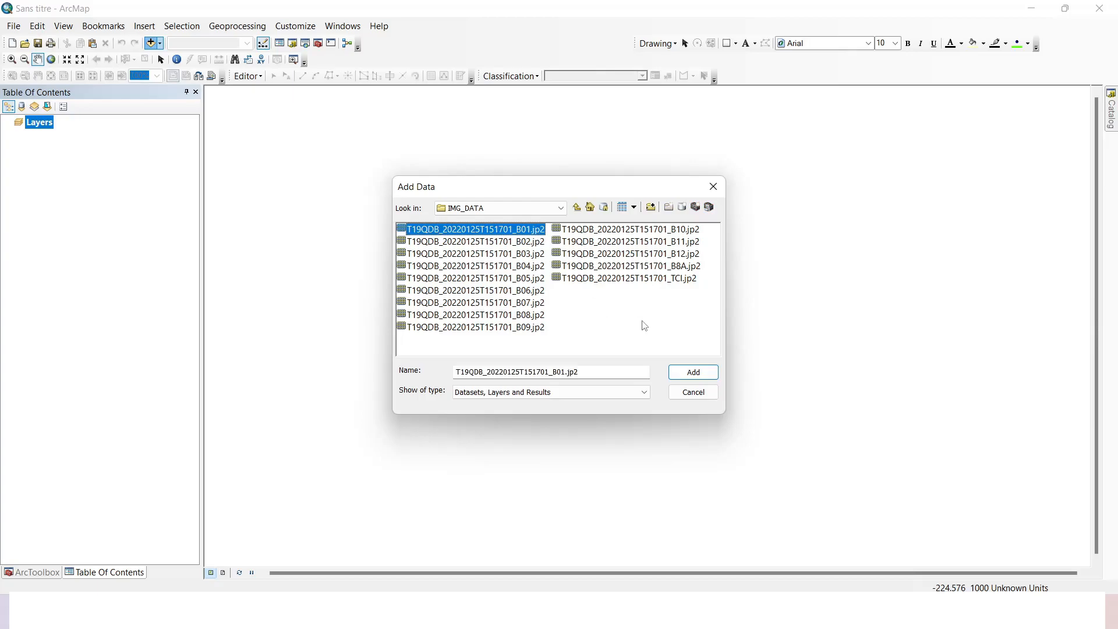
left_click(692, 373)
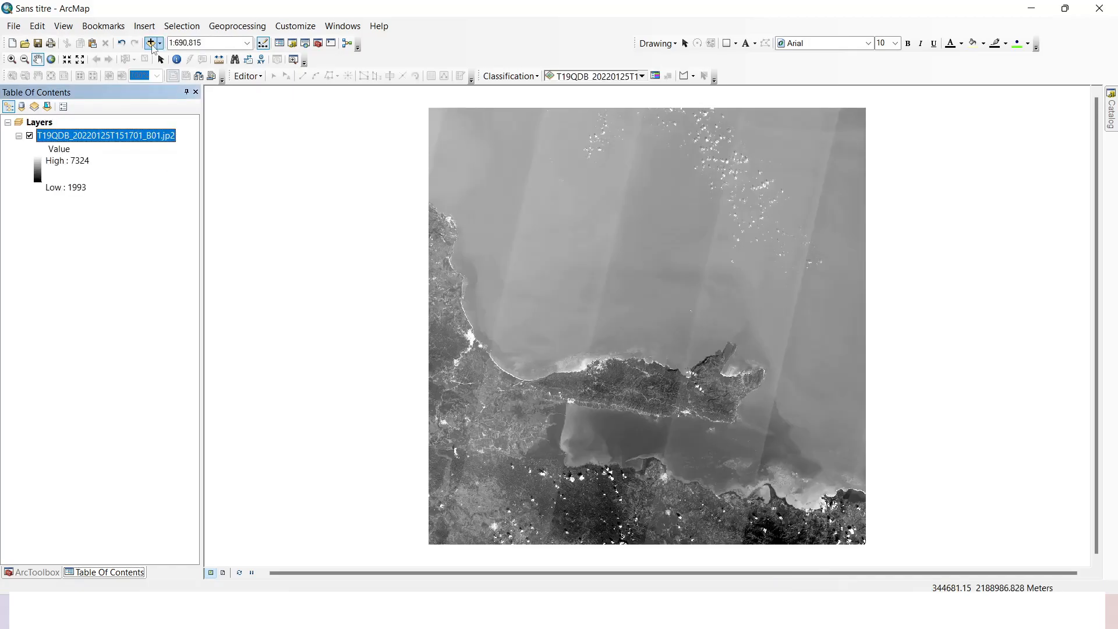
Start adding more data, go back up to the product folders and open S2A_MSIL2A_20220125T151701_N9999_R125_T19QDB_20230115T202315.SAFE
left_click(151, 44)
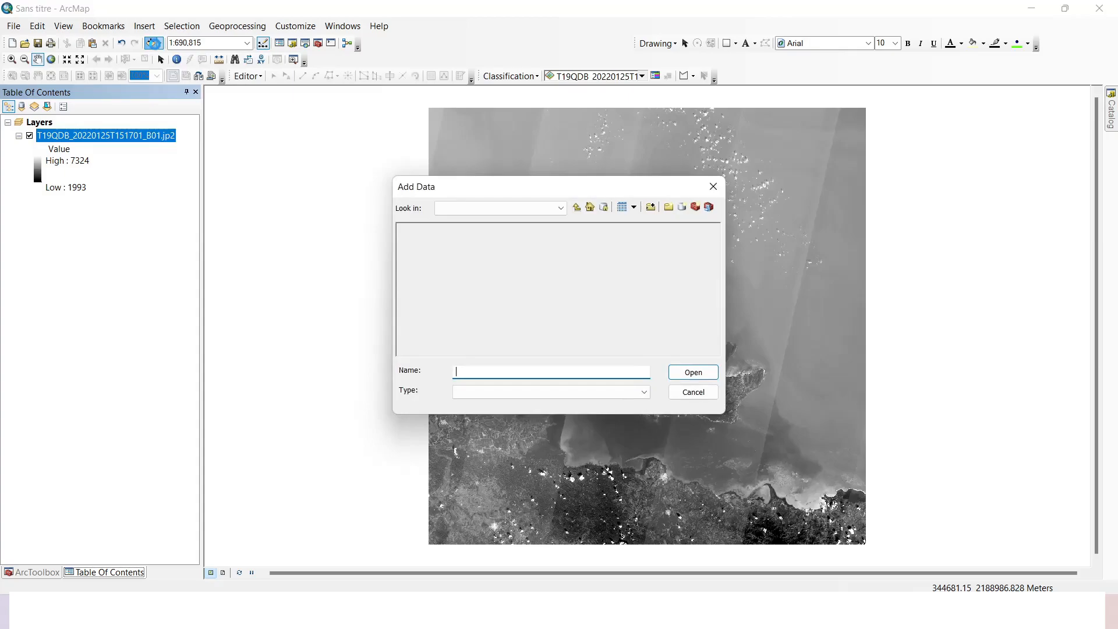
left_click(579, 207)
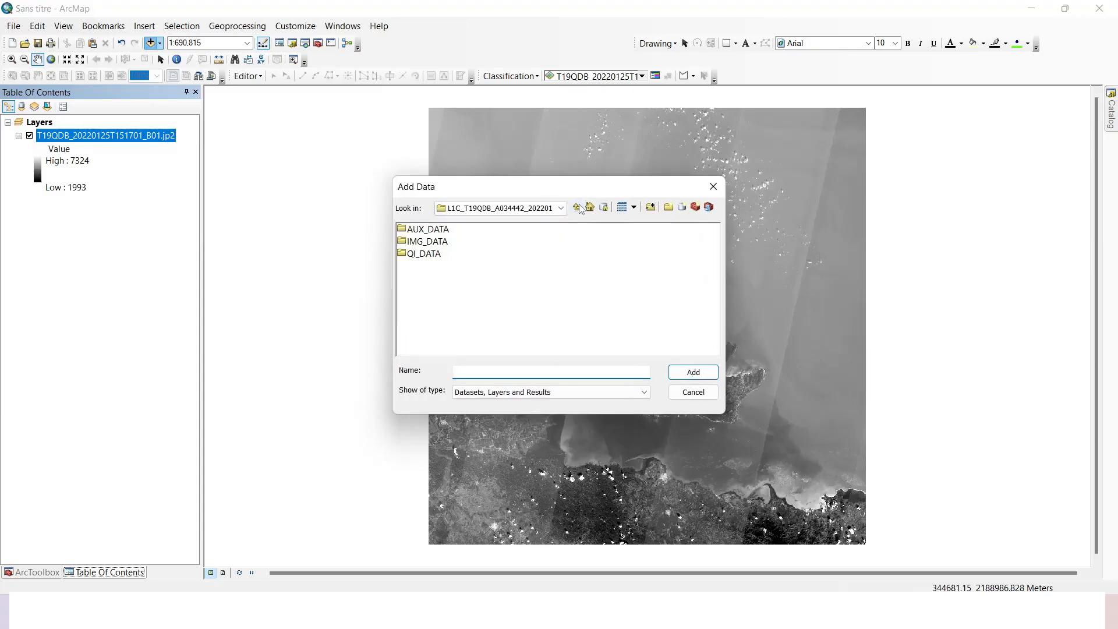
left_click(579, 207)
left_click(578, 207)
left_click(578, 208)
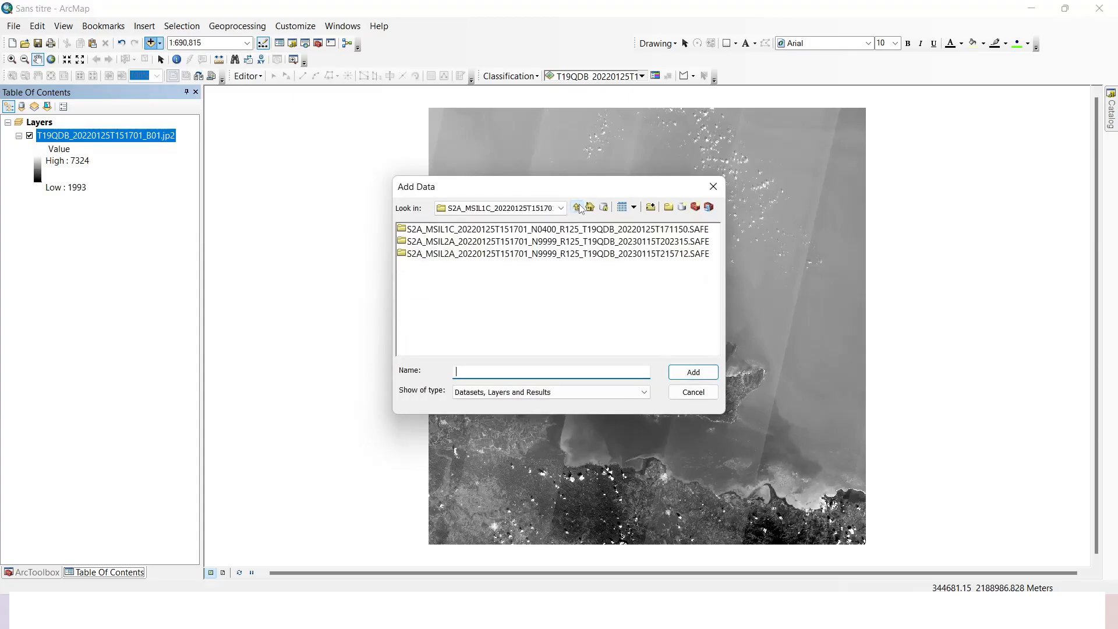
left_click(448, 244)
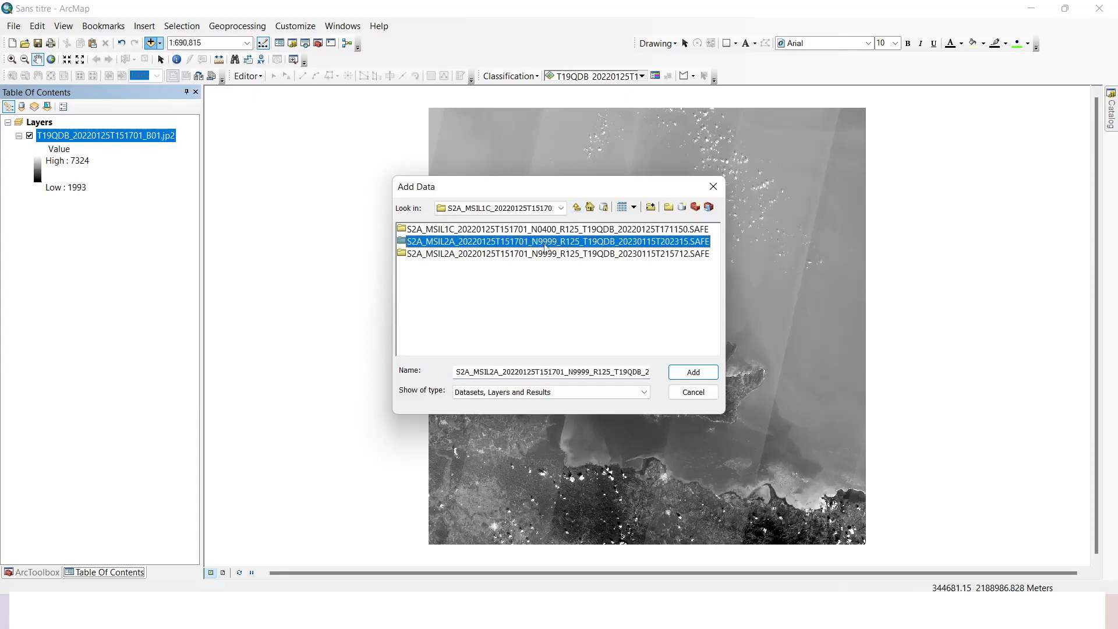
double_click(549, 245)
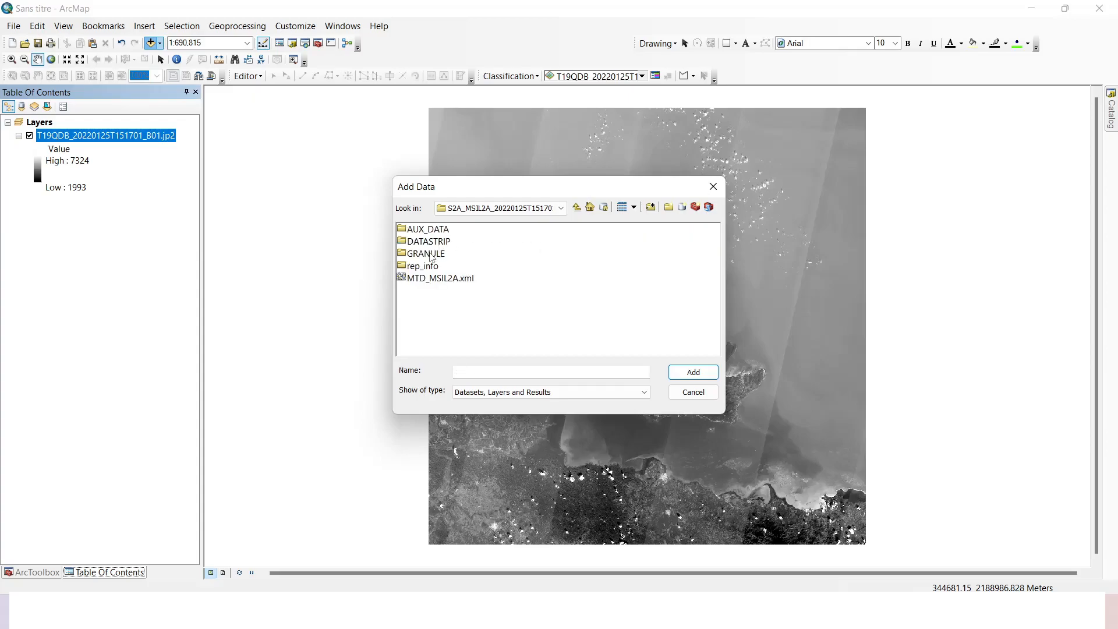
Add the T19QDB_20220125T151701_B01_20m.jp2 band from the MSIL2A product's GRANULE IMG_DATA R20m folder to the map
double_click(431, 257)
left_click(438, 231)
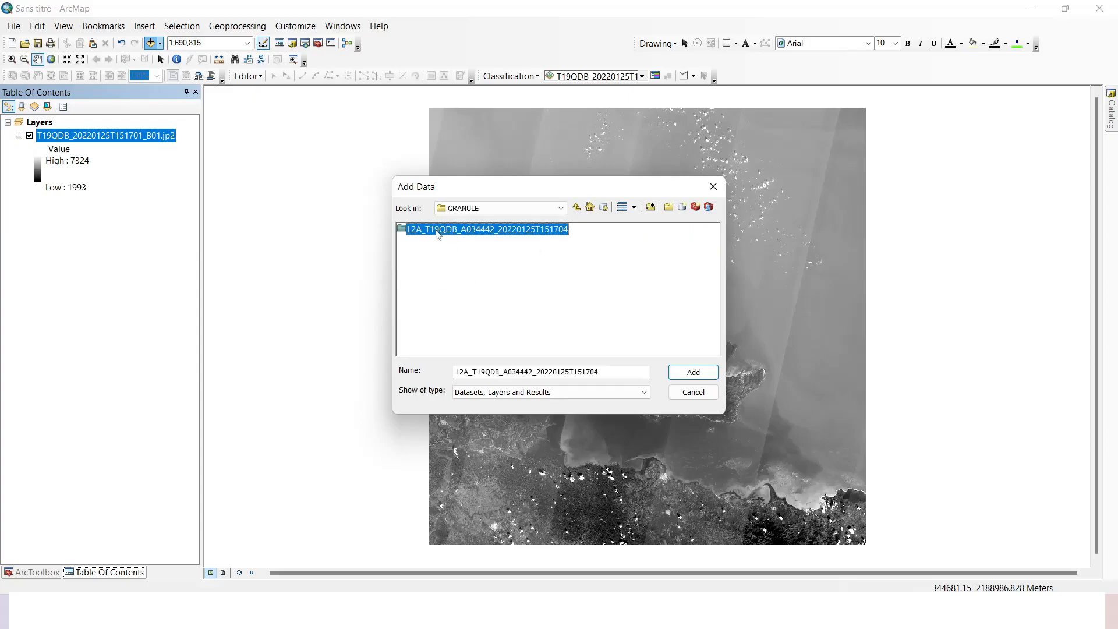
double_click(438, 231)
double_click(424, 244)
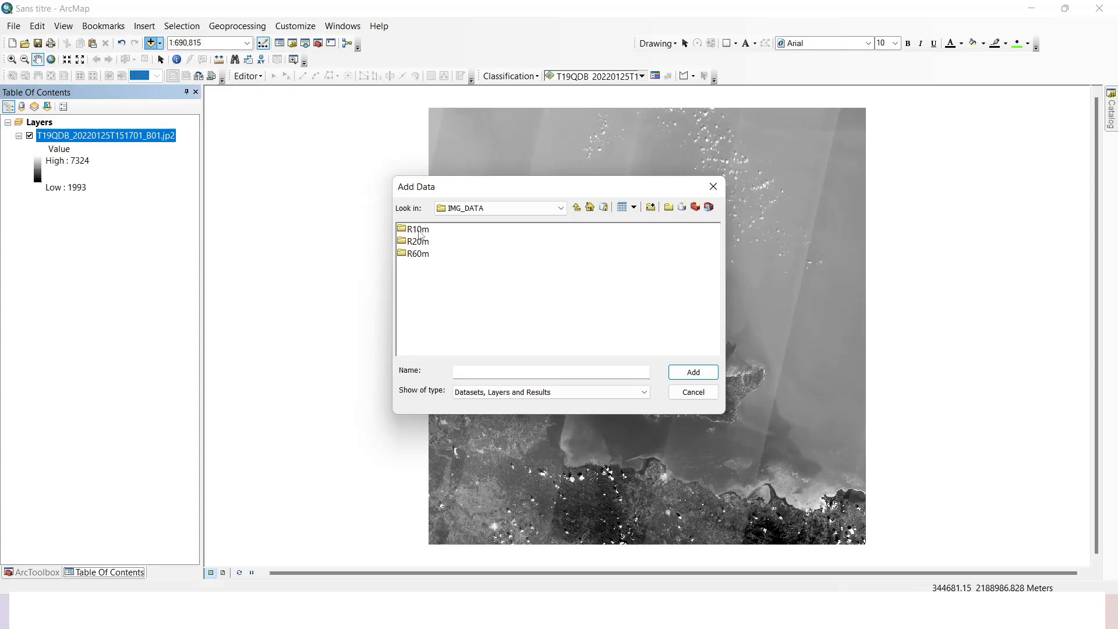
double_click(419, 230)
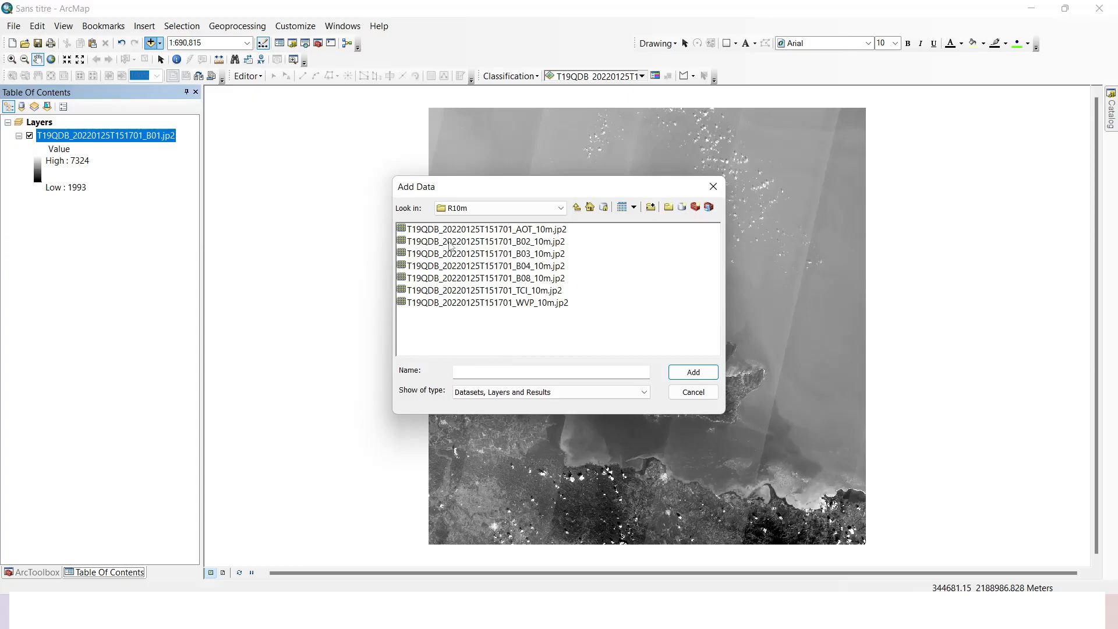
left_click(577, 208)
double_click(422, 242)
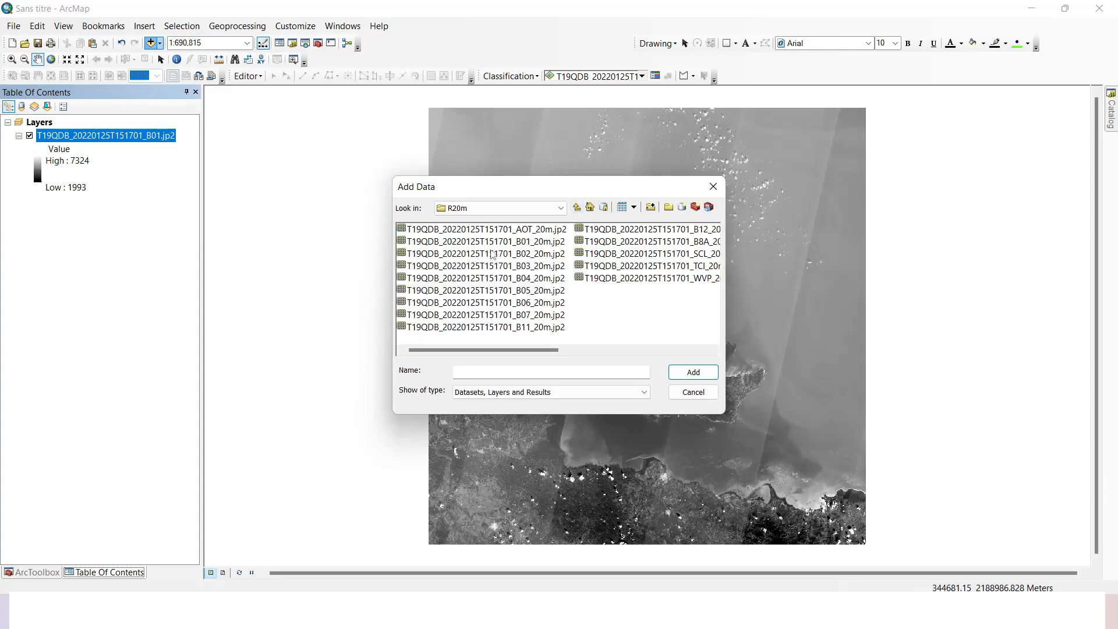
left_click(495, 243)
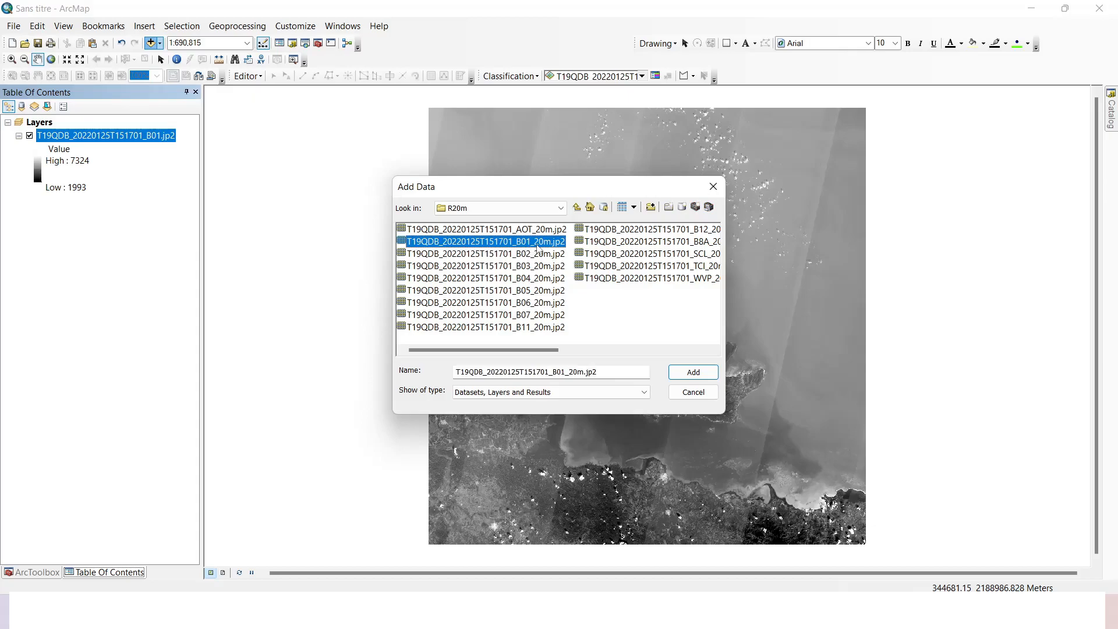
left_click(679, 371)
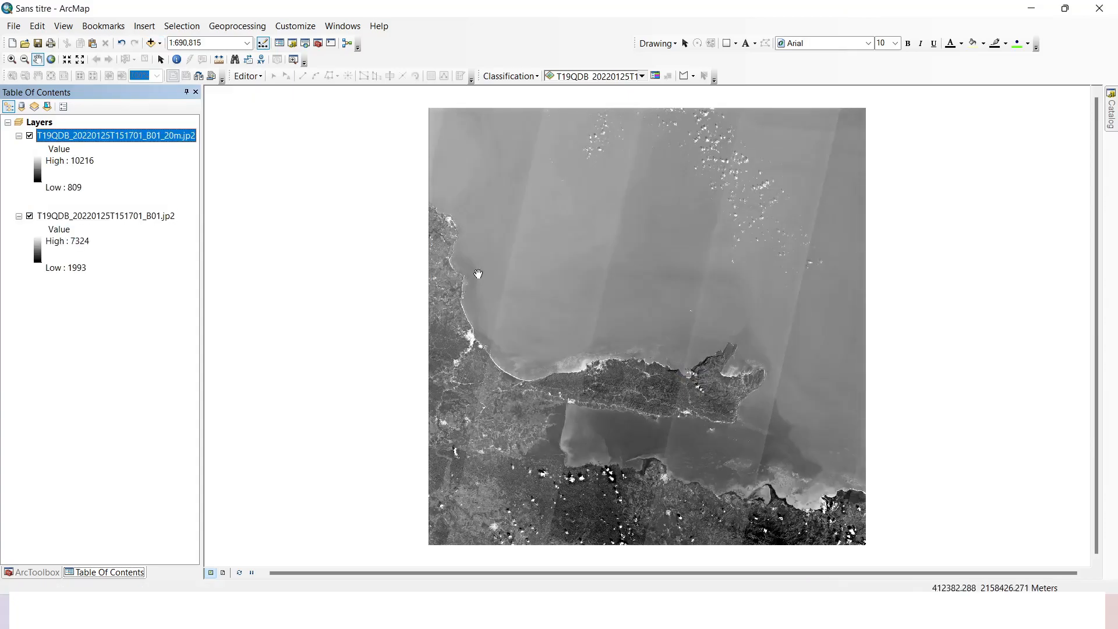
Compare the B01_20m.jp2 and B01.jp2 layers at pixel level around 1:150 by toggling the 20 m layer's visibility
left_click(30, 137)
scroll(621, 384, "up", 2)
scroll(670, 398, "up", 5)
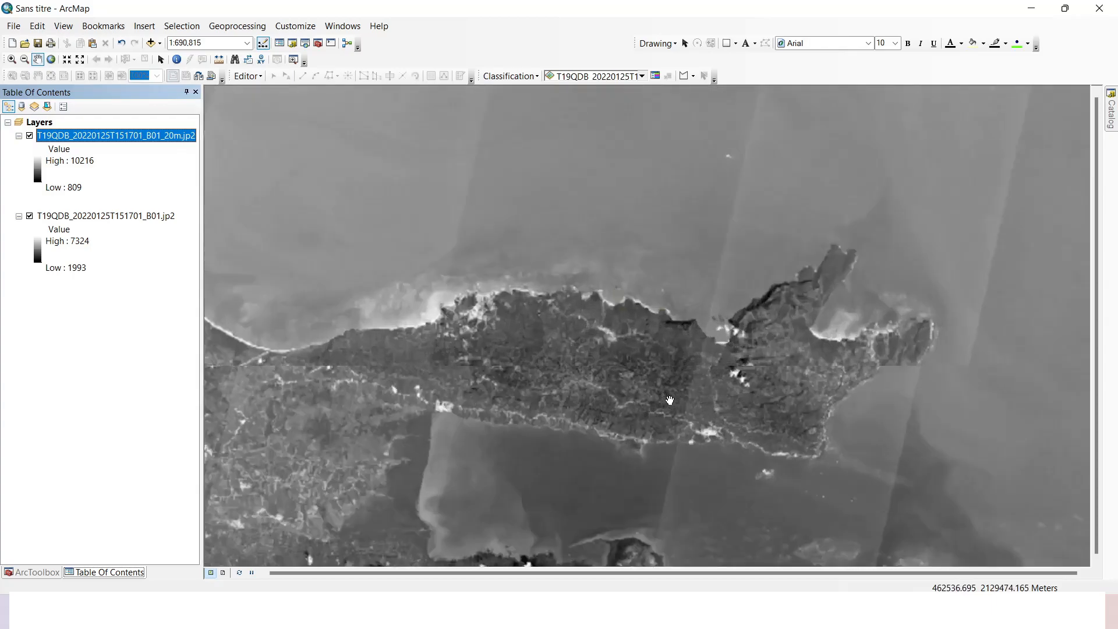
scroll(669, 406, "up", 5)
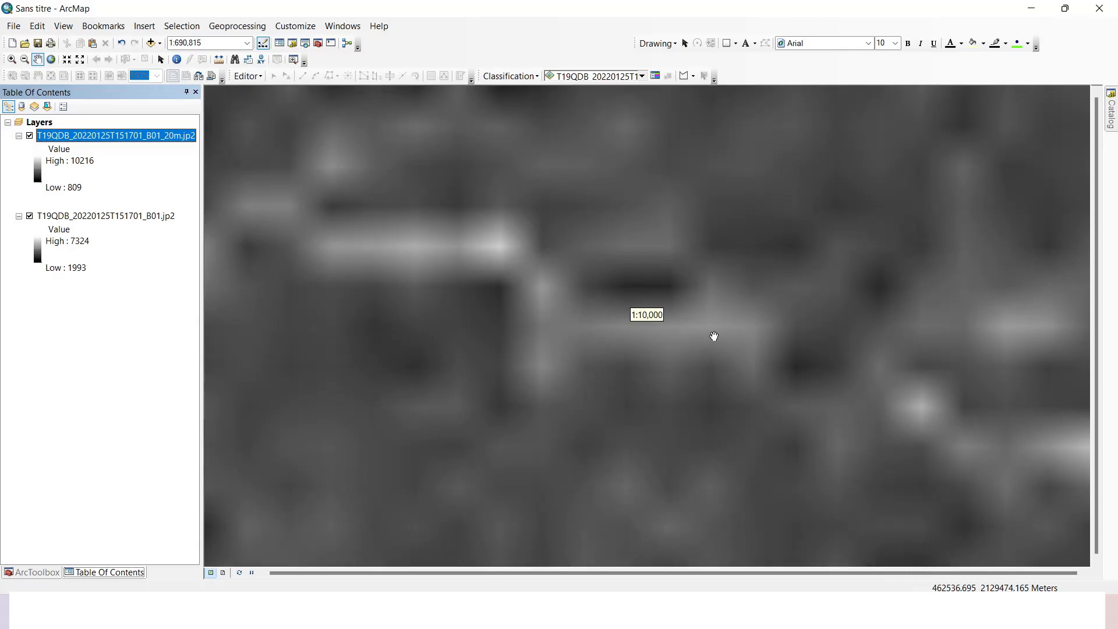
scroll(689, 270, "up", 5)
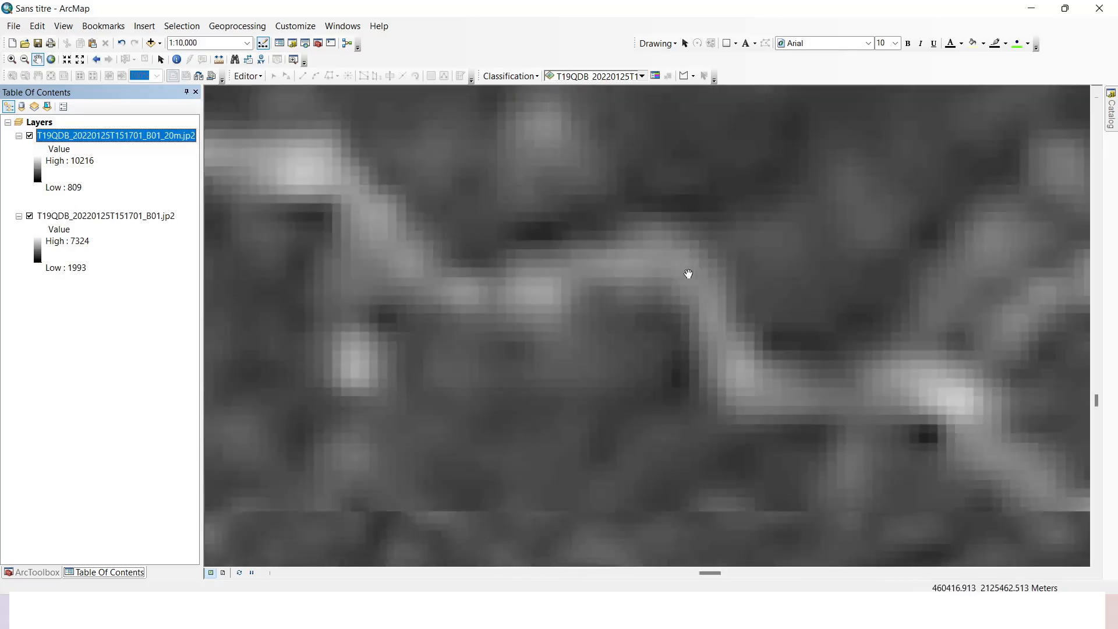
scroll(688, 283, "up", 5)
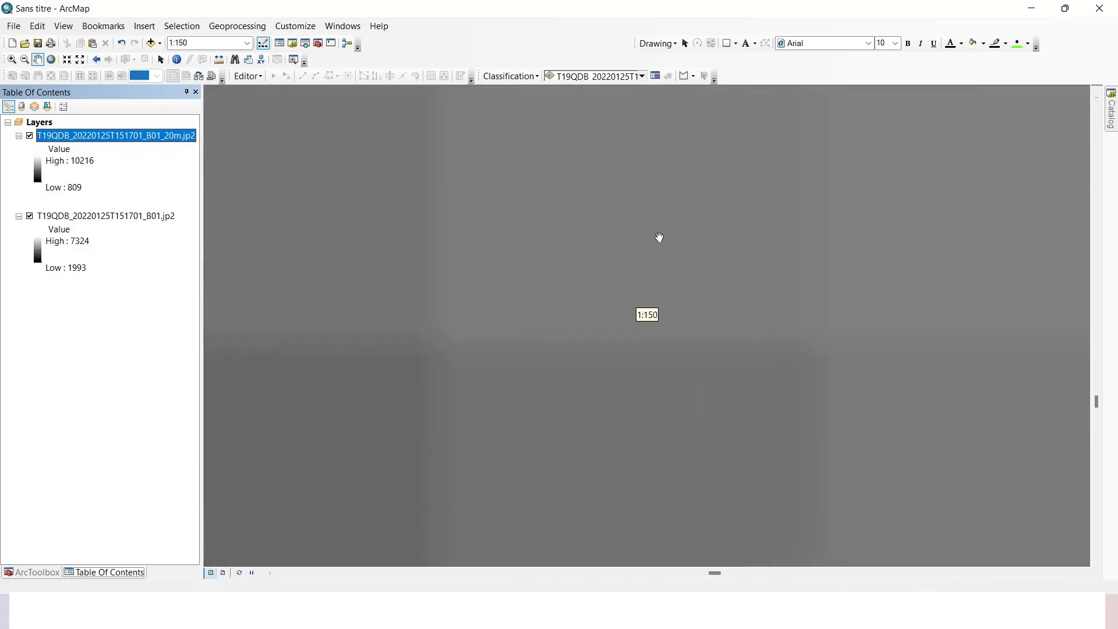
left_click_drag(644, 208, 664, 462)
left_click_drag(645, 405, 639, 347)
left_click(29, 137)
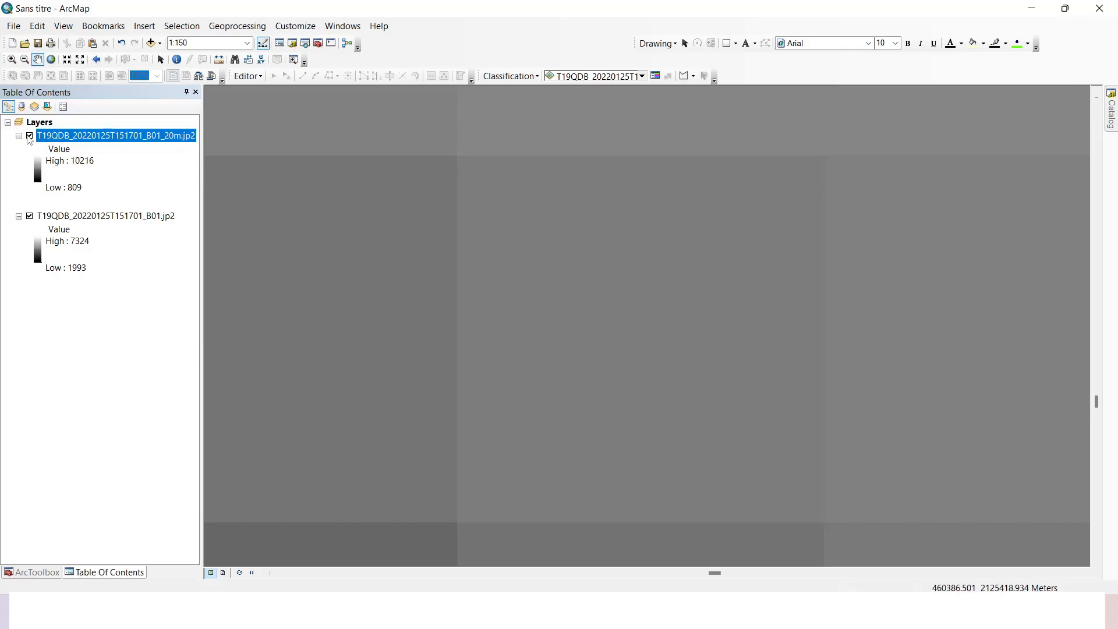
left_click(29, 136)
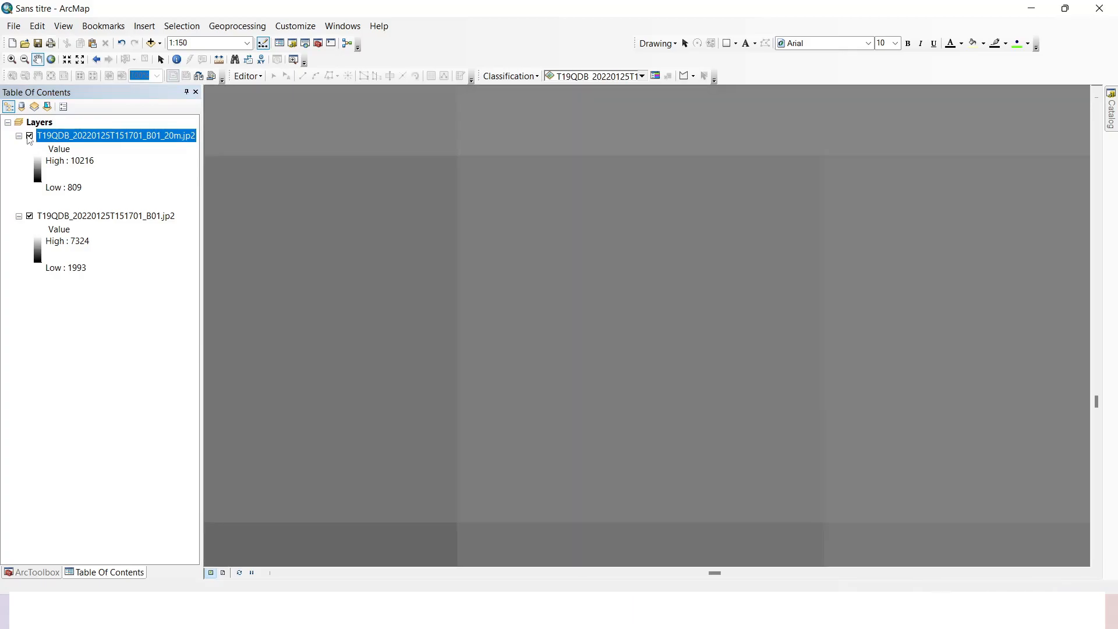
Hide the B01_20m.jp2 layer and identify the value of a pixel in the L1C B01.jp2 layer
left_click(177, 60)
left_click(73, 217)
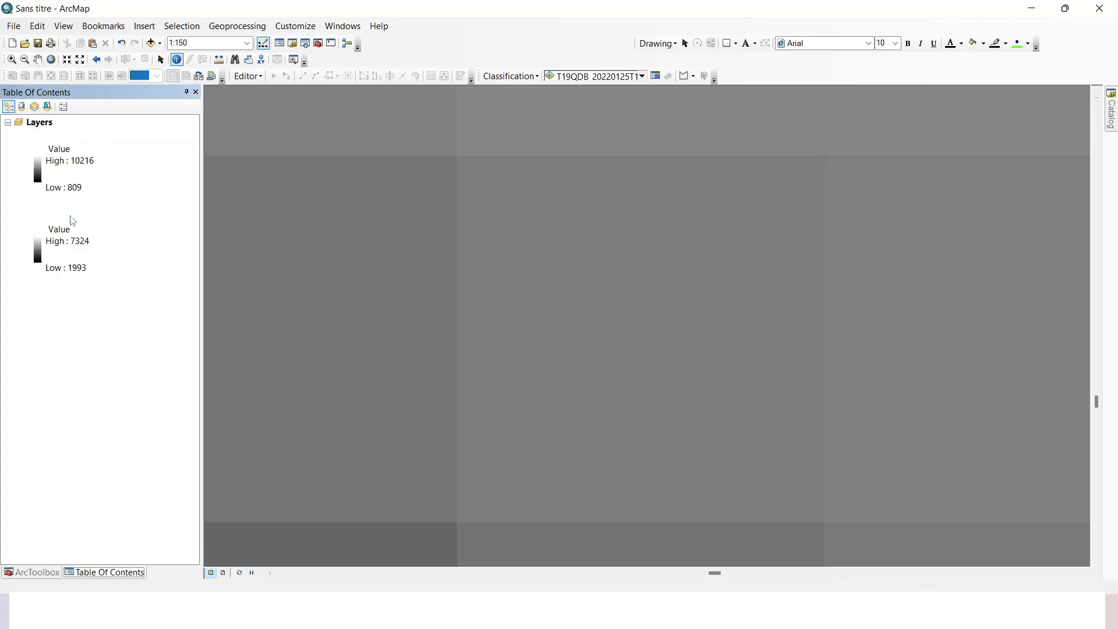
left_click(29, 135)
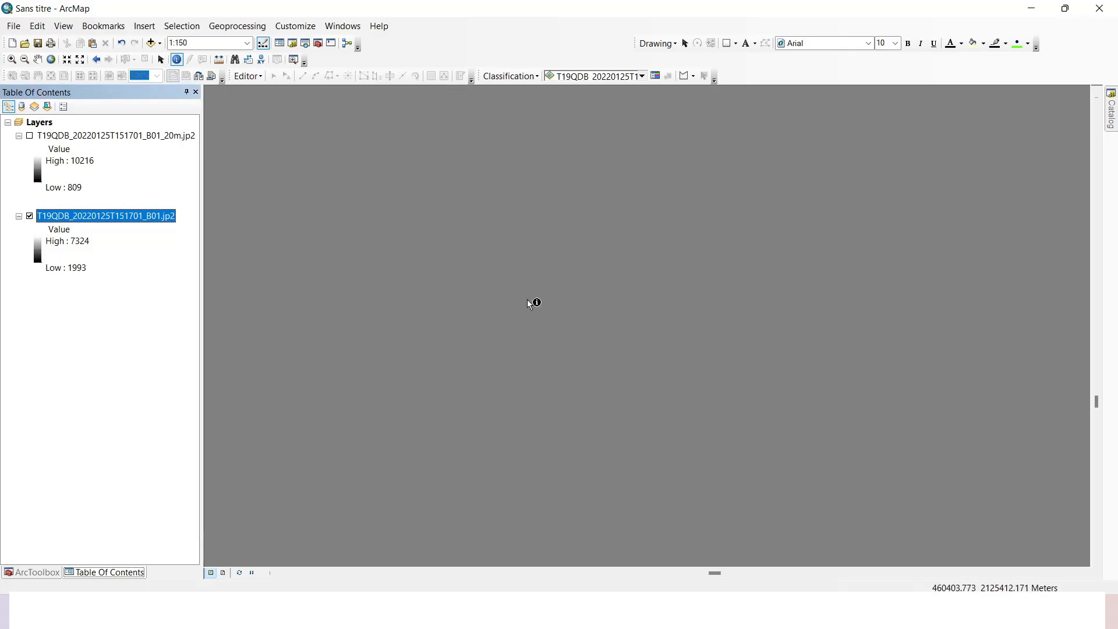
left_click(577, 293)
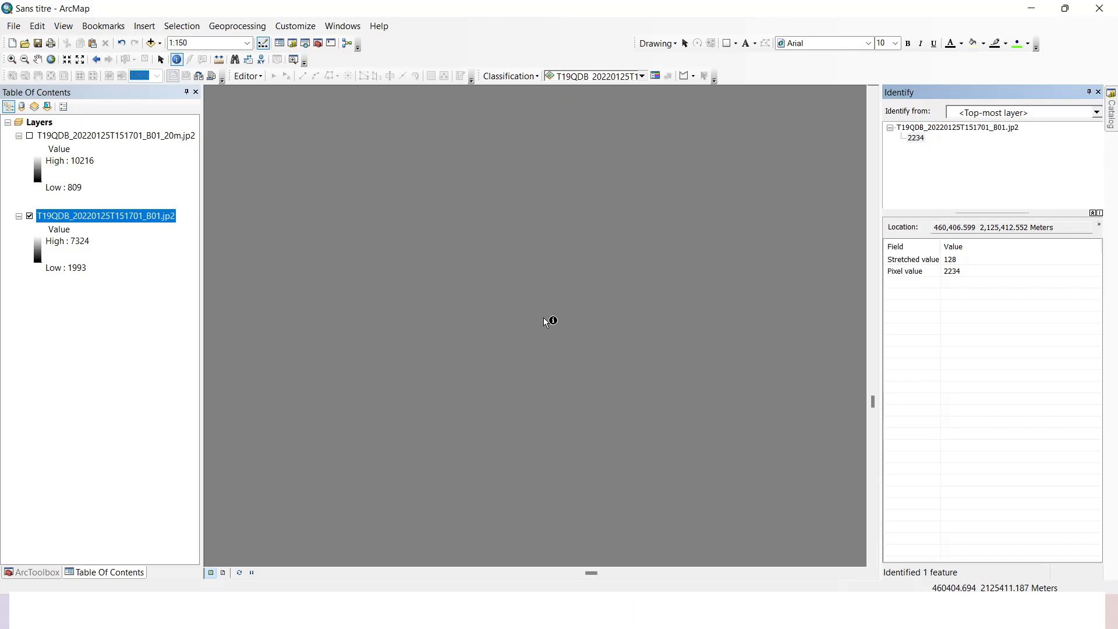
Show the B01_20m.jp2 layer again and identify a pixel's value in it at nearly the same location
left_click(29, 135)
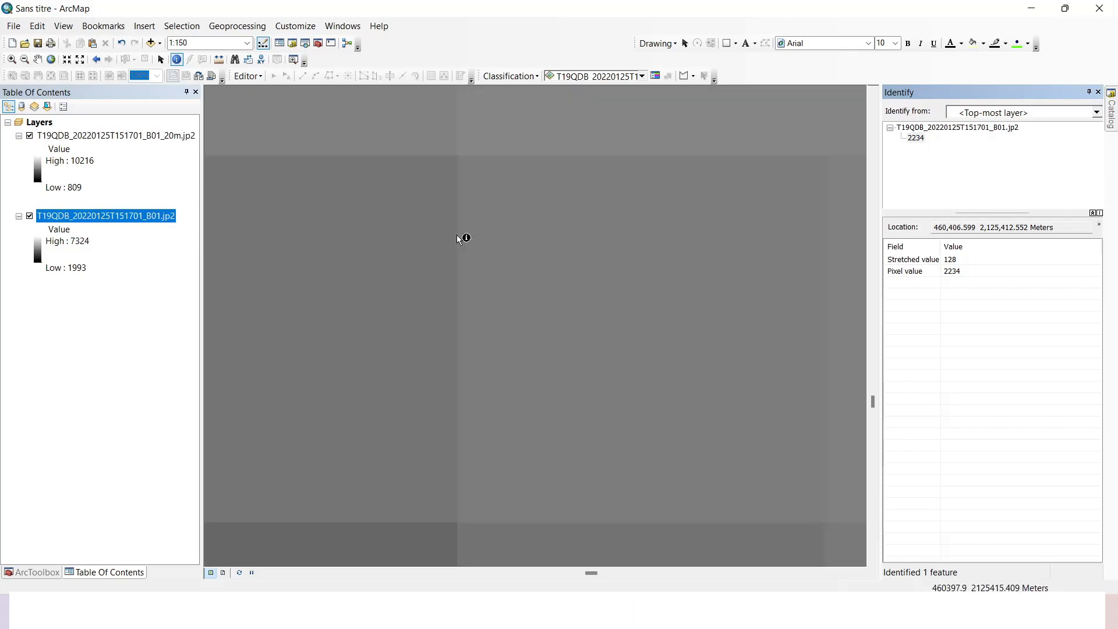
left_click(584, 248)
left_click(584, 247)
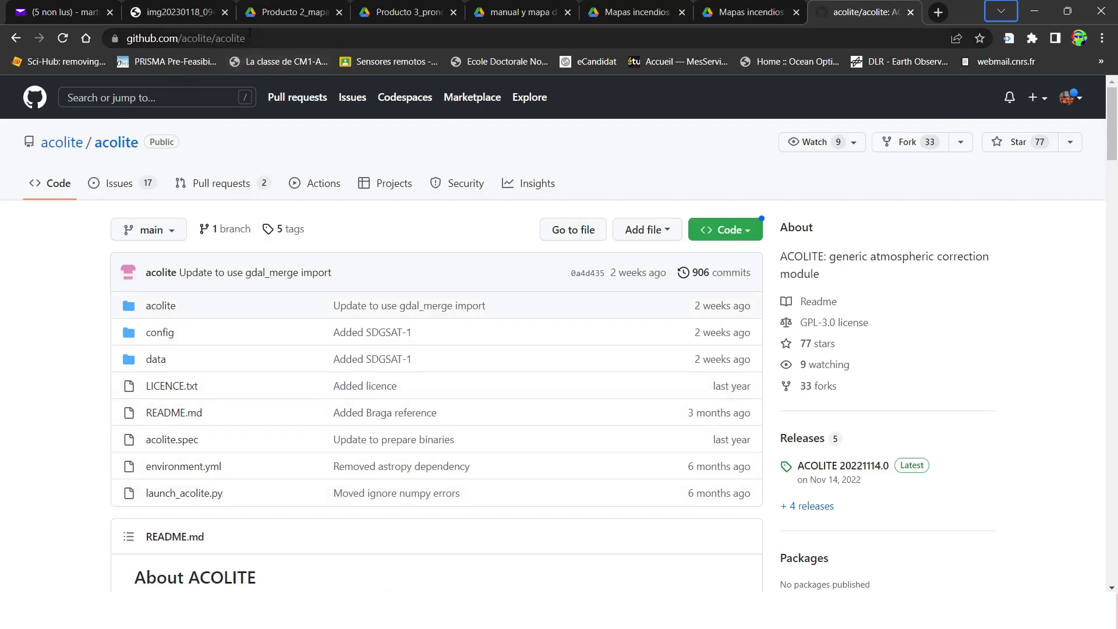
Switch to the browser's github.com/acolite/acolite page and read through the repository file list and README description of ACOLITE
left_click_drag(248, 38, 125, 39)
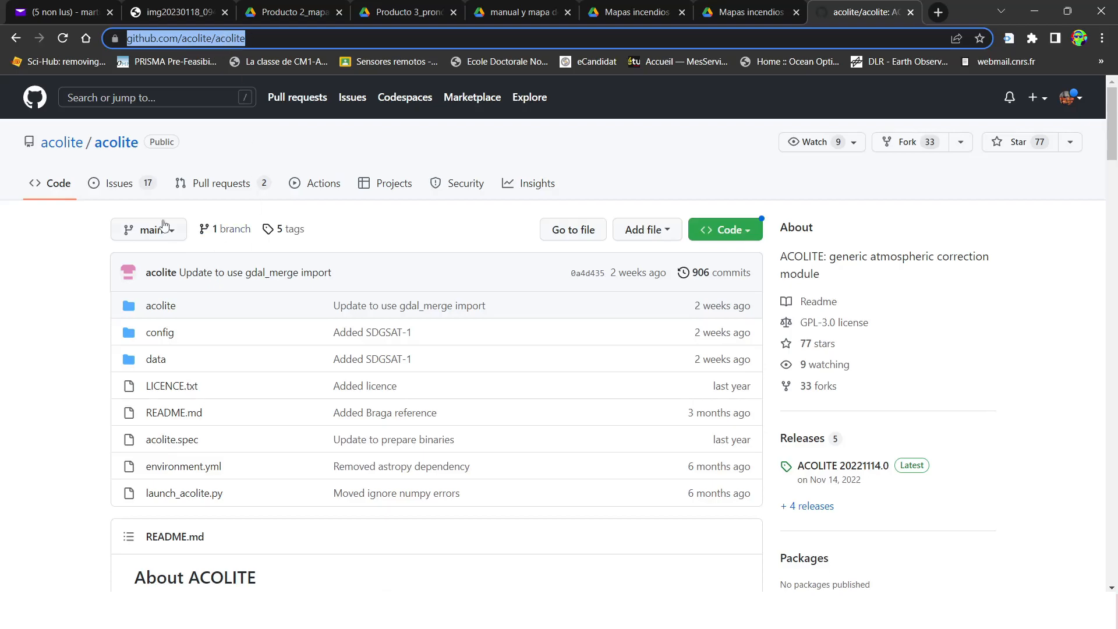
scroll(84, 308, "down", 1)
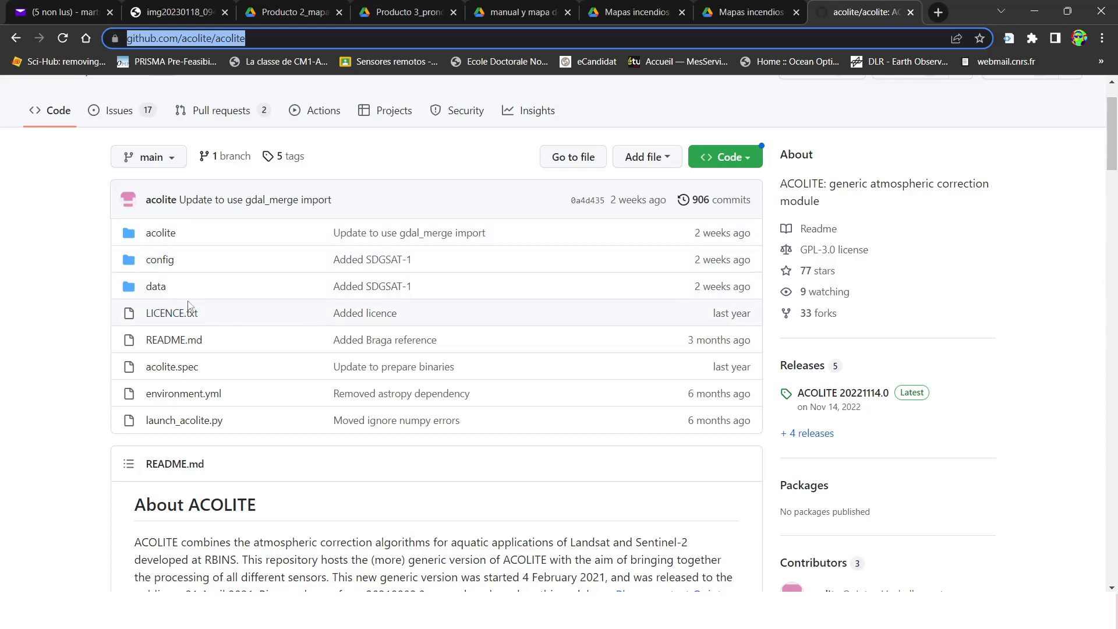
scroll(186, 297, "down", 5)
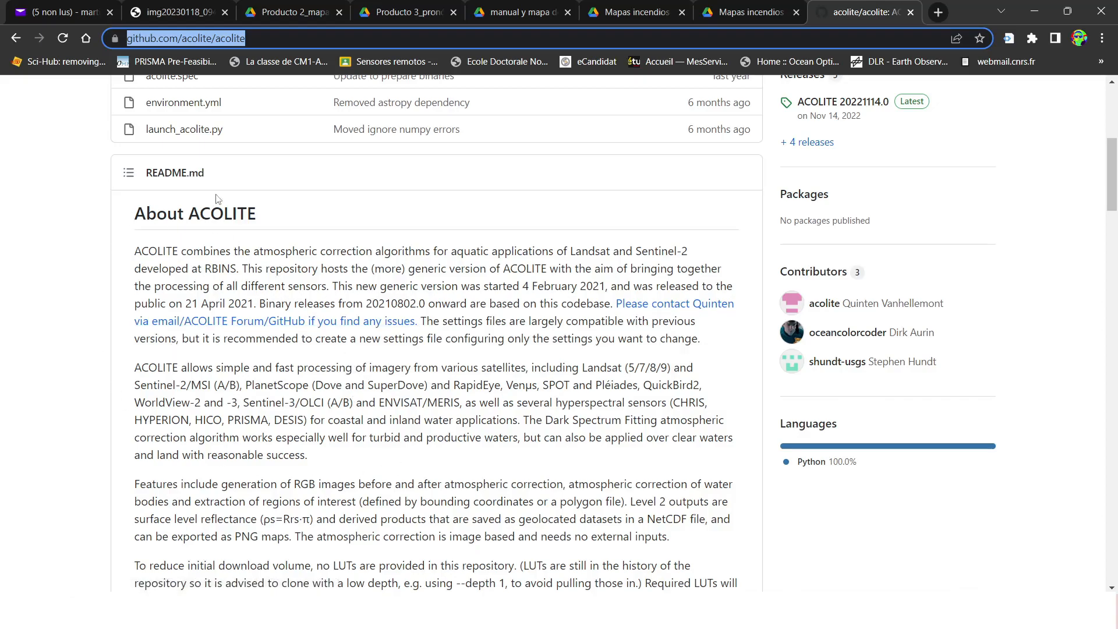
left_click_drag(207, 173, 145, 174)
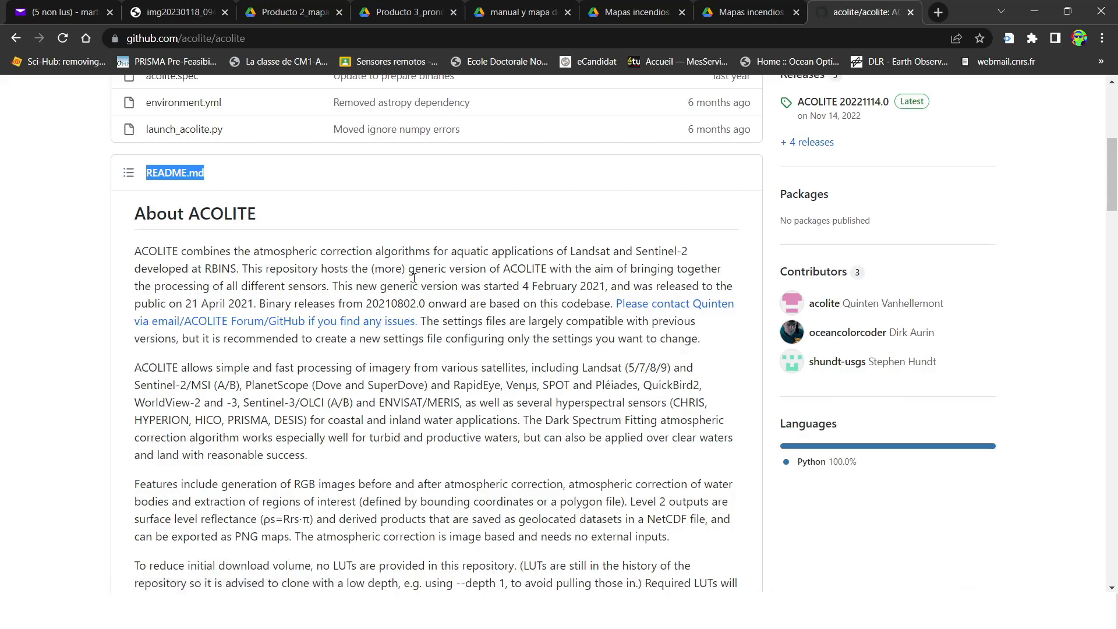
scroll(427, 280, "up", 3)
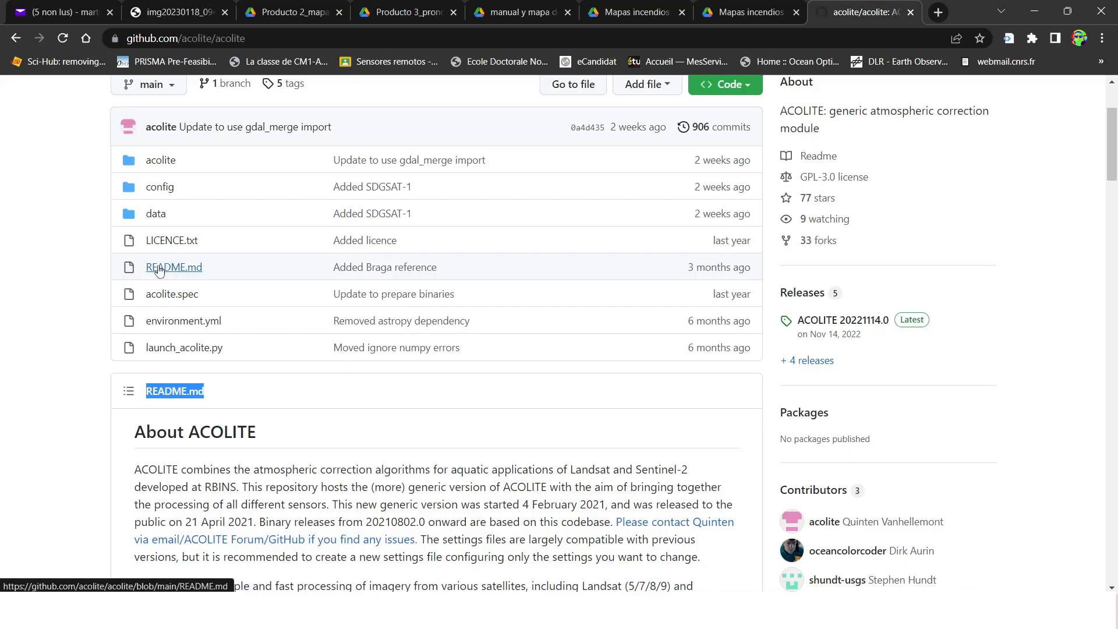
scroll(375, 312, "down", 8)
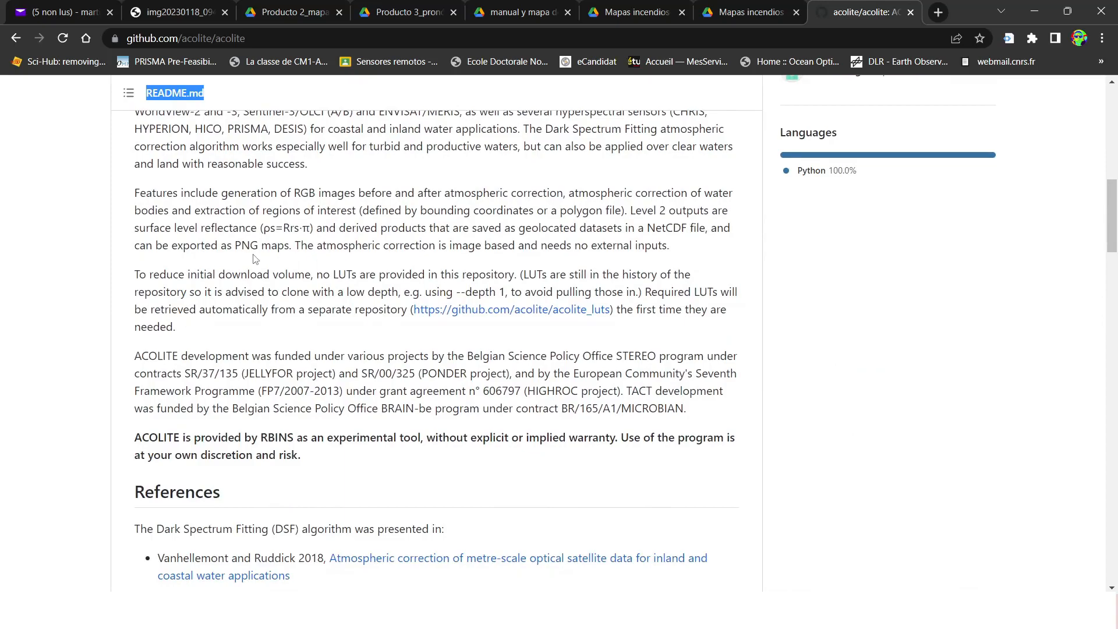
scroll(245, 245, "down", 7)
scroll(265, 269, "down", 9)
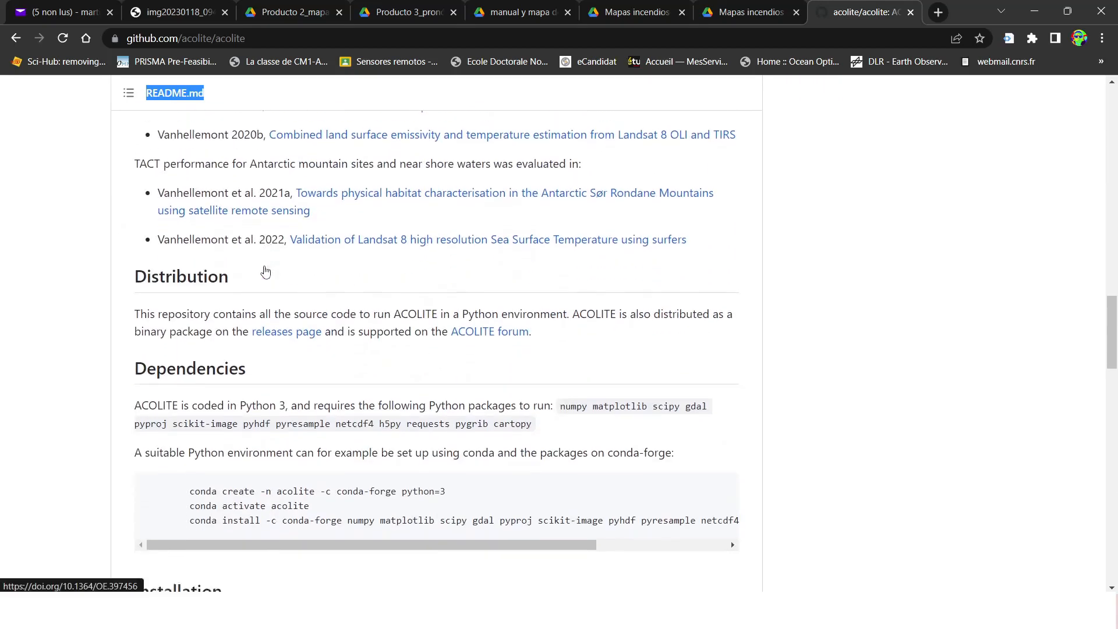
Examine the required Python packages and the conda install -c conda-forge command in the README's Dependencies section
scroll(219, 215, "up", 2)
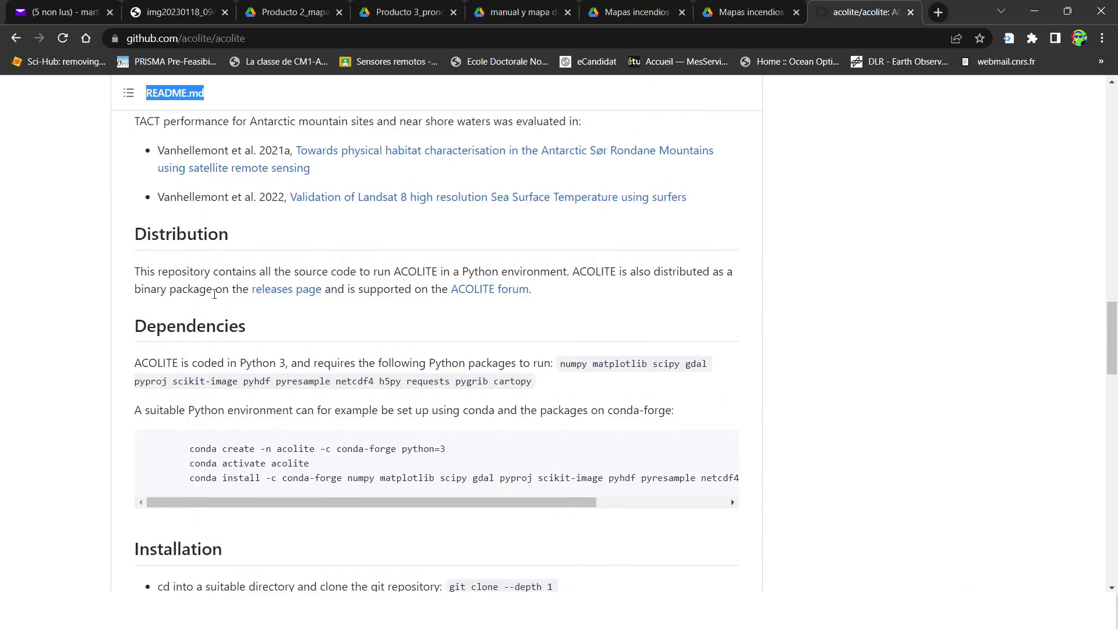
scroll(336, 316, "down", 1)
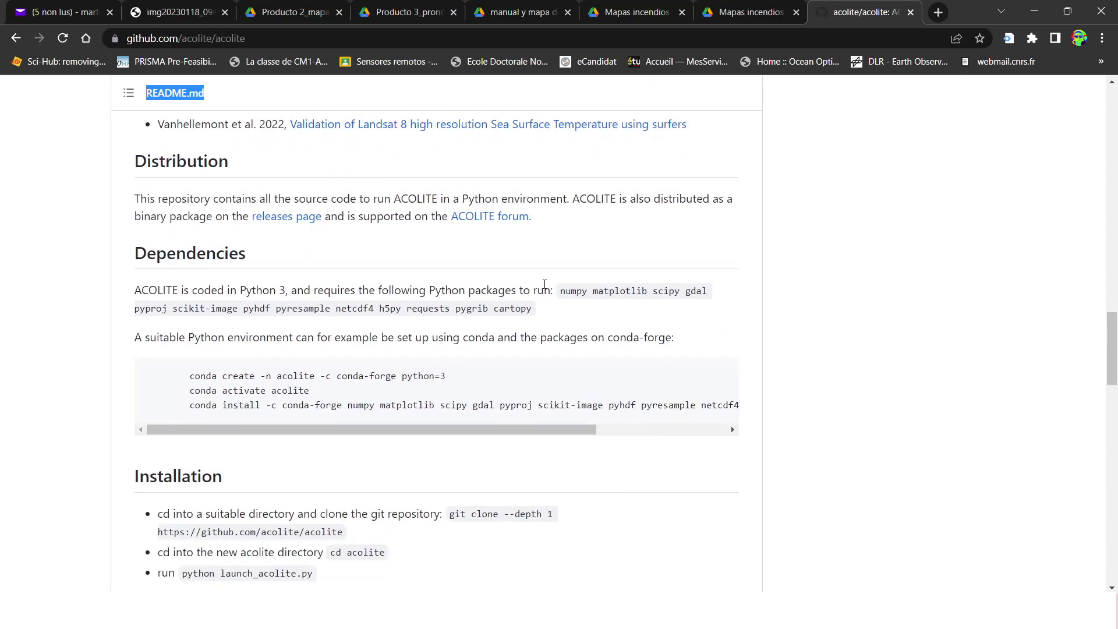
left_click_drag(560, 290, 532, 308)
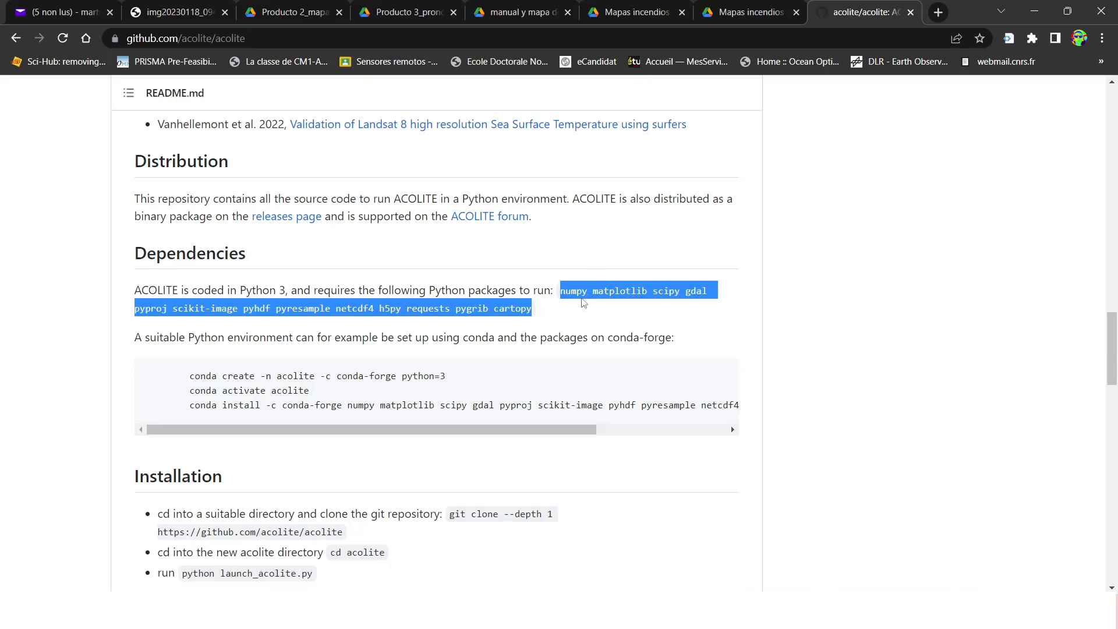
left_click(191, 405)
left_click_drag(191, 405, 343, 407)
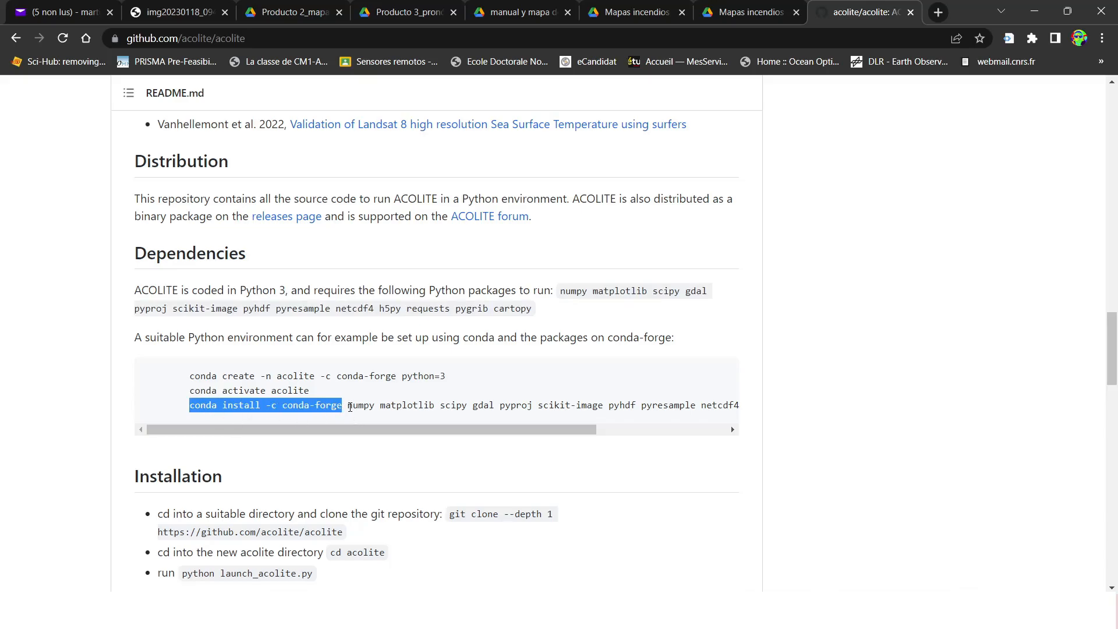
left_click_drag(348, 406, 466, 406)
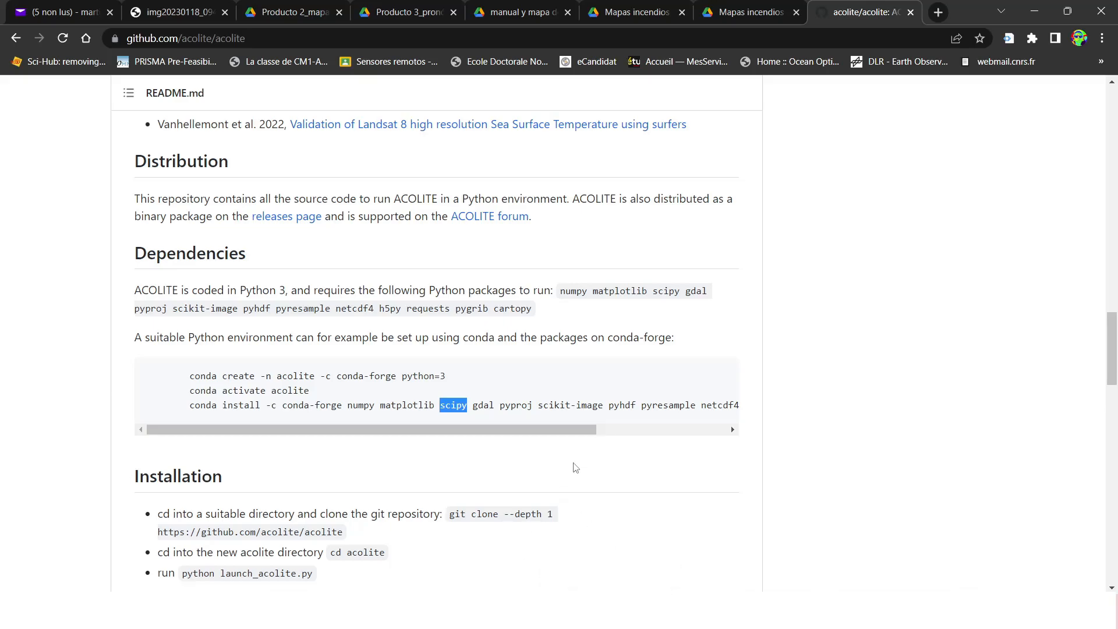
Switch to Anaconda Prompt and maximize its window, ready for a command at the base prompt
left_click(612, 610)
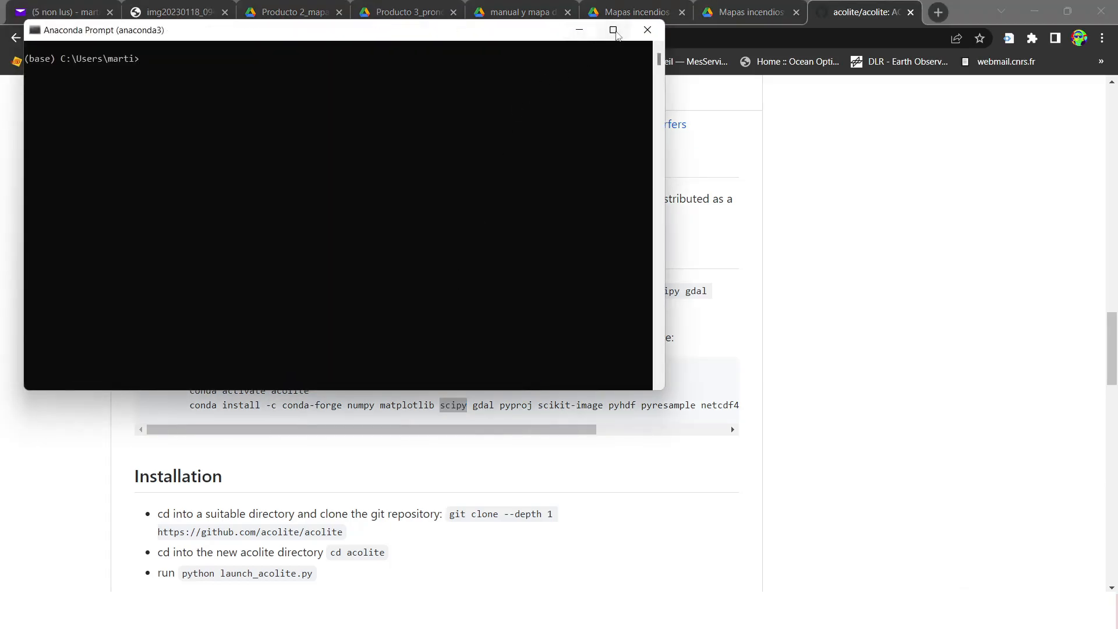
left_click(613, 30)
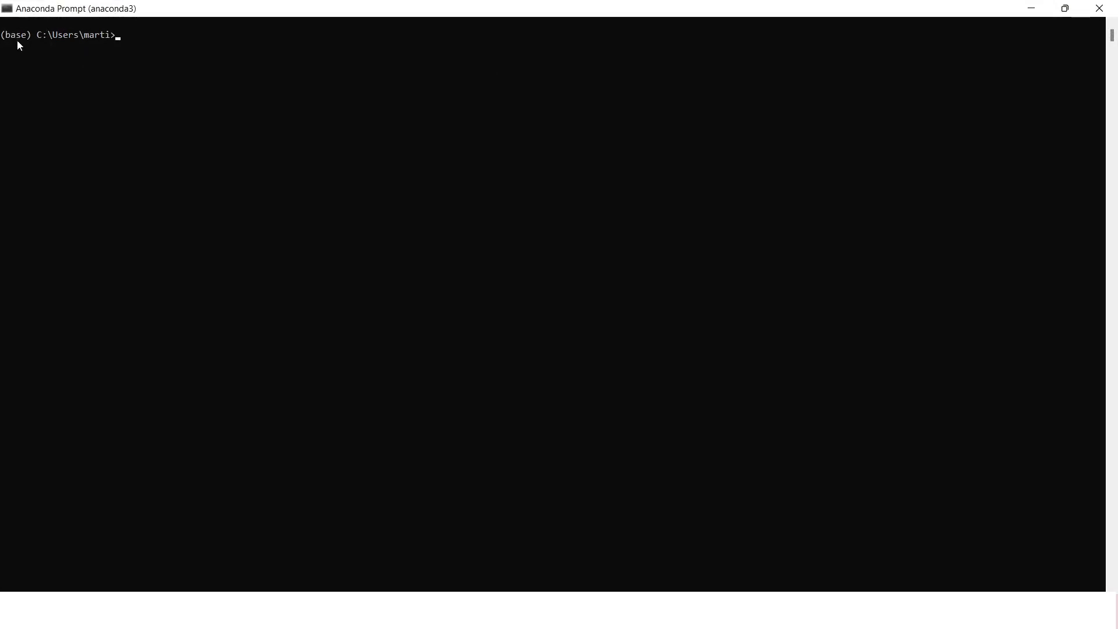
left_click(120, 38)
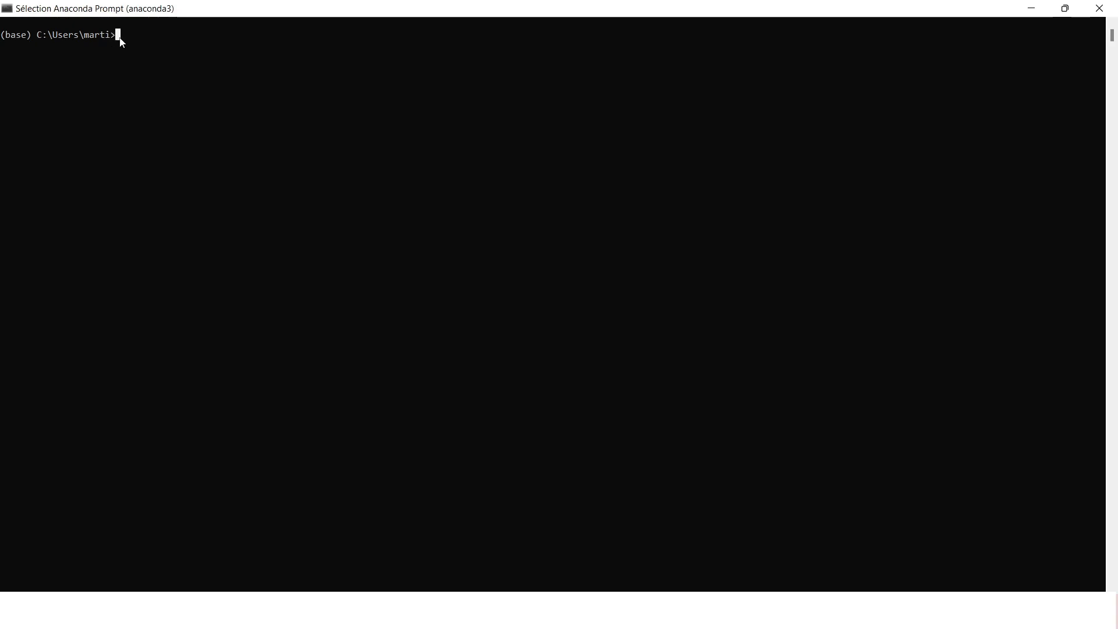
type("conda")
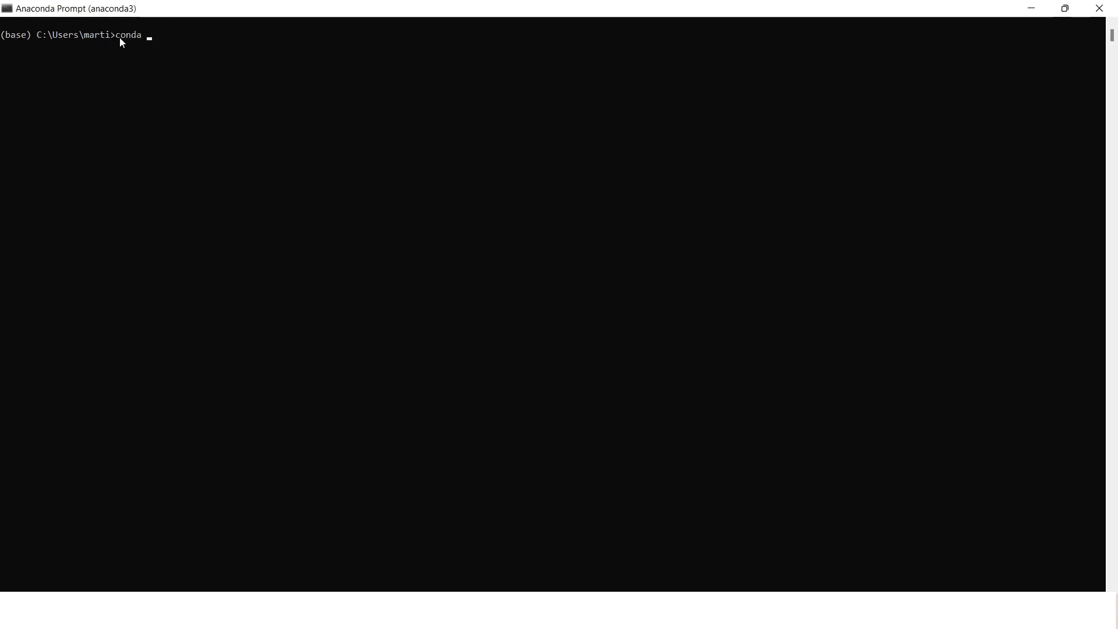
type(" cre")
type("ate ")
type("--a")
key("BackSpace")
type("name")
key("BackSpace")
key("BackSpace")
key("BackSpace")
key("BackSpace")
key("BackSpace")
key("BackSpace")
key("BackSpace")
key("BackSpace")
key("BackSpace")
key("BackSpace")
key("BackSpace")
key("BackSpace")
key("BackSpace")
key("BackSpace")
key("BackSpace")
key("BackSpace")
key("BackSpace")
key("BackSpace")
key("BackSpace")
Activate the espacio1 conda environment and switch back to the ACOLITE dependencies in the browser
type("conda activate espacio")
key("Return")
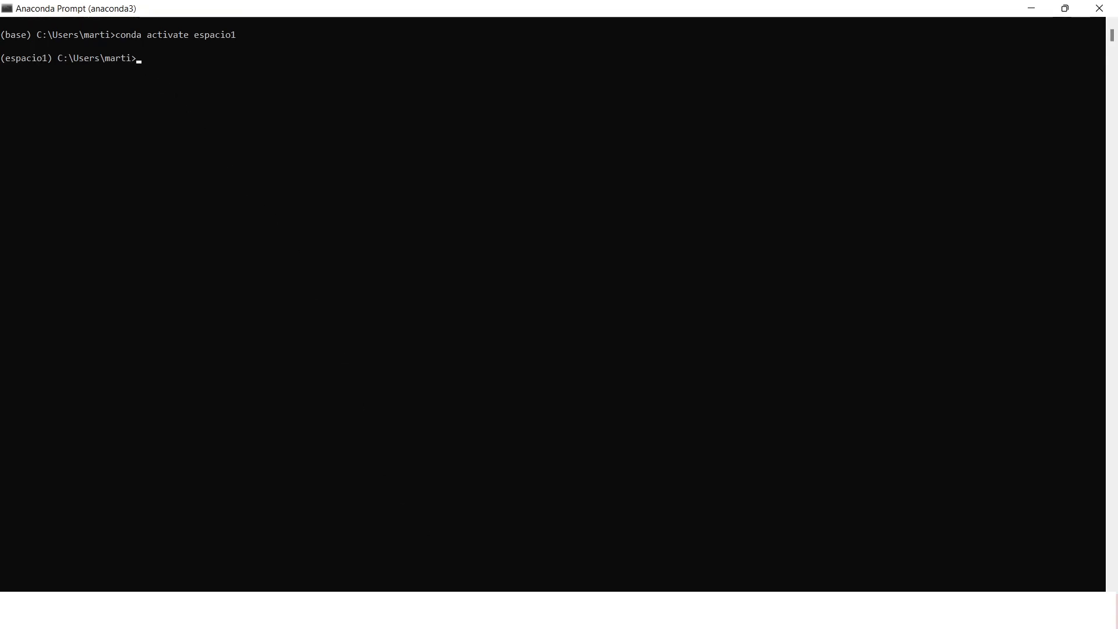
key("alt+Tab")
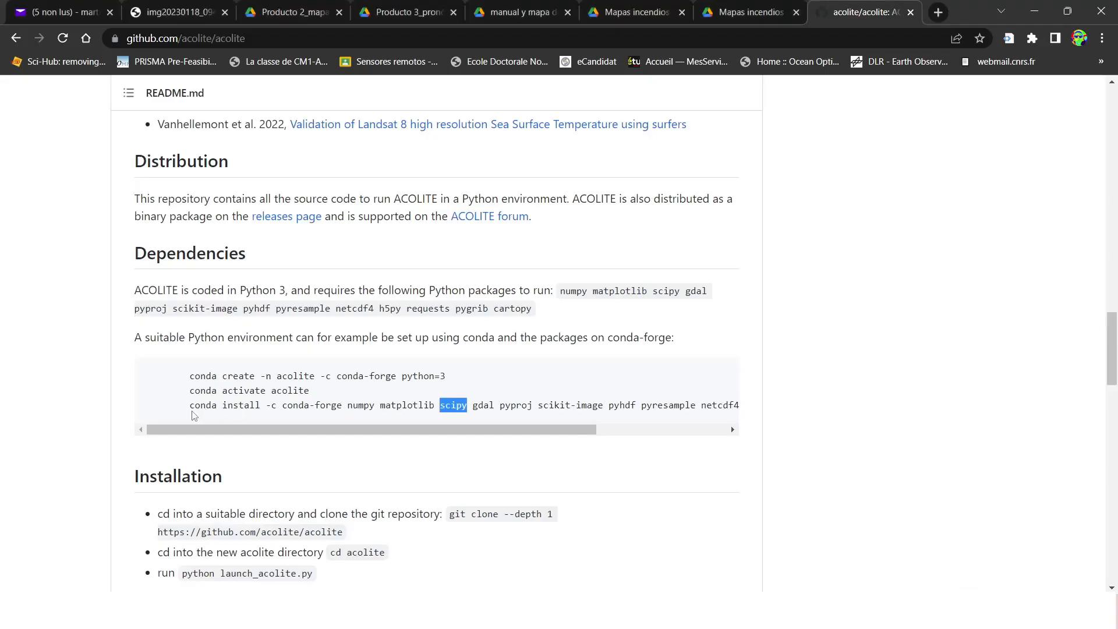
Copy the full conda install -c conda-forge command from the README's Dependencies section and paste it at the Anaconda Prompt's espacio1 prompt
left_click_drag(192, 407, 740, 405)
key("ctrl+c")
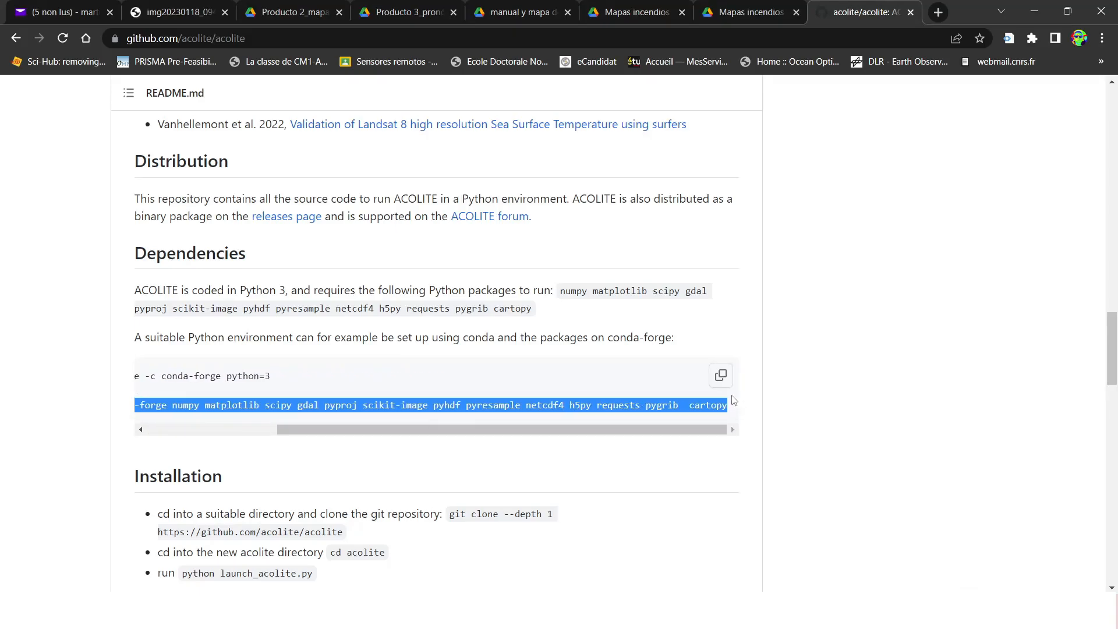
key("alt+Tab")
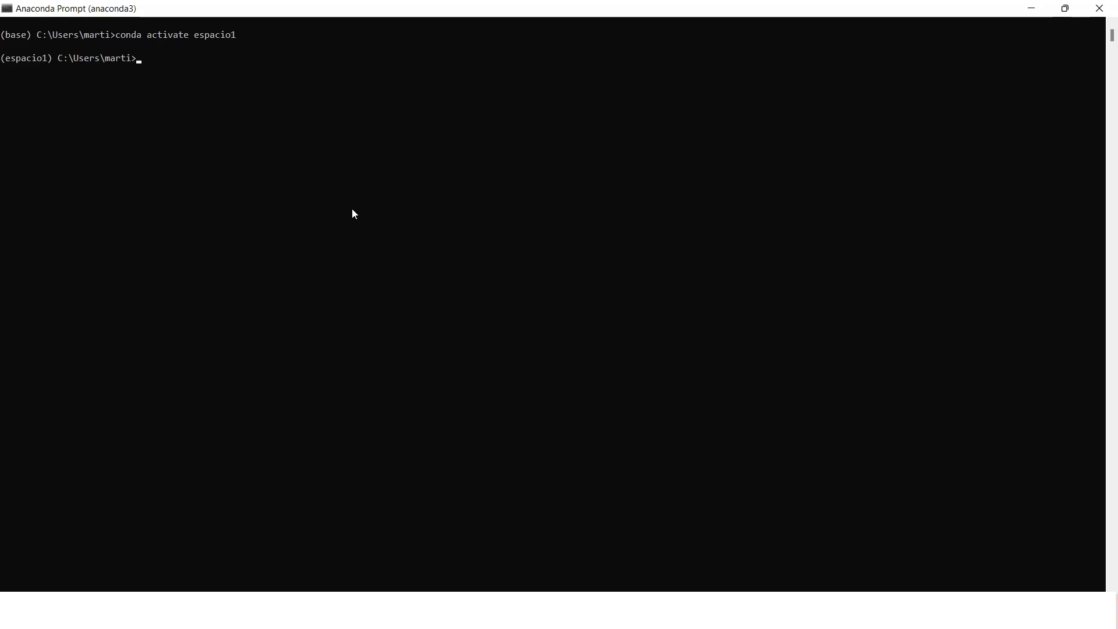
key("ctrl+v")
Remove the extra space before cartopy in the pasted conda install command and return the cursor to its end
key("Left")
key("Left")
key("Left")
key("Left")
key("Left")
key("Left")
key("Left")
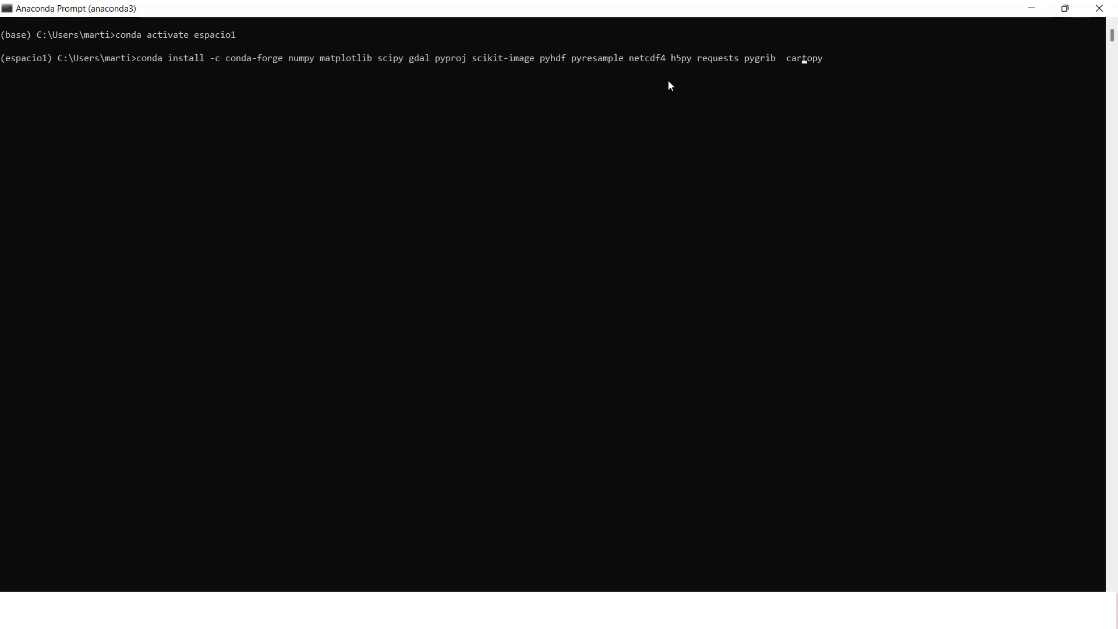
key("BackSpace")
left_click(837, 60)
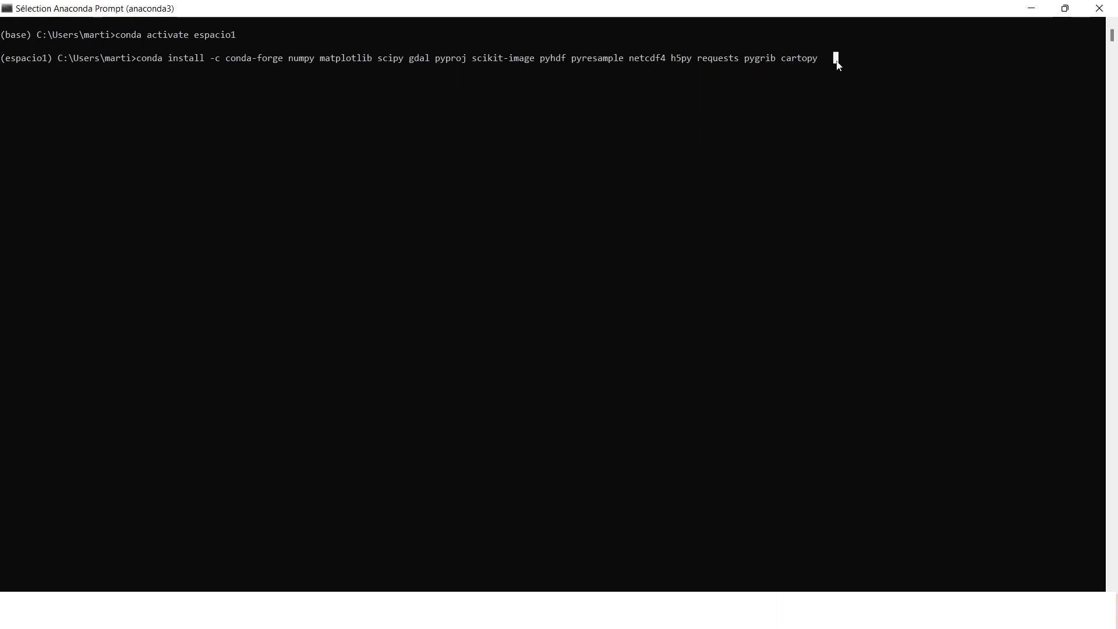
key("Escape")
key("Right")
key("Right")
key("Right")
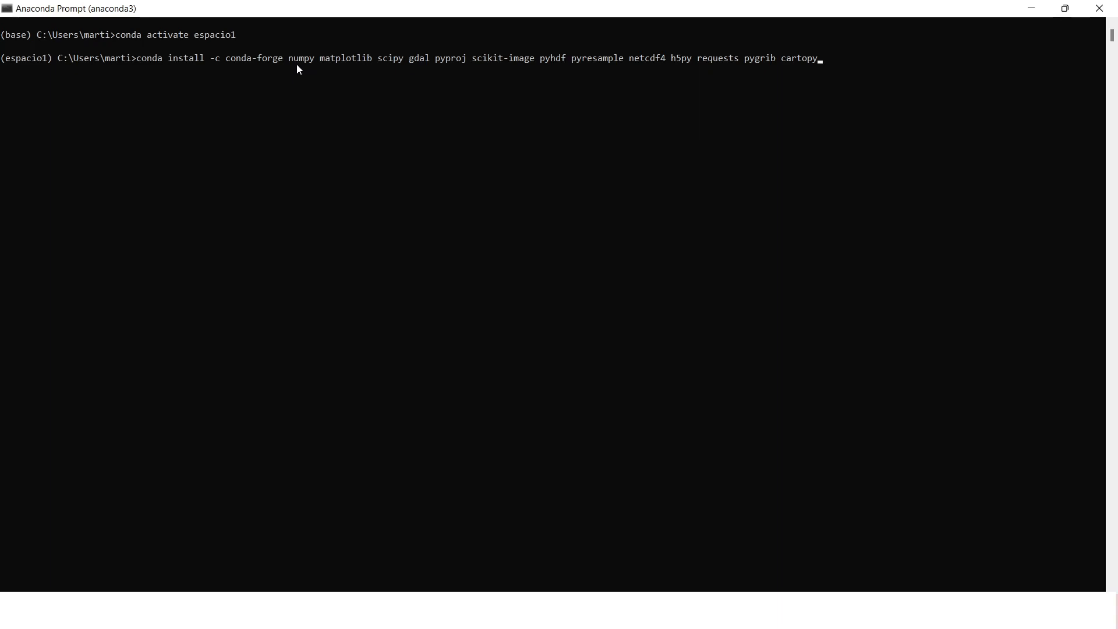
Examine the package list from numpy to cartopy in the conda install command
left_click_drag(285, 59, 820, 58)
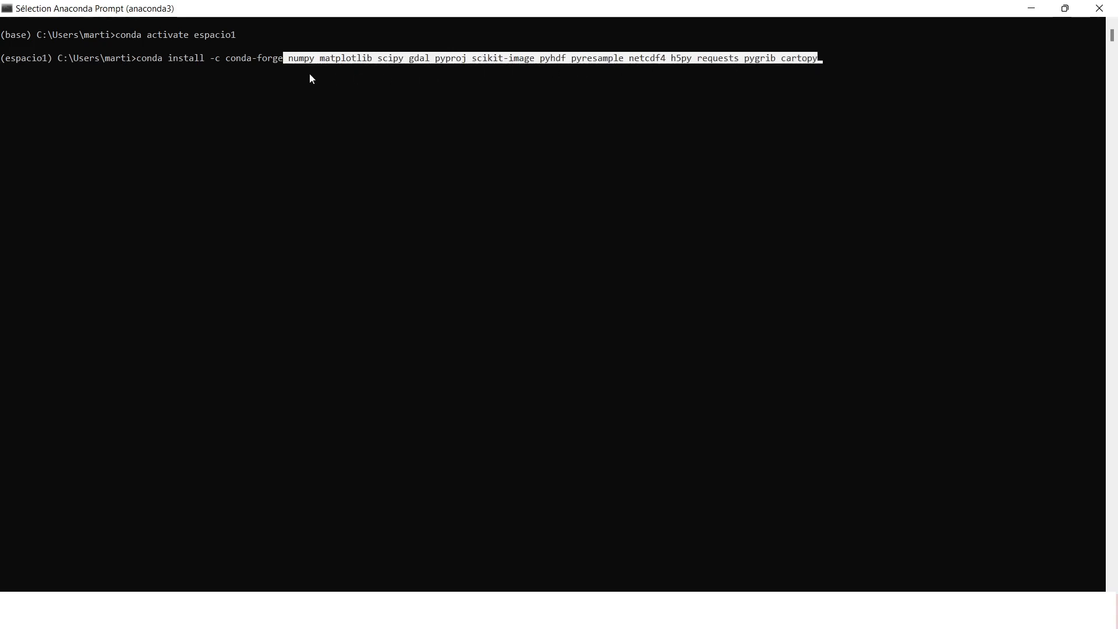
left_click_drag(292, 58, 816, 59)
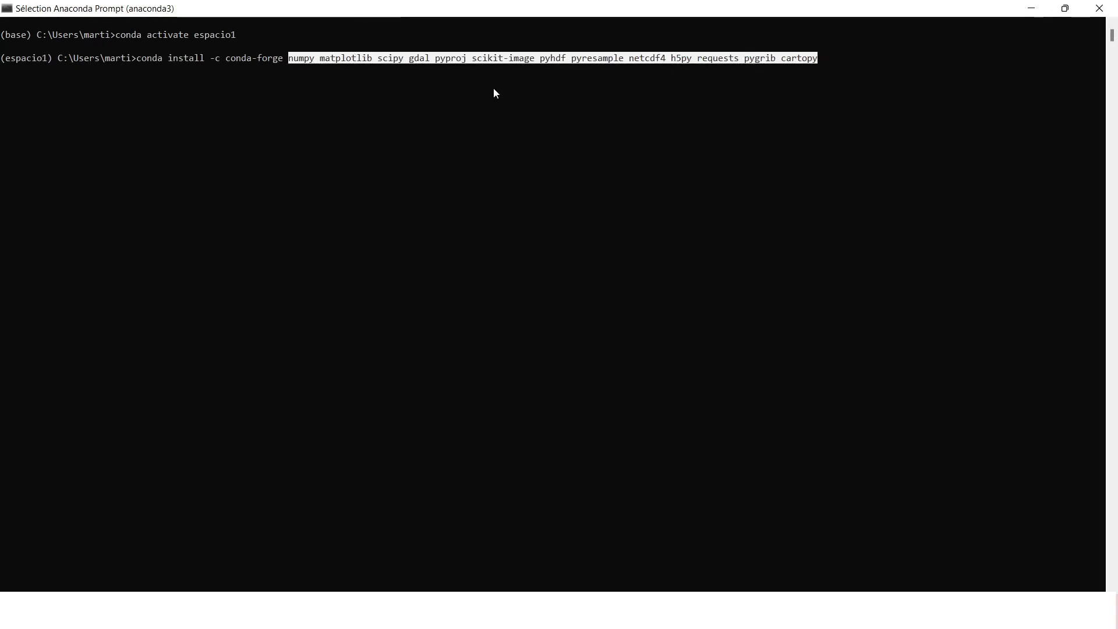
left_click(839, 61)
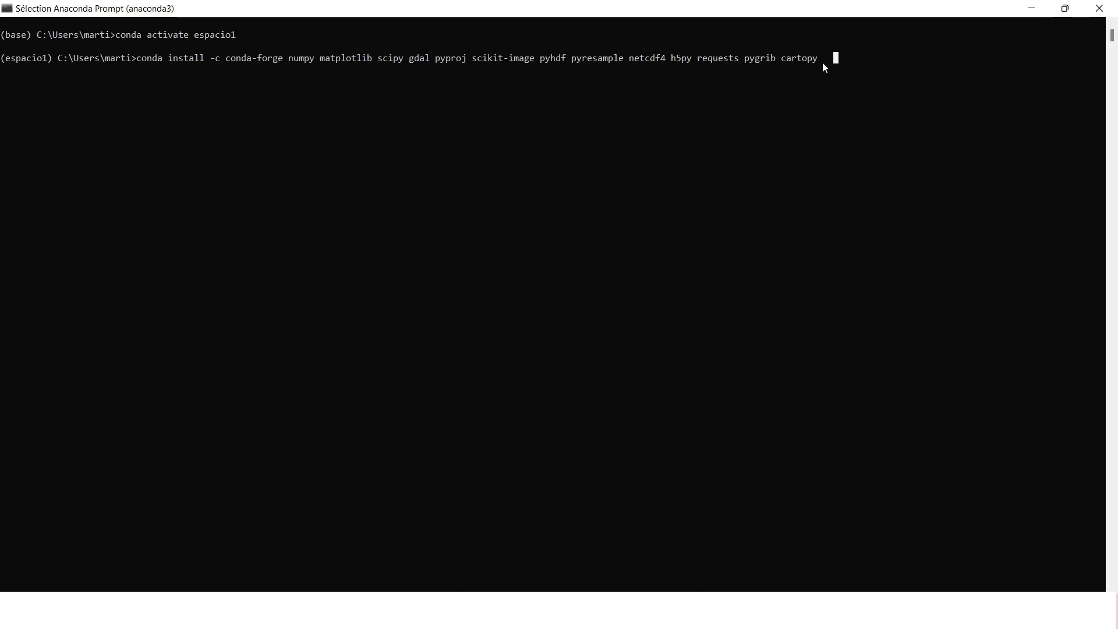
Clear the entire conda install command from the espacio1 prompt without running it
key("Escape")
key("BackSpace")
key("BackSpace")
key("BackSpace")
key("BackSpace")
key("BackSpace")
key("BackSpace")
key("BackSpace")
key("BackSpace")
key("BackSpace")
key("BackSpace")
key("BackSpace")
key("BackSpace")
key("BackSpace")
key("BackSpace")
key("BackSpace")
key("BackSpace")
key("BackSpace")
key("BackSpace")
key("BackSpace")
key("BackSpace")
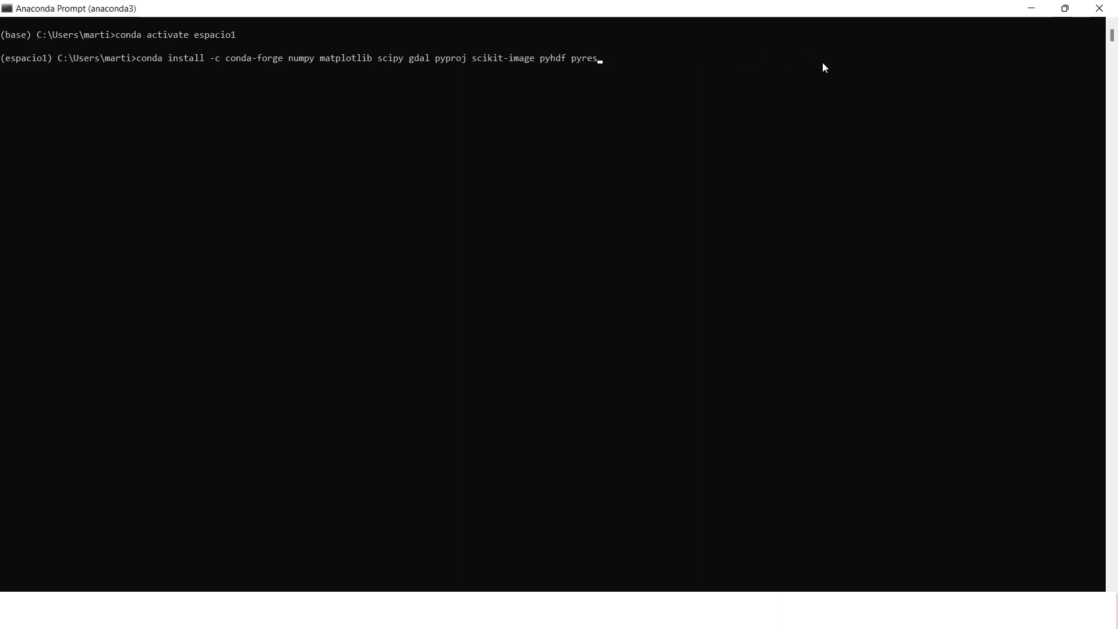
key("BackSpace")
key("BackSpace")
key("BackSpace")
key("BackSpace")
key("BackSpace")
key("BackSpace")
key("BackSpace")
key("BackSpace")
key("BackSpace")
key("BackSpace")
key("BackSpace")
key("BackSpace")
key("BackSpace")
key("BackSpace")
key("BackSpace")
key("BackSpace")
key("BackSpace")
key("BackSpace")
key("BackSpace")
key("BackSpace")
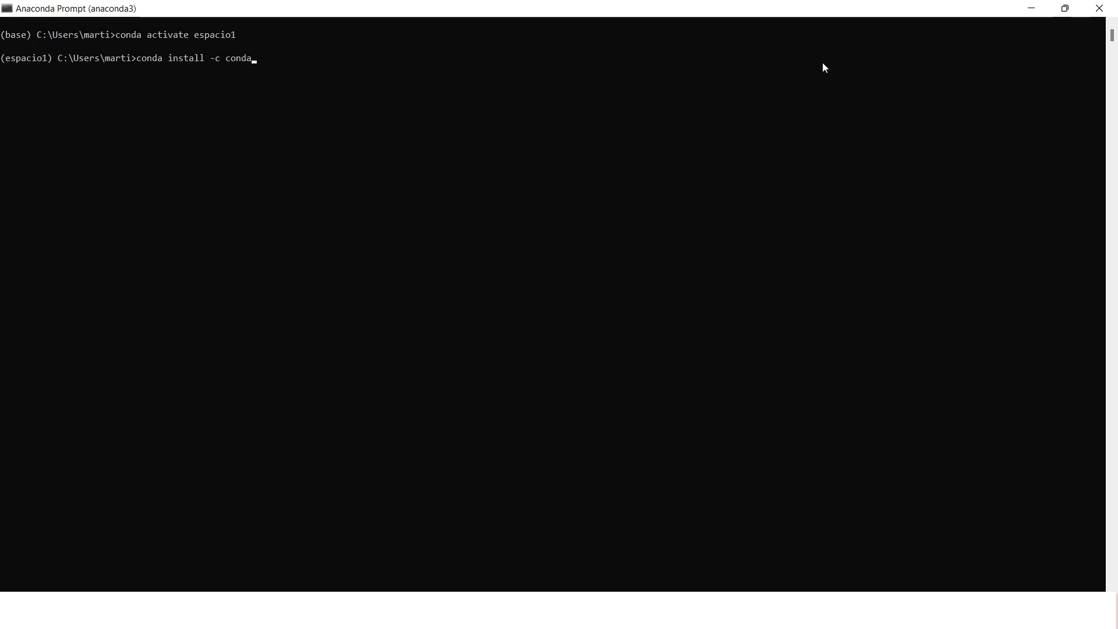
key("BackSpace")
key("BackSpace")
key("BackSpace")
key("BackSpace")
key("BackSpace")
key("BackSpace")
key("BackSpace")
key("BackSpace")
key("BackSpace")
key("BackSpace")
key("BackSpace")
key("BackSpace")
key("BackSpace")
key("BackSpace")
key("BackSpace")
key("BackSpace")
key("BackSpace")
key("BackSpace")
key("BackSpace")
key("BackSpace")
Switch to the README in the browser and examine the git clone --depth 1 command in its Installation section
key("alt+Tab")
scroll(201, 364, "down", 4)
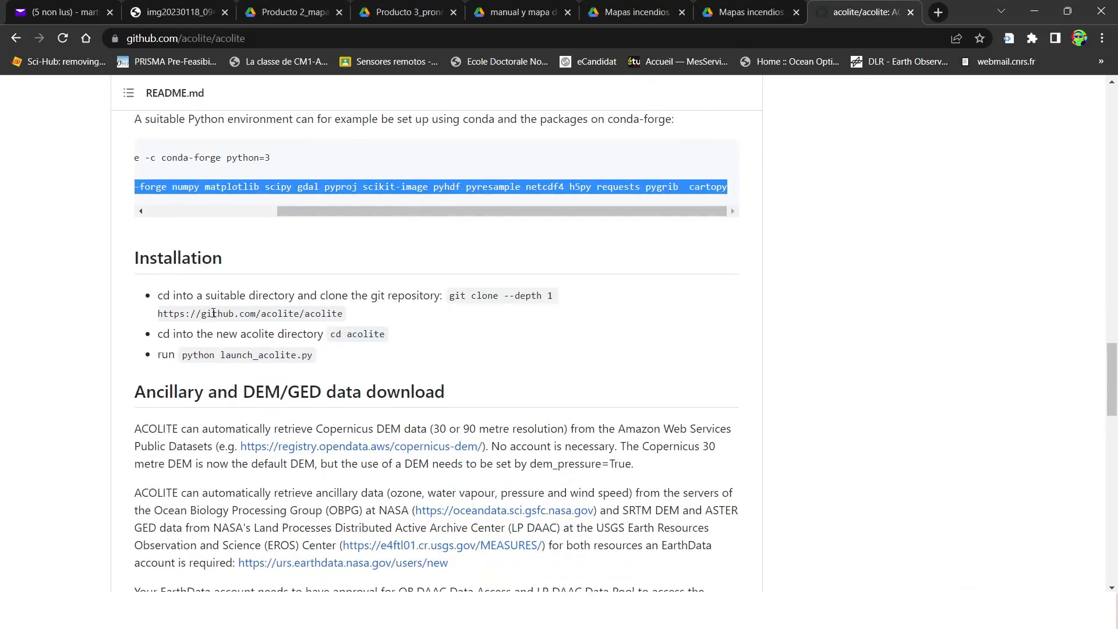
left_click_drag(449, 295, 449, 312)
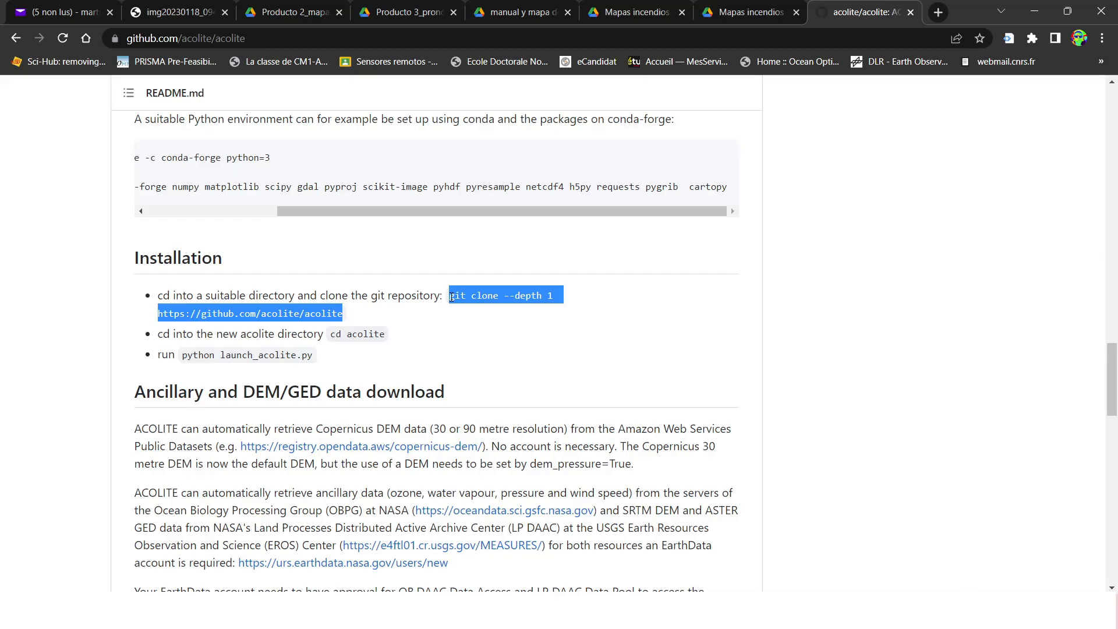
Start a cd command in Anaconda Prompt, then switch to File Explorer and locate launch_acolite.py in the acolite folder under Téléchargements
key("alt+Tab")
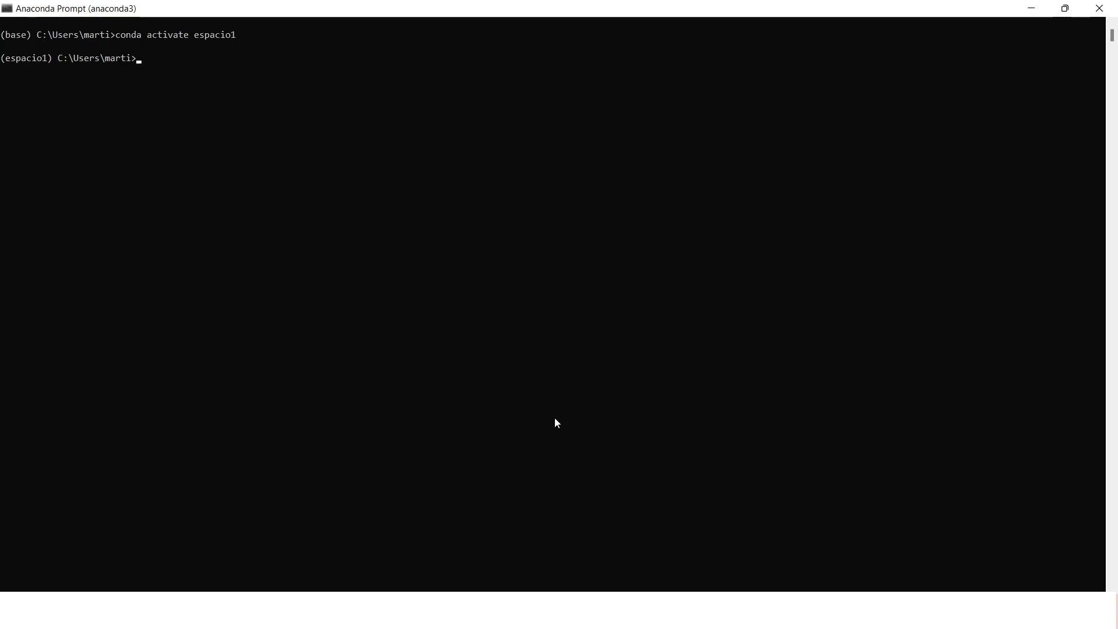
type("cd")
key("alt+Tab")
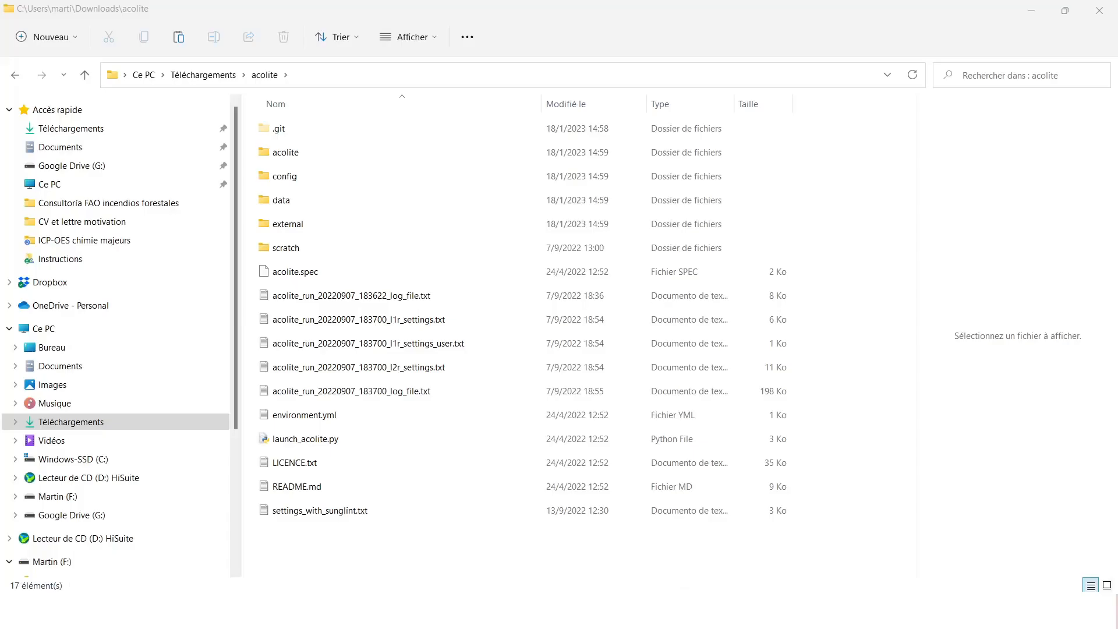
left_click(69, 130)
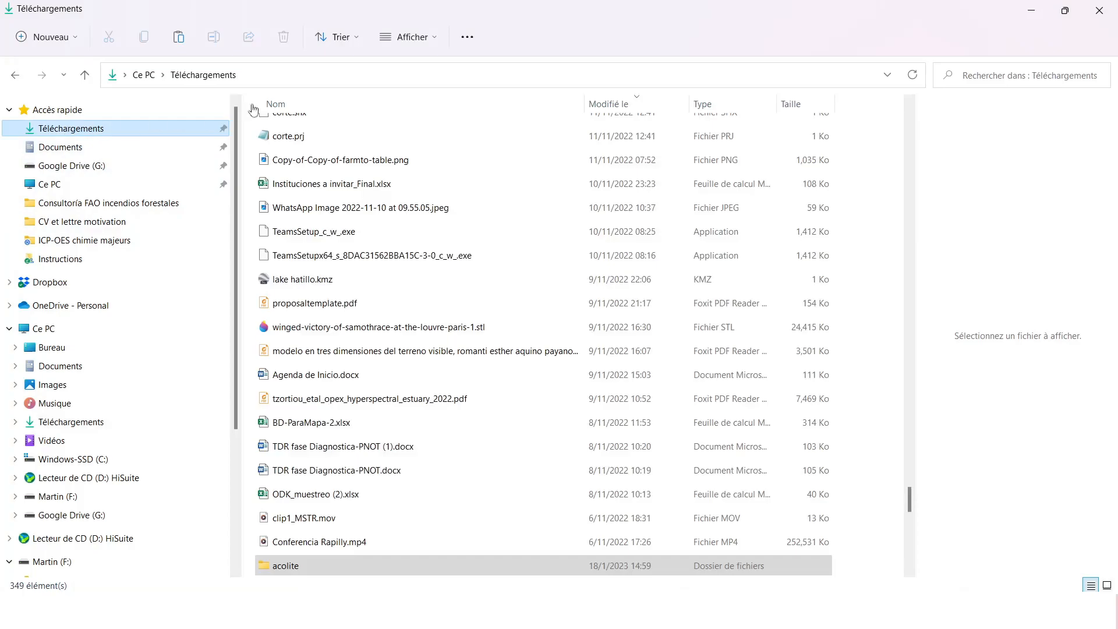
double_click(298, 566)
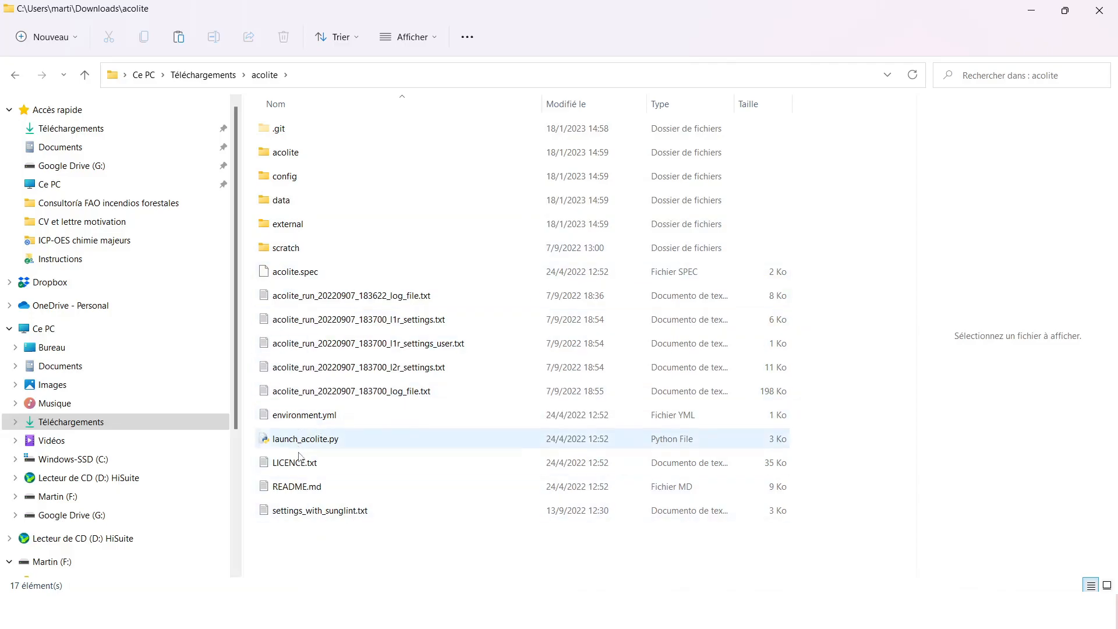
left_click(329, 443)
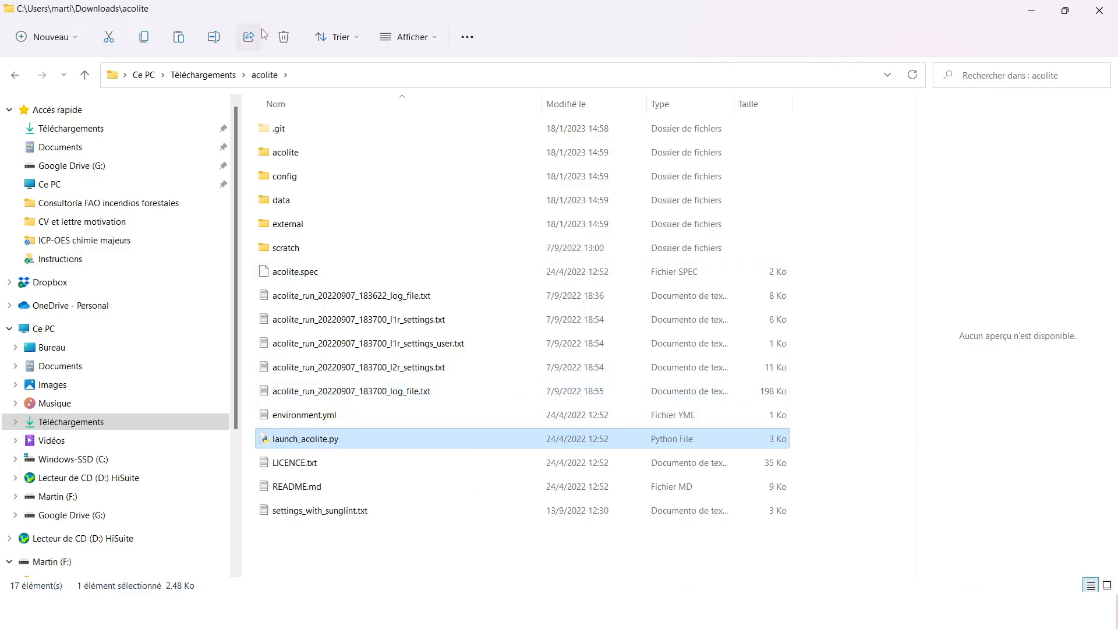
Copy the acolite folder's path and run the cd command with it in Anaconda Prompt to enter Downloads\acolite
left_click(317, 77)
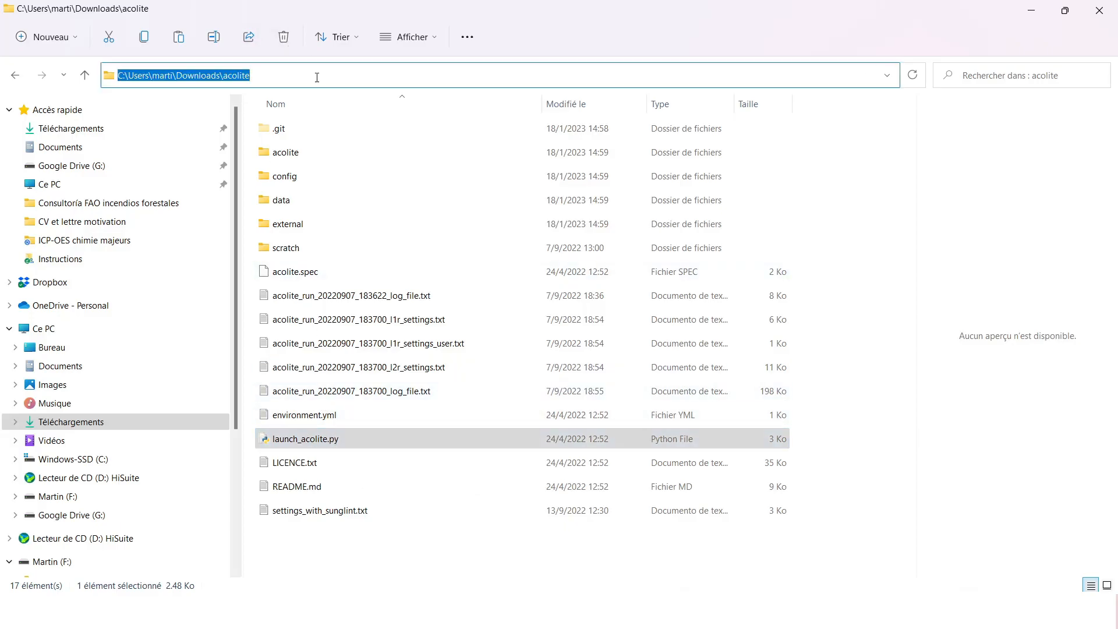
key("ctrl+c")
left_click(490, 612)
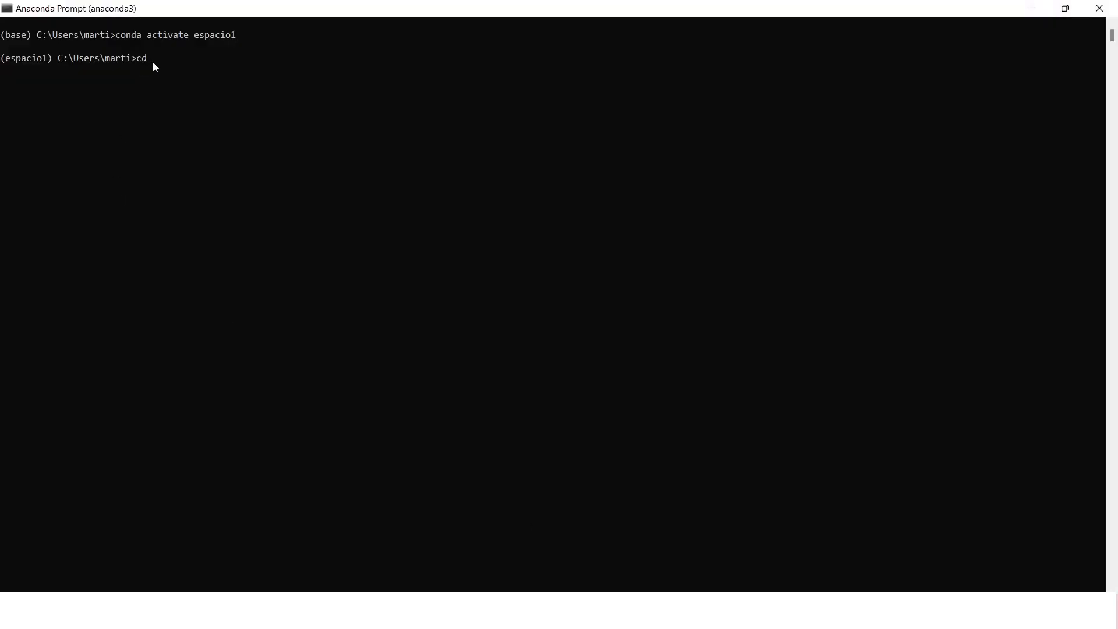
key("ctrl+v")
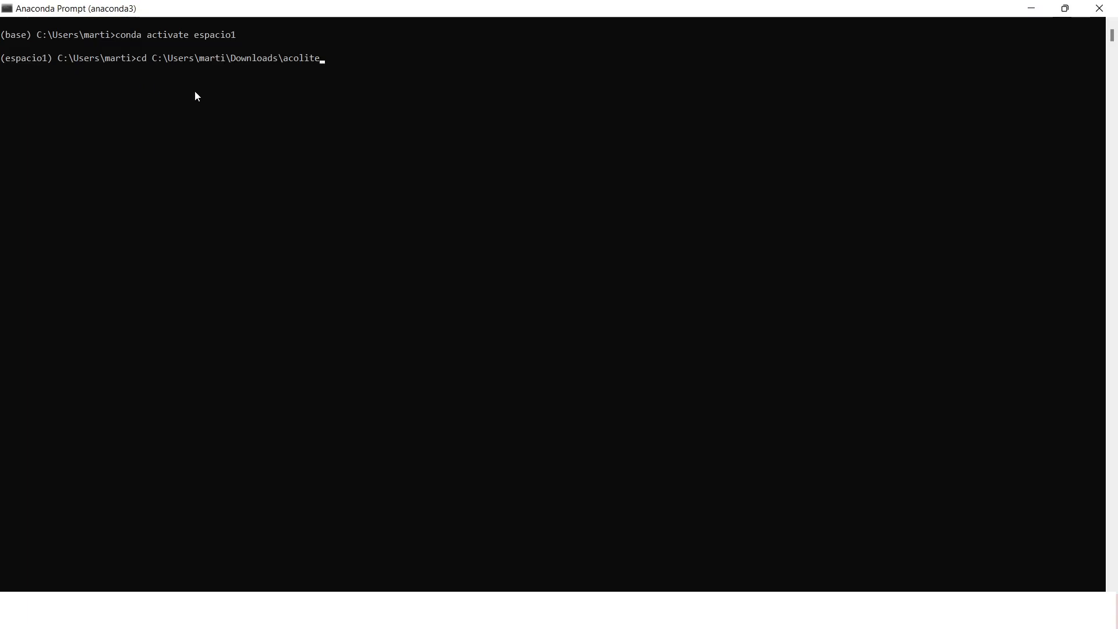
key("Return")
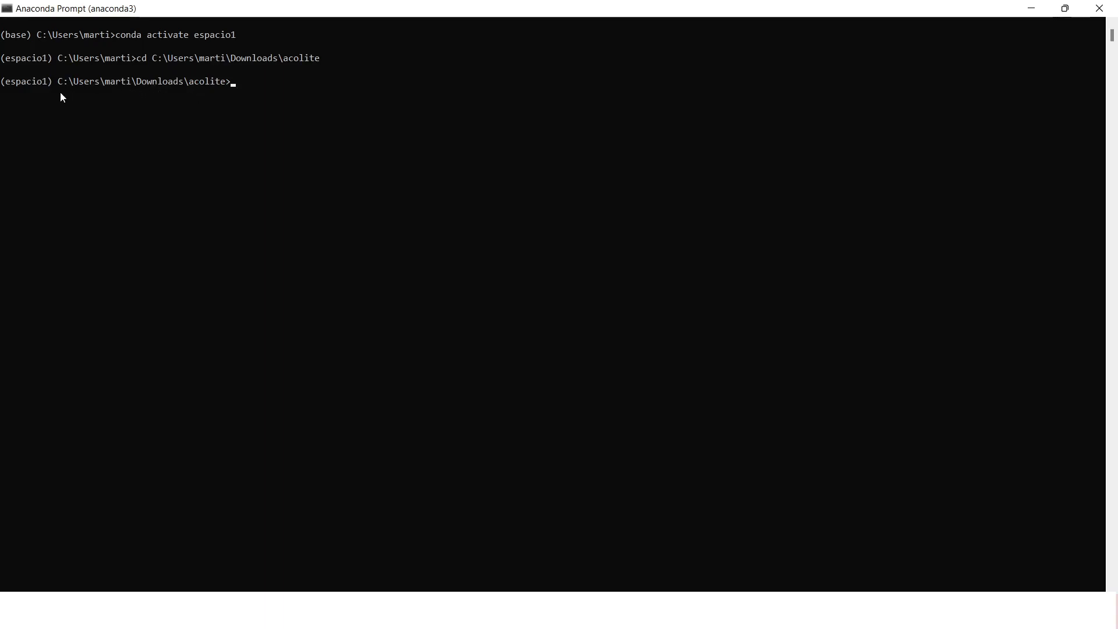
Check the script name in File Explorer and run python launch_acolite.py from the acolite directory in Anaconda Prompt
left_click_drag(59, 85, 225, 82)
key("alt+Tab")
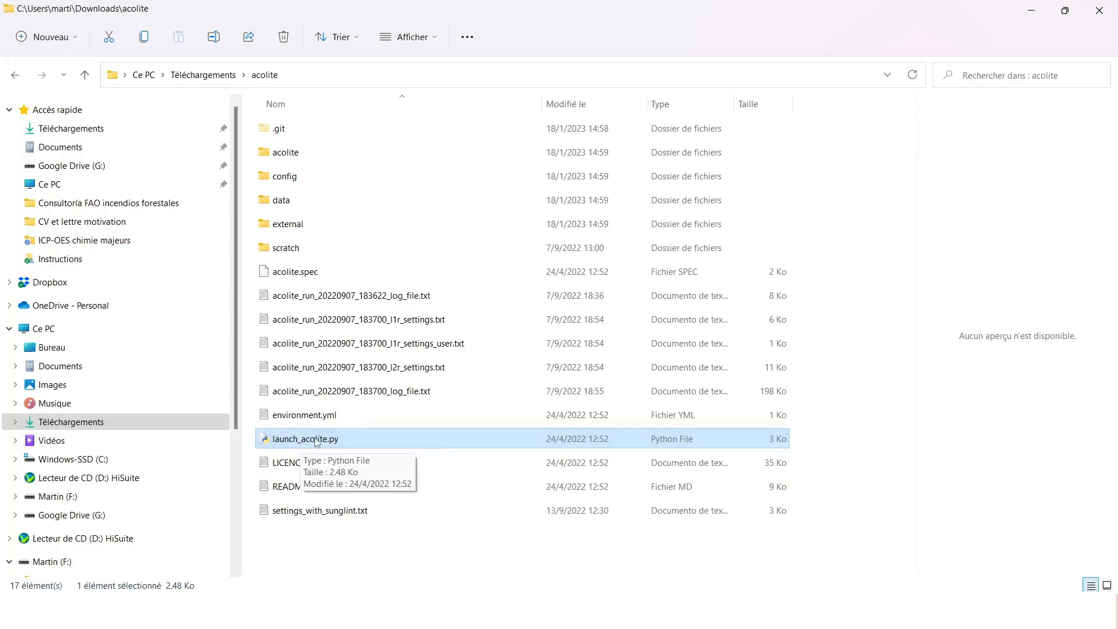
key("alt+Tab")
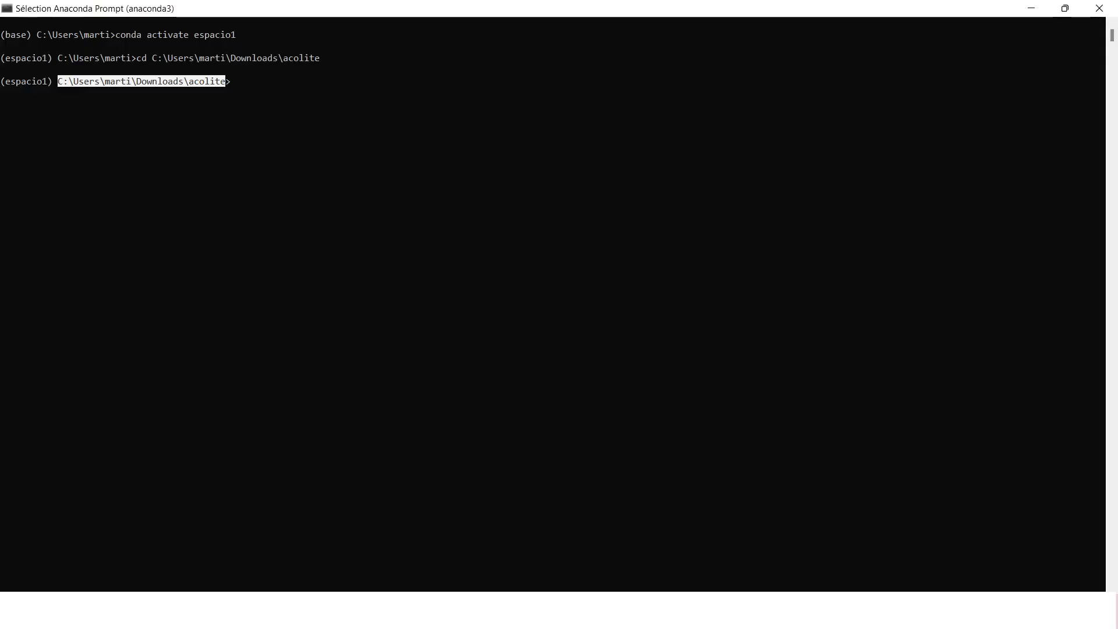
type("python")
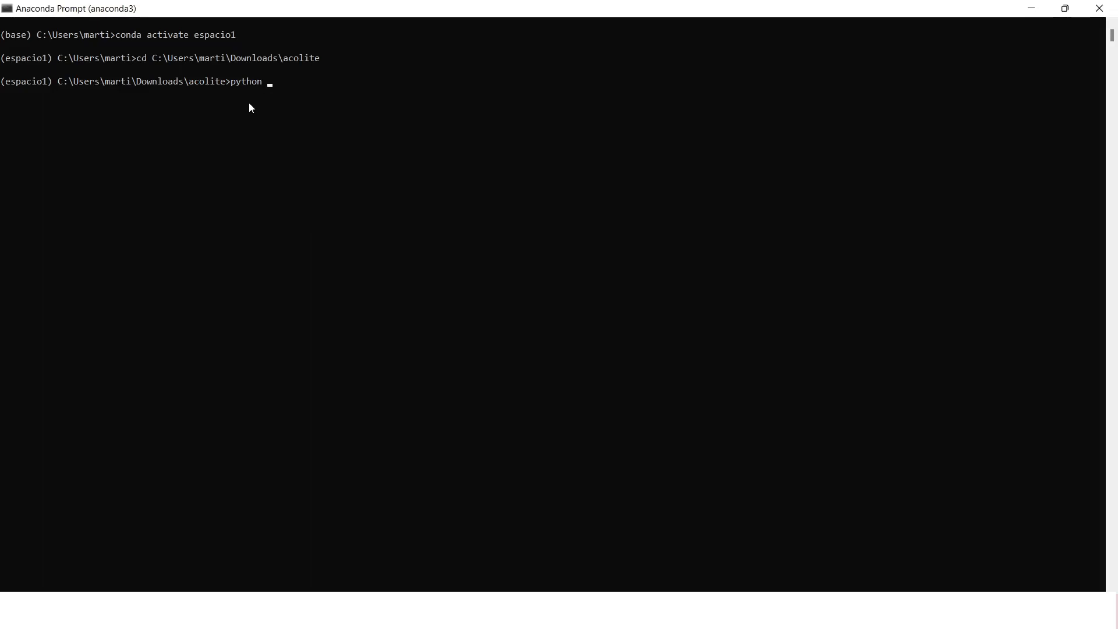
type("launch")
key("BackSpace")
type("acolite.py")
key("Return")
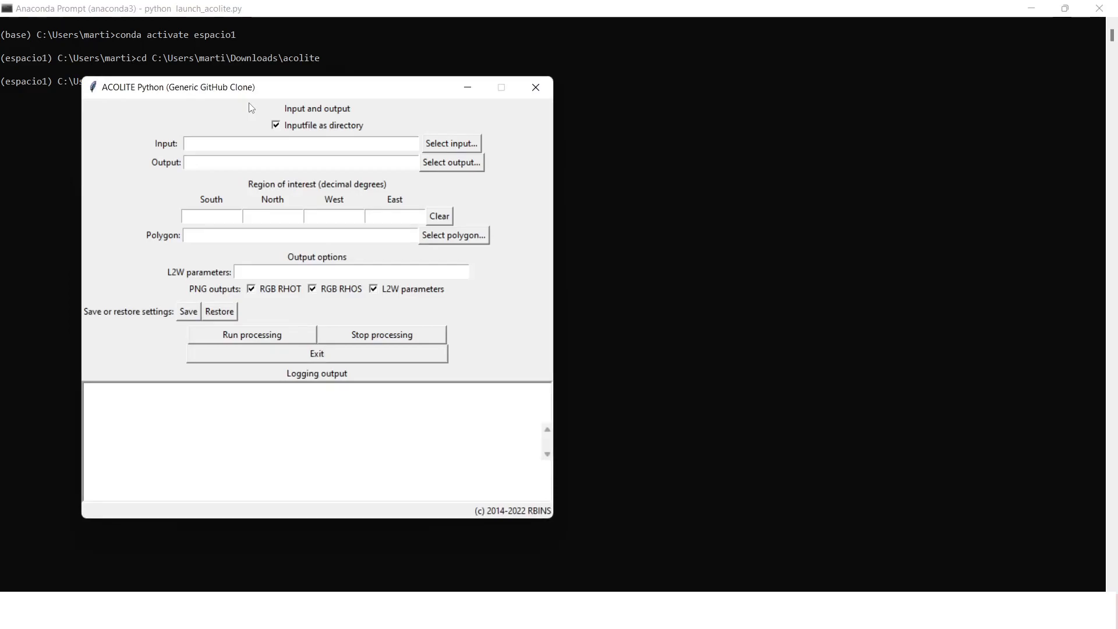
Move the ACOLITE window aside to view the launch command behind it, then bring it back near the centre
left_click_drag(277, 94, 512, 73)
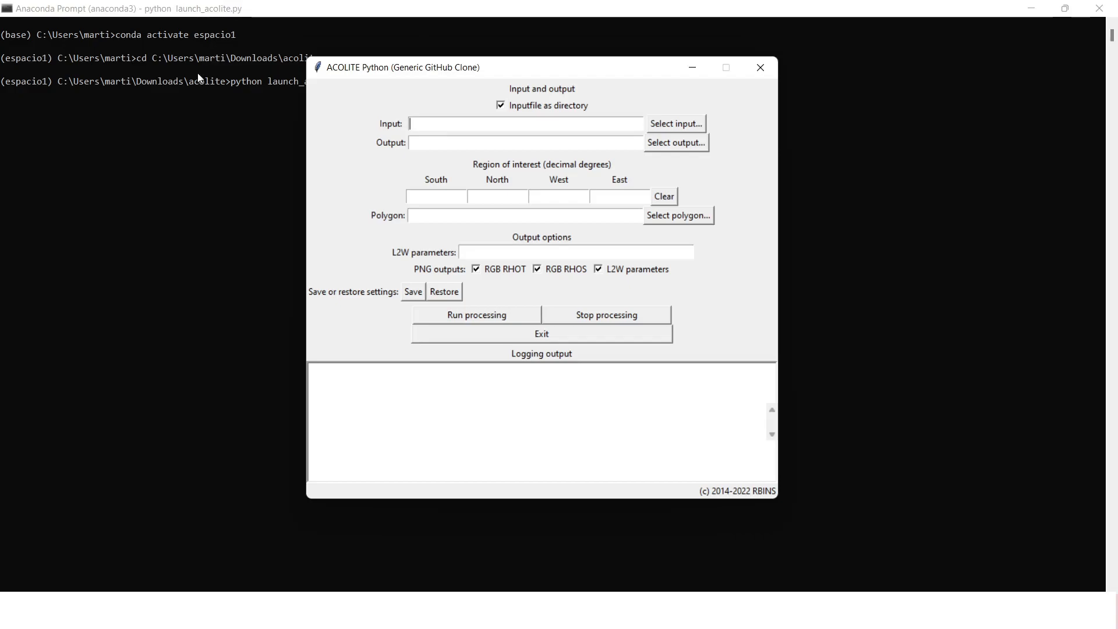
mouse_move(504, 71)
left_mouse_down()
mouse_move(610, 89)
mouse_move(521, 71)
left_mouse_up()
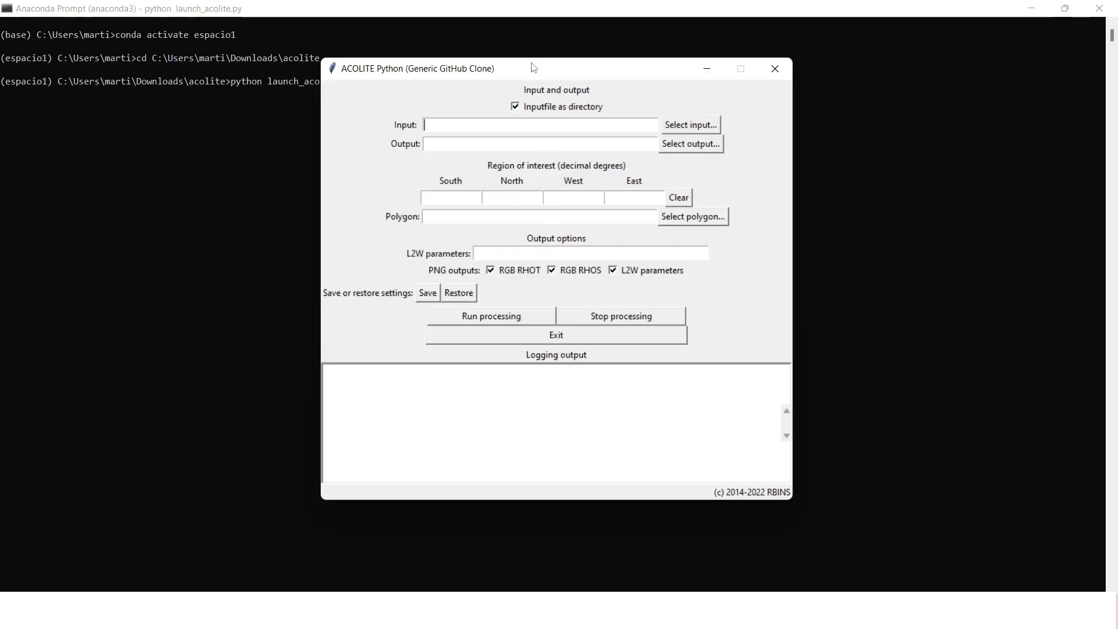
left_click_drag(534, 72, 789, 116)
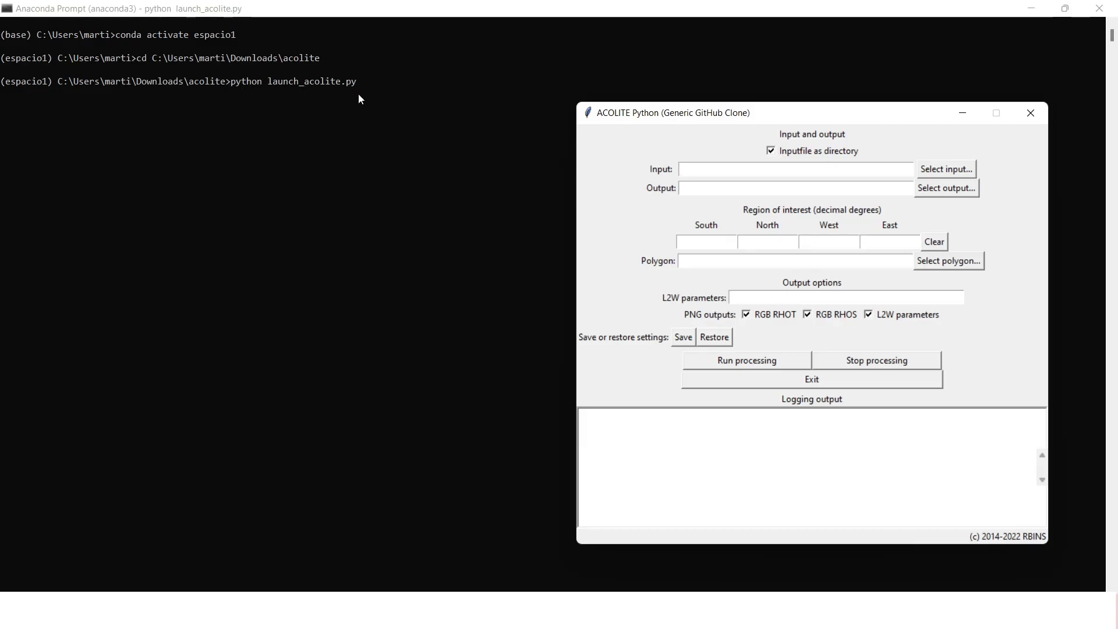
left_click_drag(655, 111, 418, 72)
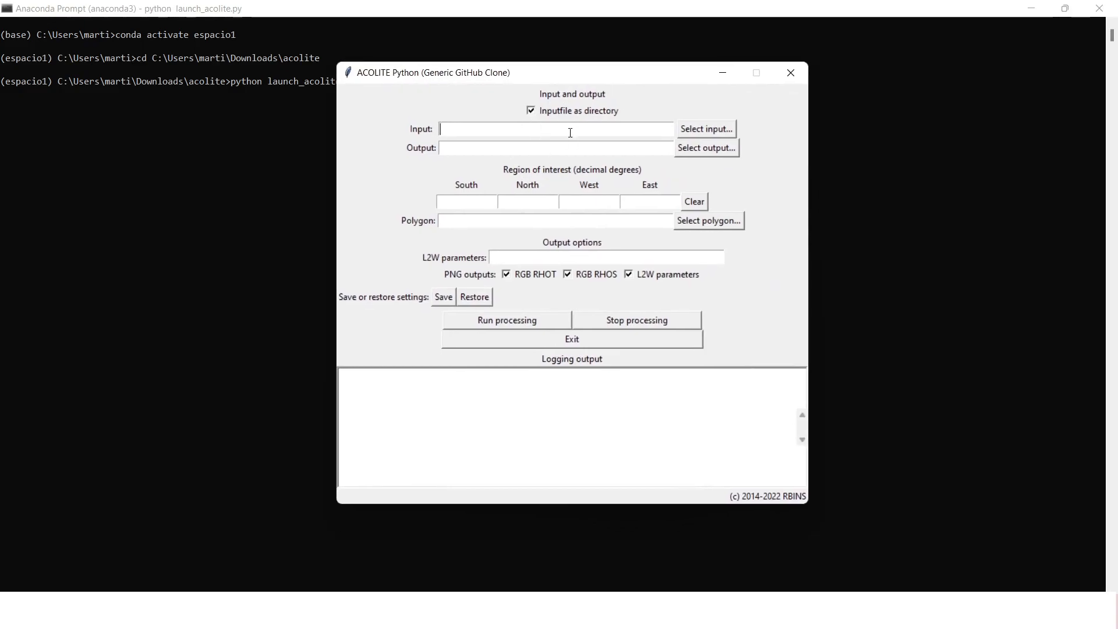
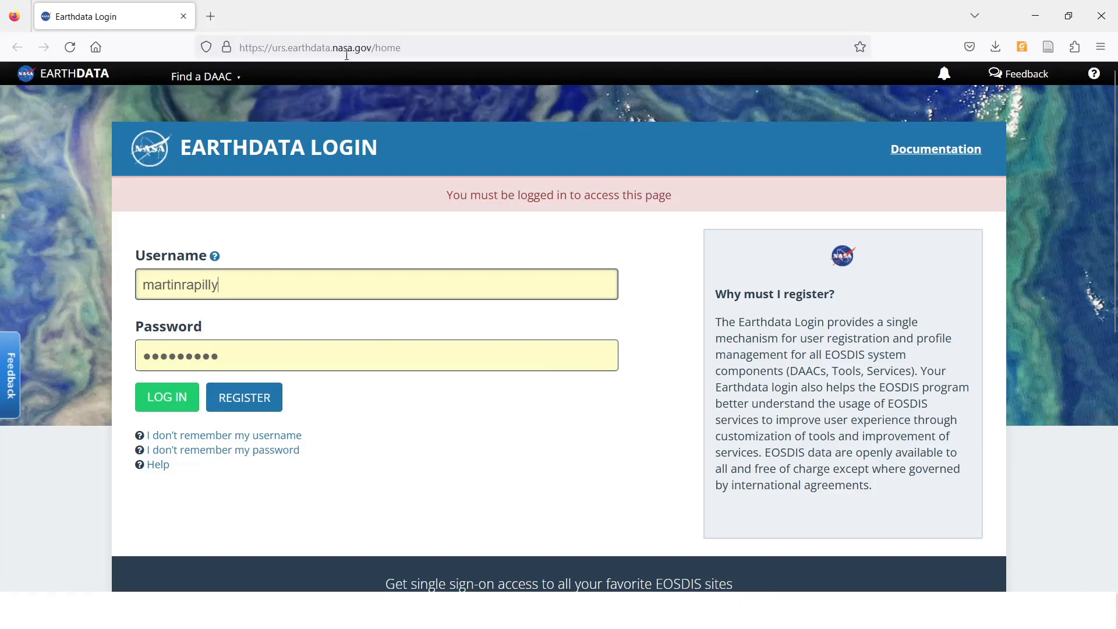
Switch to Firefox, check the urs.earthdata.nasa.gov/home address, log in to Earthdata with the prefilled credentials, and view the profile information
left_click_drag(415, 52, 224, 51)
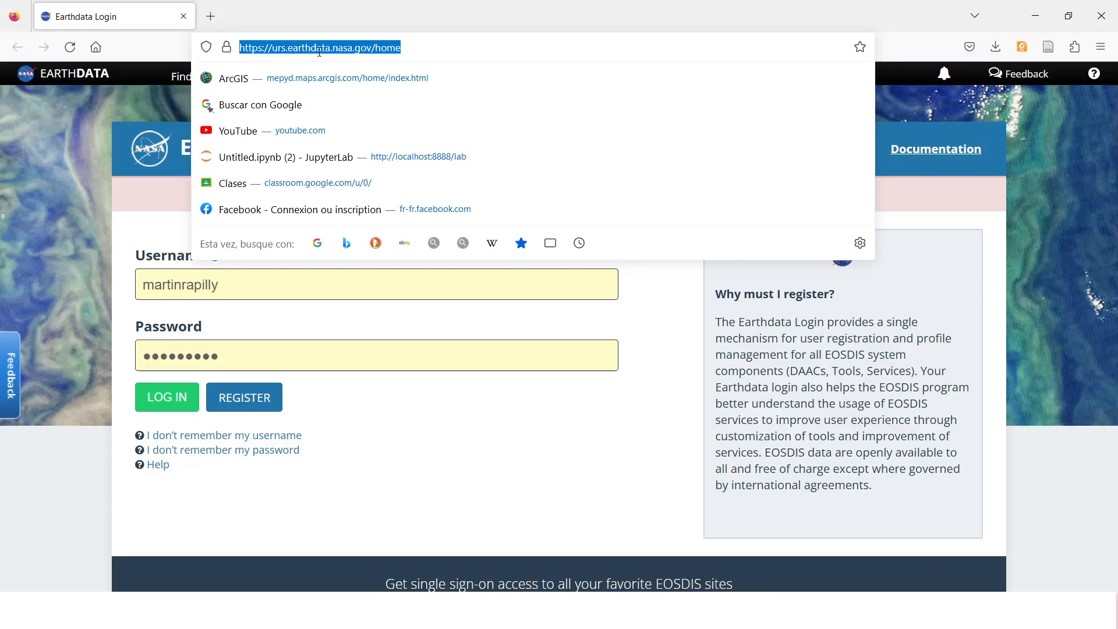
left_click(421, 47)
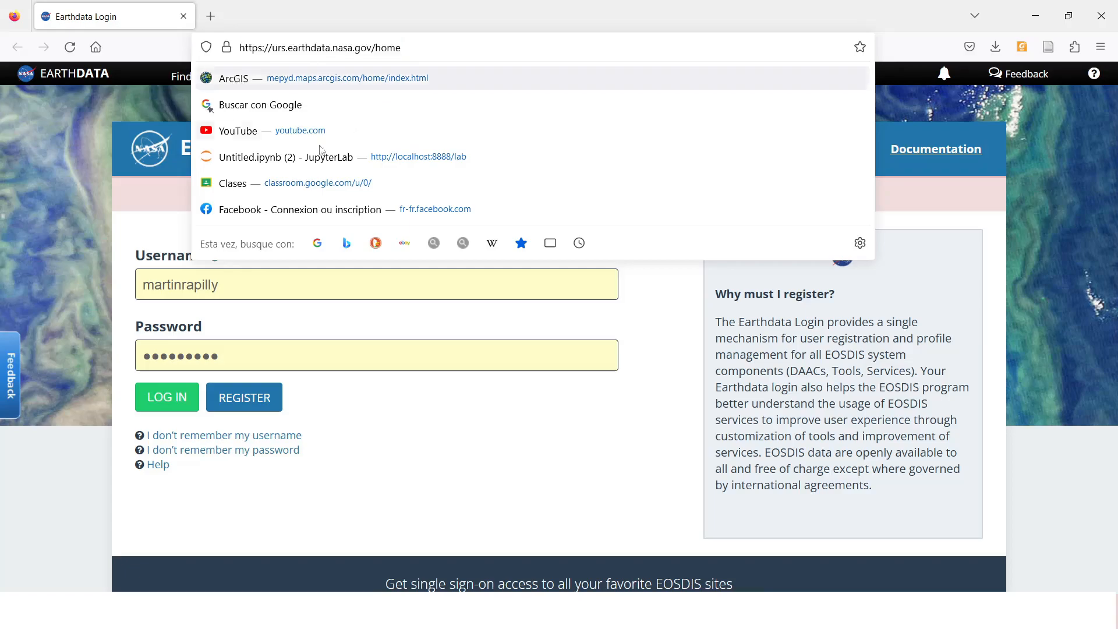
left_click(126, 235)
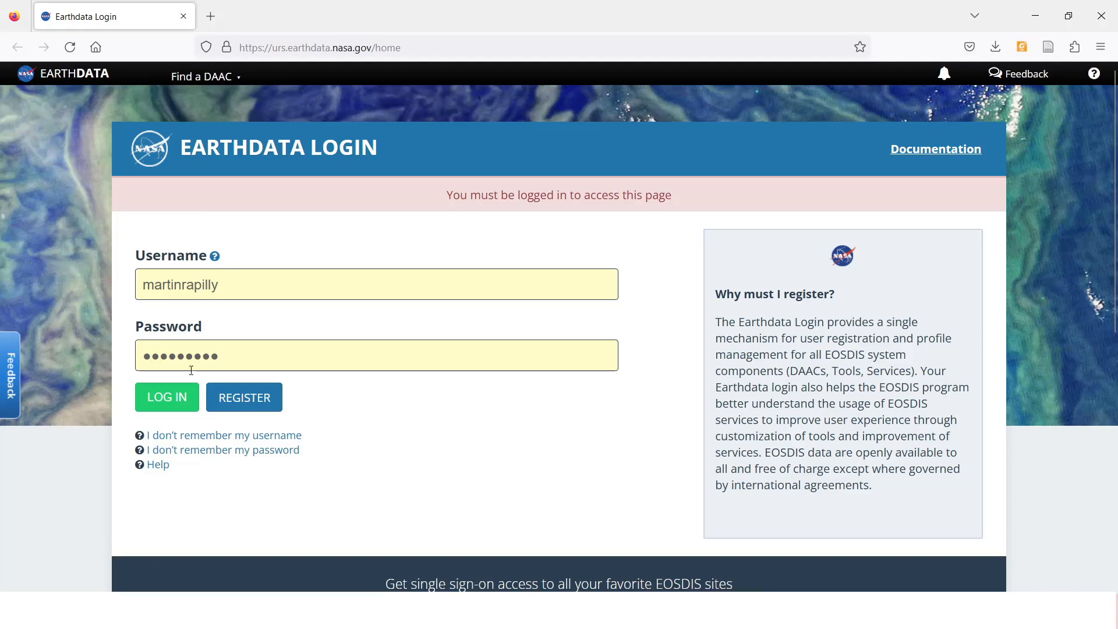
left_click(173, 402)
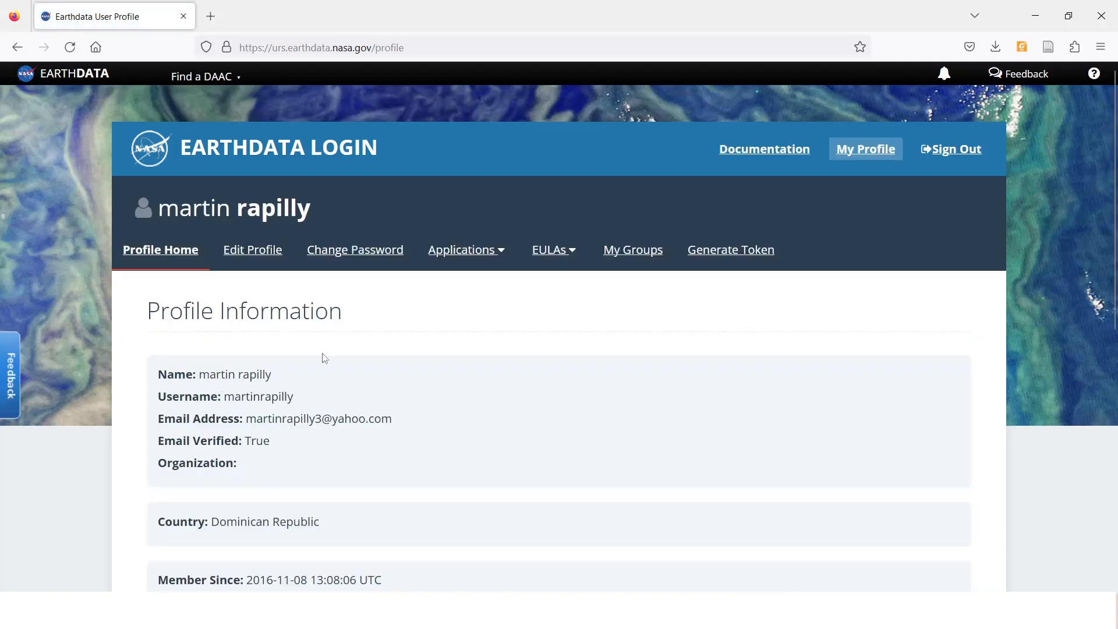
scroll(396, 342, "down", 1)
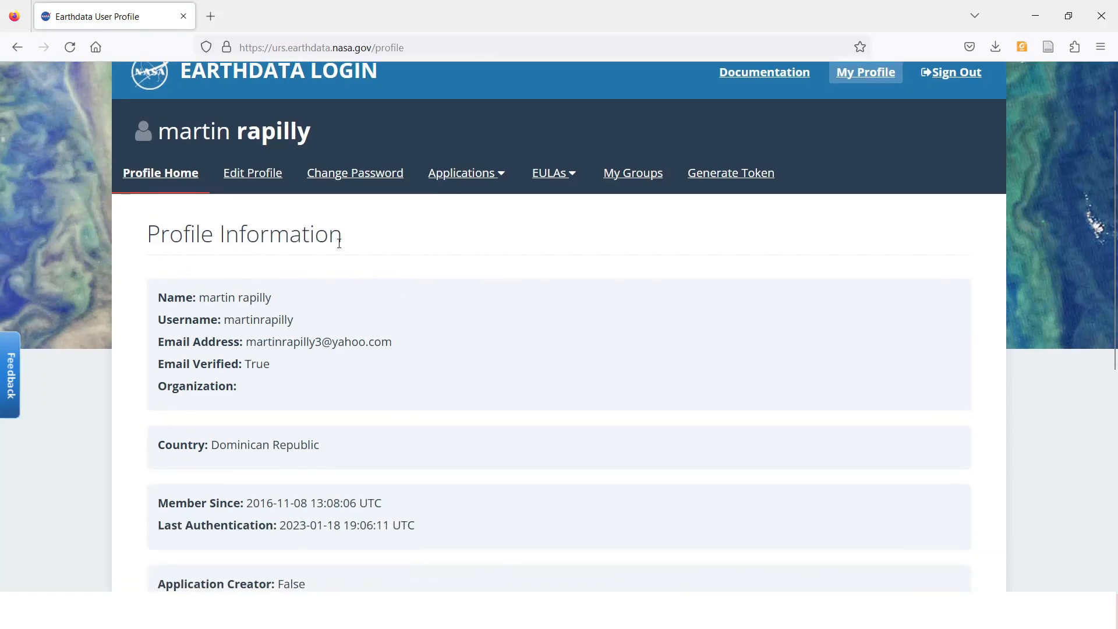
Open the authorized apps page of the Earthdata profile and review the full list of approved applications
scroll(323, 294, "down", 4)
scroll(323, 294, "up", 4)
left_click(496, 174)
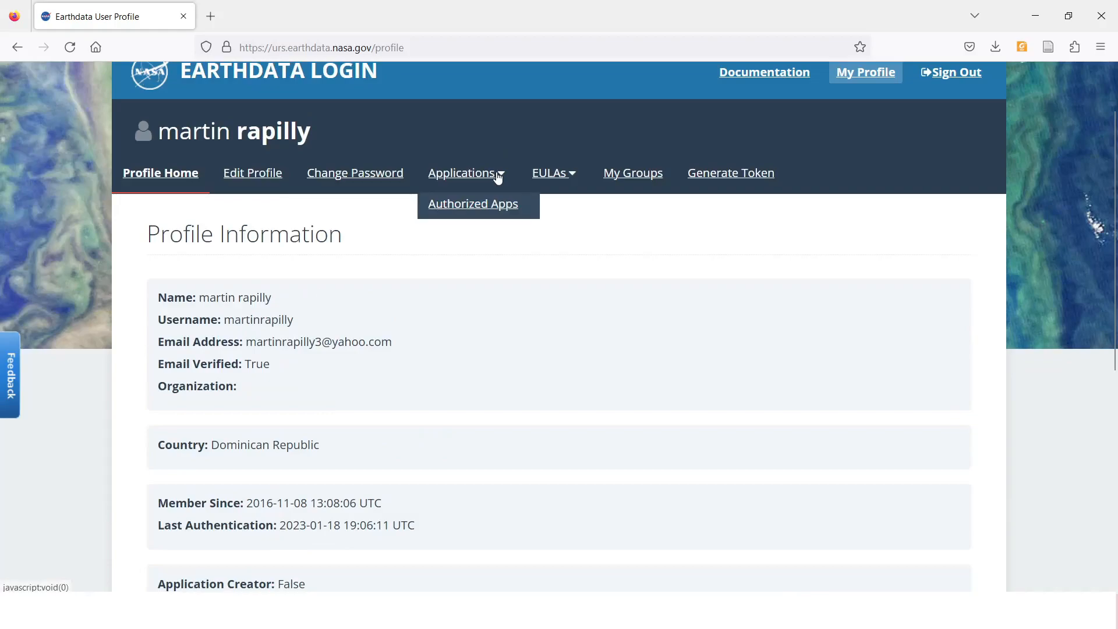
left_click(480, 205)
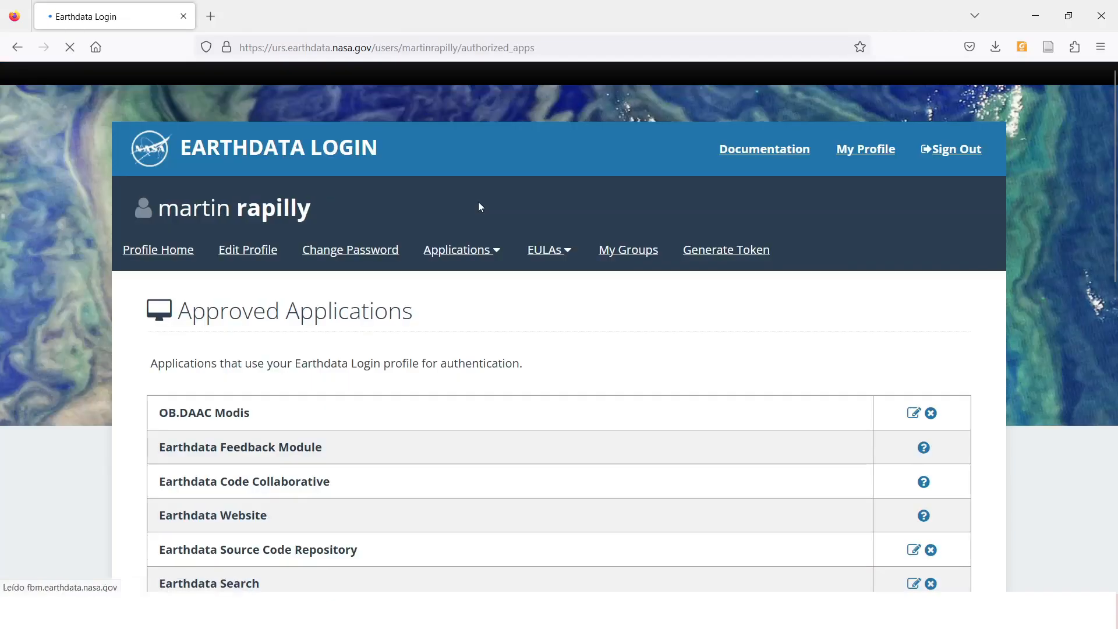
scroll(524, 289, "down", 8)
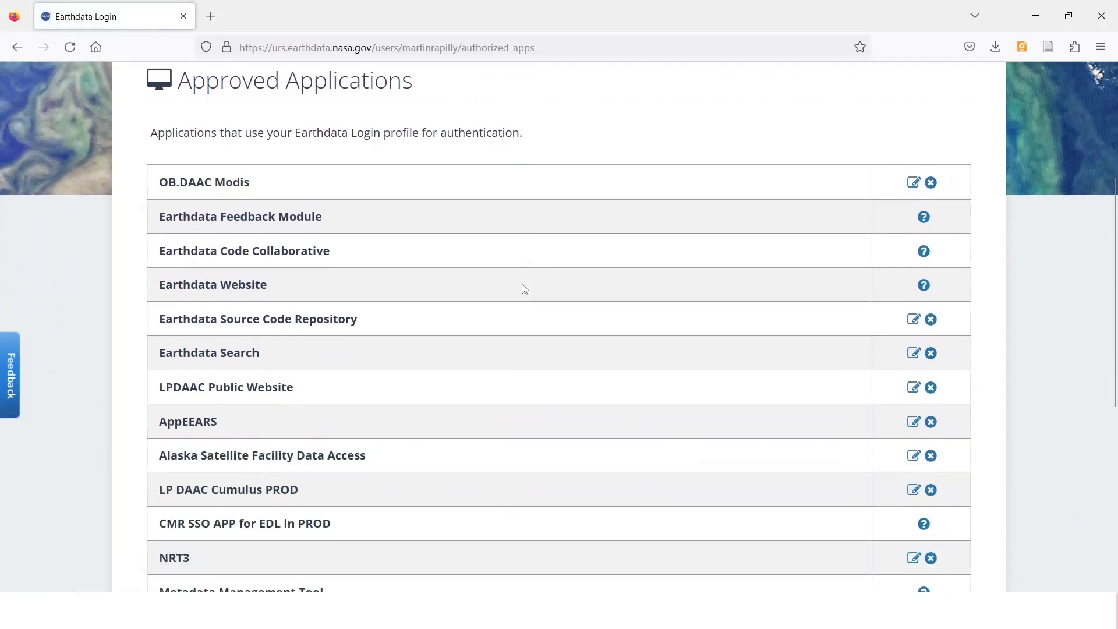
scroll(524, 289, "up", 5)
scroll(582, 274, "up", 4)
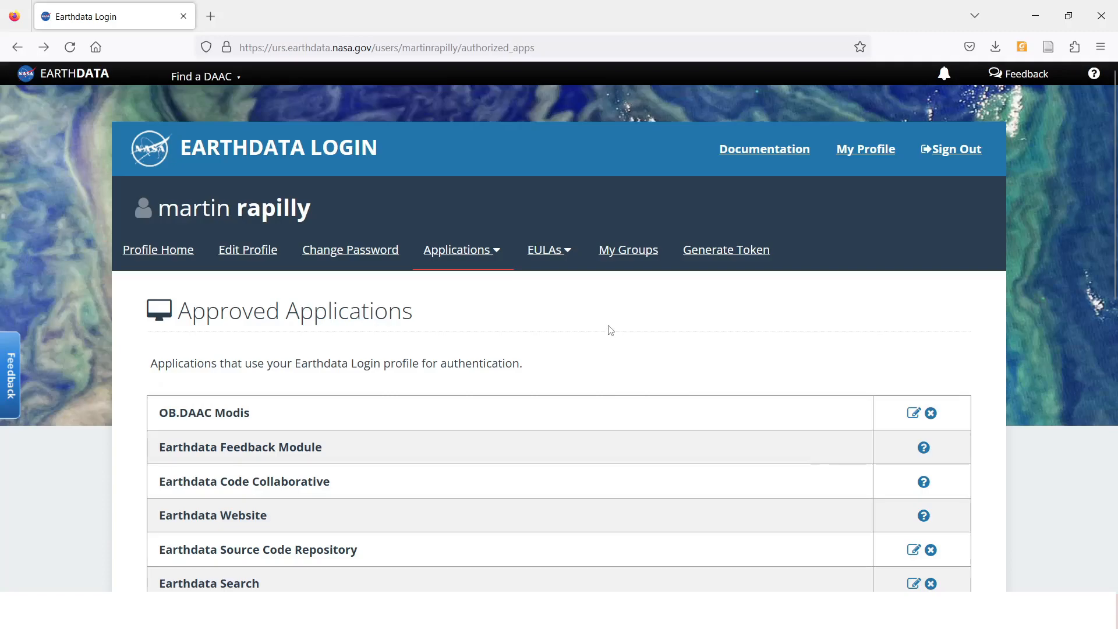
scroll(609, 325, "down", 2)
scroll(611, 324, "down", 2)
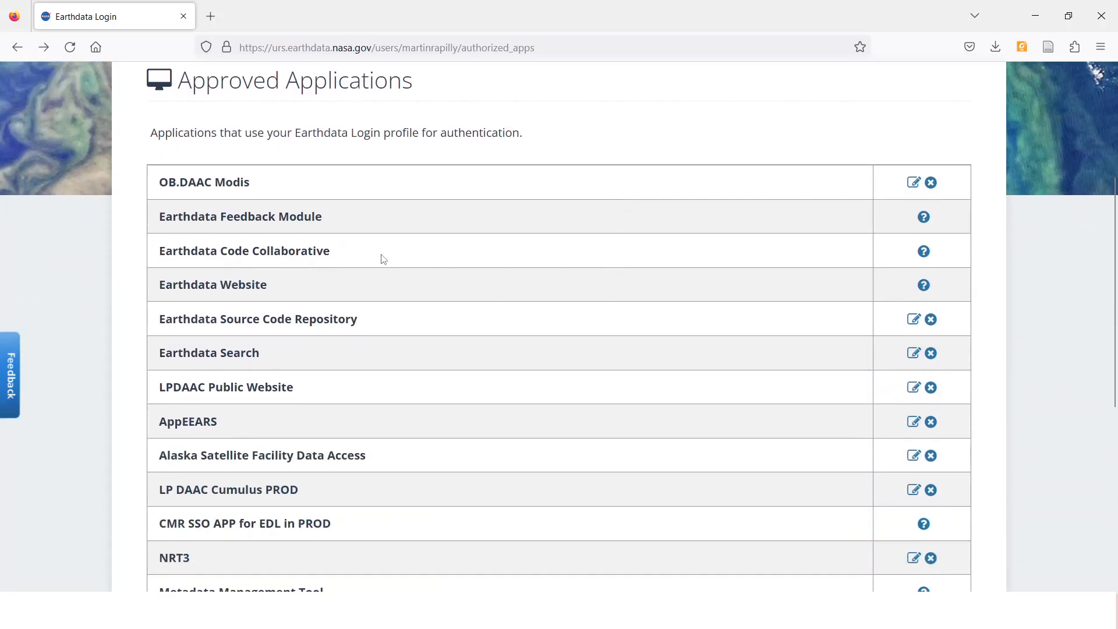
scroll(431, 216, "down", 6)
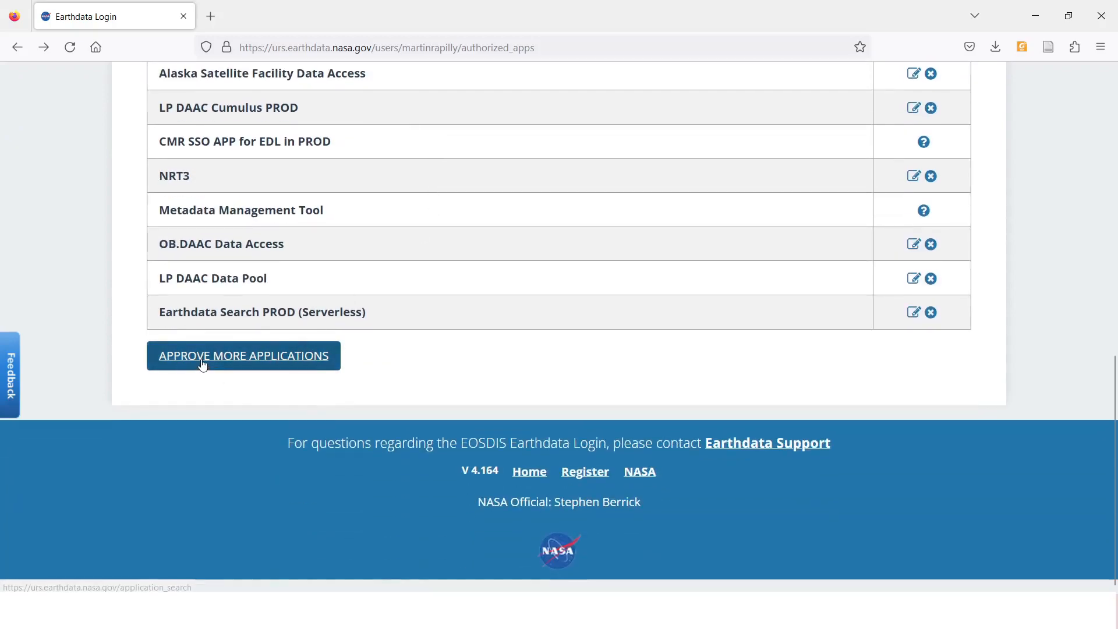
Open the page for approving more applications and look through the applications that require authorization
left_click(275, 360)
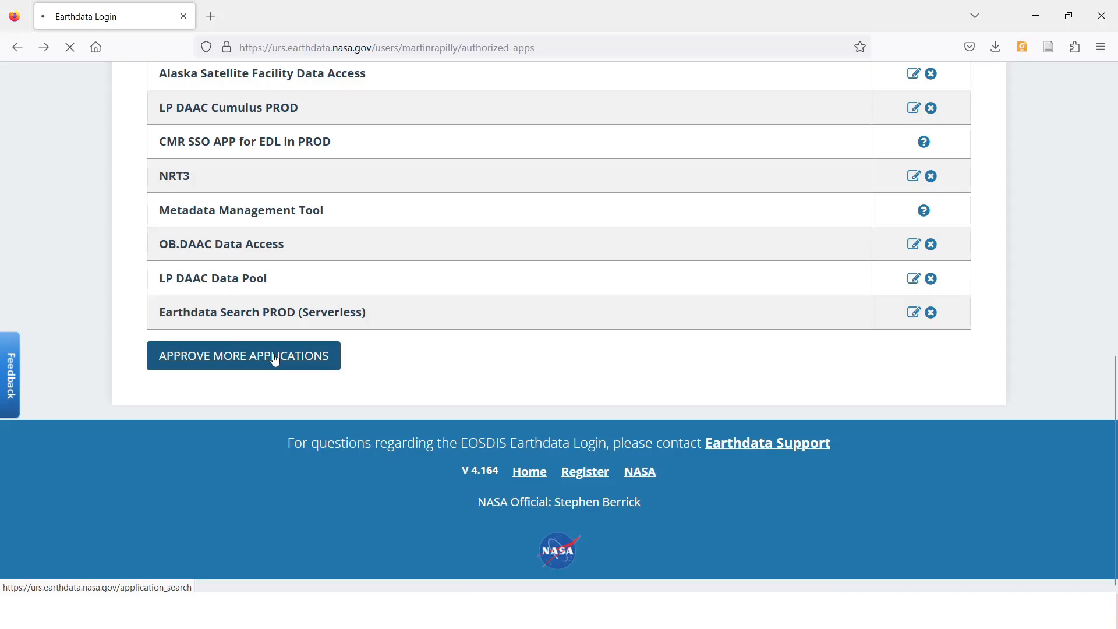
scroll(444, 349, "down", 3)
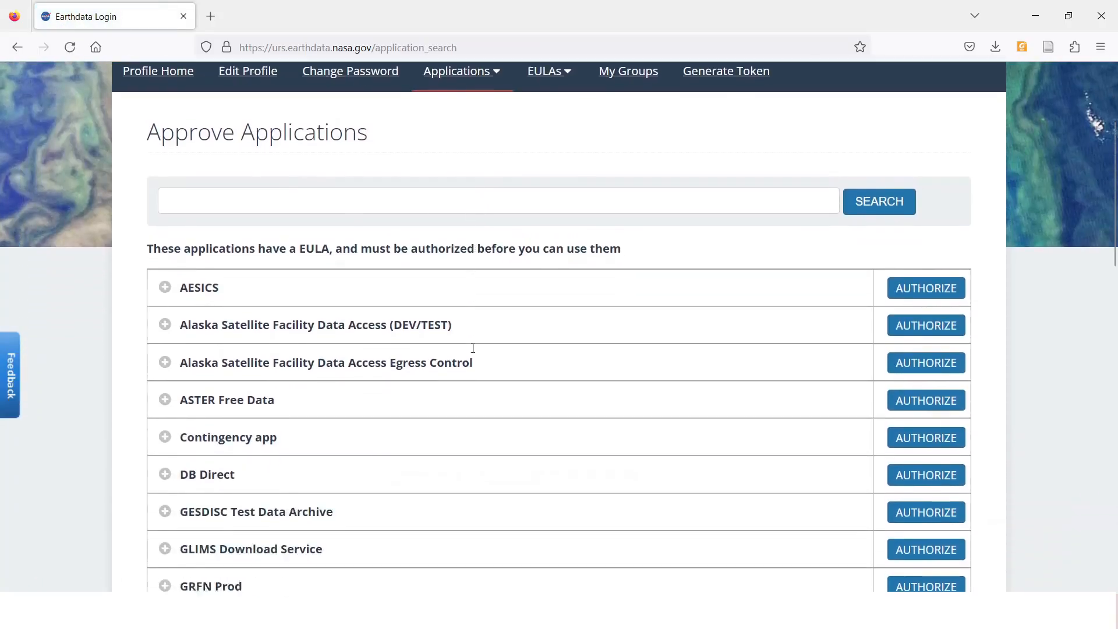
scroll(473, 348, "down", 6)
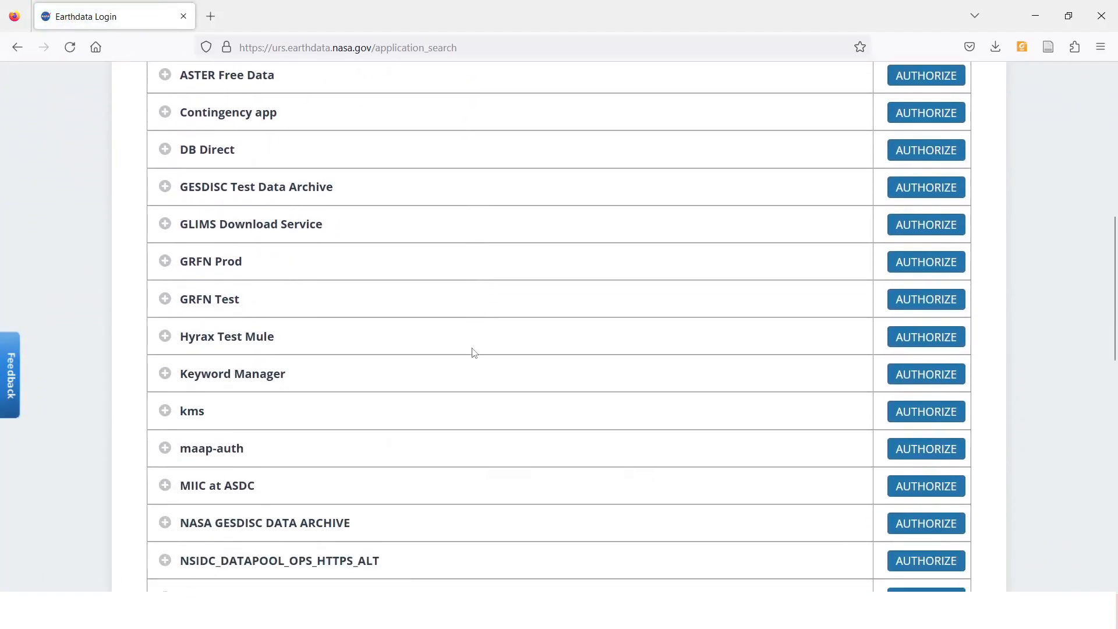
scroll(474, 352, "down", 6)
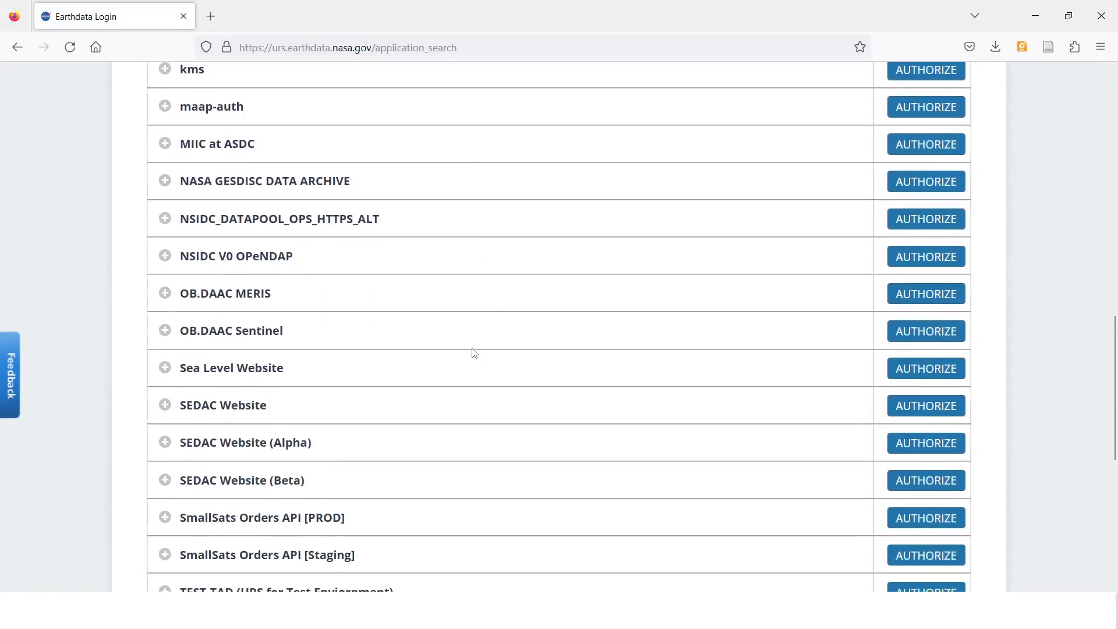
scroll(474, 352, "up", 12)
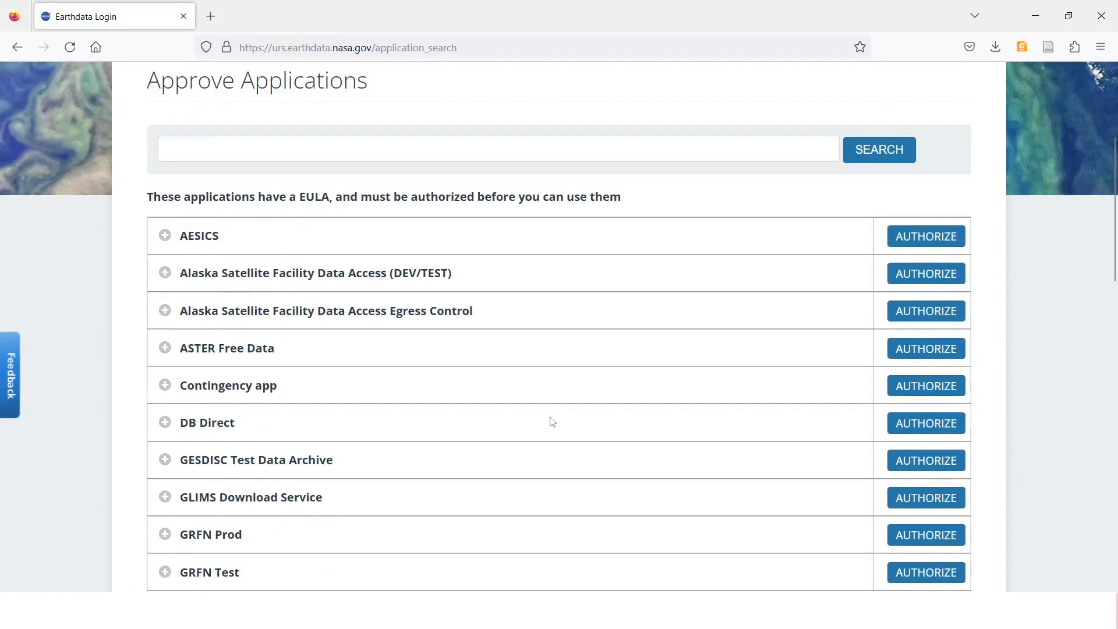
scroll(553, 421, "down", 5)
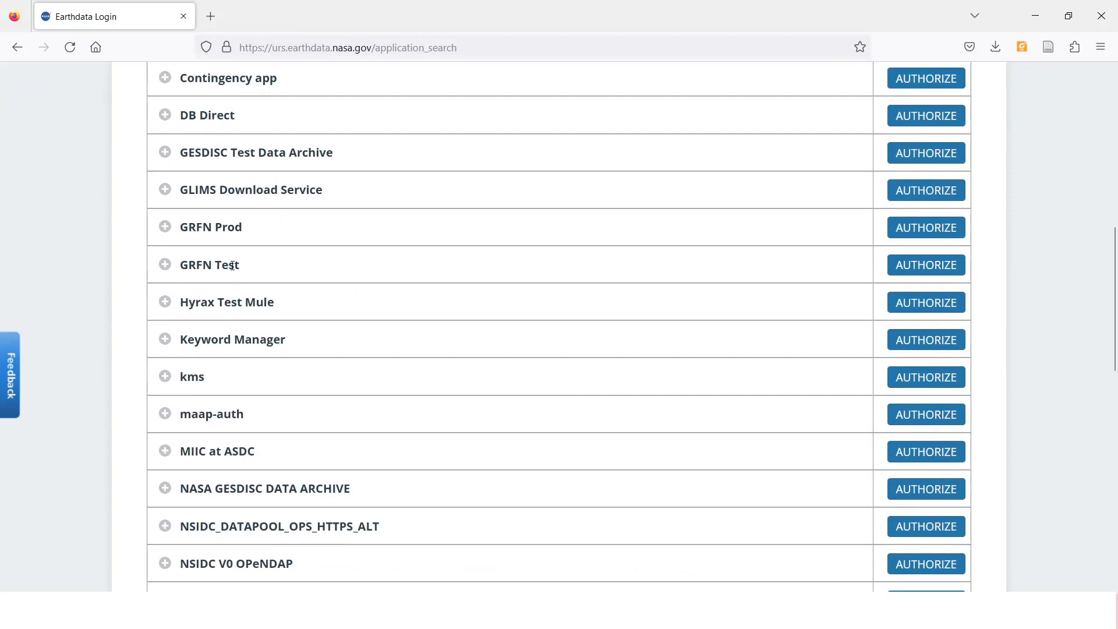
scroll(234, 276, "down", 1)
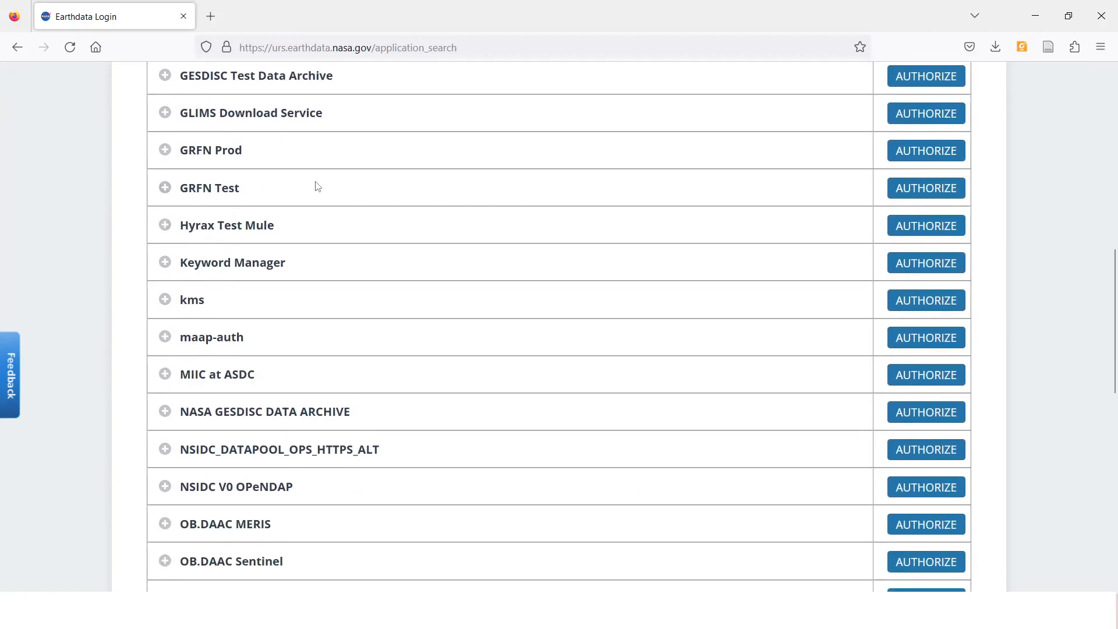
scroll(278, 219, "down", 2)
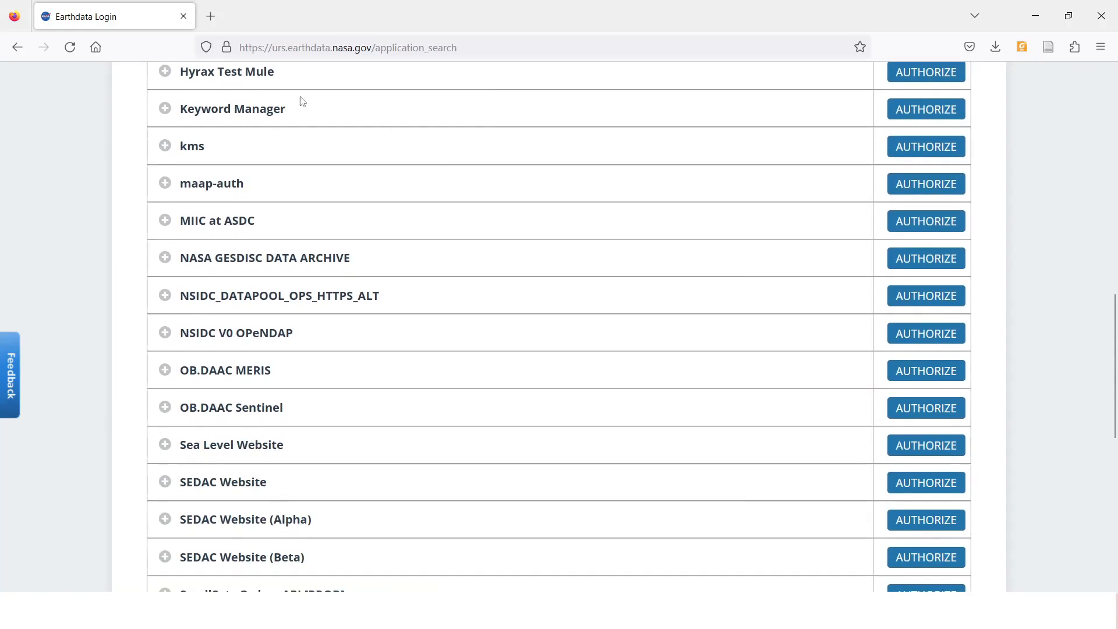
scroll(283, 355, "down", 3)
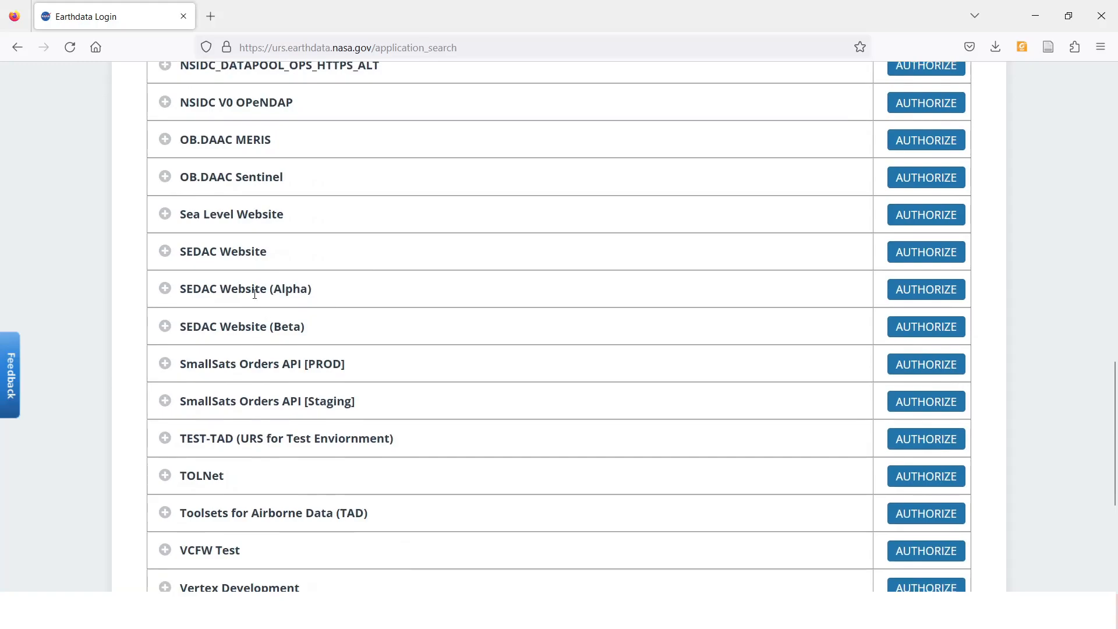
scroll(356, 227, "up", 2)
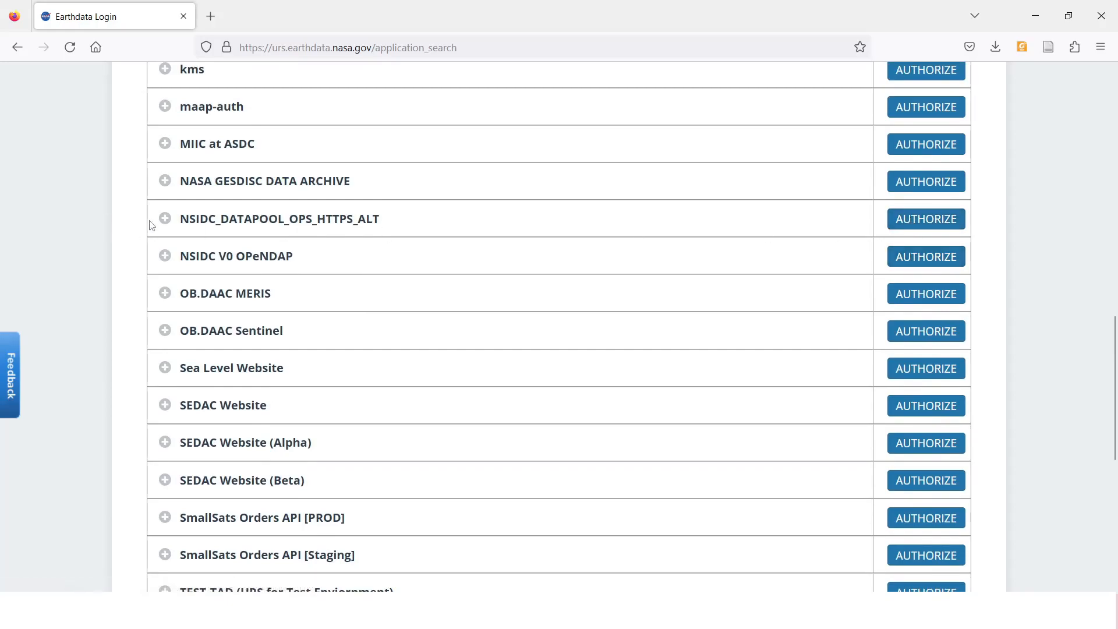
Return to the approved applications list and highlight the OB.DAAC Data Access and LP DAAC Data Pool entries
left_click(16, 49)
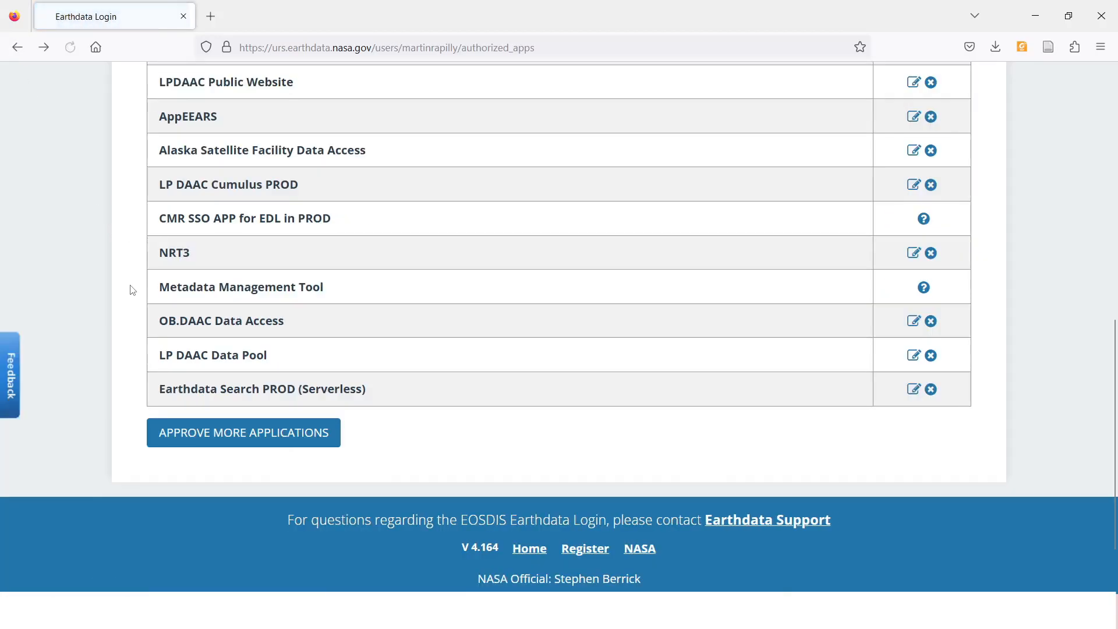
left_click_drag(158, 322, 284, 322)
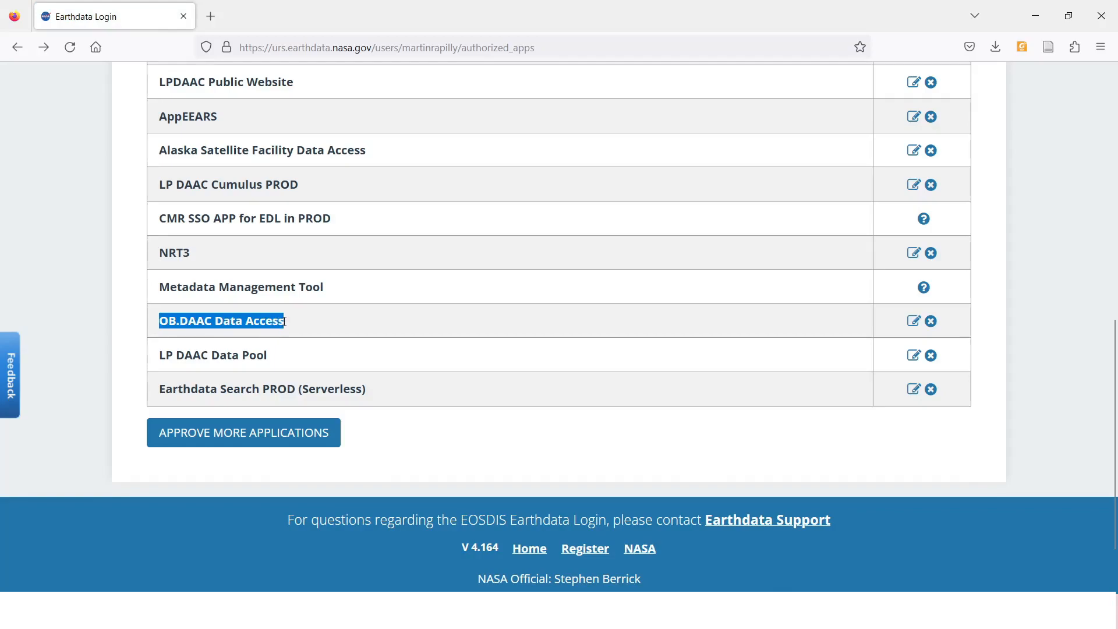
left_click_drag(161, 356, 280, 355)
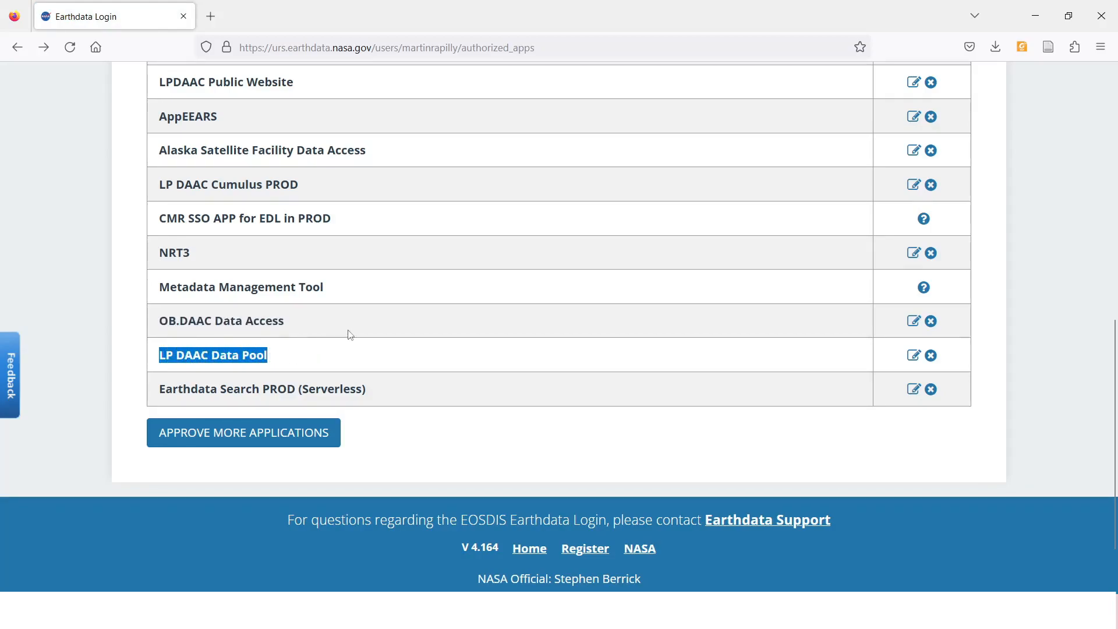
scroll(369, 324, "up", 2)
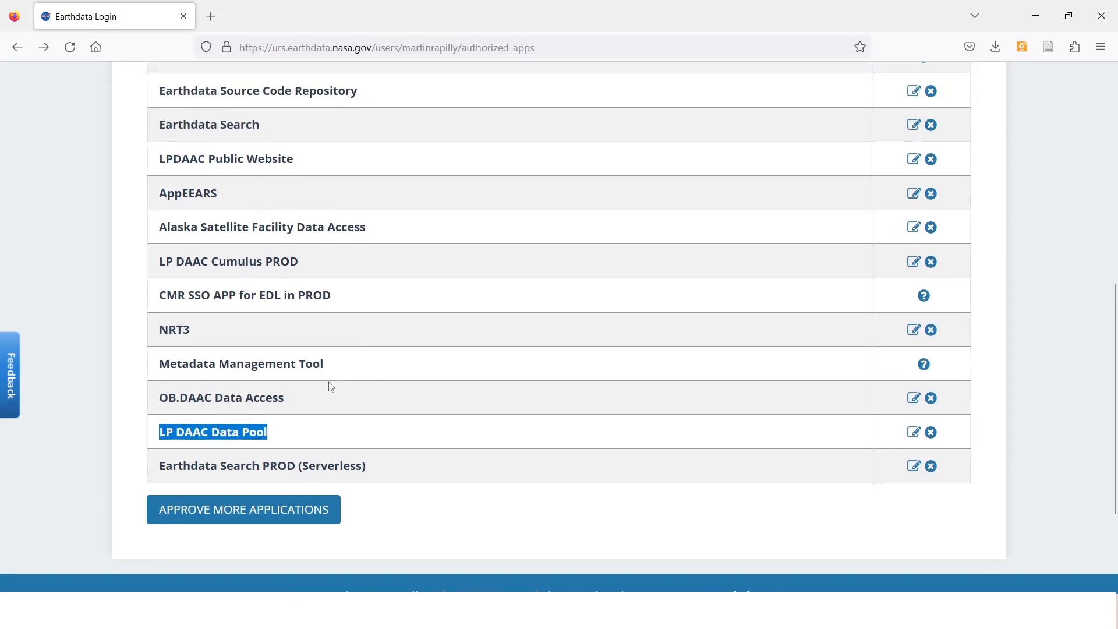
left_click_drag(159, 398, 285, 402)
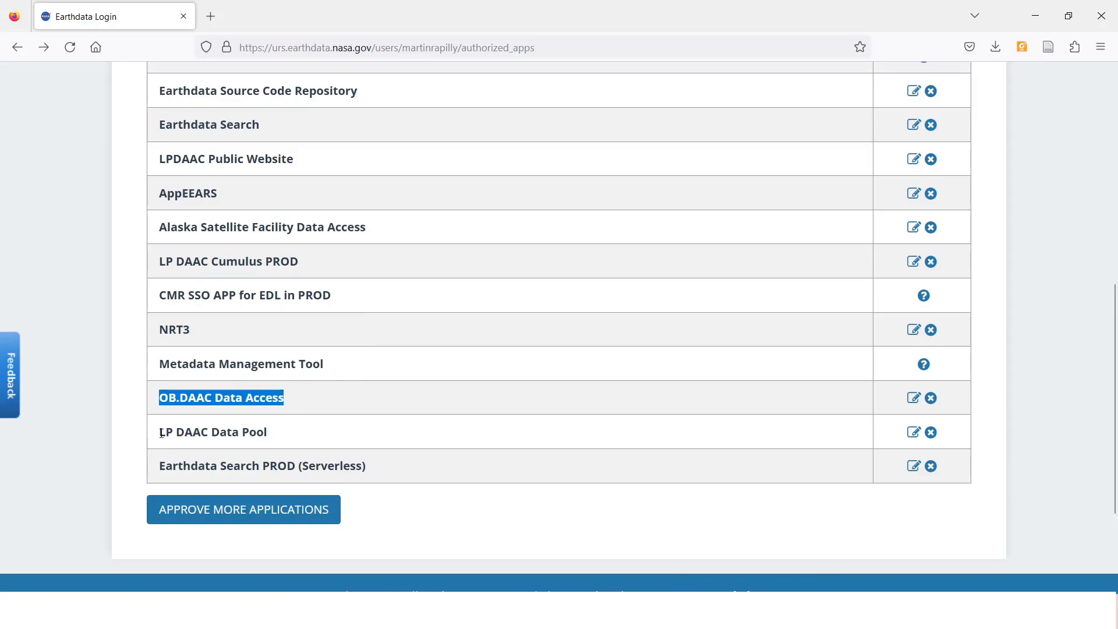
left_click_drag(161, 434, 269, 434)
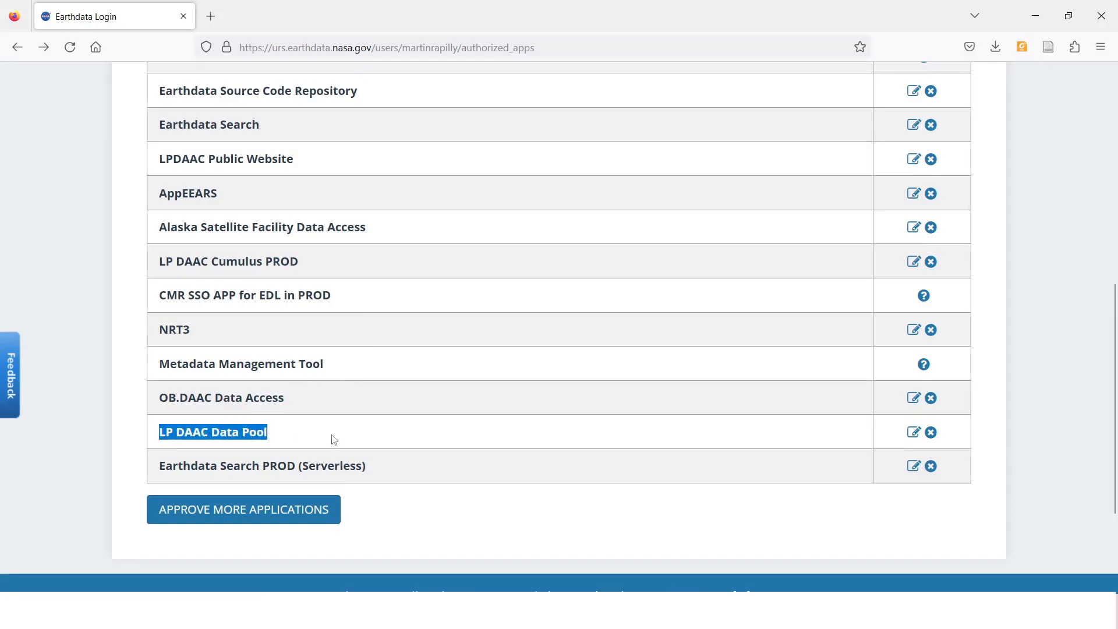
Compare the list of applications still open for authorization with the approved ones, ending on the Approve Applications page
left_click(245, 513)
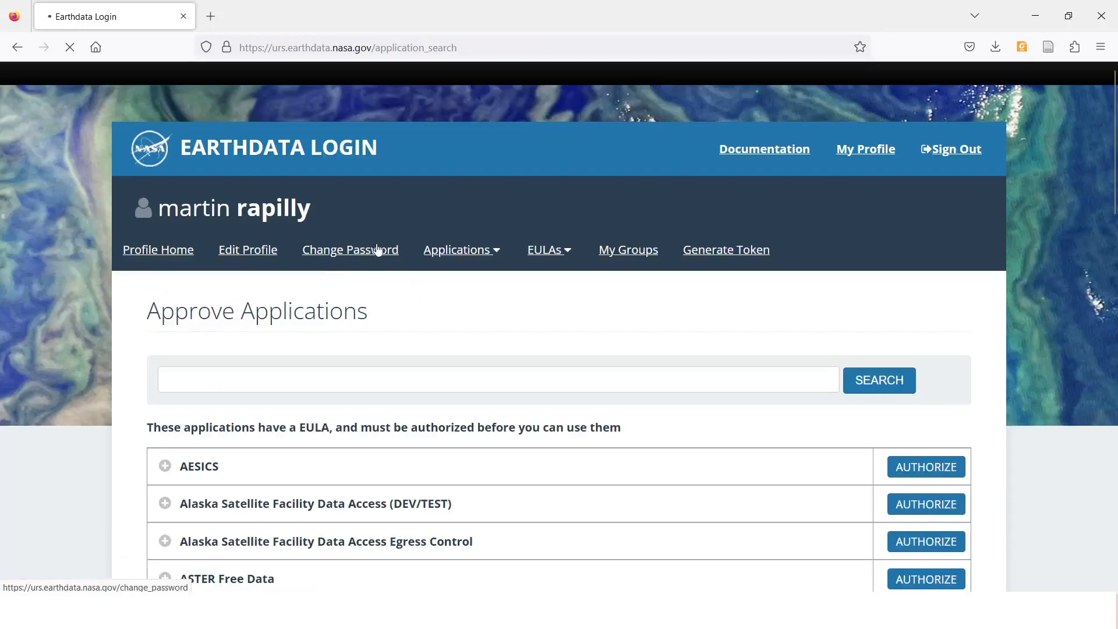
scroll(461, 382, "down", 5)
scroll(463, 330, "down", 8)
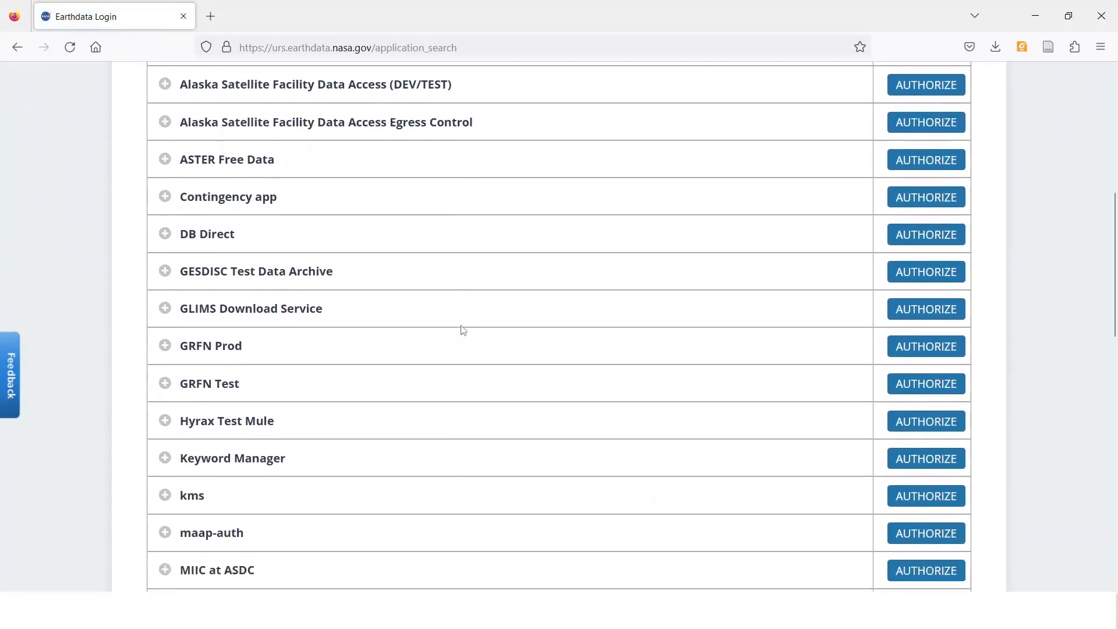
scroll(463, 330, "down", 3)
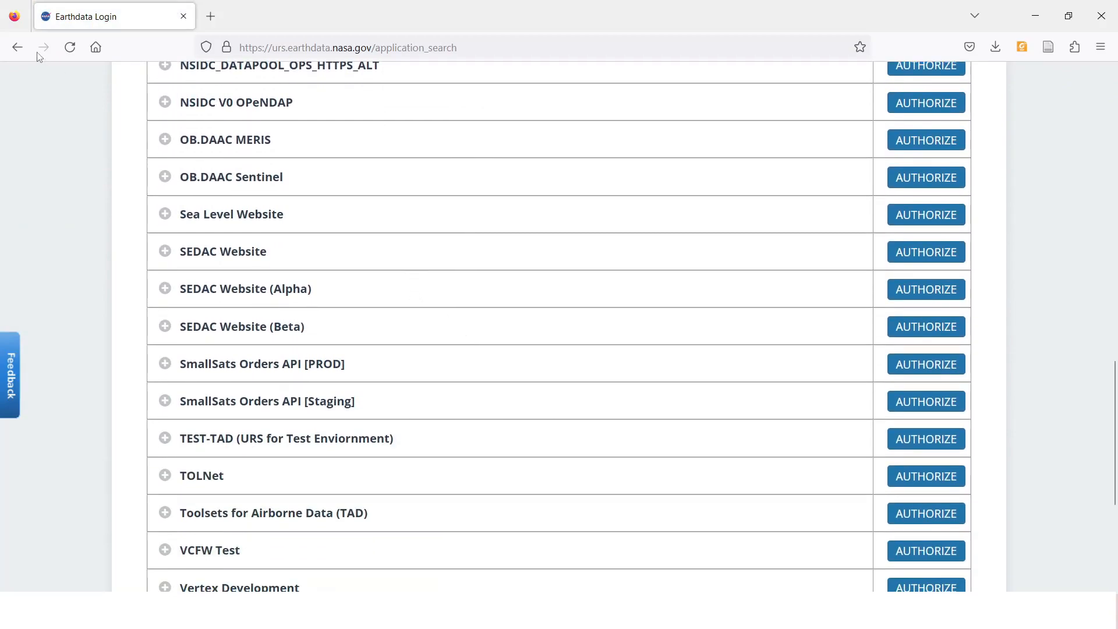
left_click(17, 47)
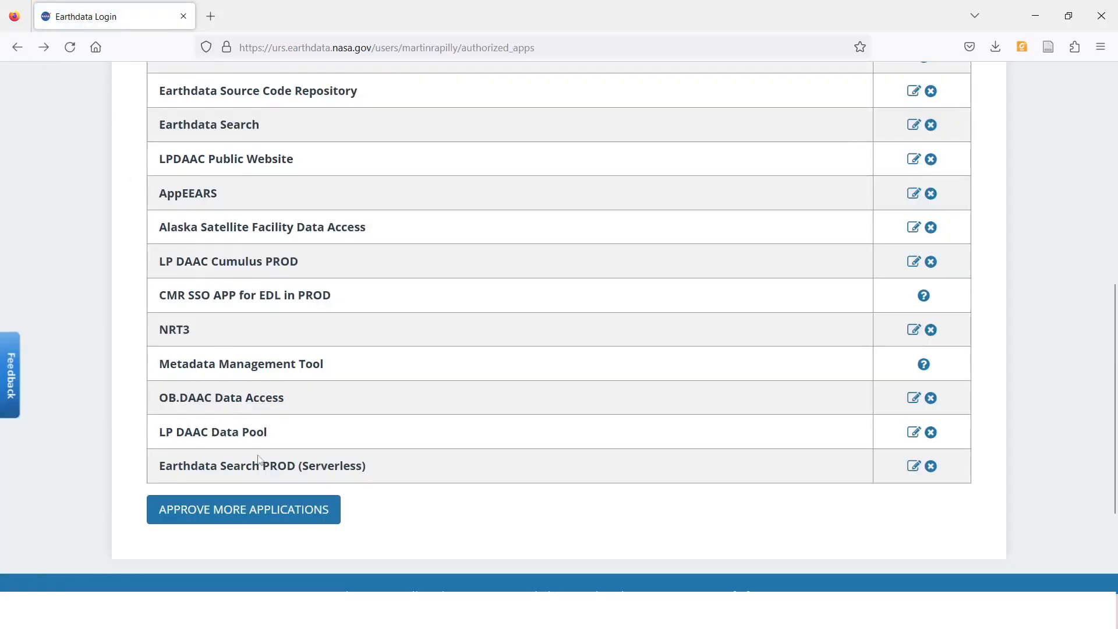
left_click(300, 512)
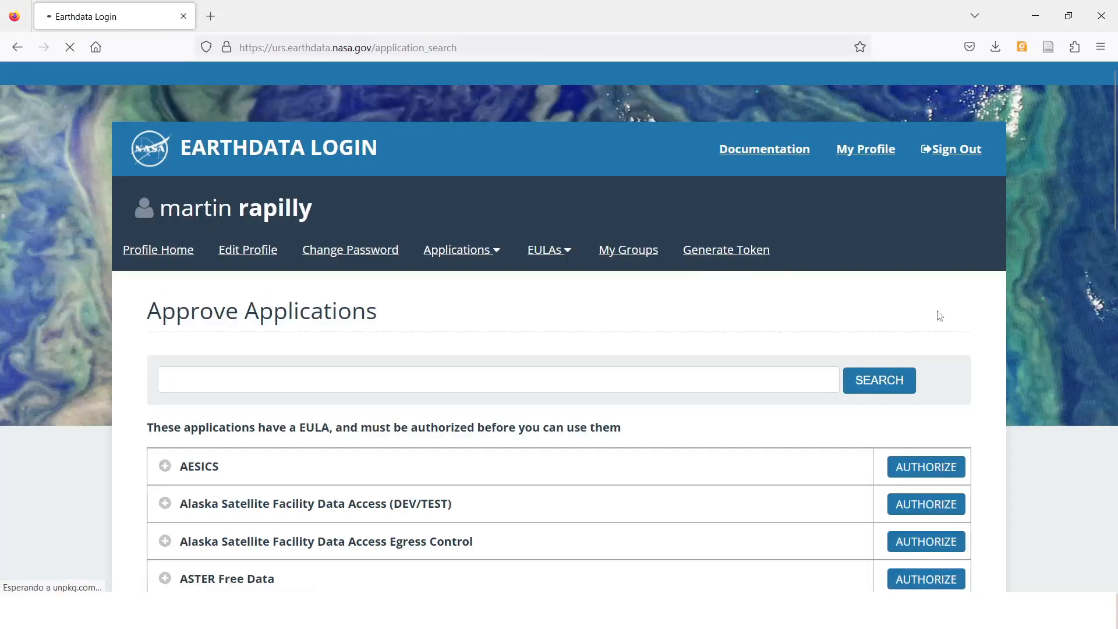
scroll(931, 302, "down", 10)
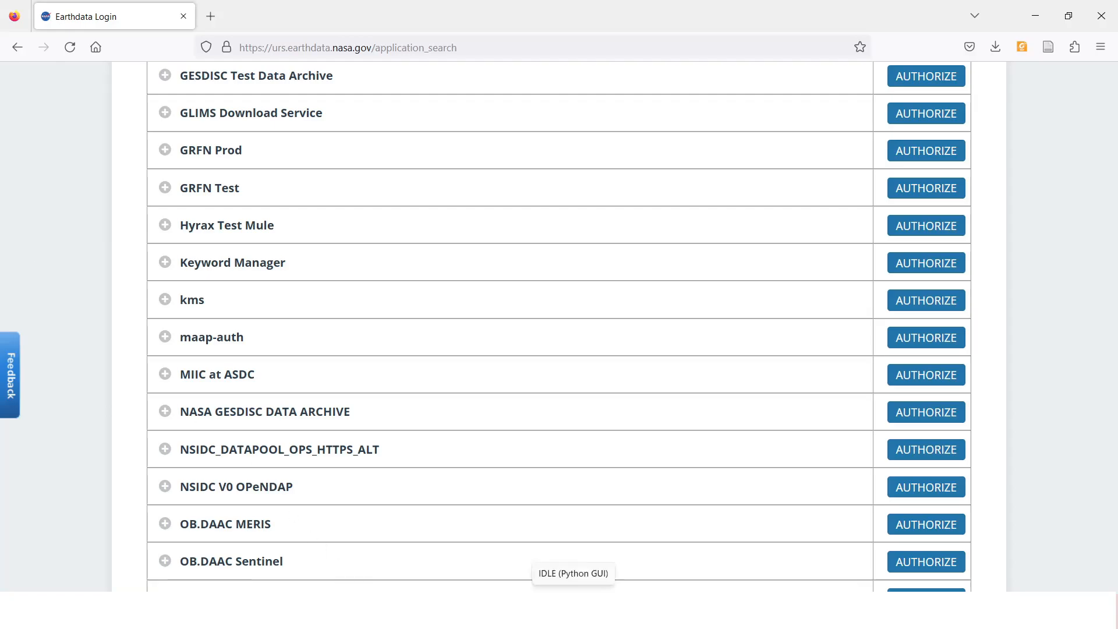
Switch to ACOLITE and set the input to the S2A_MSIL1C_20220125T151701_N0400_R125_T19QDB_20220125T171150.SAFE folder in Téléchargements
left_click(574, 611)
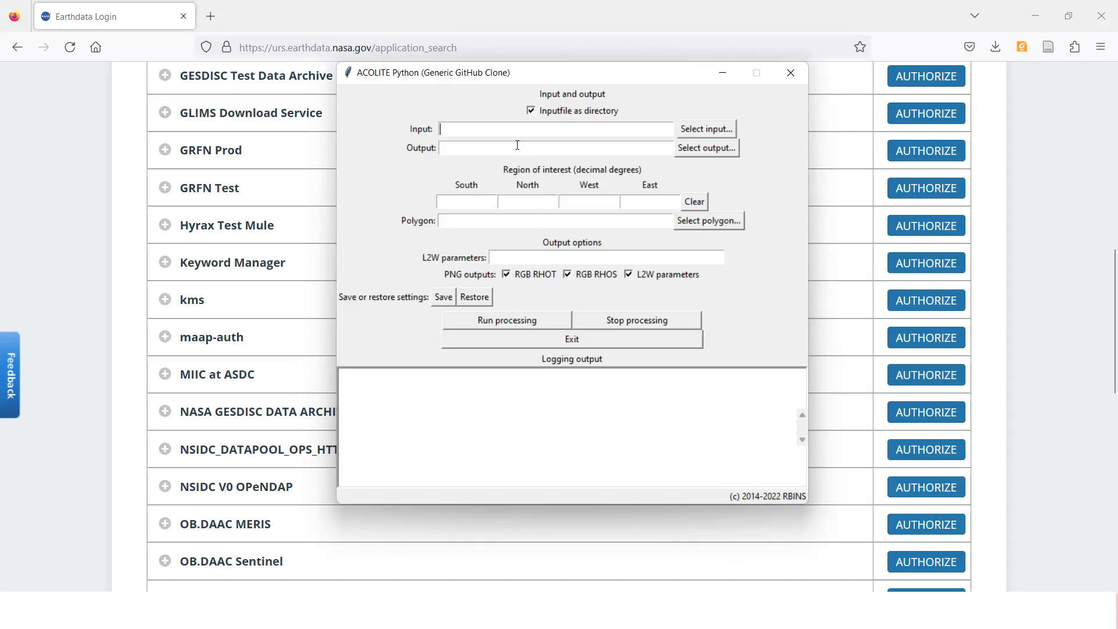
left_click_drag(487, 78, 443, 89)
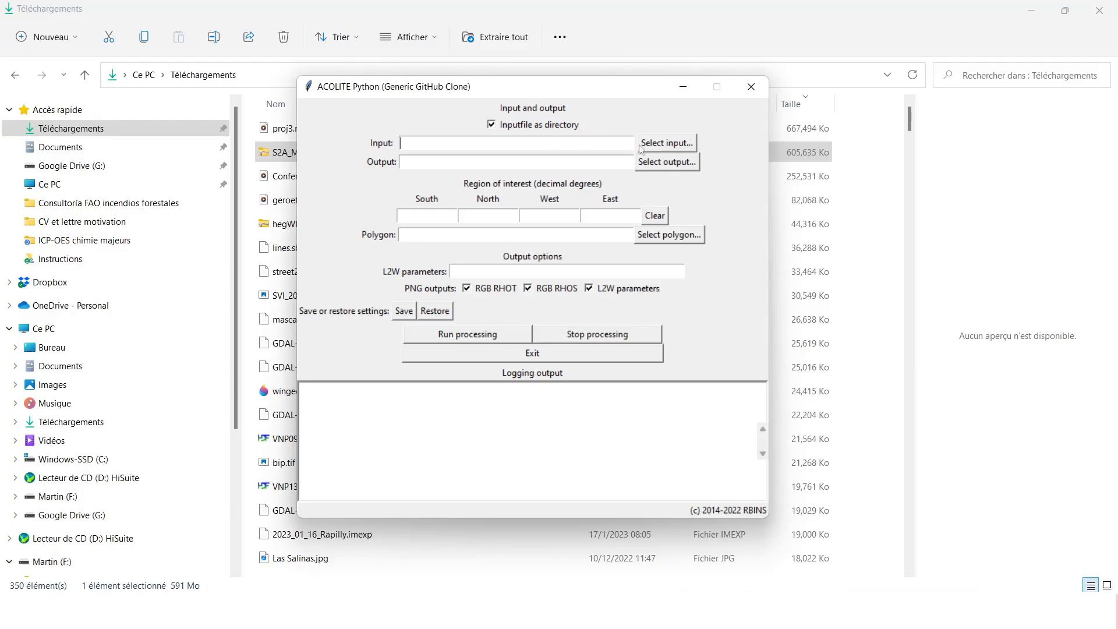
left_click(679, 144)
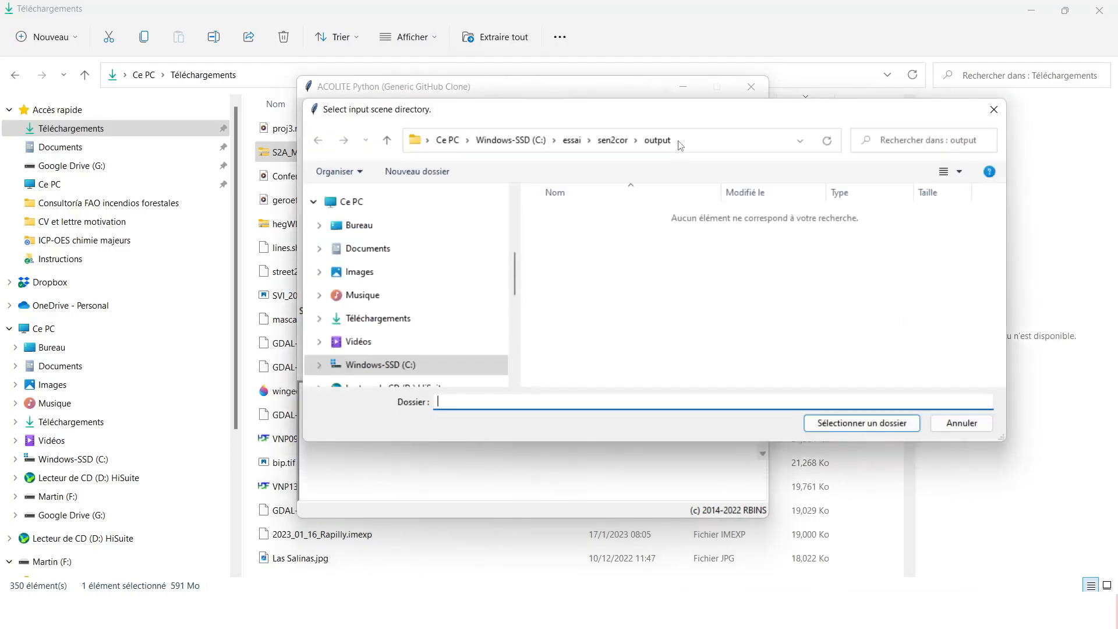
left_click_drag(629, 119, 506, 173)
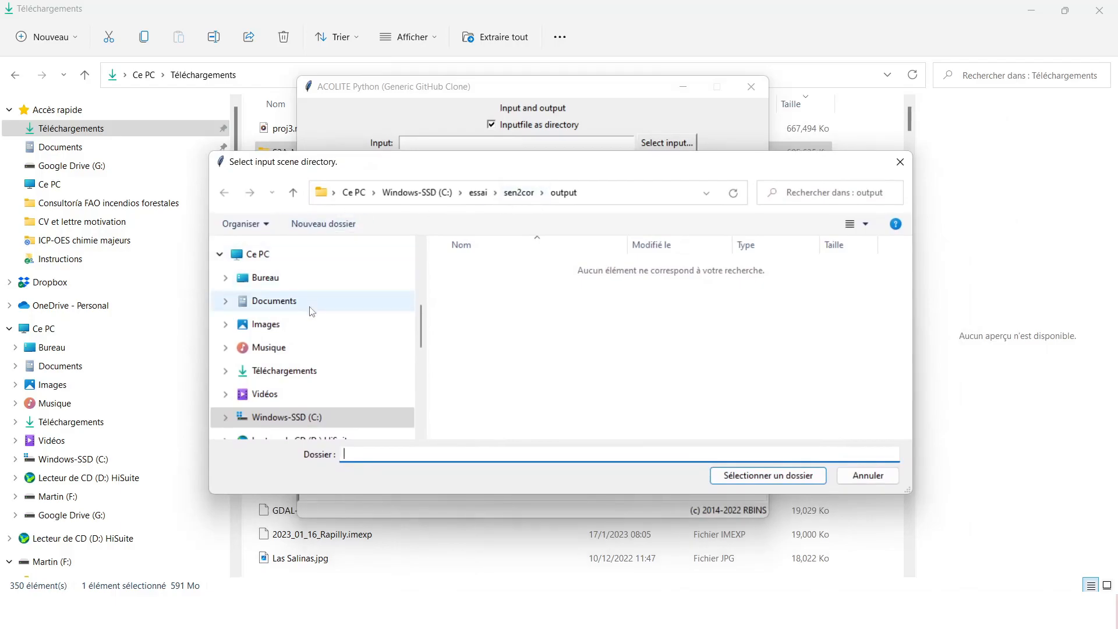
scroll(303, 306, "up", 3)
scroll(312, 314, "up", 5)
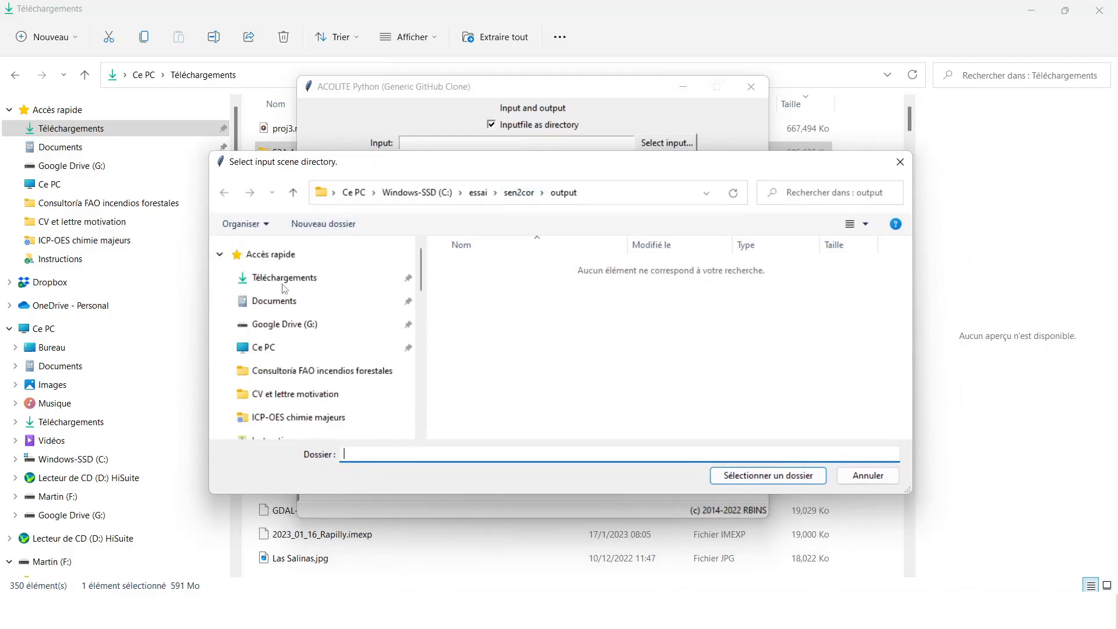
left_click(283, 286)
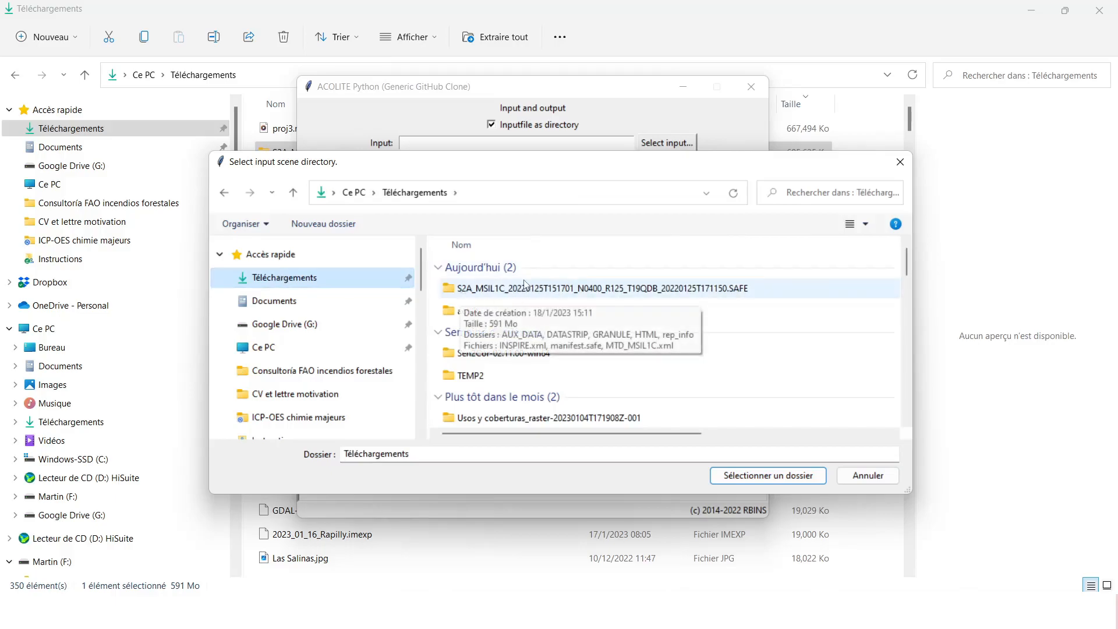
left_click(524, 285)
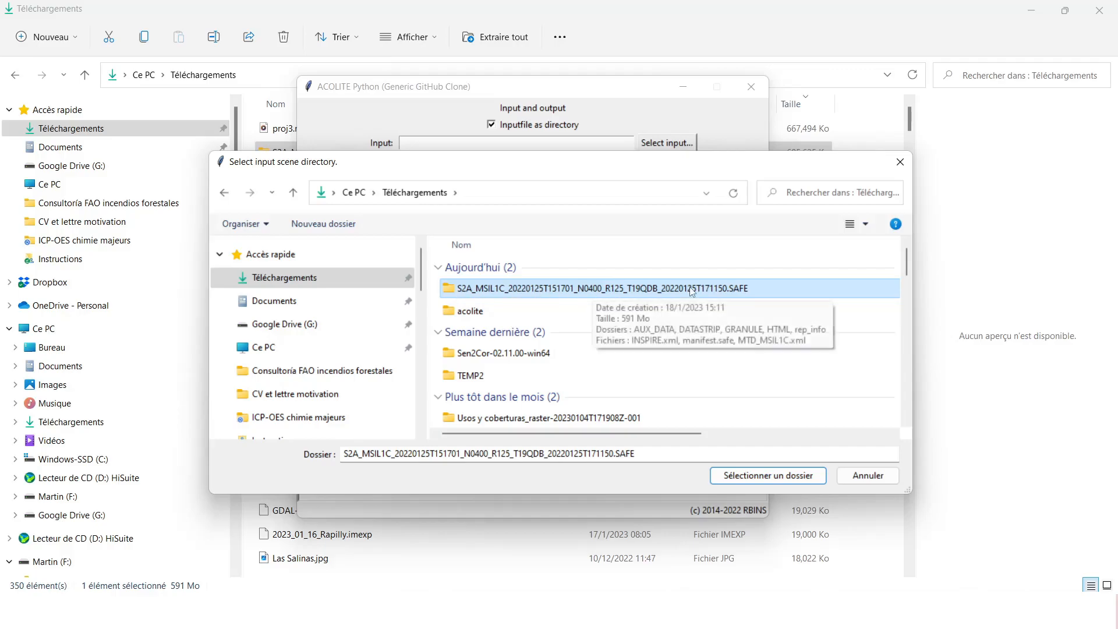
left_click(771, 476)
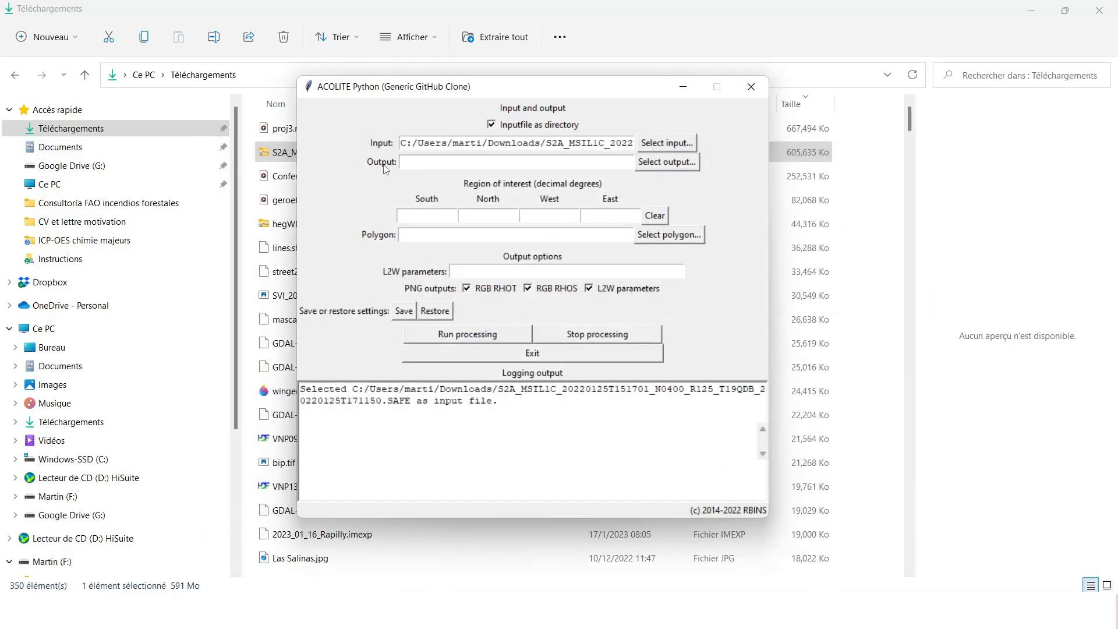
Start choosing the output directory and go to the Téléchargements folder
left_click(679, 166)
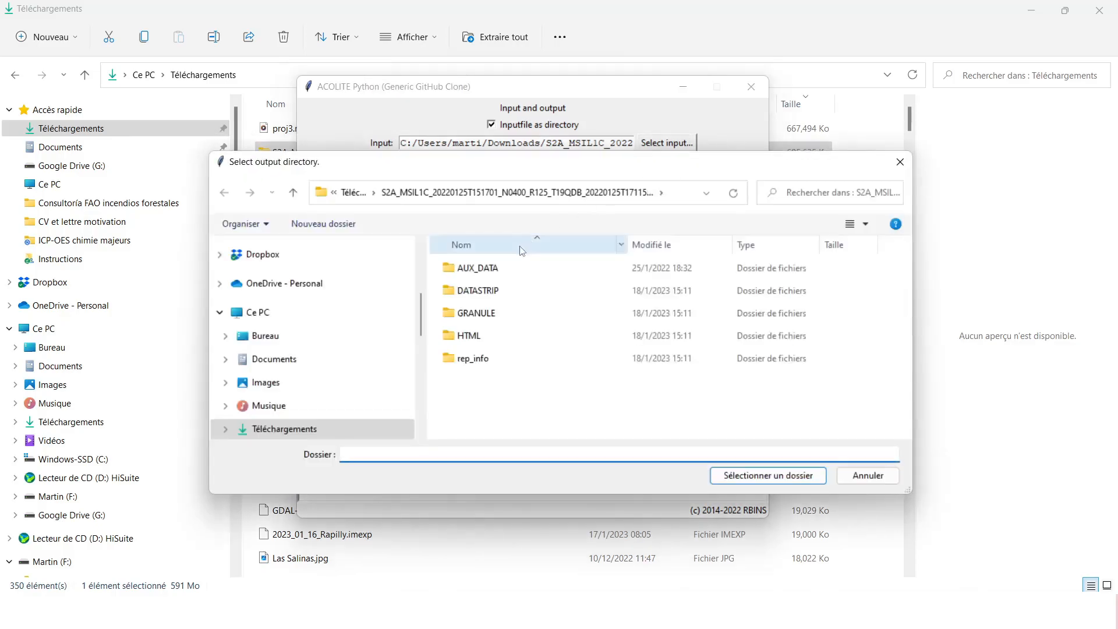
scroll(294, 276, "up", 5)
left_click(291, 279)
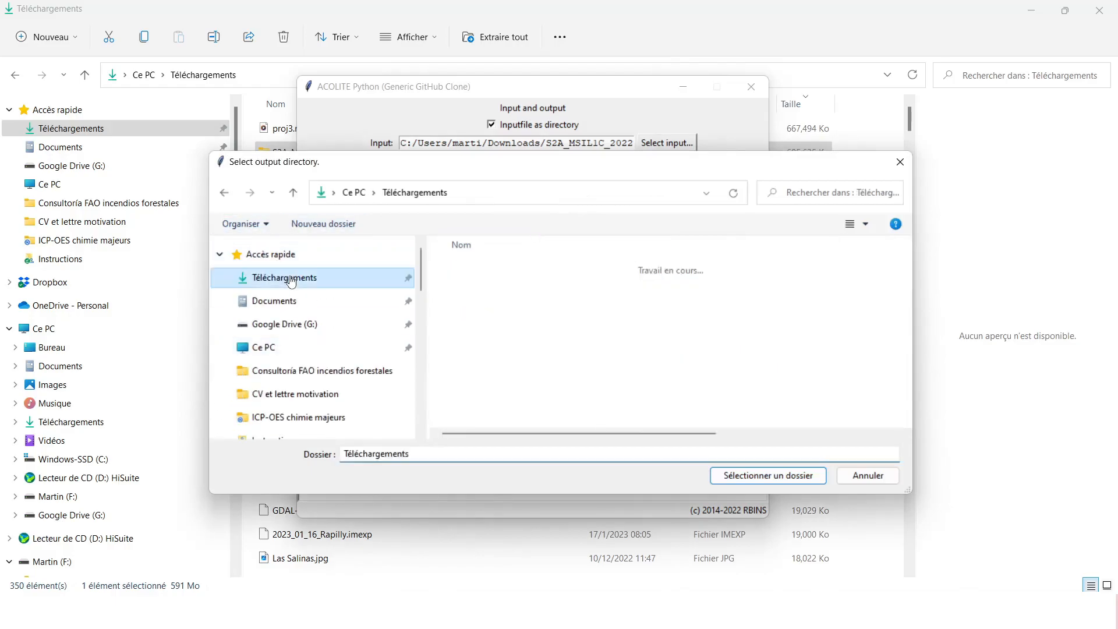
Try to create a folder named Output in Téléchargements
right_click(438, 300)
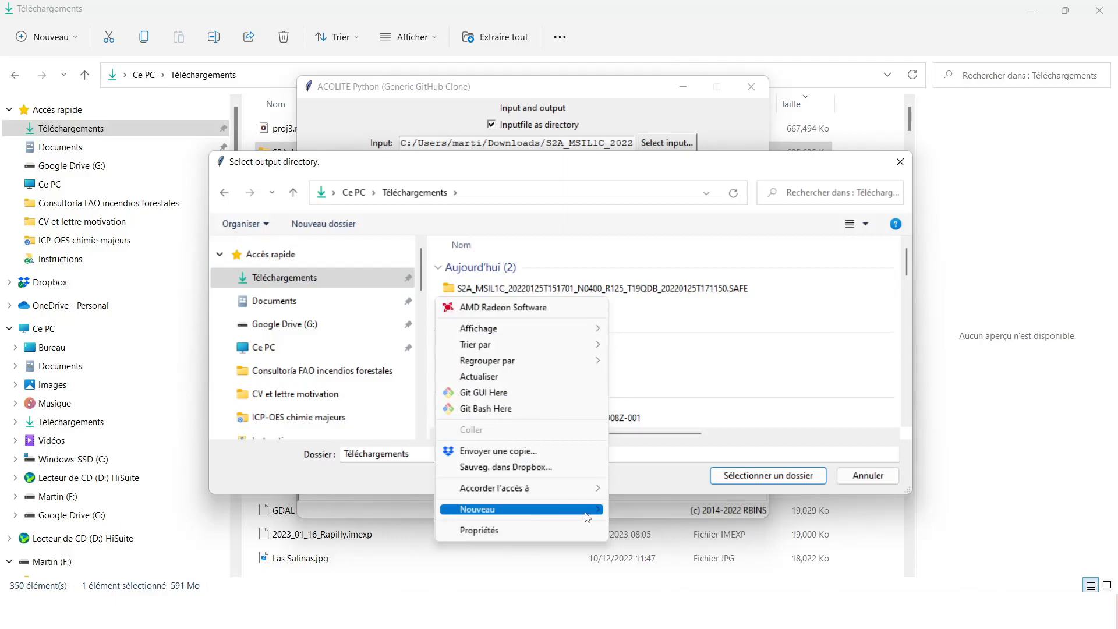
mouse_move(587, 517)
left_click(664, 215)
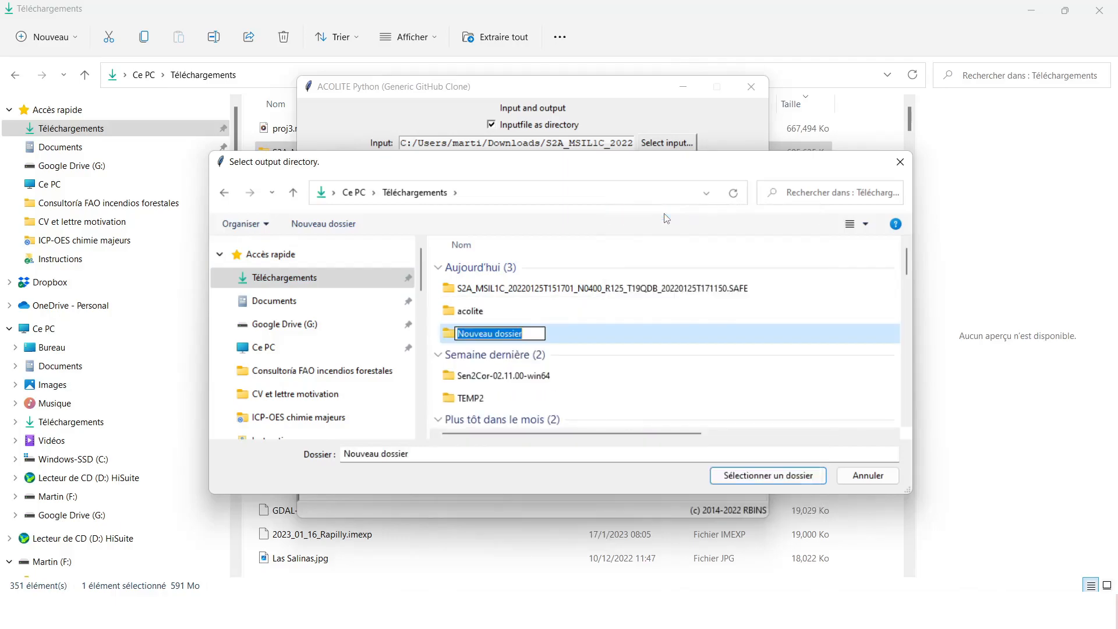
type("Output")
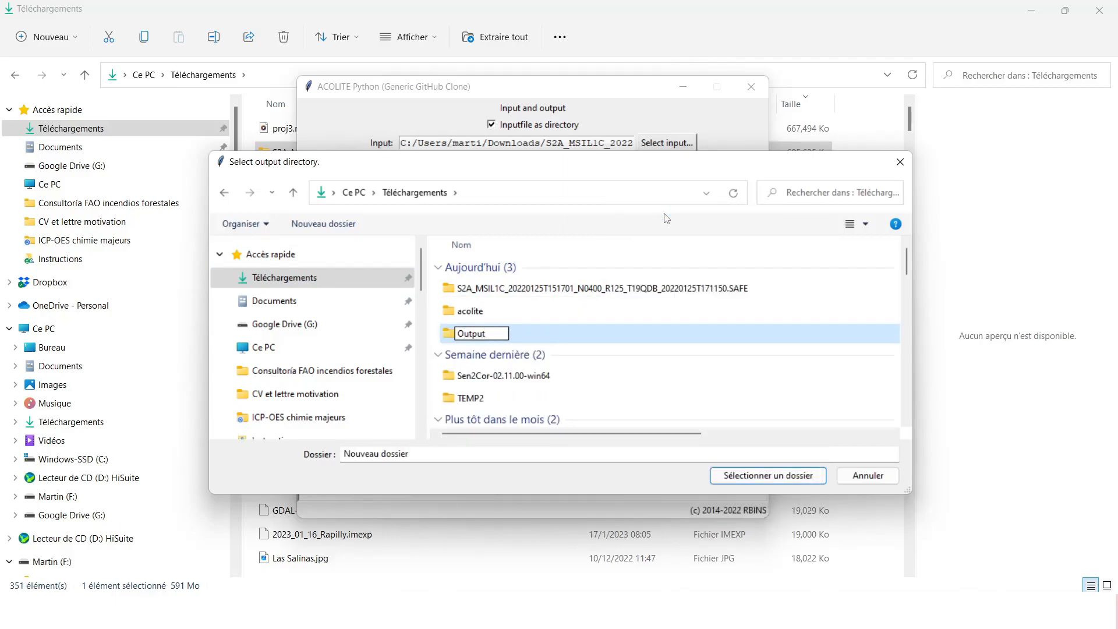
key("Return")
left_click(621, 453)
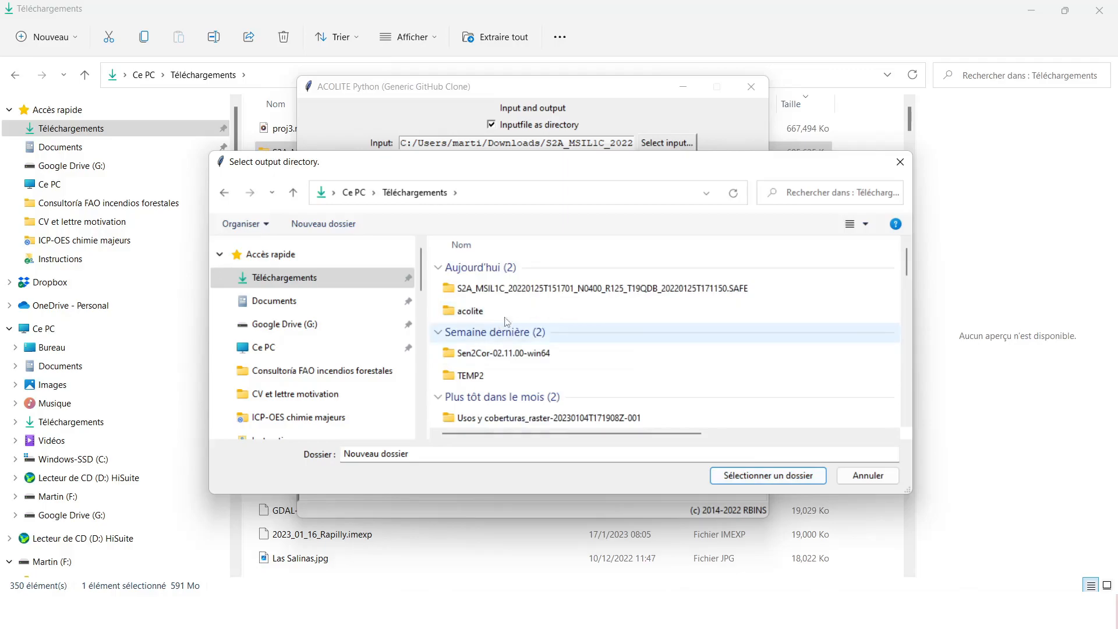
Create a folder named Output2 in Téléchargements
right_click(434, 301)
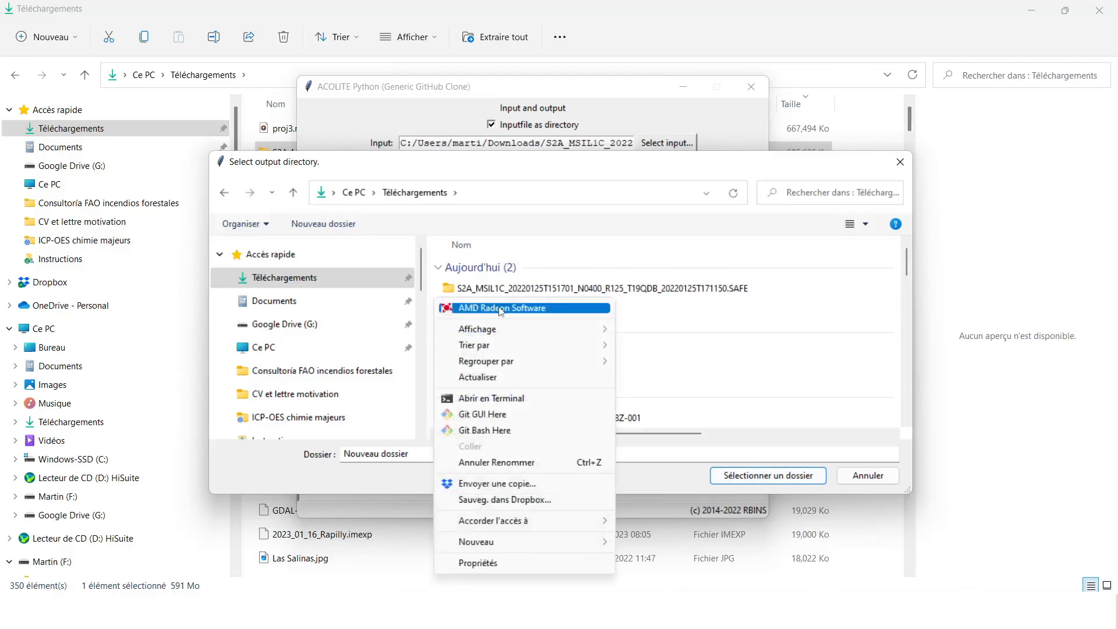
mouse_move(600, 538)
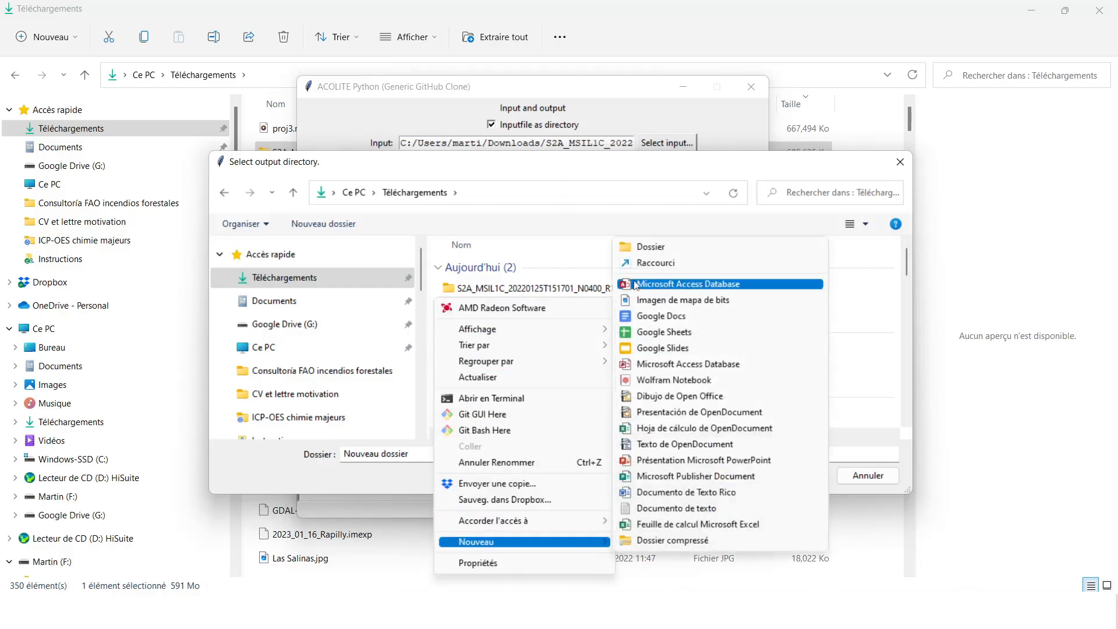
left_click(649, 247)
type("Out")
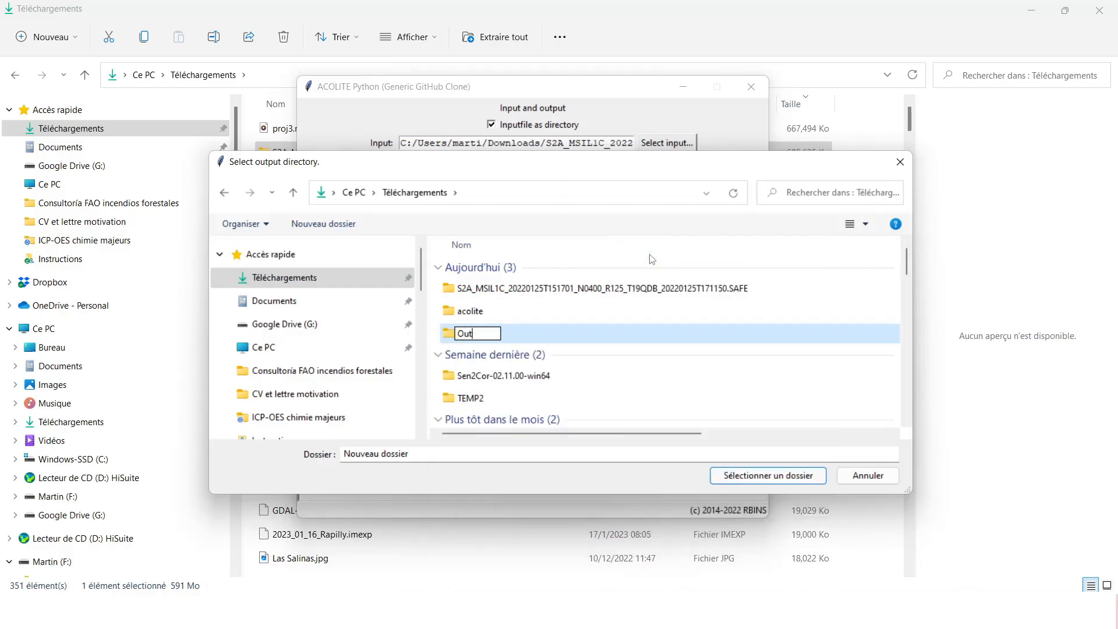
type("put2")
left_click(635, 340)
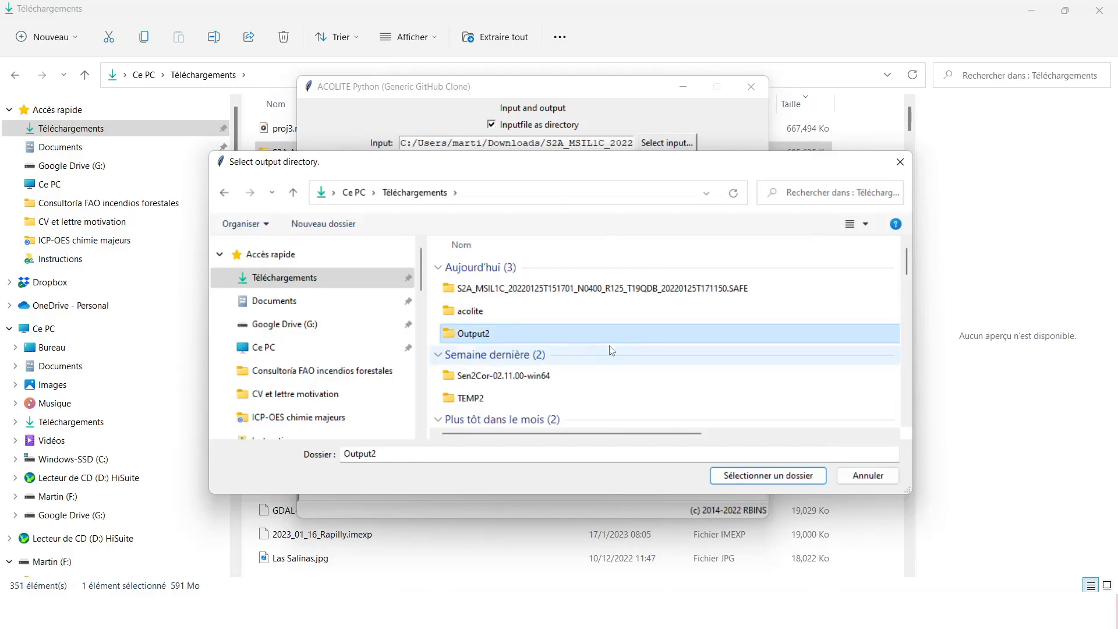
Check the inside of the Output2 folder and set it as ACOLITE's output directory
double_click(579, 340)
left_click(417, 192)
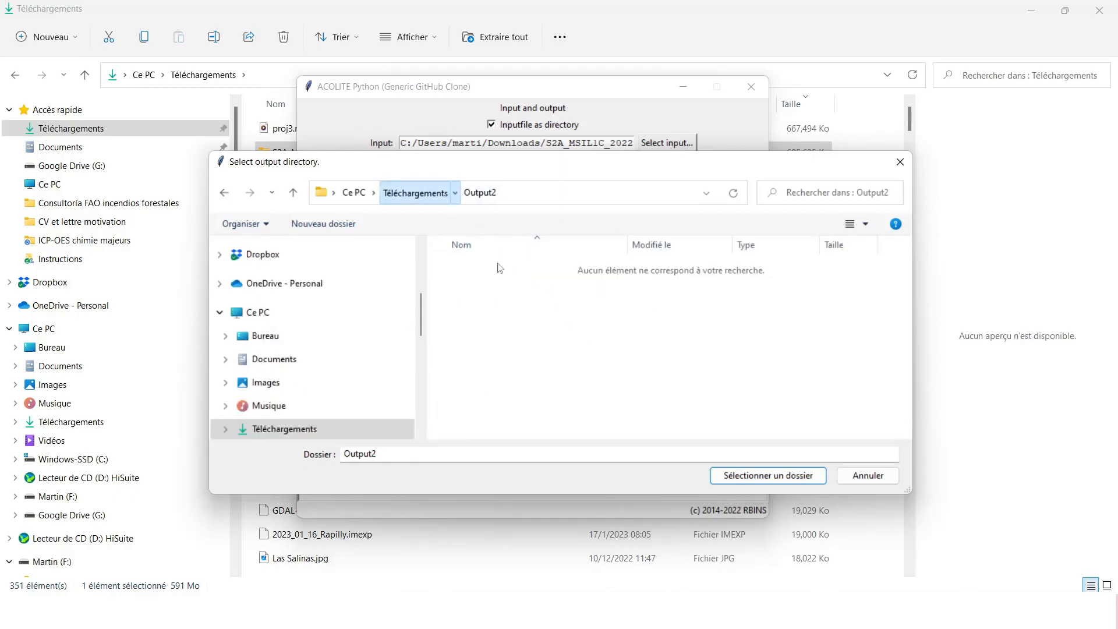
left_click(505, 287)
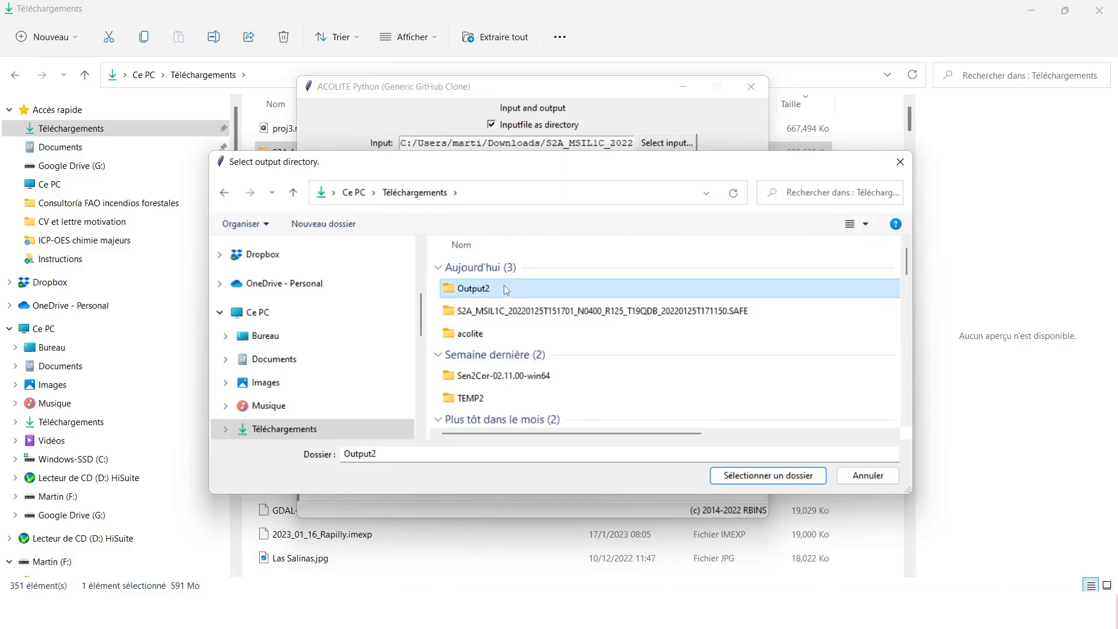
left_click(749, 478)
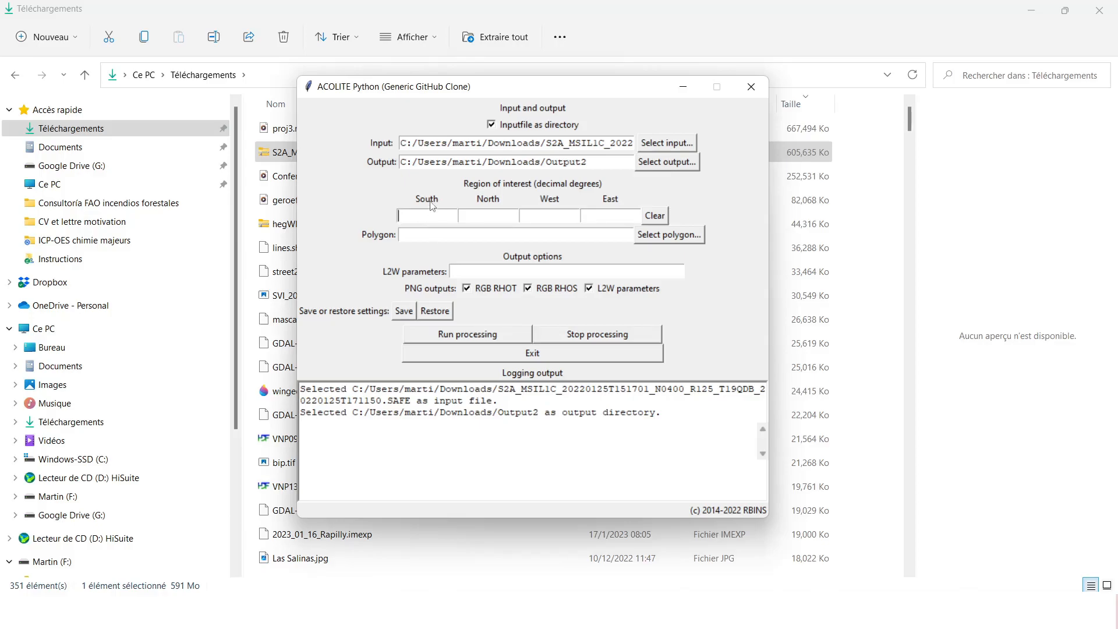
Set the region of interest to South 19.15, North 19.37, West -69.39 and East -69.12, and check each limit
left_click(479, 216)
left_click(549, 214)
left_click(608, 214)
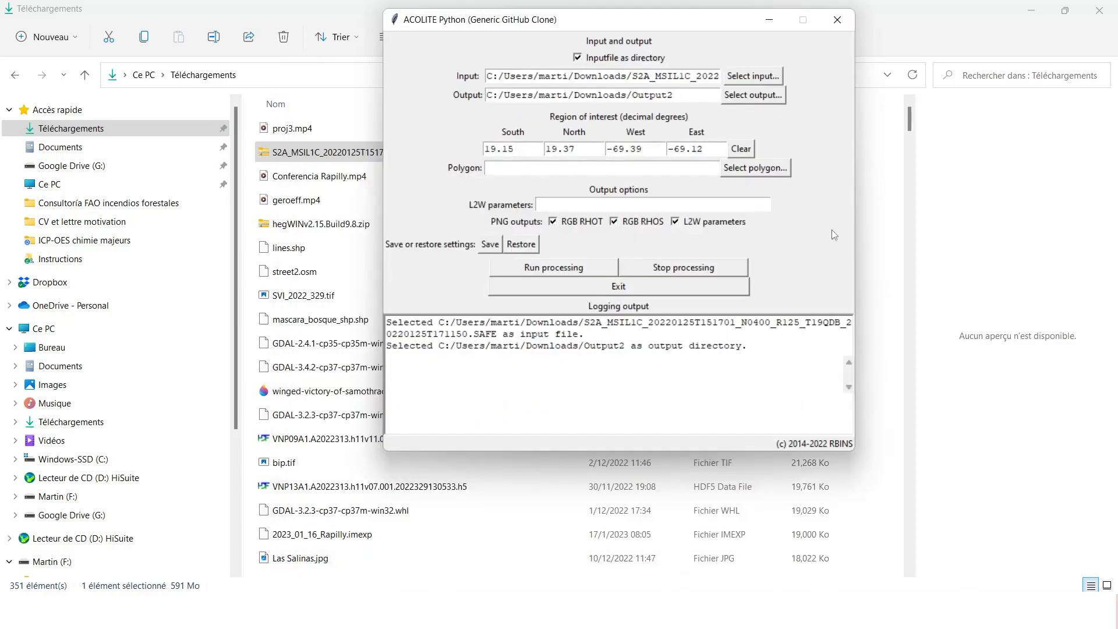
double_click(520, 148)
double_click(561, 151)
left_click_drag(644, 150, 591, 149)
left_click_drag(704, 151, 667, 149)
left_click_drag(566, 24, 526, 76)
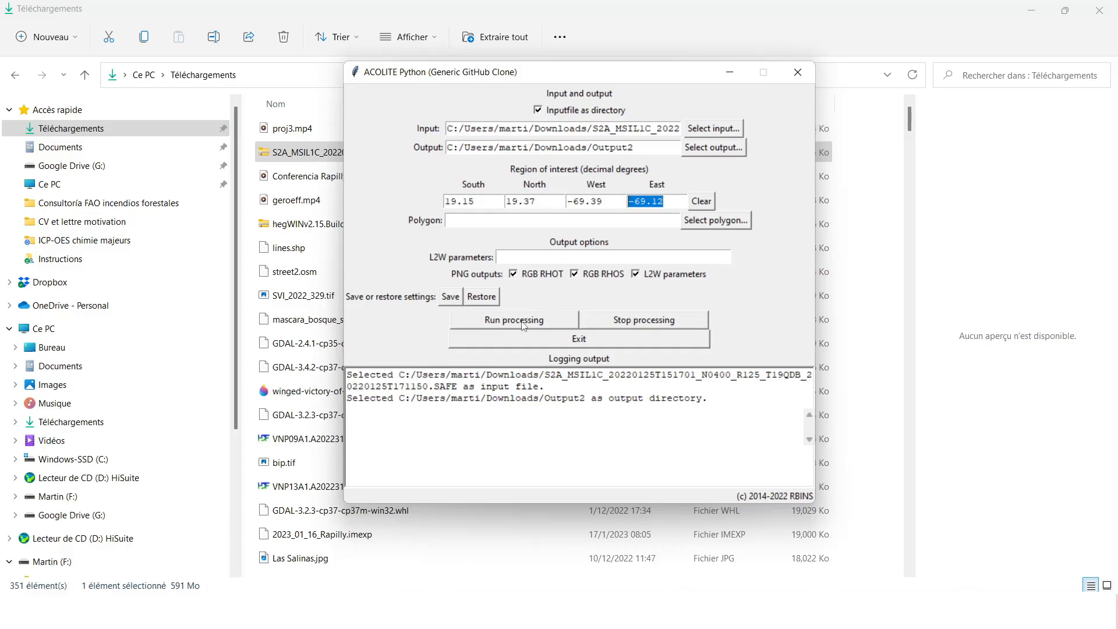
Save the ACOLITE settings as configuracion in the Output2 folder and run the processing until it finishes
left_click(449, 297)
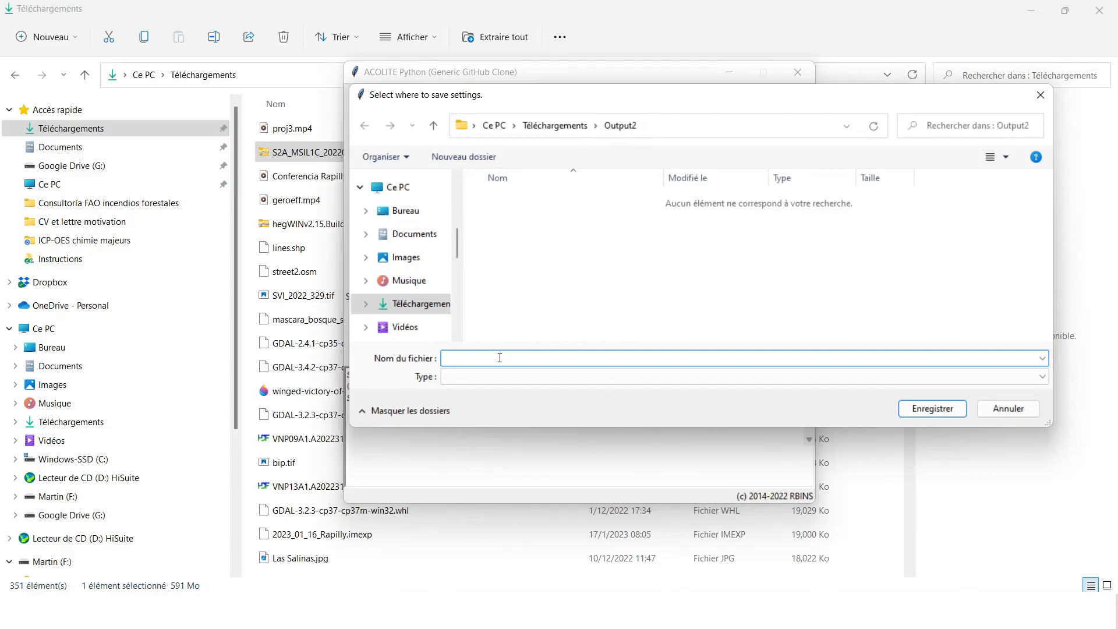
type("configuracion")
left_click(931, 409)
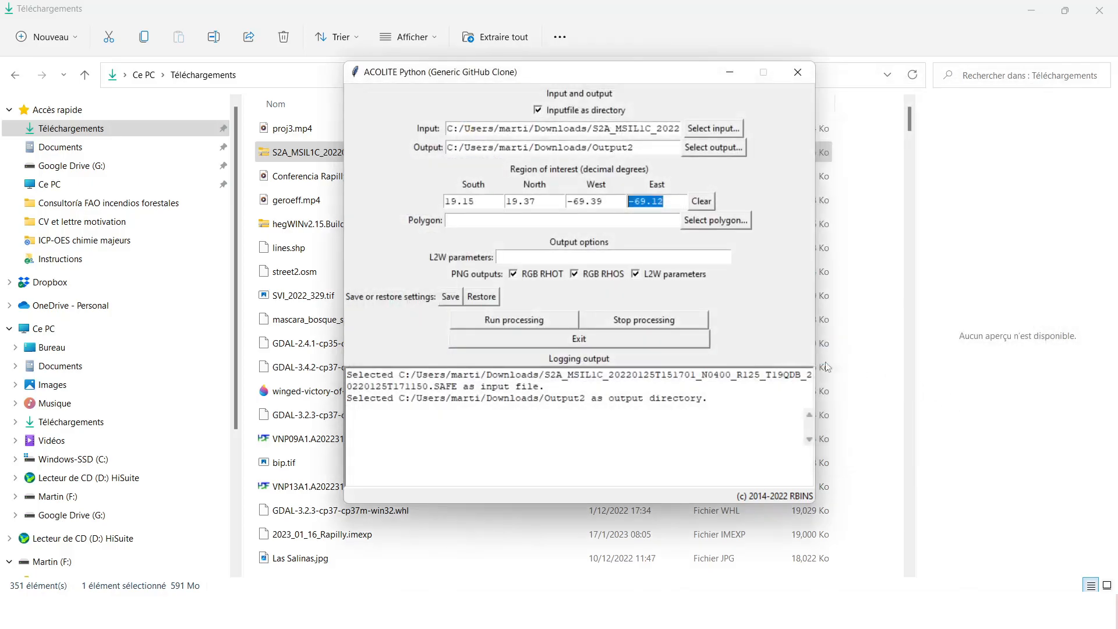
left_click(518, 322)
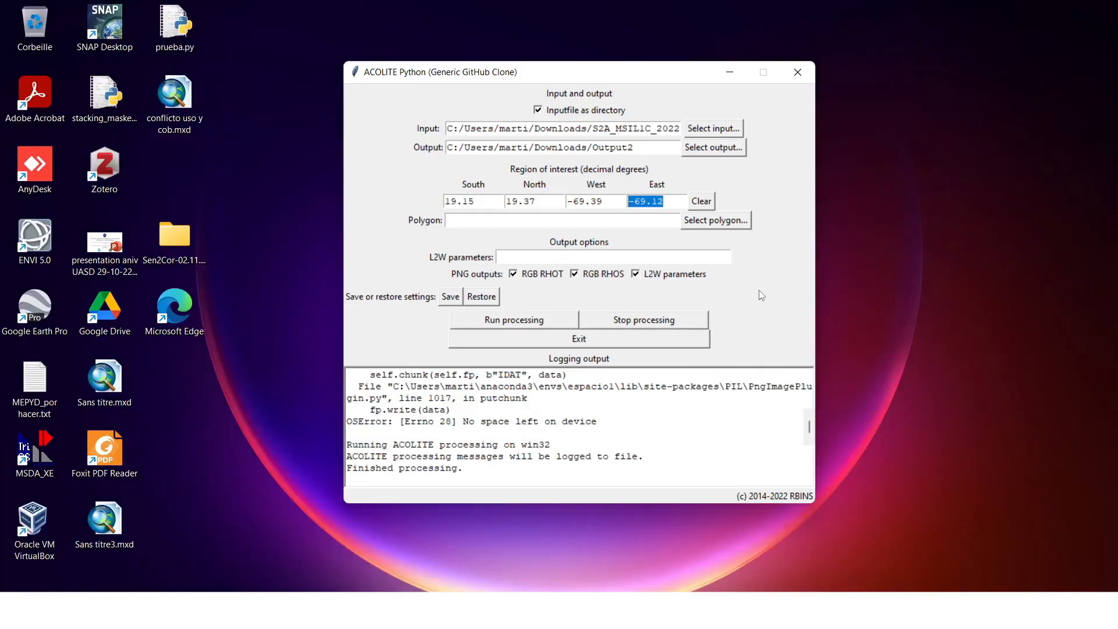
left_click_drag(463, 469, 347, 469)
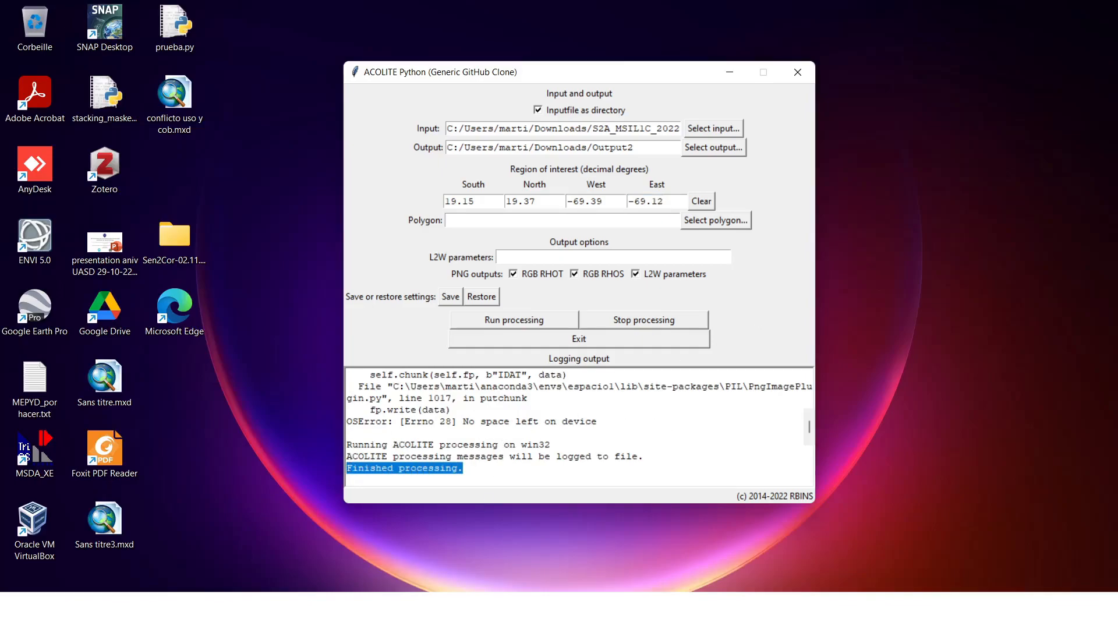
Switch to File Explorer, sort Téléchargements by modification date and open the Output2 folder
left_click(425, 610)
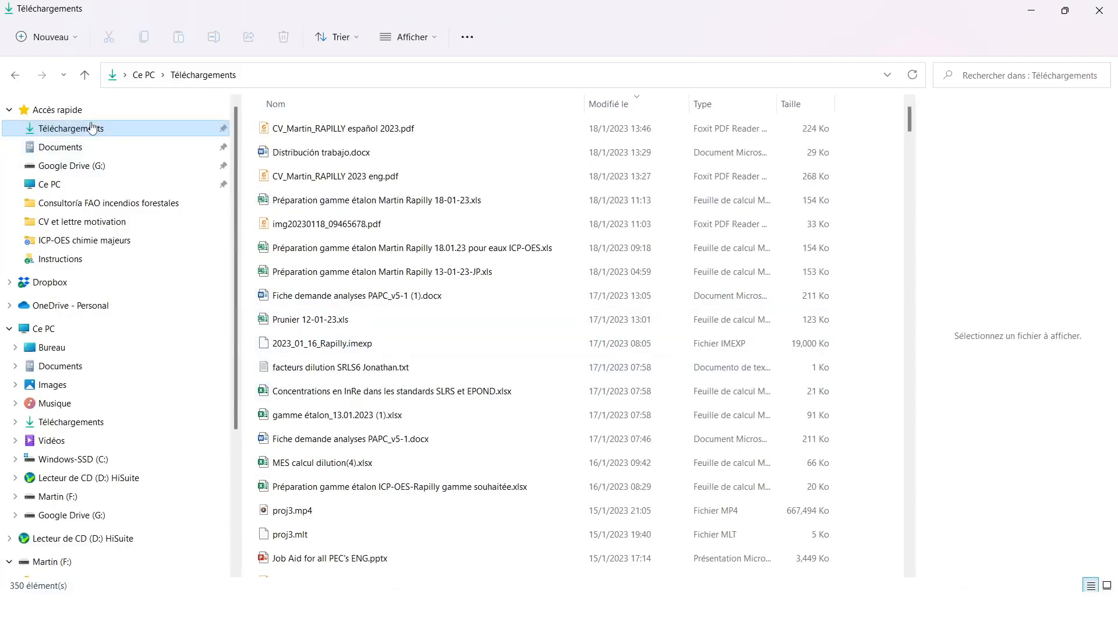
left_click(612, 104)
scroll(324, 333, "down", 12)
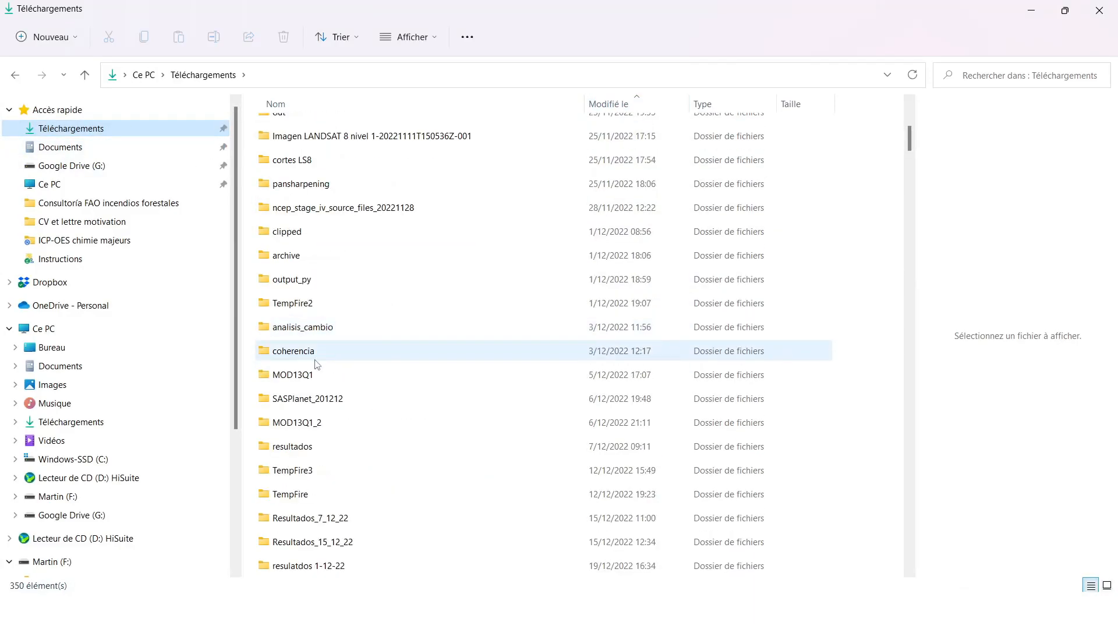
scroll(290, 271, "up", 1)
double_click(289, 271)
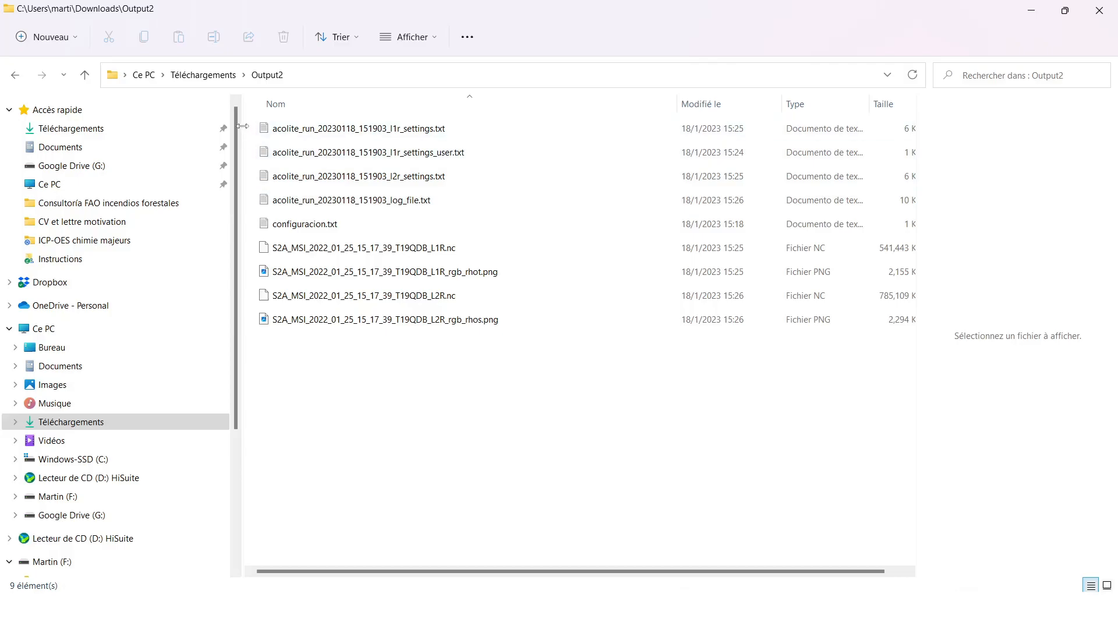
Examine the acolite_run settings and log text files and the L1R and L2R NetCDF files in Output2
left_click_drag(253, 120, 335, 207)
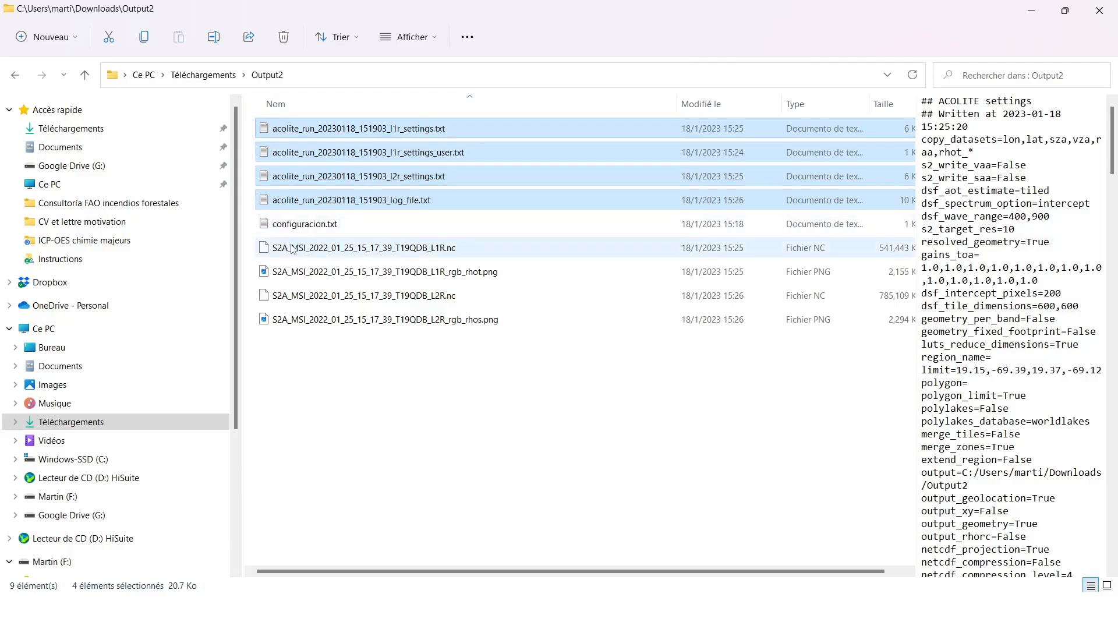
left_click(268, 250)
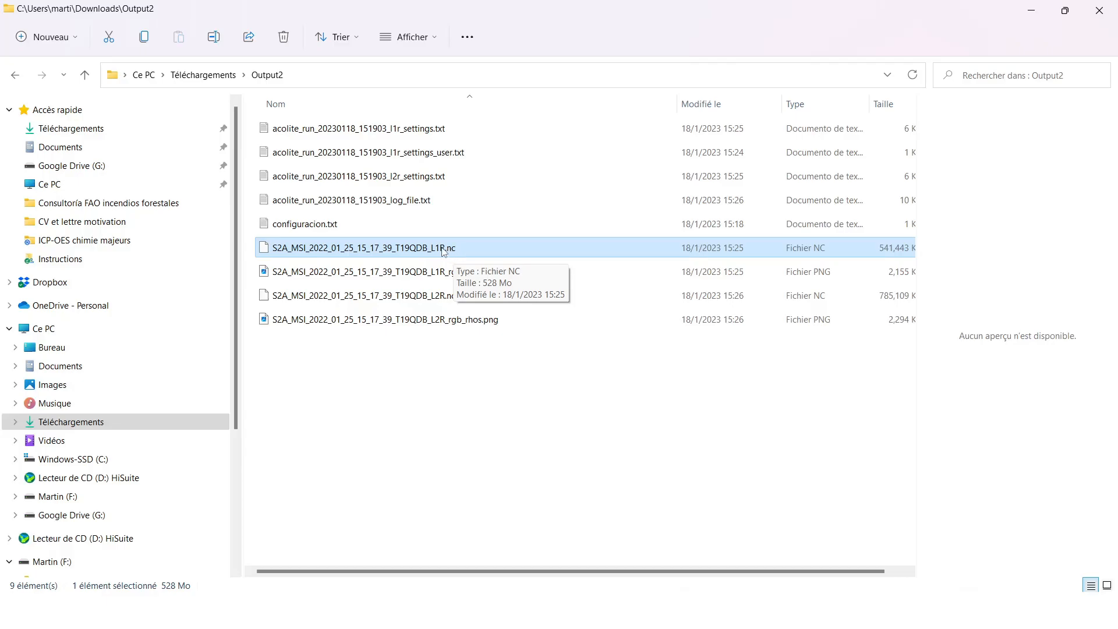
left_click(399, 250)
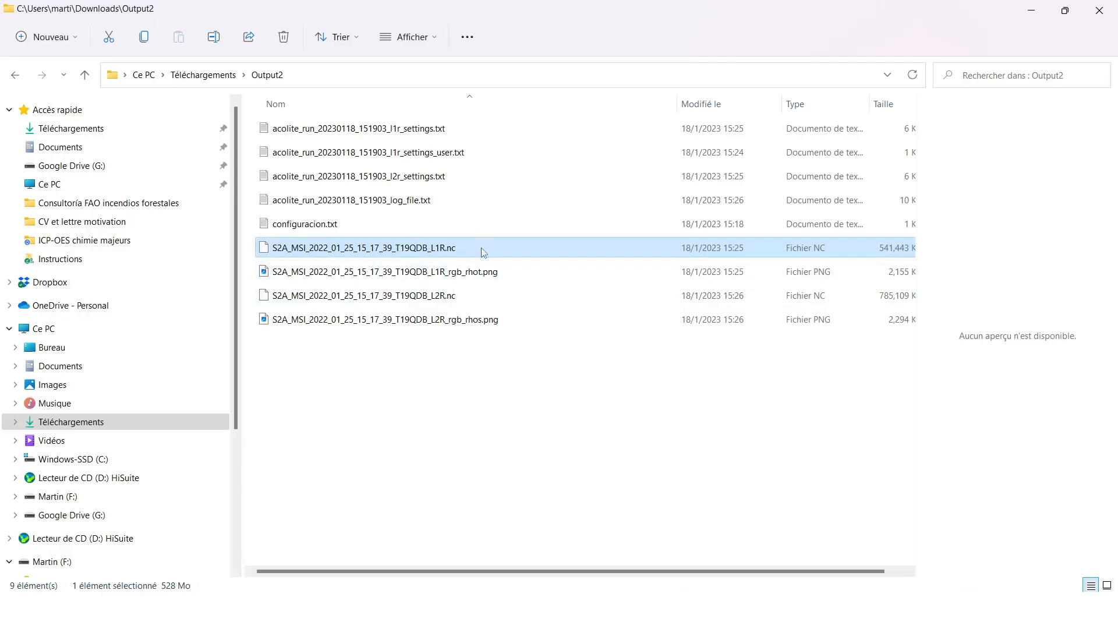
left_click(462, 296)
Compare the previews of the L1R_rgb_rhot.png and L2R_rgb_rhos.png images
left_click(467, 272)
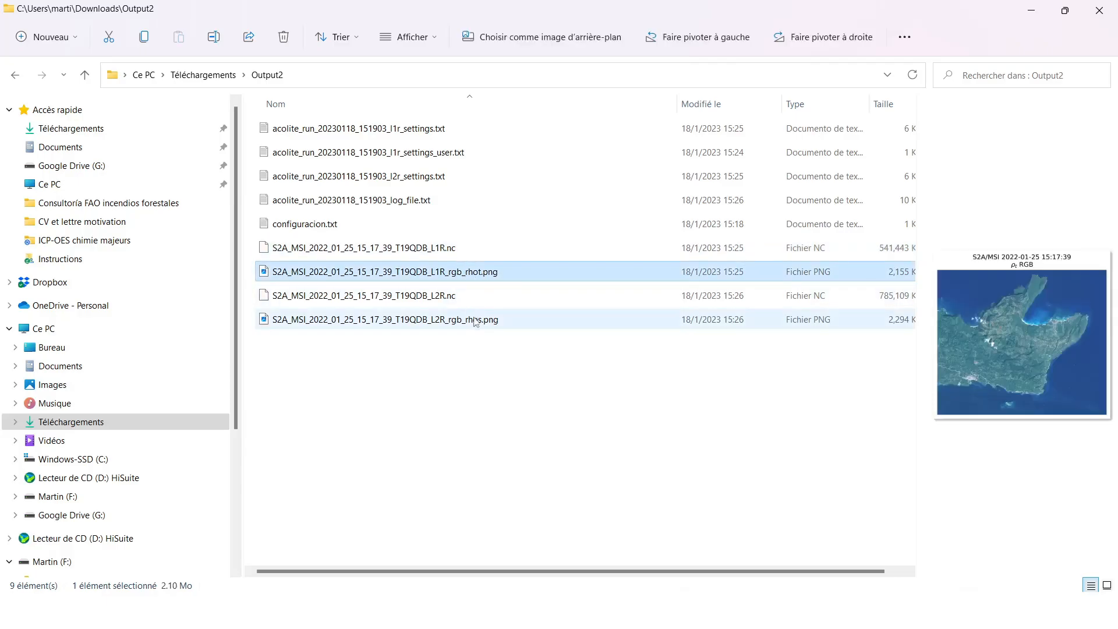
left_click(475, 320)
left_click(487, 278)
left_click(482, 322)
left_click(488, 275)
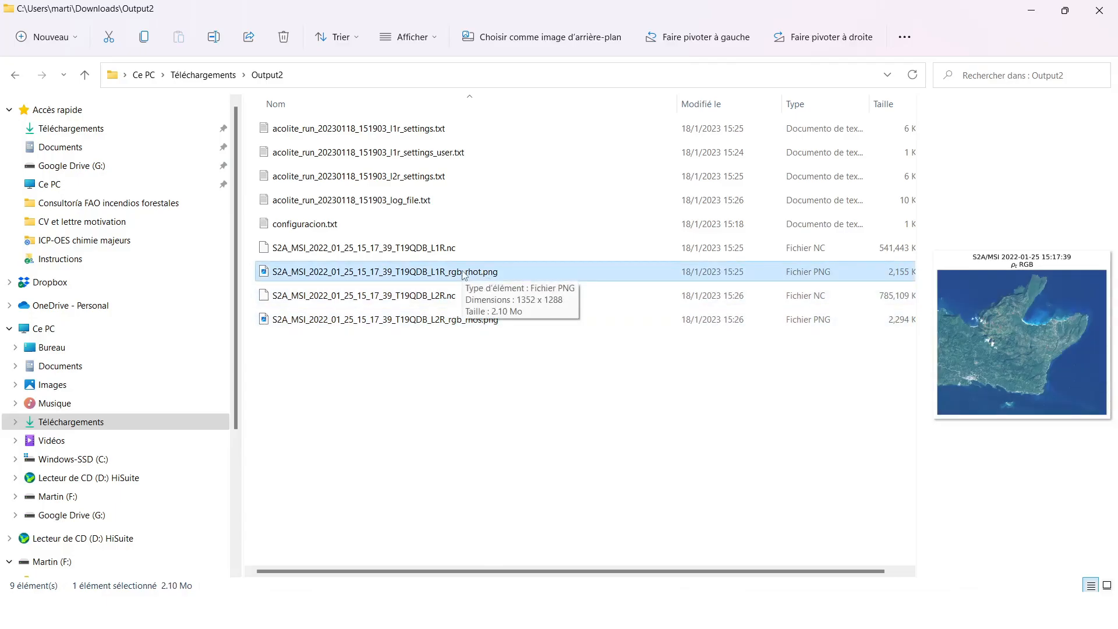
Open L1R_rgb_rhot.png in the image viewer, compare it with L2R_rgb_rhos.png, and close the viewer
double_click(465, 273)
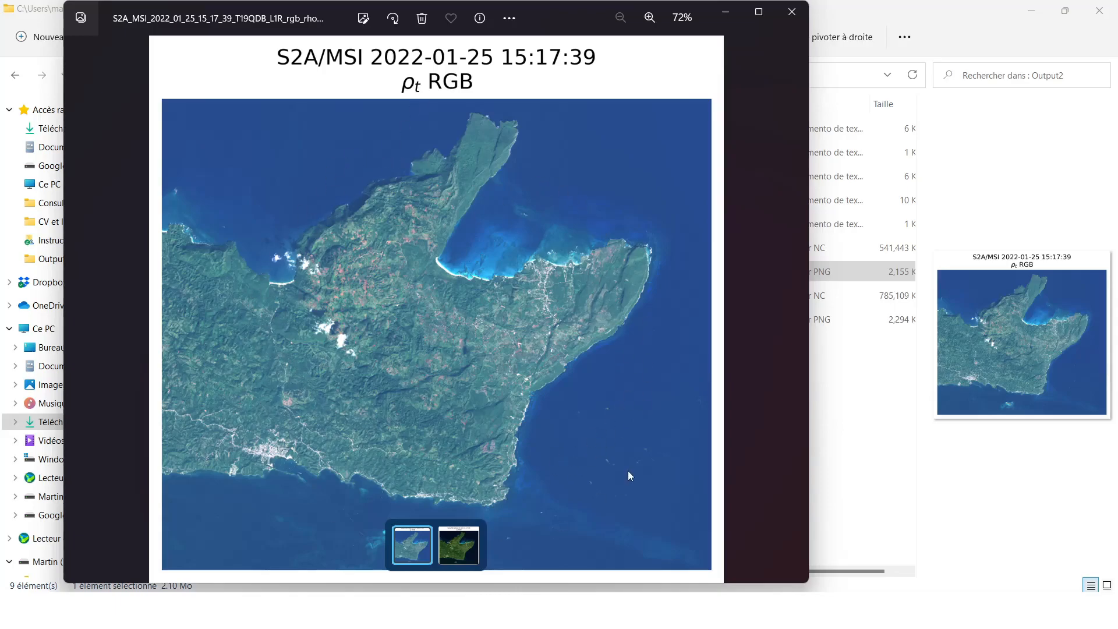
left_click(795, 310)
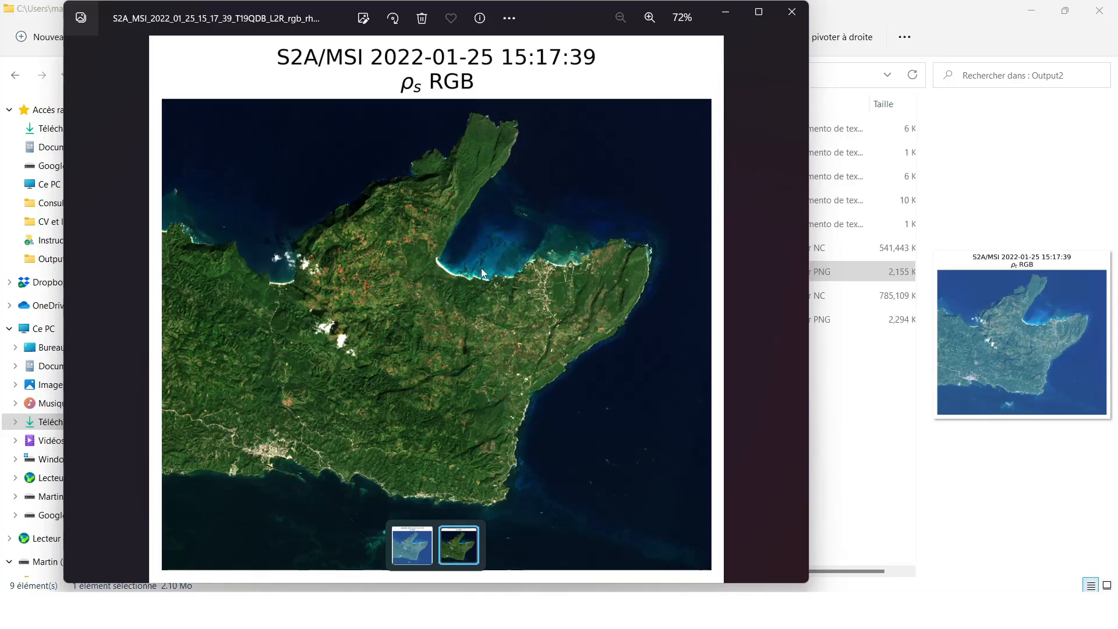
left_click(791, 13)
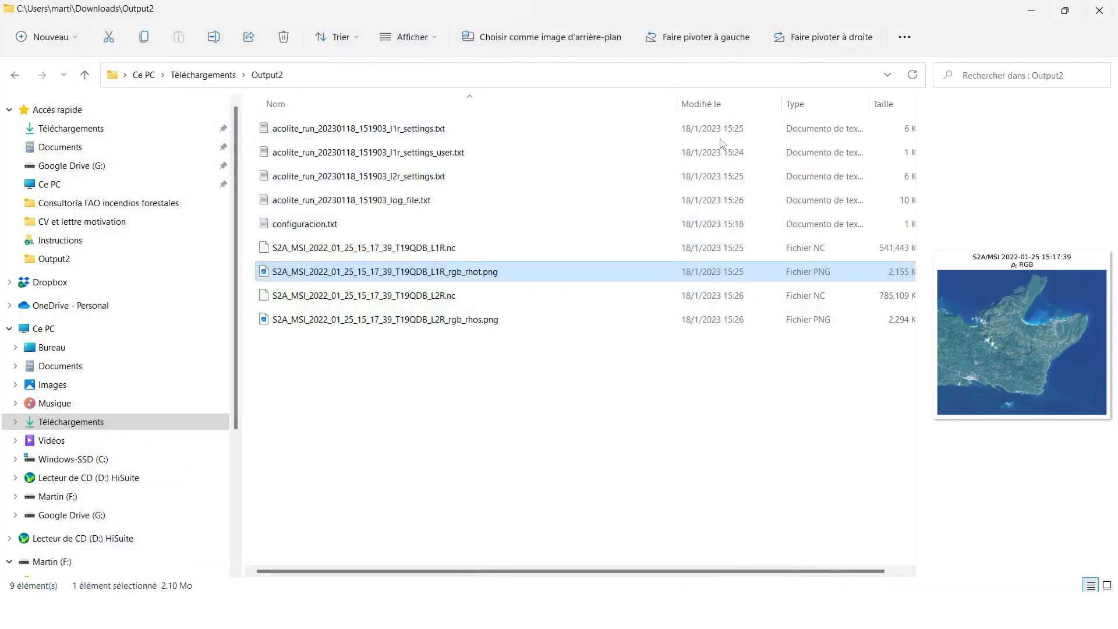
left_click(449, 453)
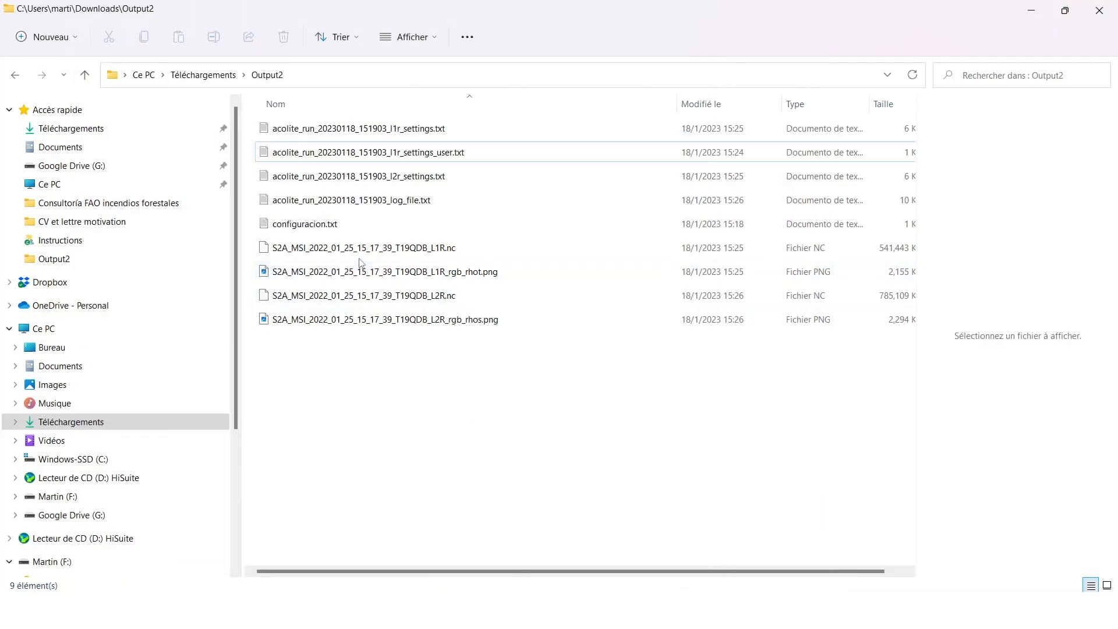
Open acolite_run_20230118_151903_l1r_settings_user.txt from Output2 in Notepad with the window maximized
left_click(366, 156)
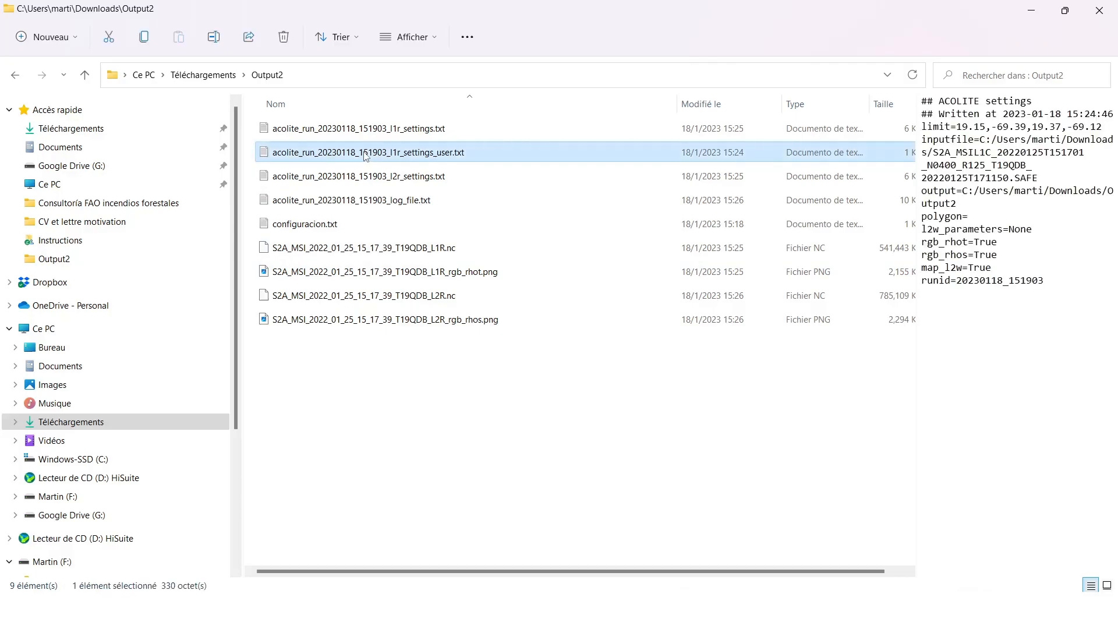
right_click(444, 158)
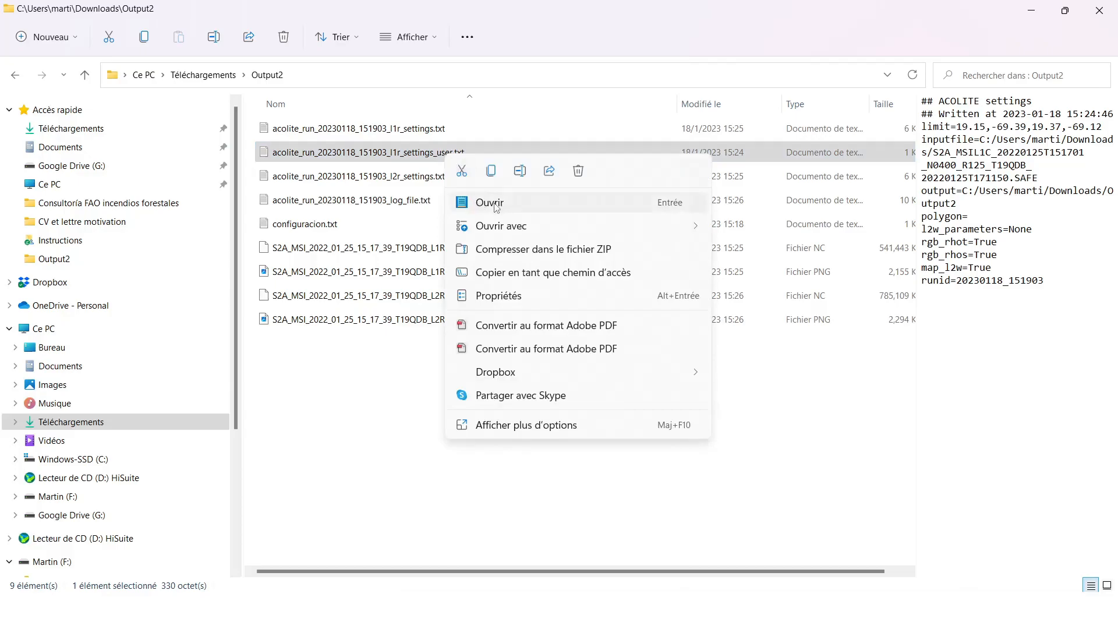
mouse_move(507, 228)
left_click(768, 228)
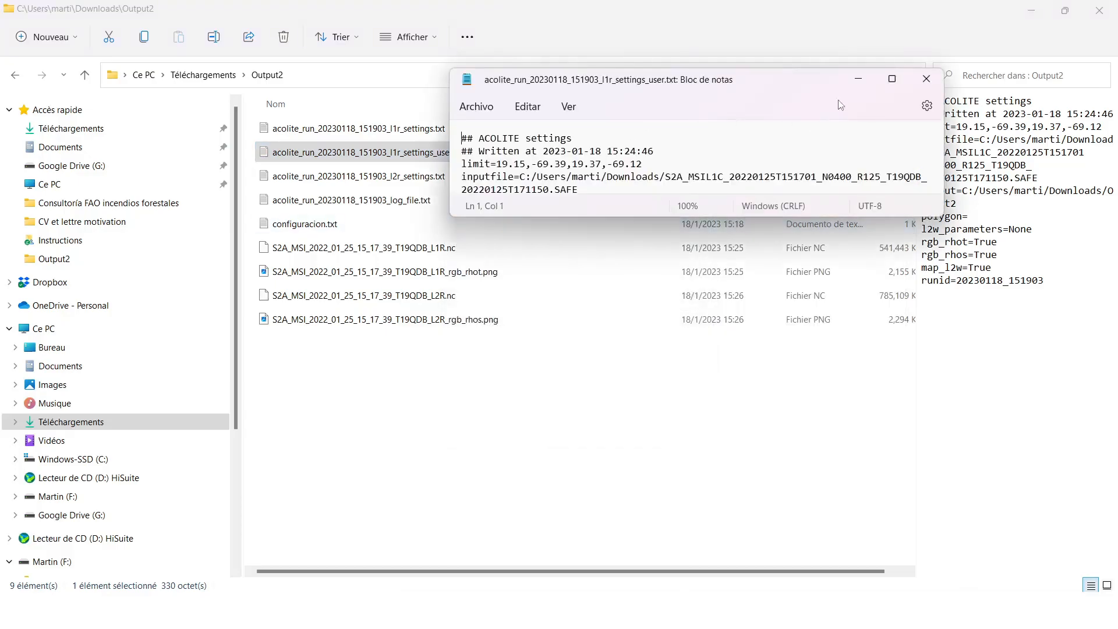
left_click(891, 79)
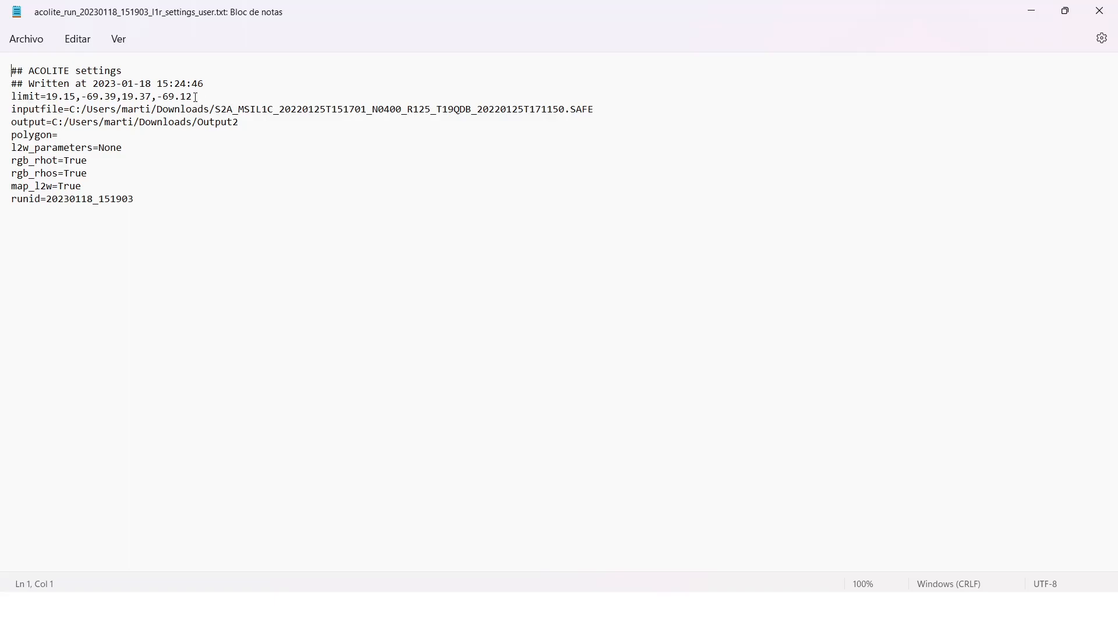
Review the limit, inputfile, output, polygon, RGB and map_l2w entries in the user settings file
left_click_drag(203, 99, 49, 95)
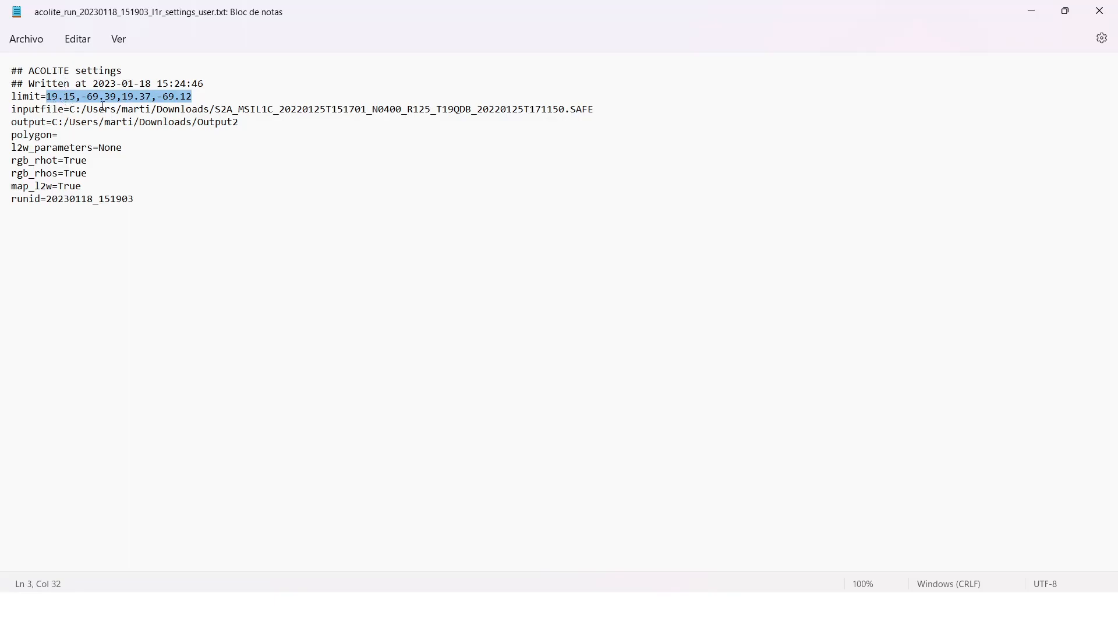
left_click_drag(40, 109, 47, 109)
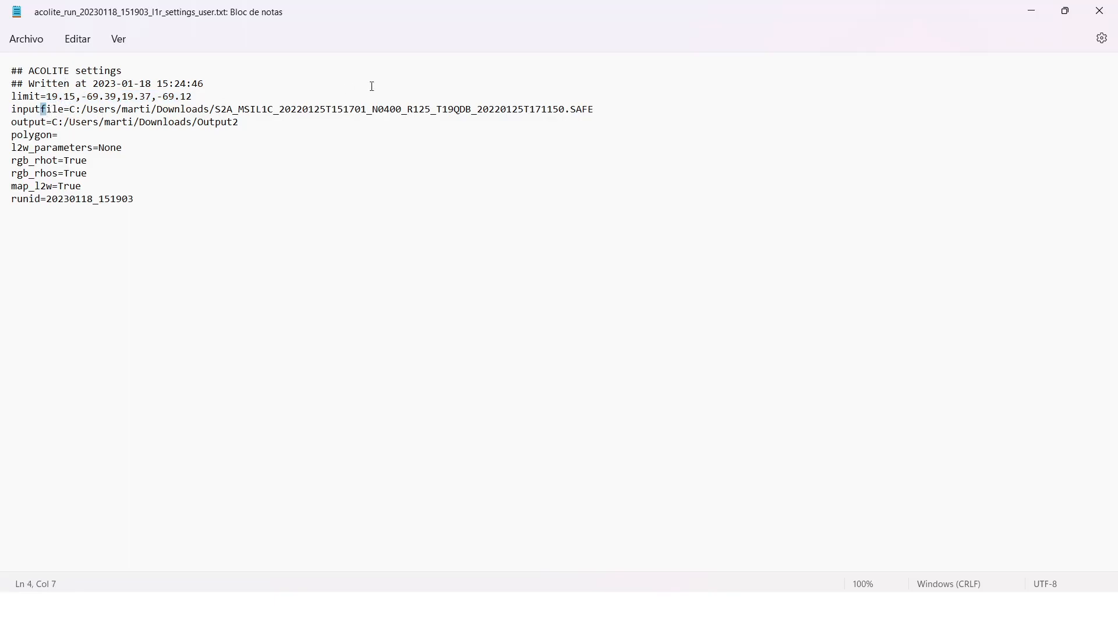
left_click_drag(594, 110, 115, 110)
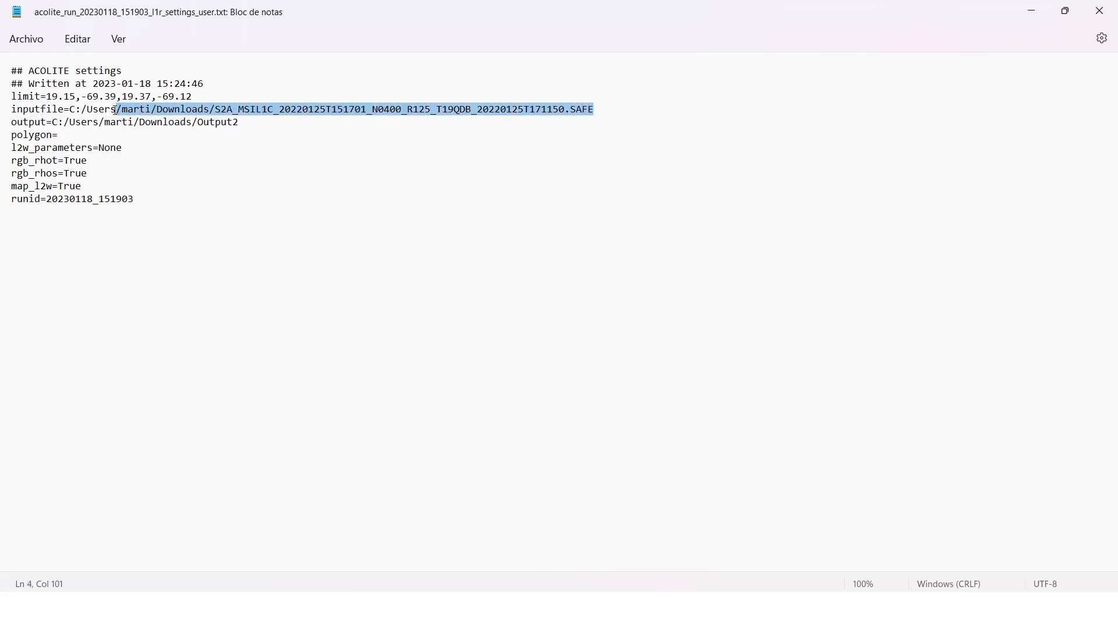
left_click_drag(256, 128, 55, 125)
left_click(64, 136)
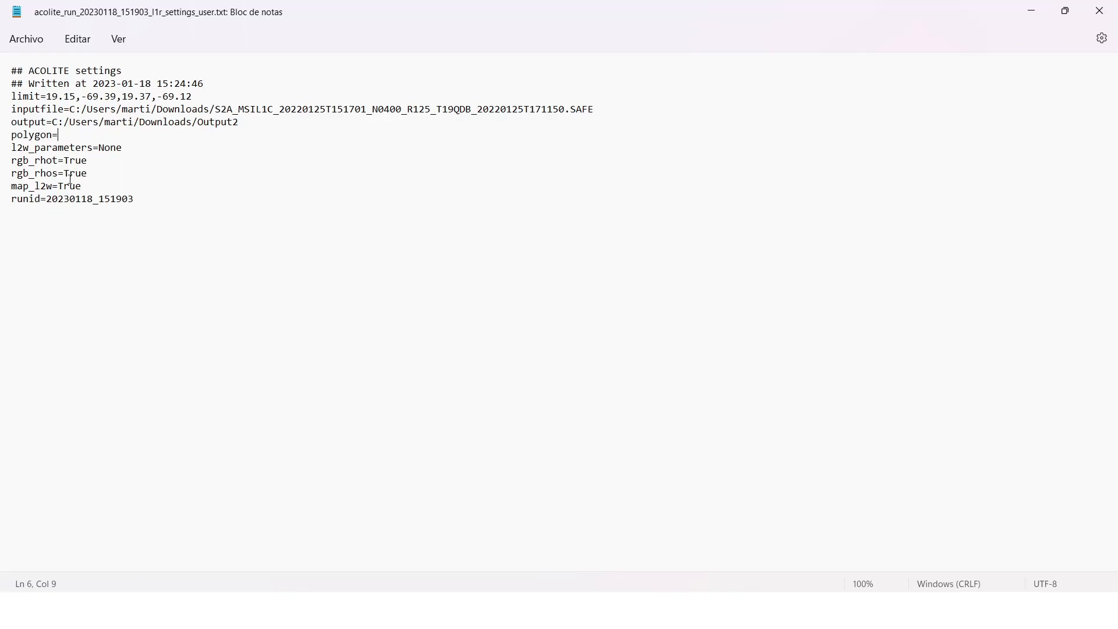
left_click_drag(91, 161, 58, 184)
left_click(107, 187)
Switch to the ACOLITE GitHub repository in the browser and open the releases page linked under Distribution
key("alt+Tab")
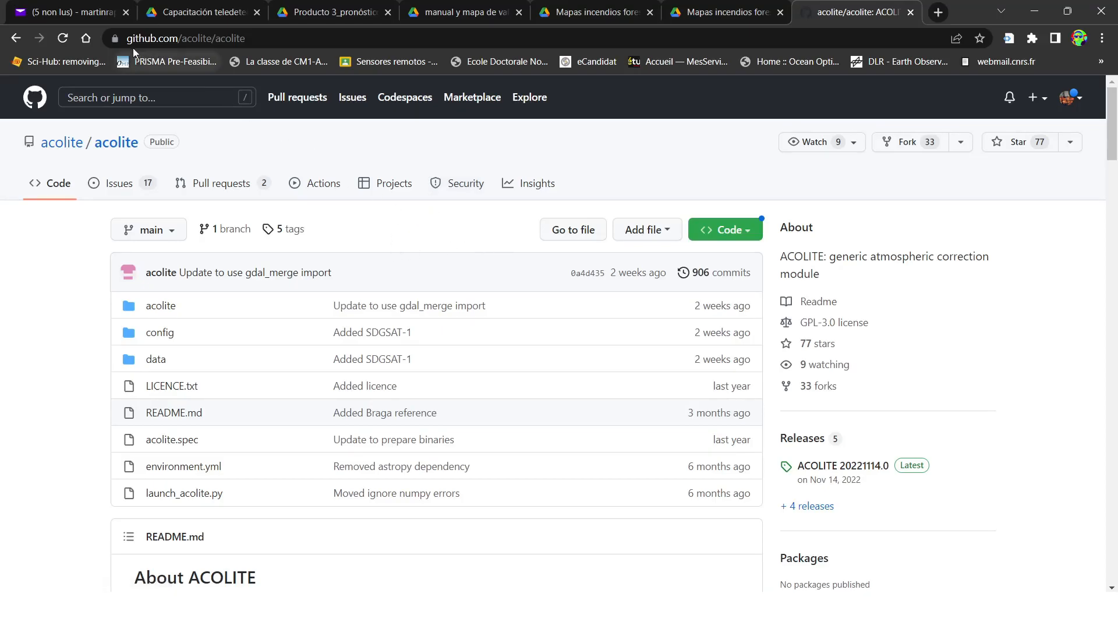
scroll(346, 291, "down", 10)
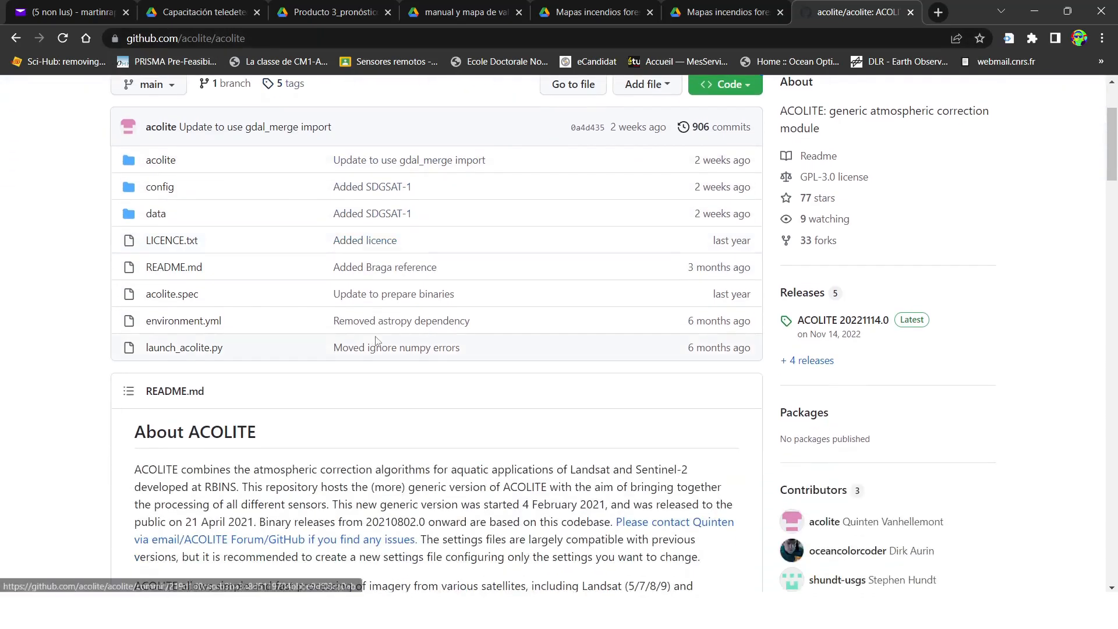
scroll(346, 291, "down", 18)
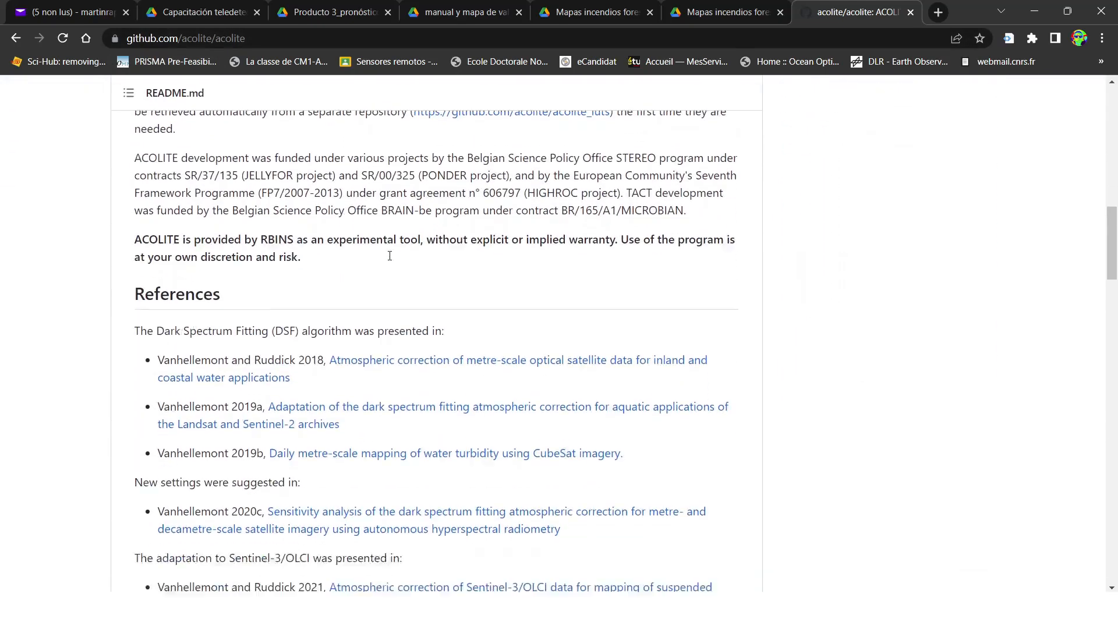
scroll(397, 265, "down", 2)
scroll(378, 265, "up", 1)
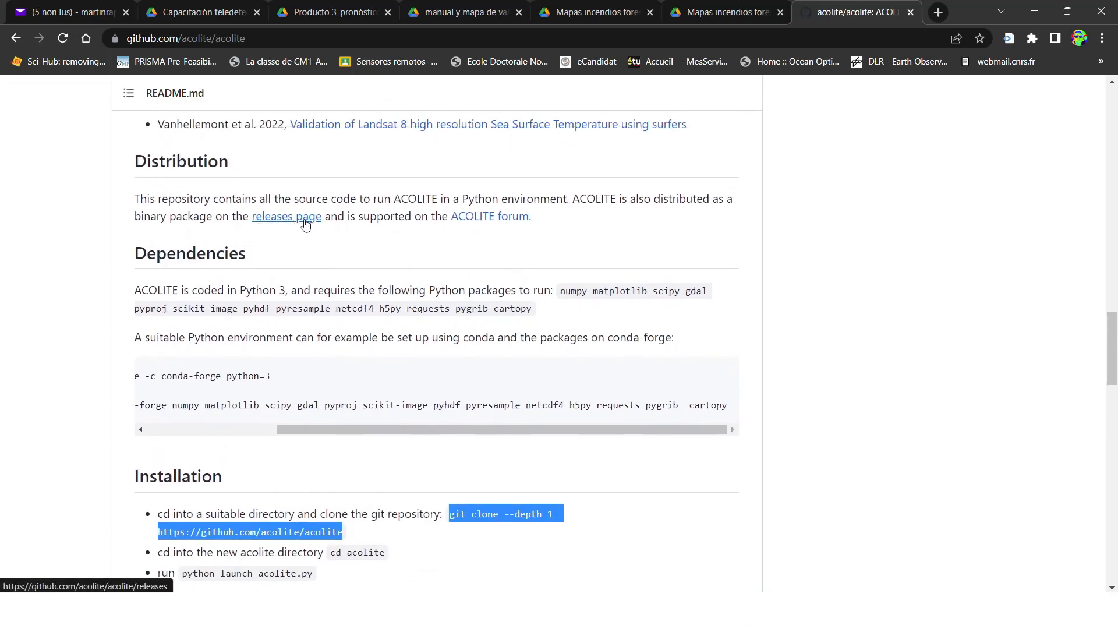
left_click(295, 217)
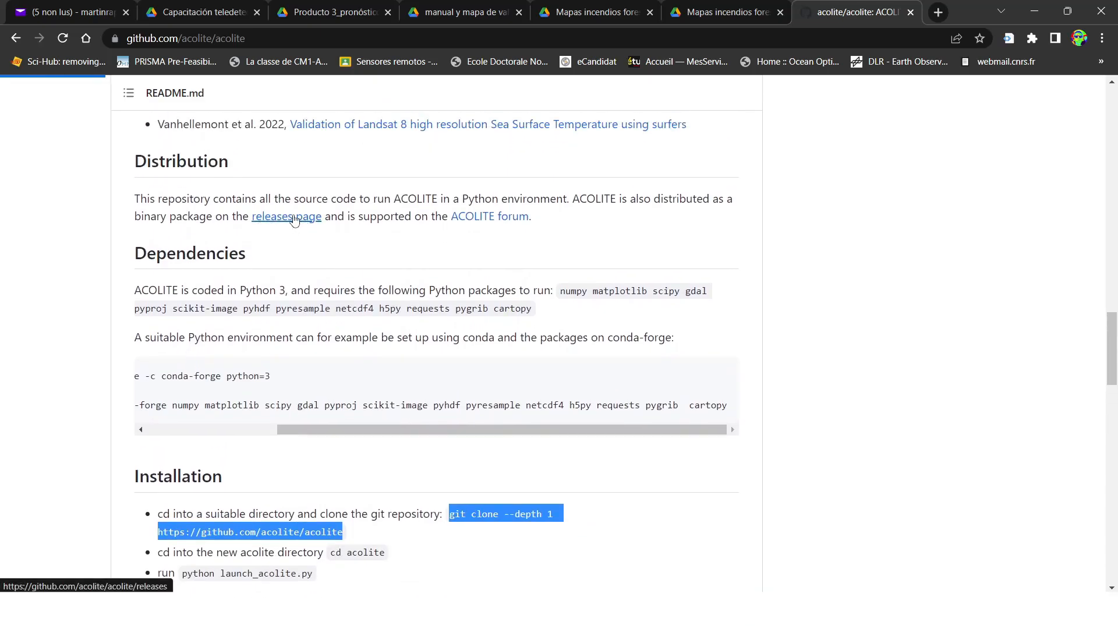
Download acolite_manual_20221114.0.pdf from the ACOLITE 20221114.0 release assets and open it
scroll(411, 329, "down", 1)
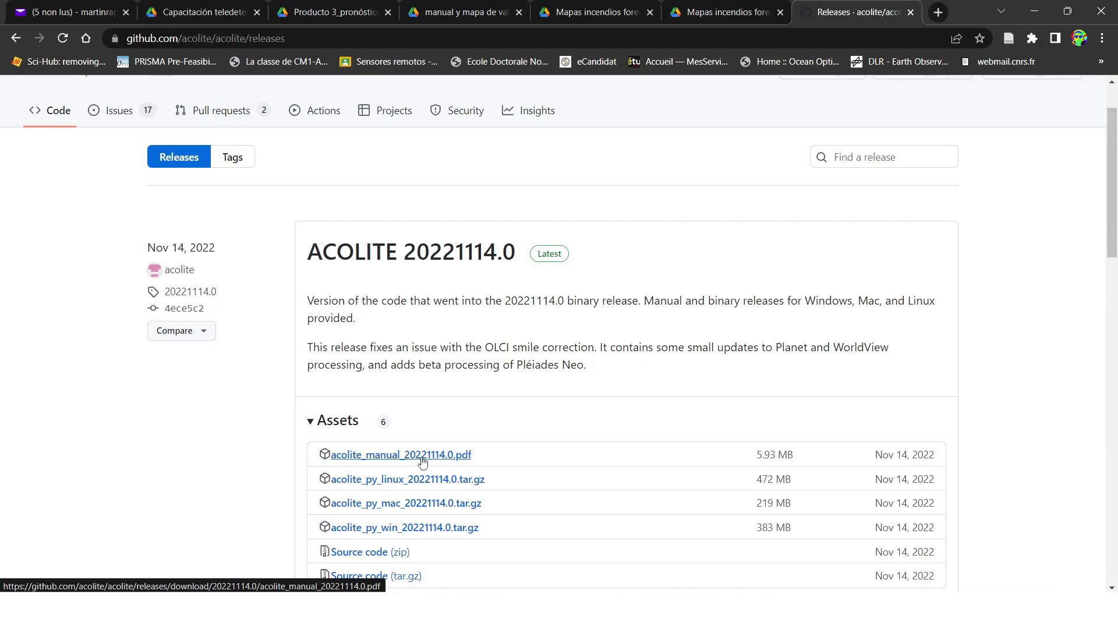
left_click(461, 459)
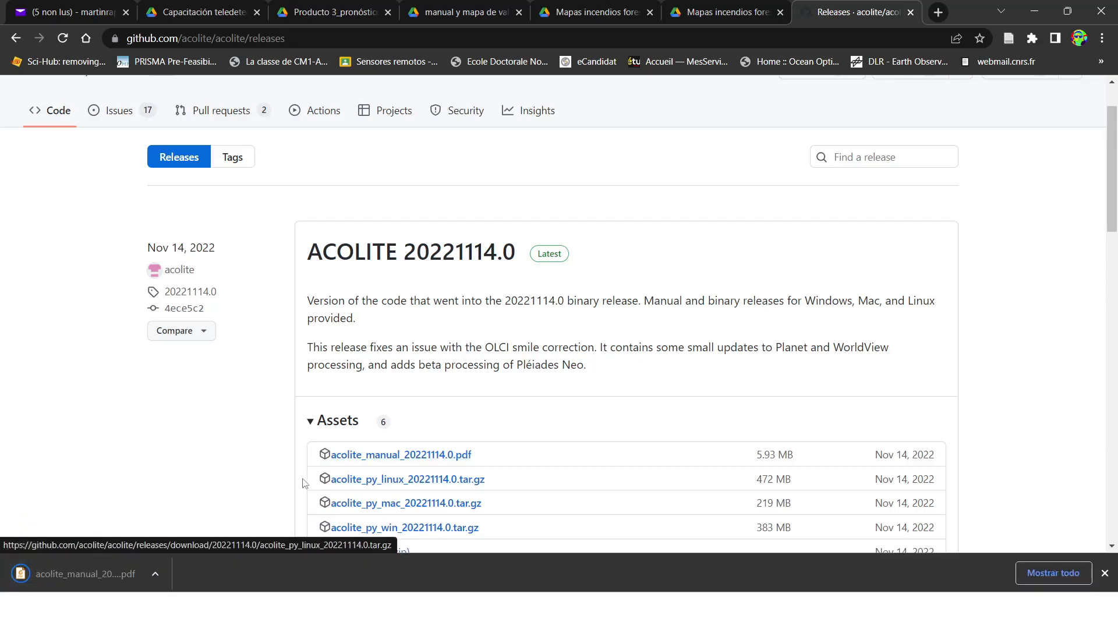
left_click(90, 575)
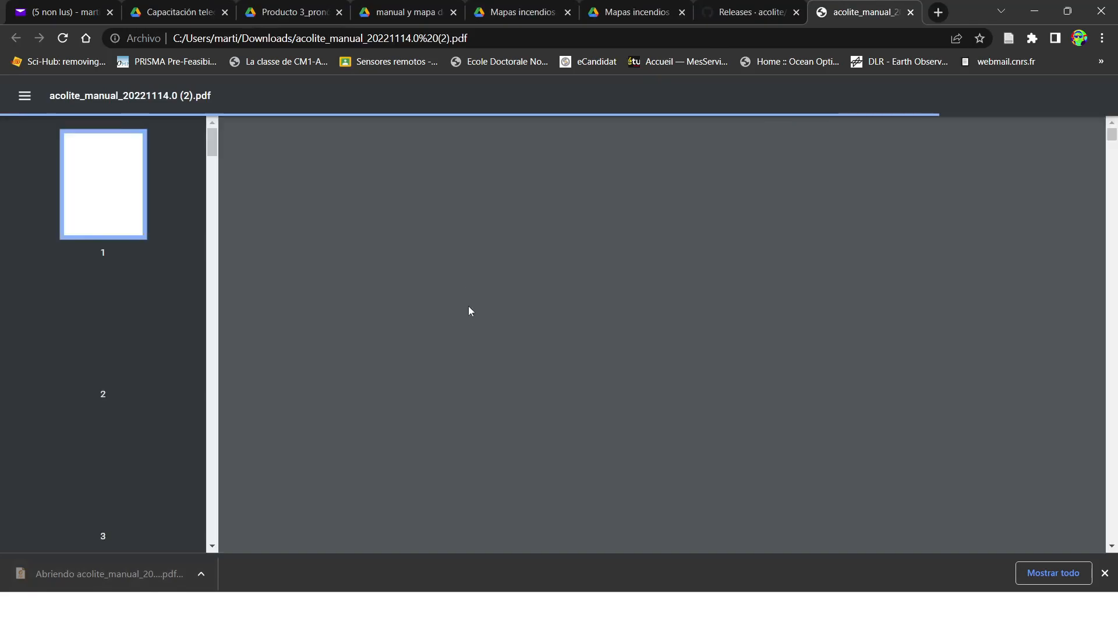
Look through the ACOLITE user manual from the introduction to section 4, Processing options
scroll(602, 290, "down", 4)
scroll(601, 290, "down", 3)
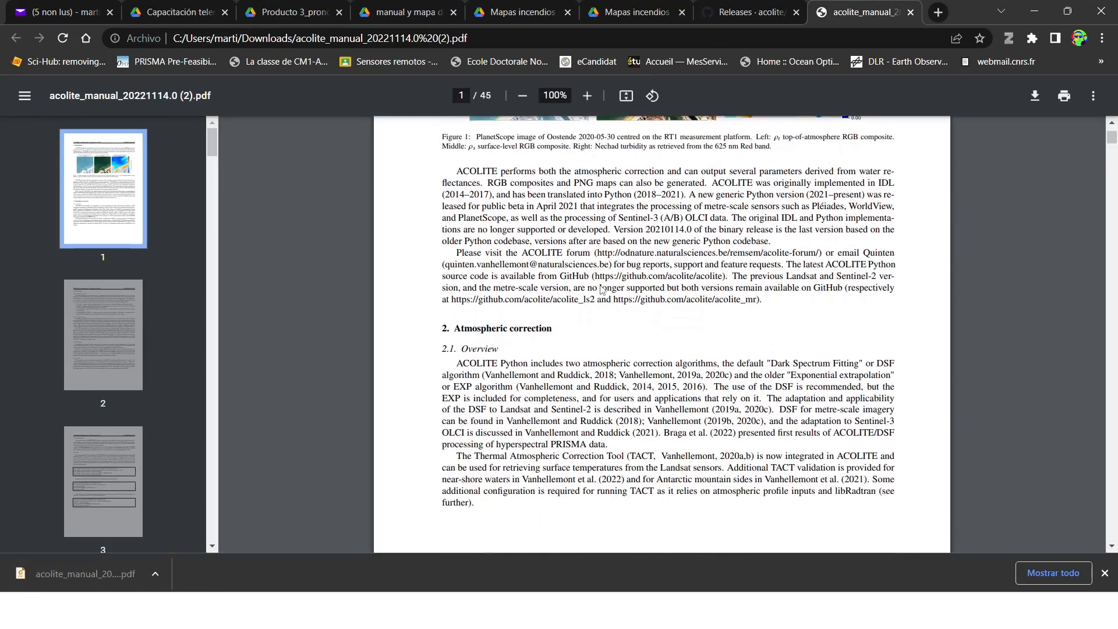
scroll(602, 291, "down", 2)
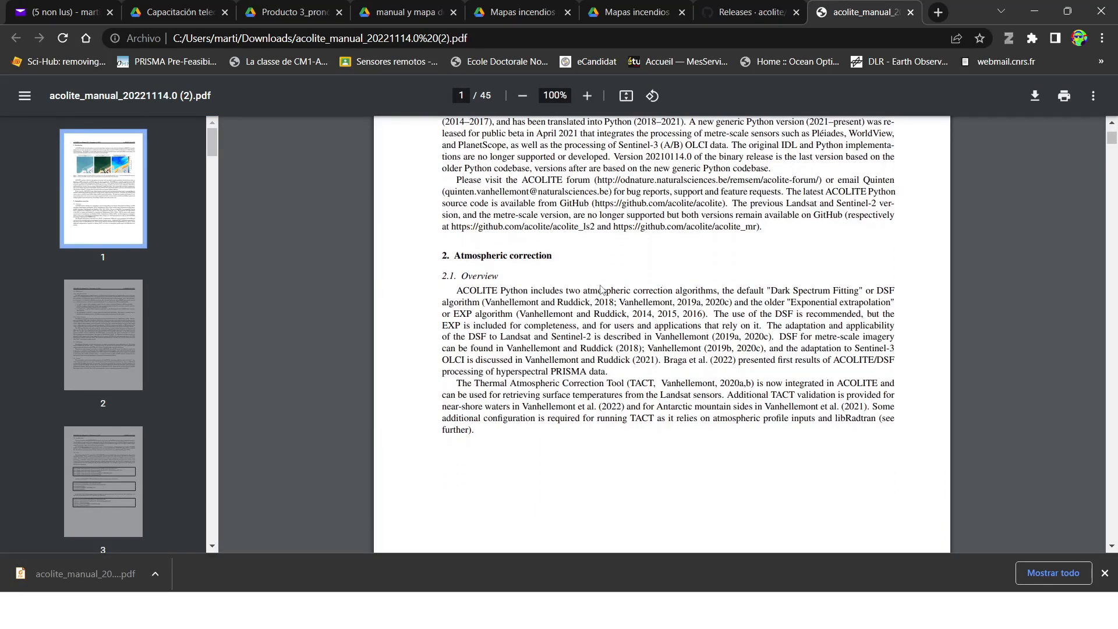
scroll(602, 290, "down", 1)
scroll(602, 280, "down", 4)
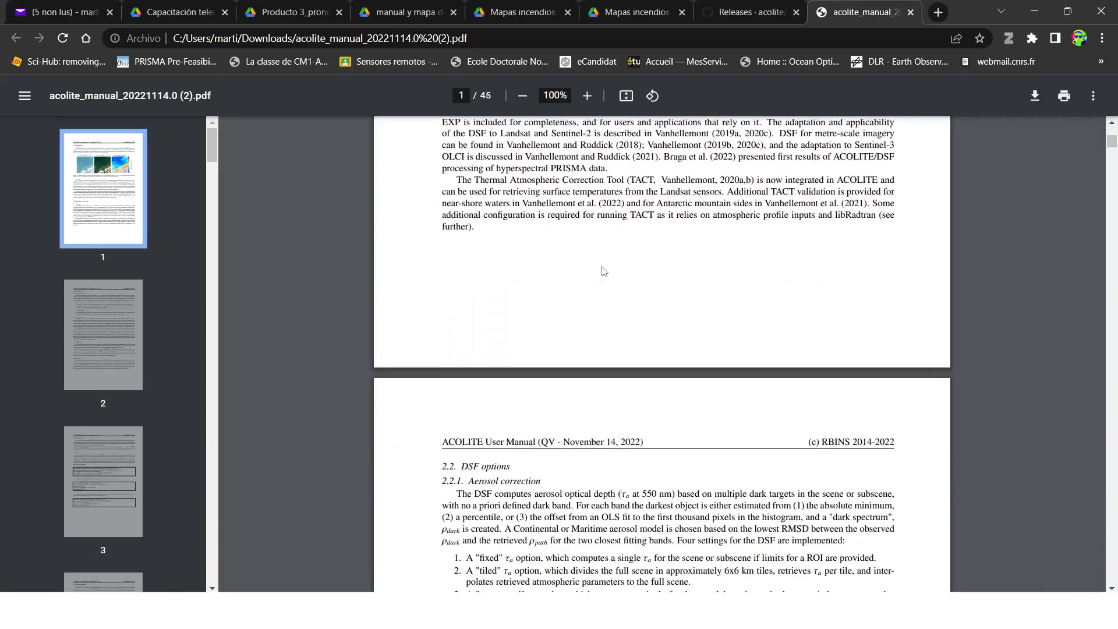
scroll(604, 269, "down", 18)
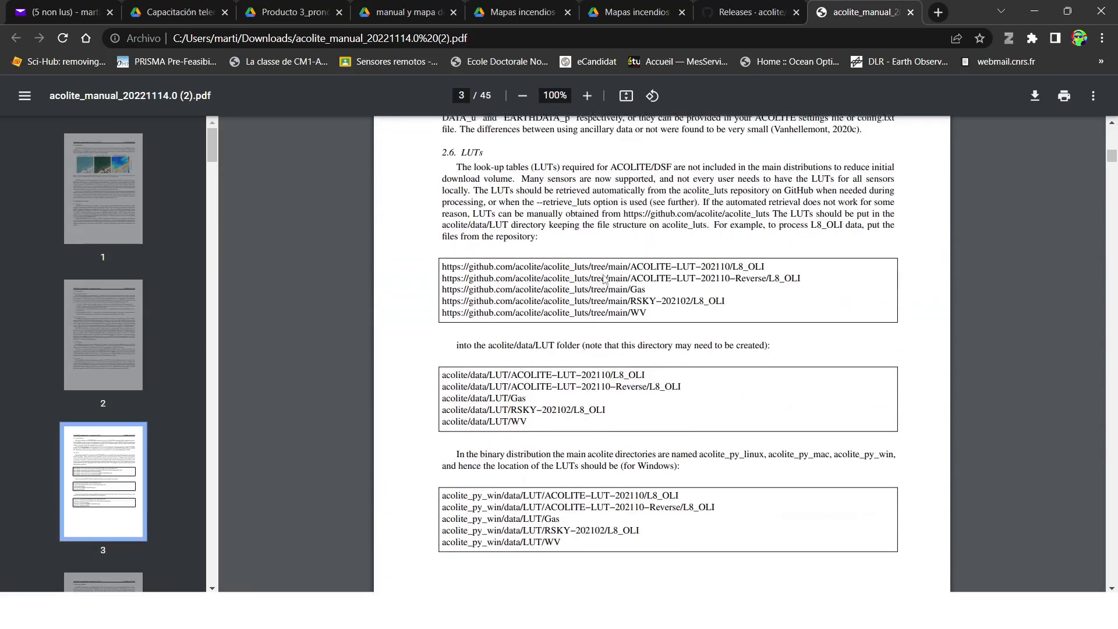
scroll(604, 279, "down", 20)
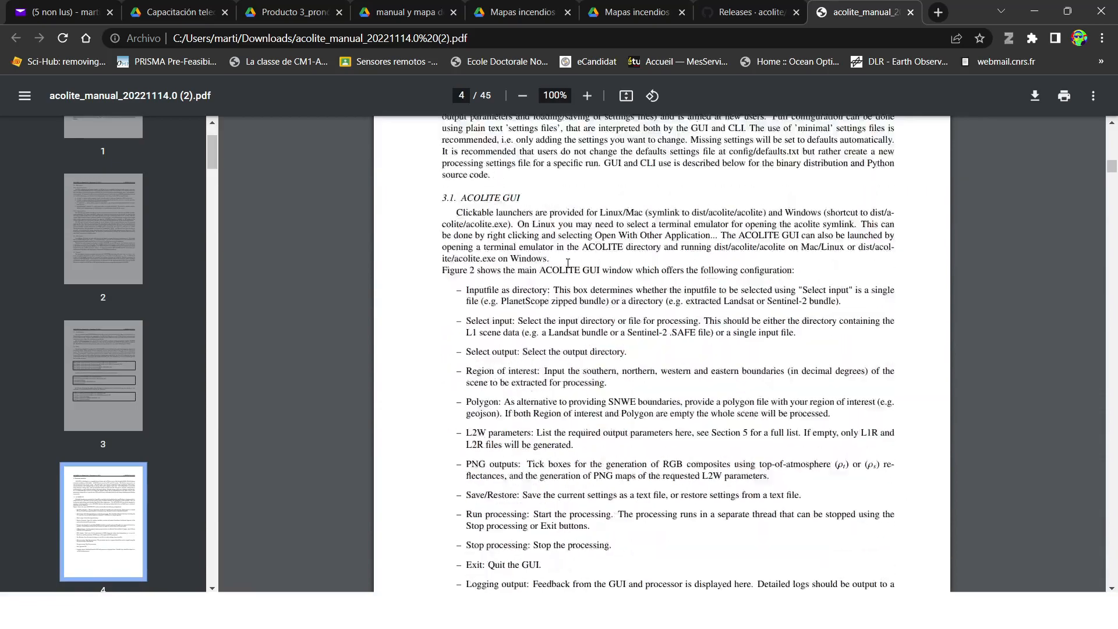
scroll(570, 263, "down", 20)
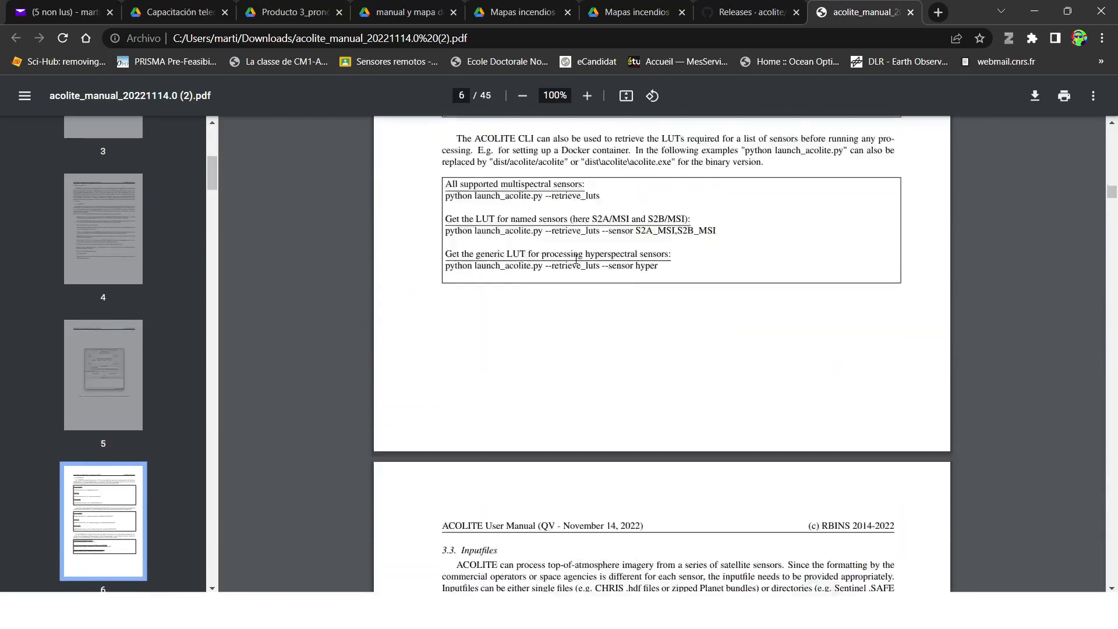
scroll(578, 259, "down", 20)
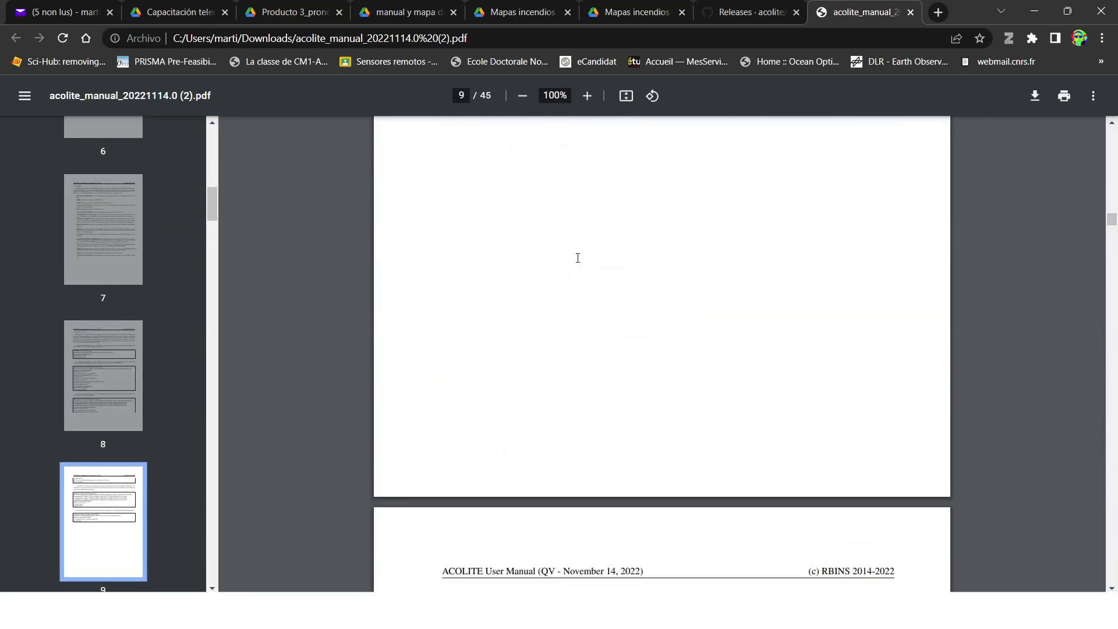
scroll(578, 257, "down", 20)
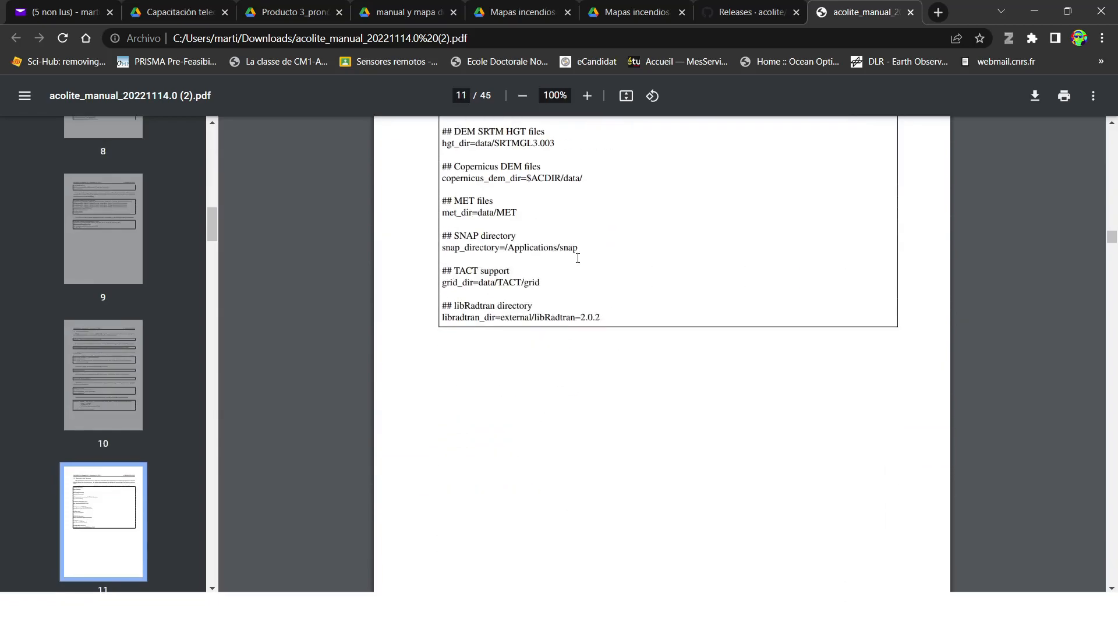
scroll(578, 258, "down", 20)
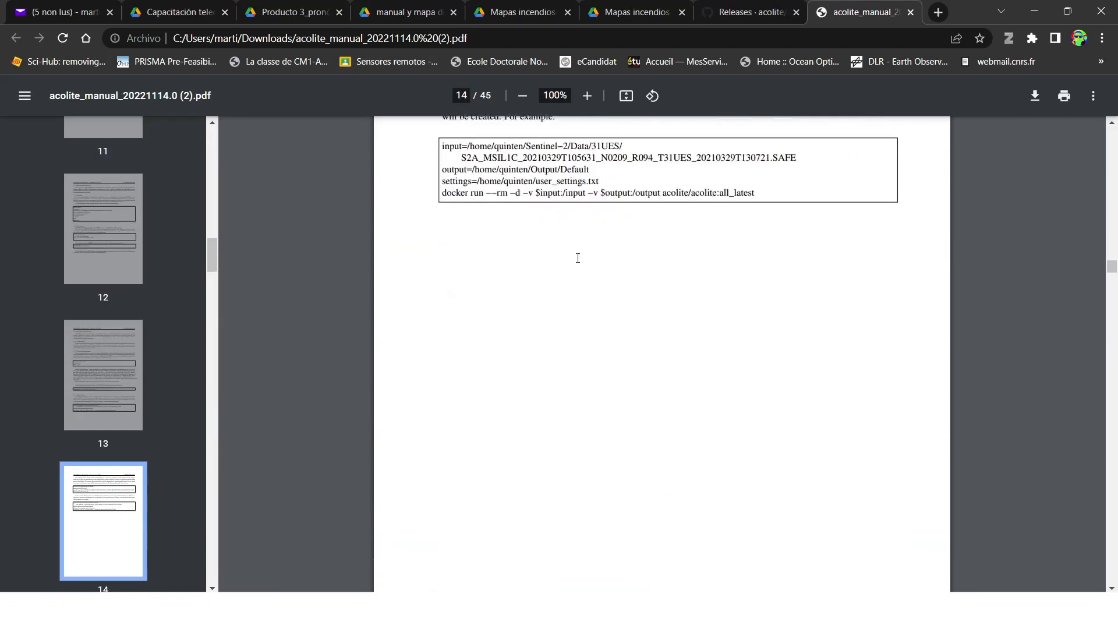
scroll(577, 257, "down", 5)
scroll(500, 195, "up", 5)
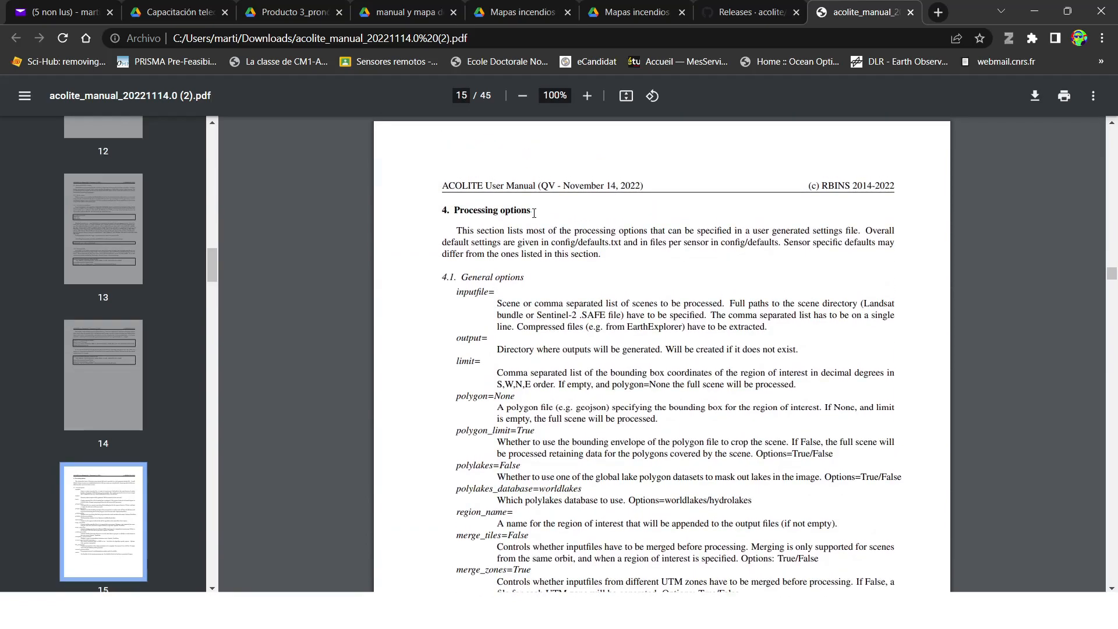
Examine the general processing options in section 4.1, including atmospheric_correction and aerosol_correction, through to the gains and masking sections
left_click_drag(534, 214, 454, 212)
scroll(471, 183, "down", 3)
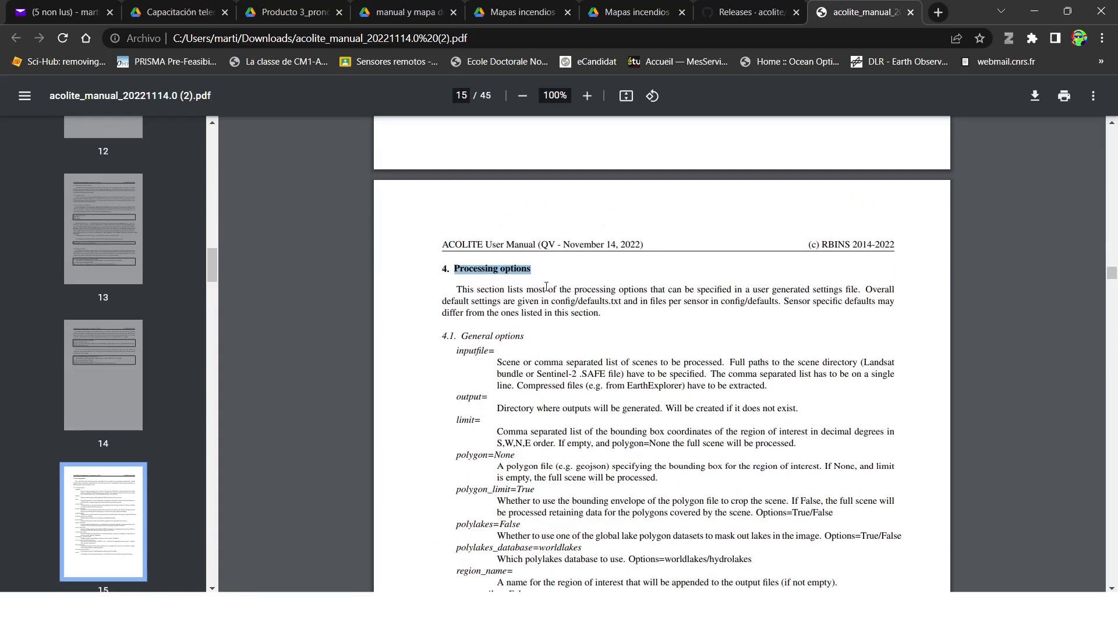
scroll(467, 256, "down", 1)
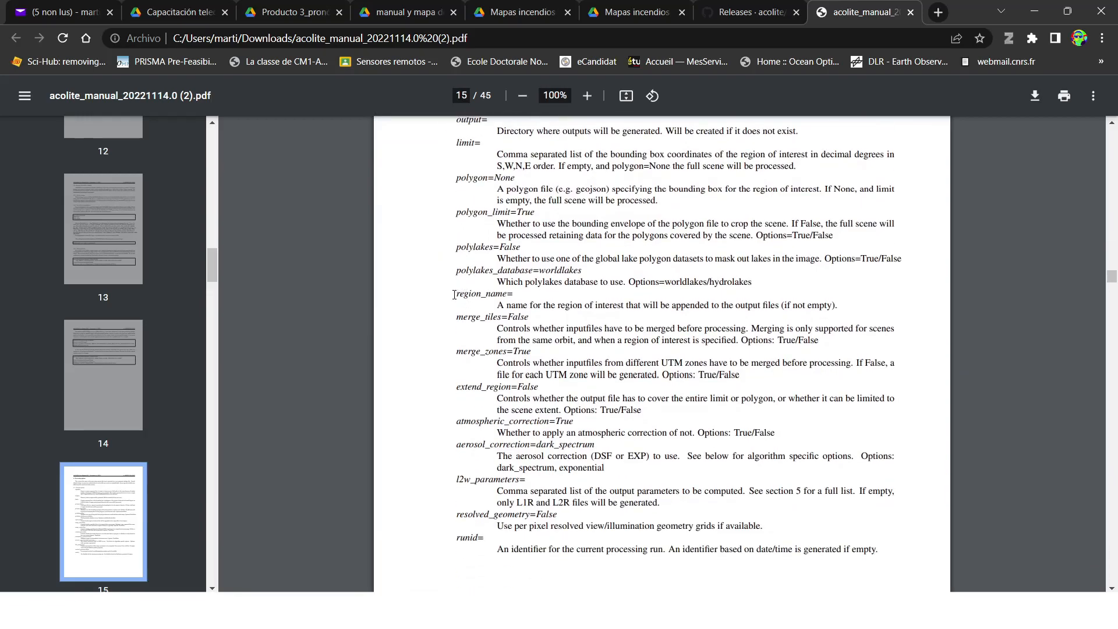
scroll(466, 331, "down", 2)
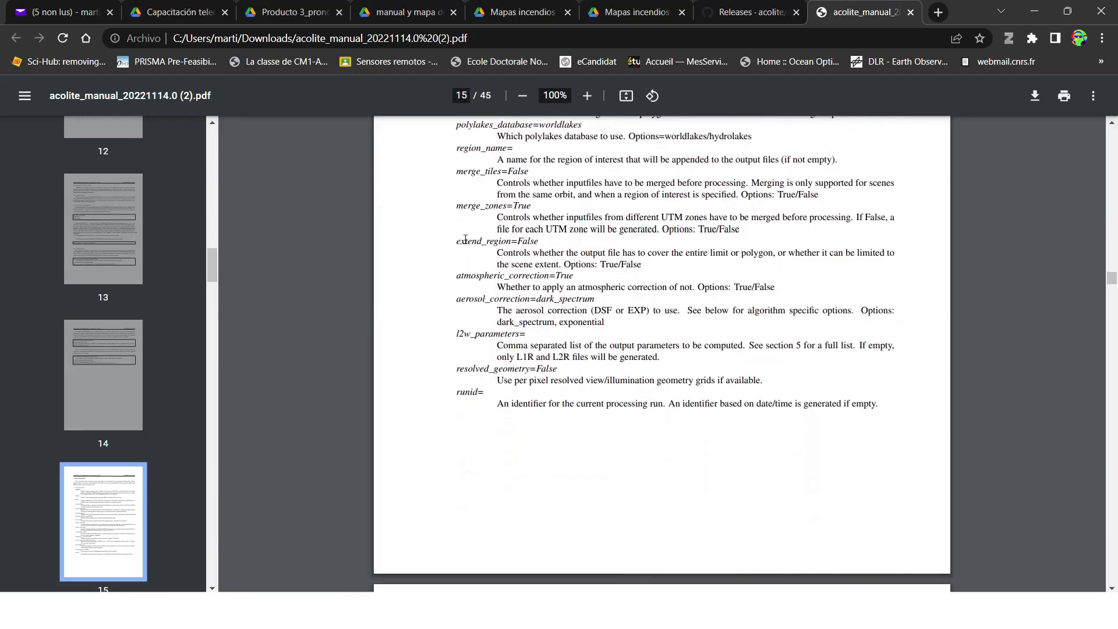
left_click_drag(457, 277, 549, 278)
left_click_drag(456, 300, 530, 301)
scroll(477, 302, "down", 1)
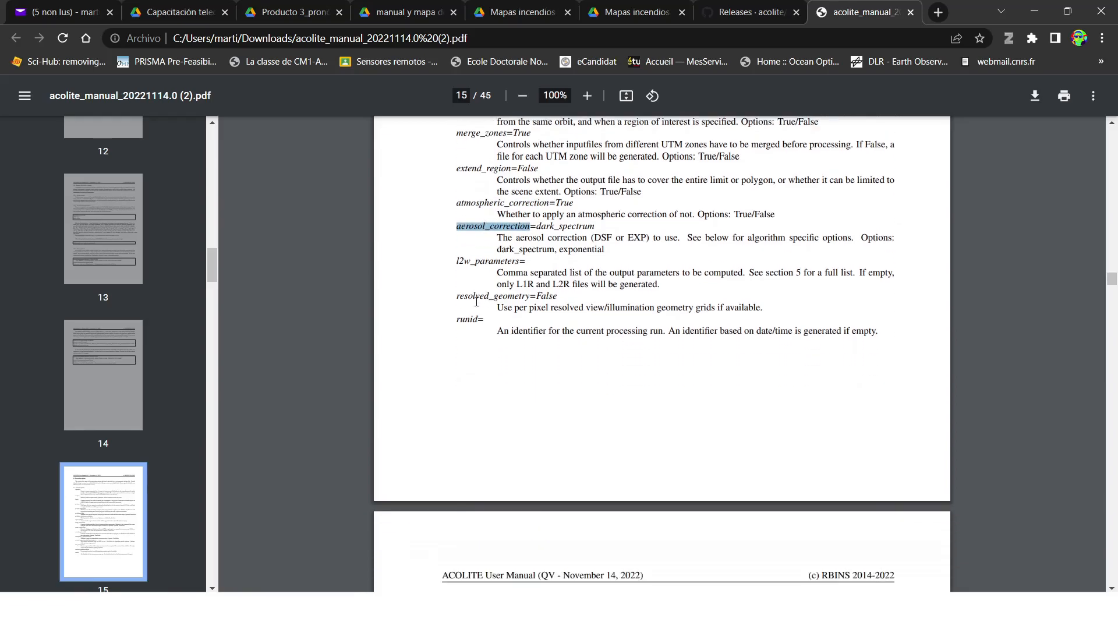
scroll(466, 274, "down", 5)
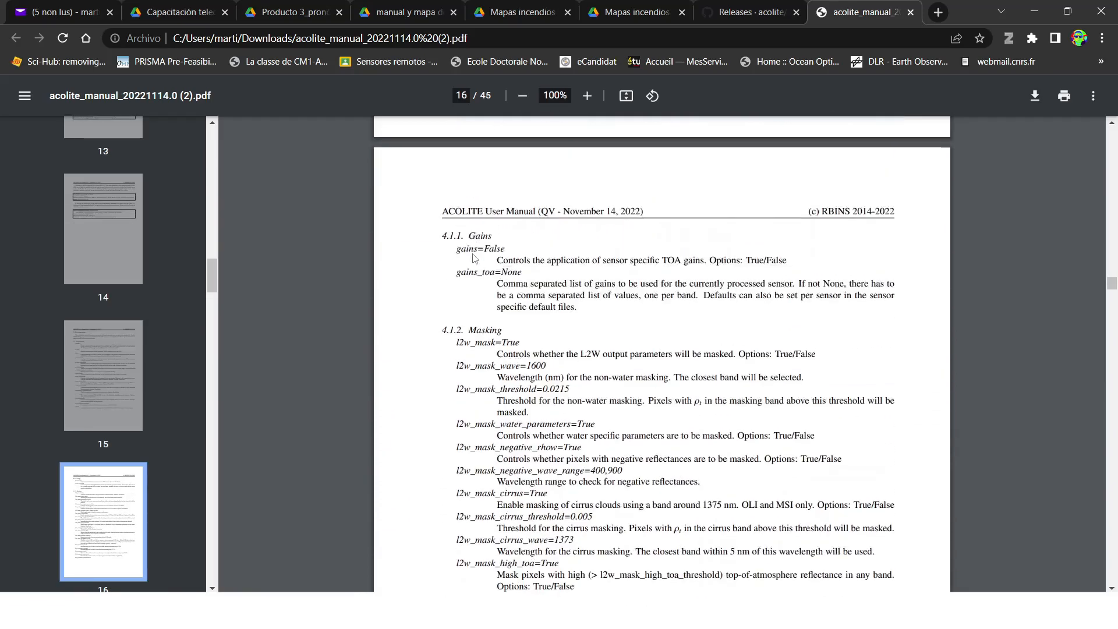
Examine the masking options in section 4.1.2, including l2w_mask, and continue through the DEM settings to section 4.1.4, Various processing
scroll(475, 258, "down", 2)
left_click_drag(457, 221, 519, 223)
left_click_drag(456, 198, 497, 202)
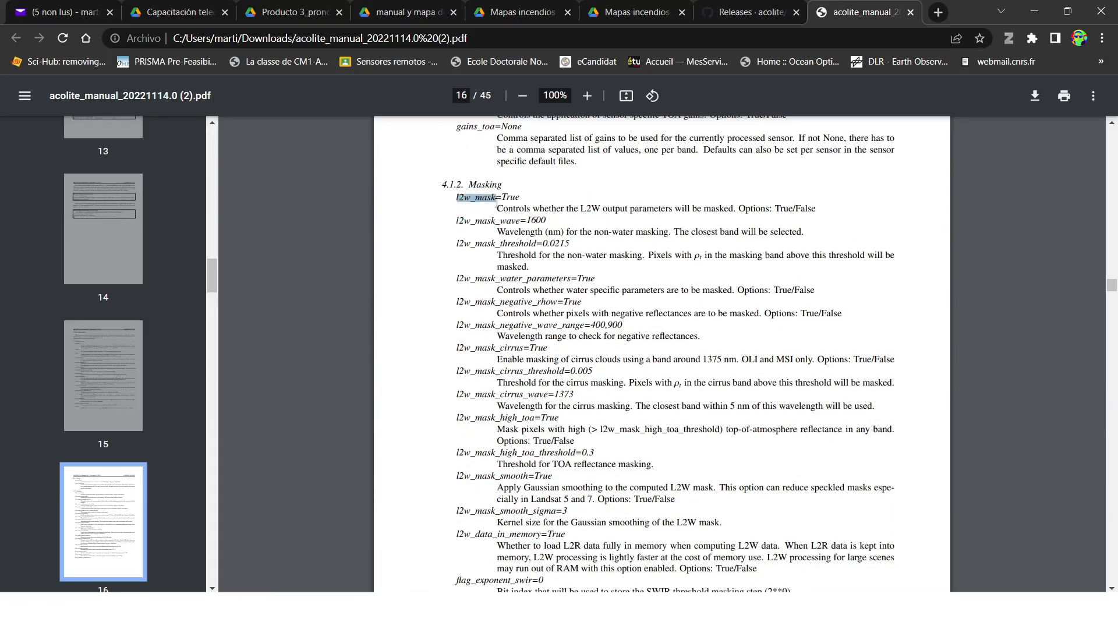
scroll(480, 289, "down", 1)
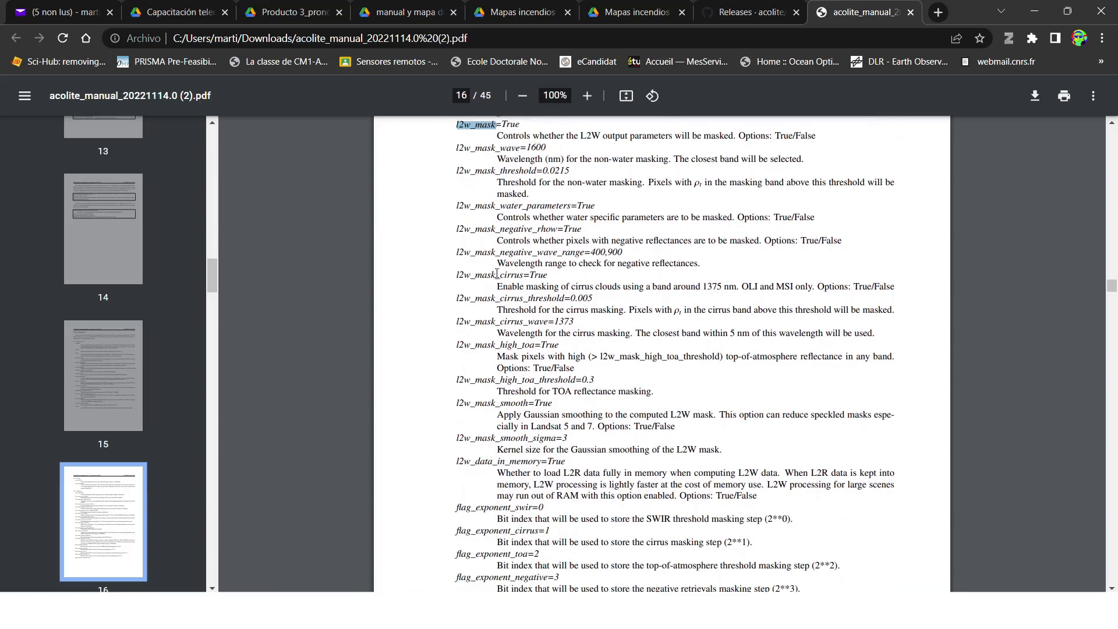
scroll(491, 272, "down", 1)
scroll(491, 272, "down", 1)
scroll(490, 272, "down", 5)
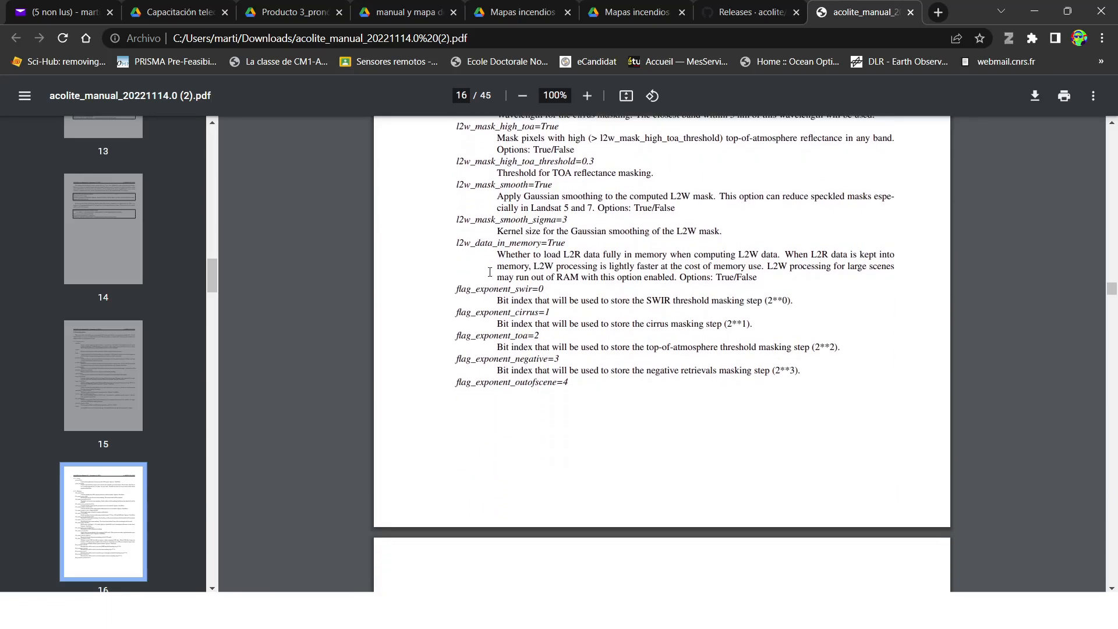
scroll(490, 272, "down", 6)
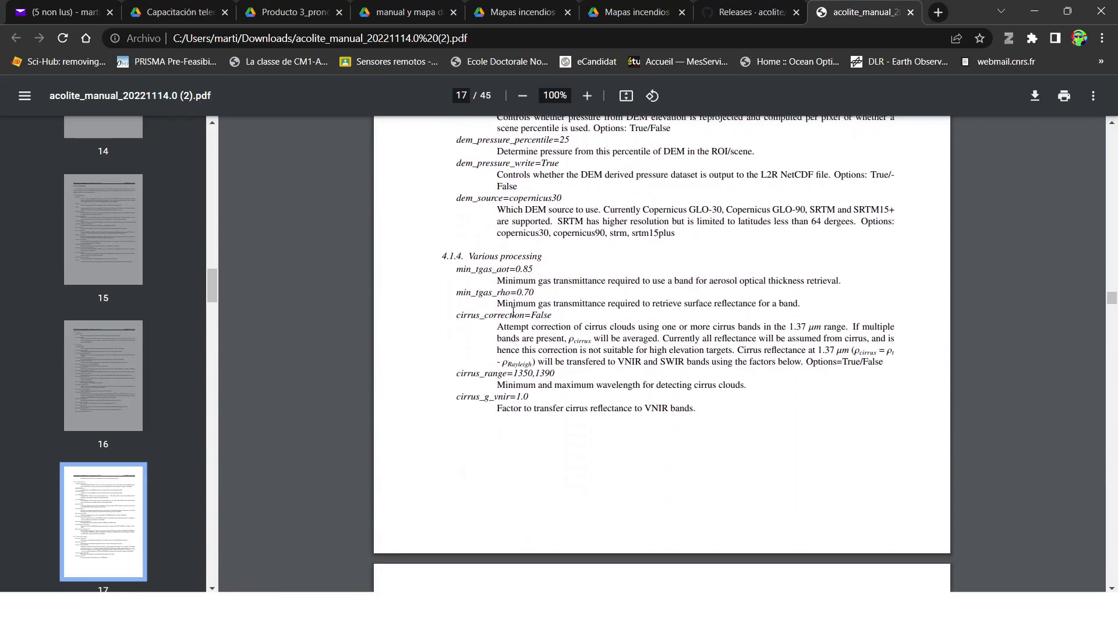
Look through the LUT settings and section 4.2, Output options, down to the NetCDF and GeoTIFF export parameters
scroll(512, 313, "down", 7)
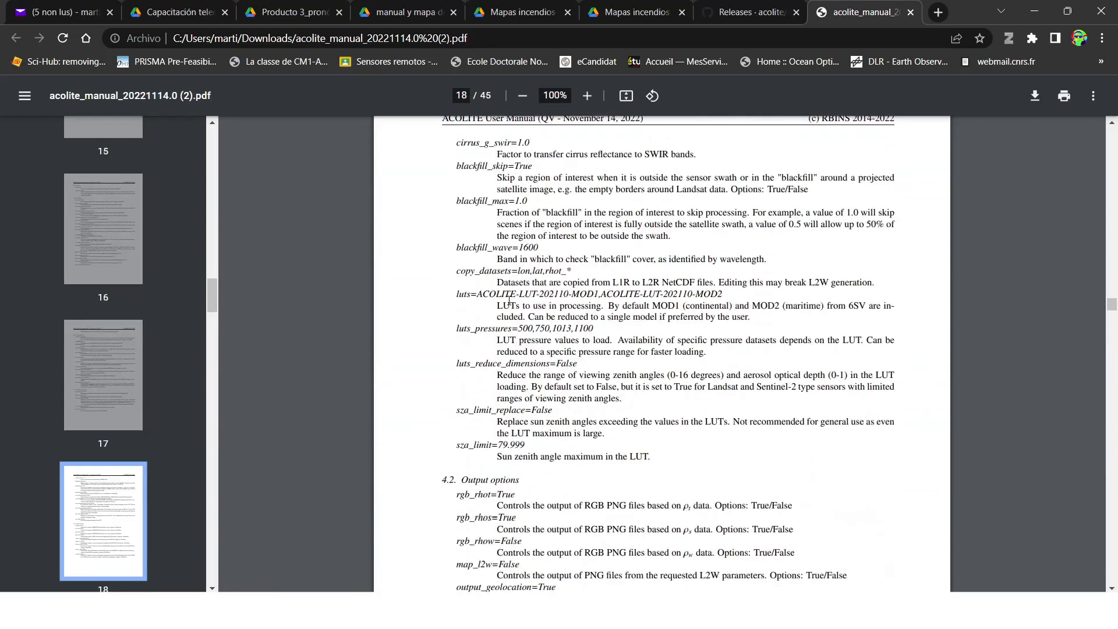
scroll(509, 299, "down", 7)
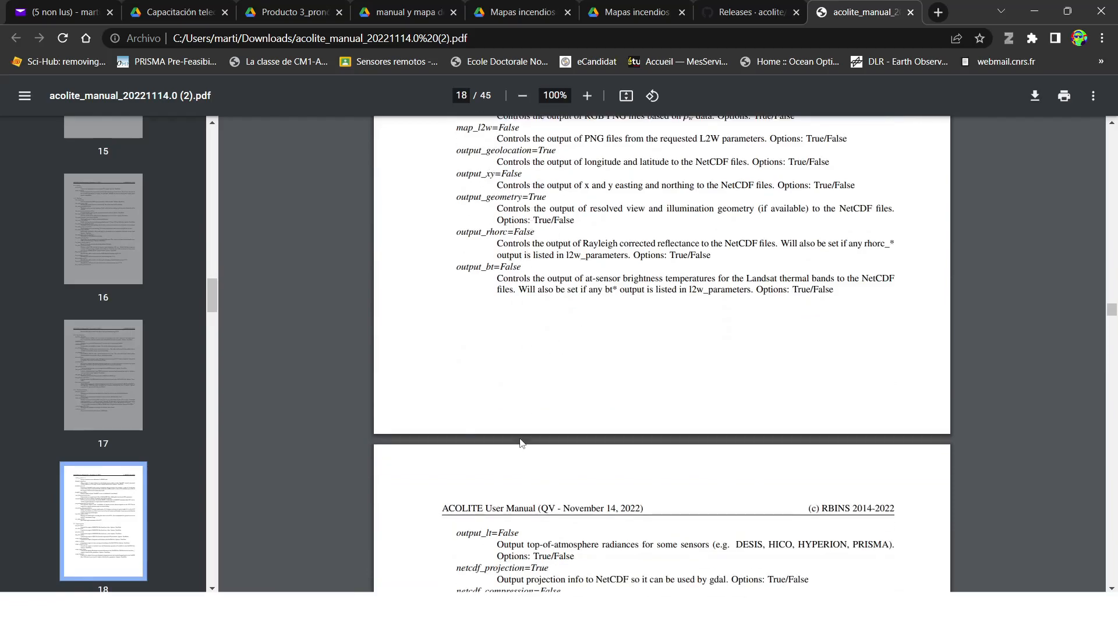
scroll(524, 411, "down", 3)
scroll(537, 409, "down", 1)
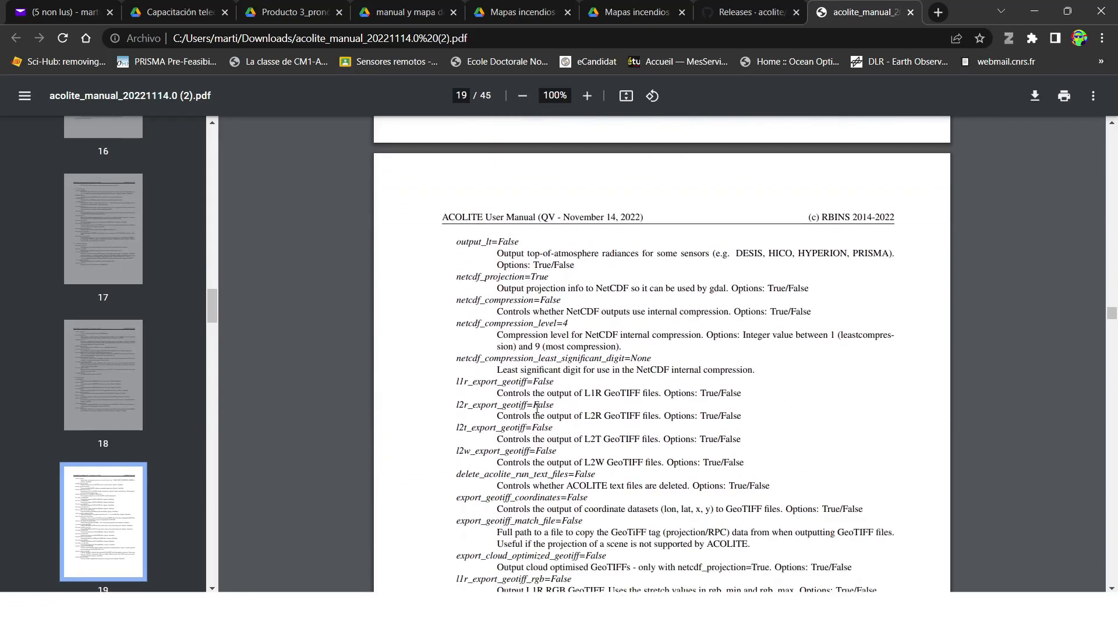
scroll(537, 409, "down", 2)
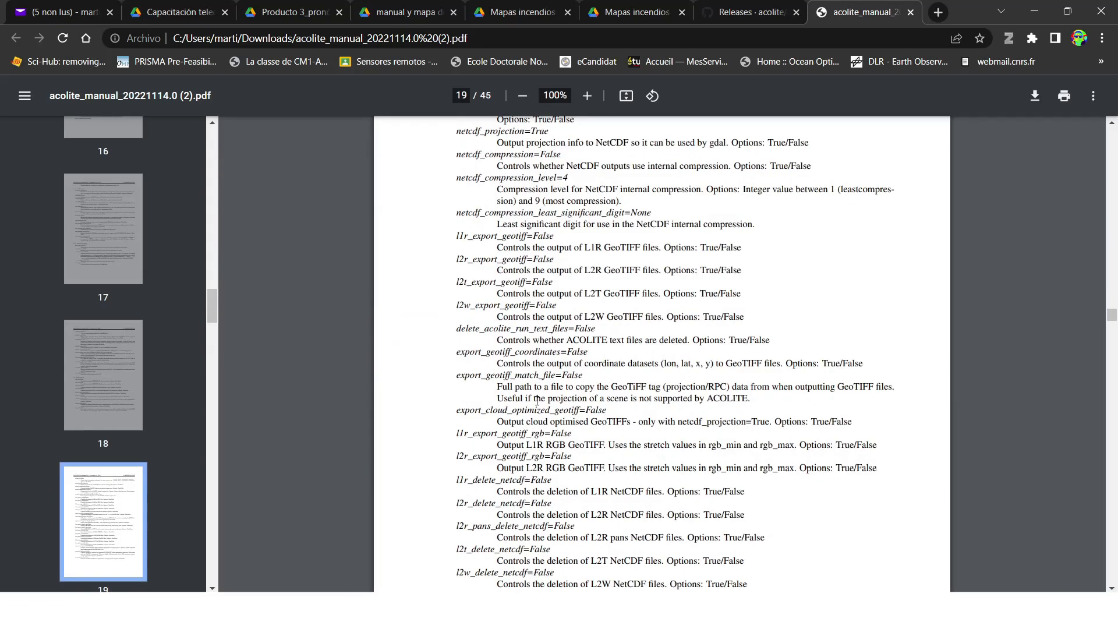
scroll(537, 400, "up", 1)
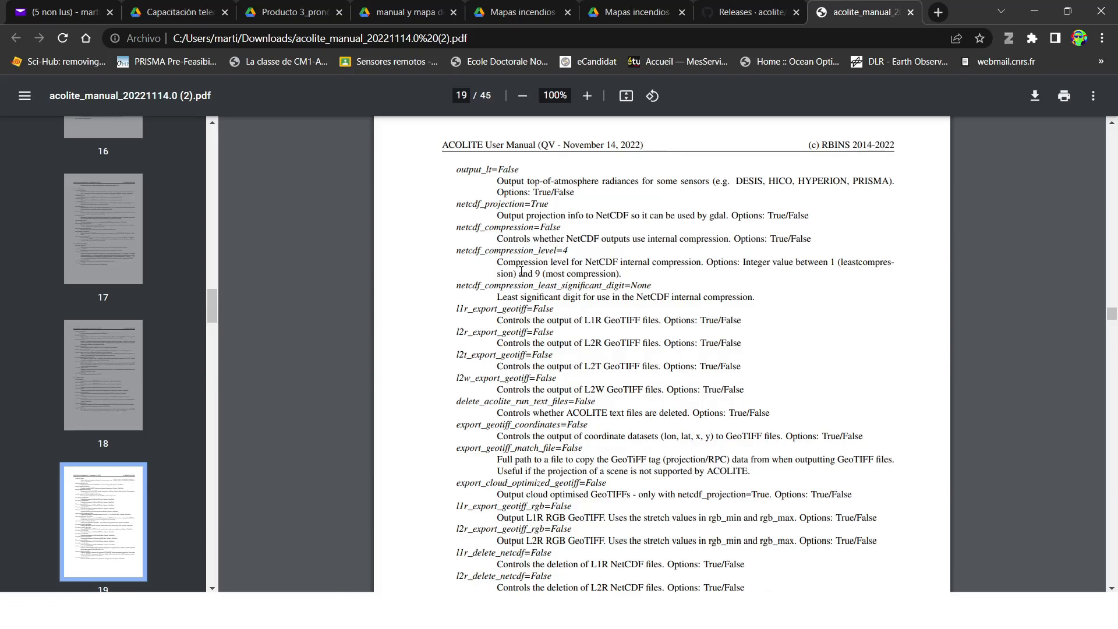
scroll(521, 272, "down", 1)
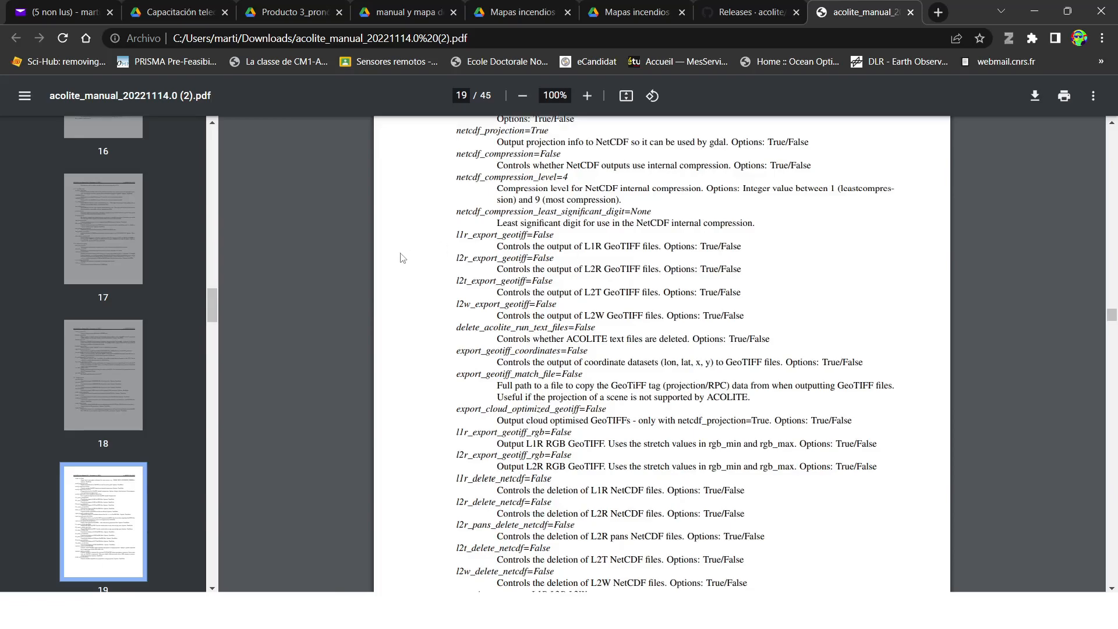
Copy the l2r_export_geotiff=False parameter from the output options of the manual
left_click_drag(456, 258, 525, 261)
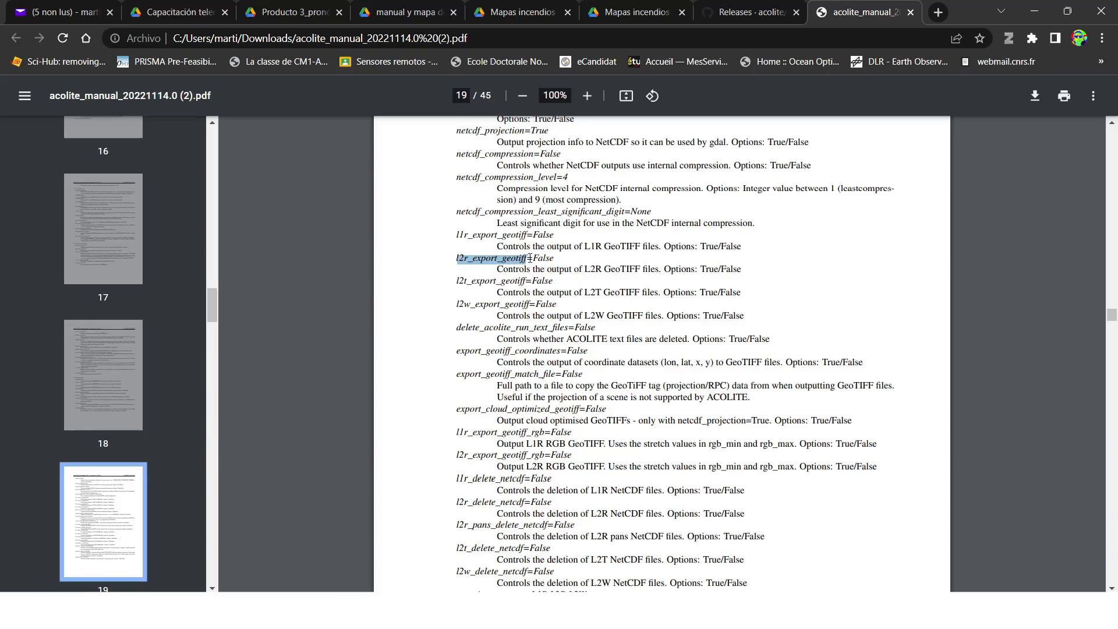
mouse_move(533, 259)
left_mouse_down()
mouse_move(552, 258)
mouse_move(536, 259)
left_mouse_up()
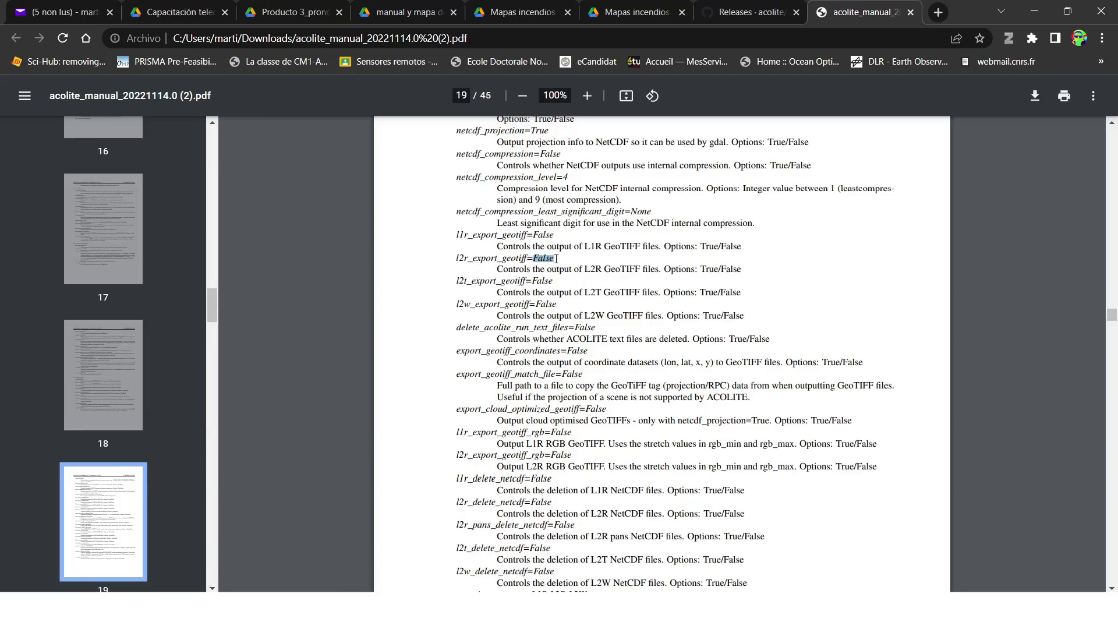
left_click_drag(457, 259, 555, 260)
key("ctrl+c")
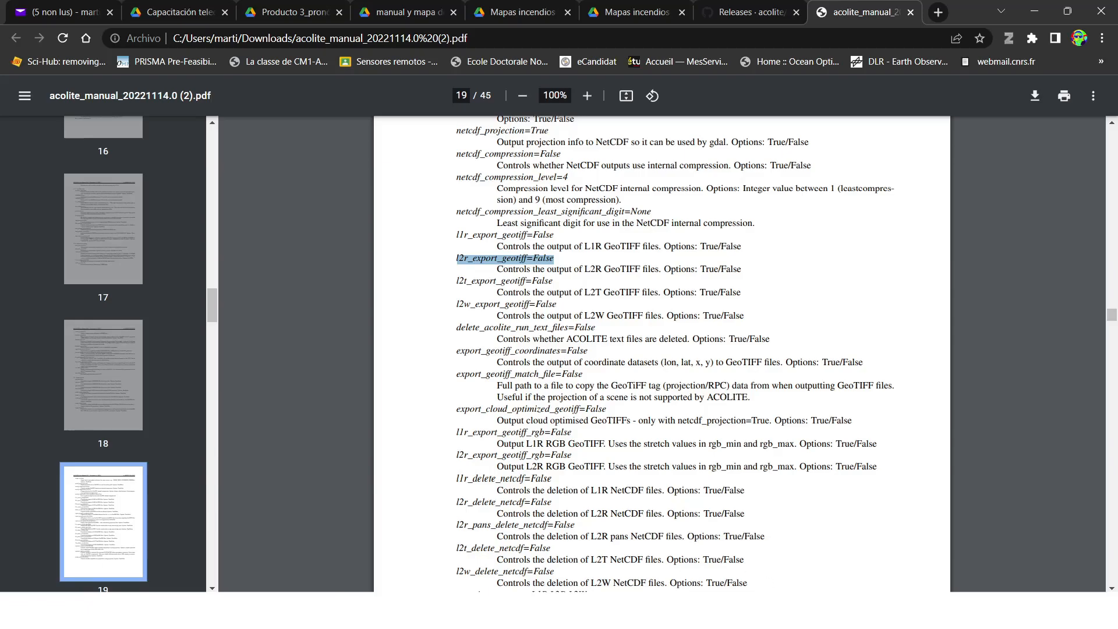
Switch to the settings file in Notepad, add the copied l2r_export_geotiff parameter on a new line after map_l2w, and set it to True
key("alt+Tab")
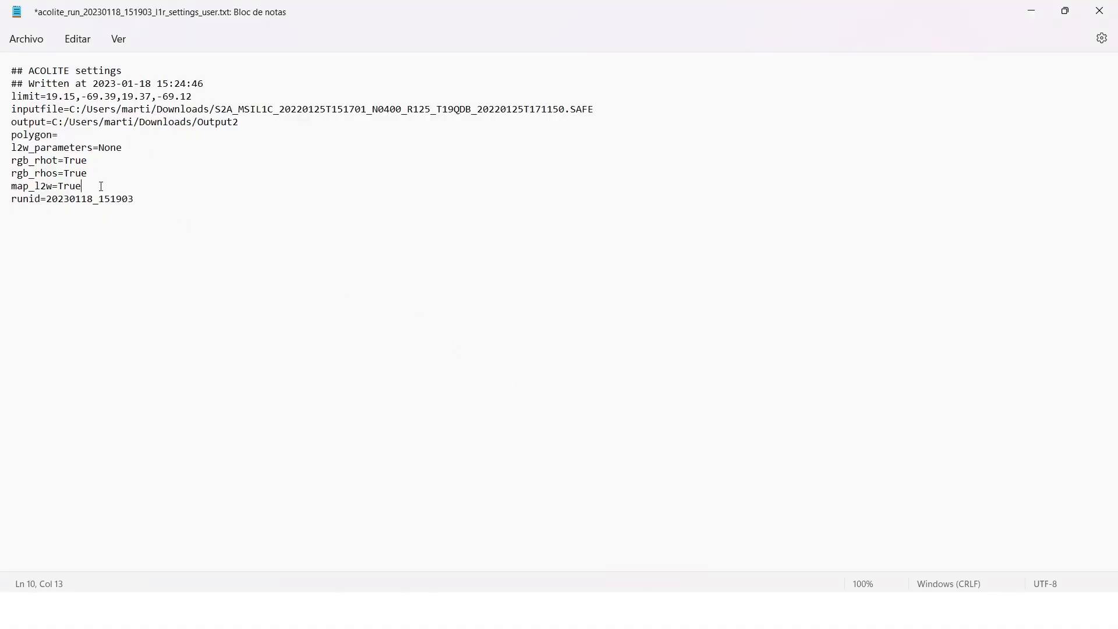
key("Return")
key("ctrl+v")
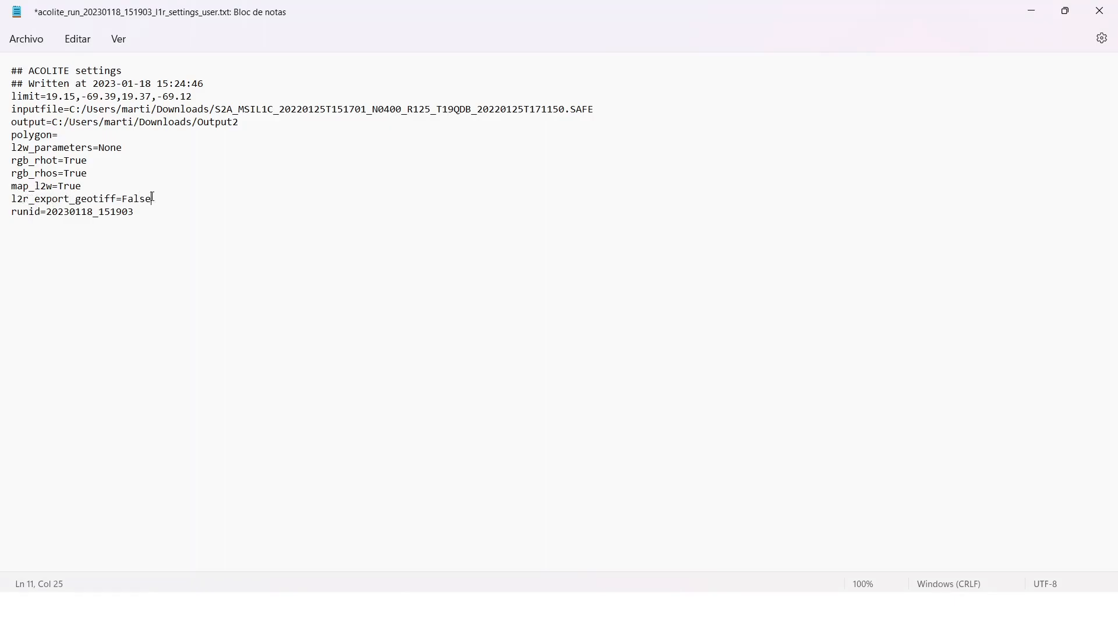
left_click_drag(152, 198, 122, 198)
type("True")
Start saving the settings file as a new copy and browse to the acolite folder on Windows-SSD (C:)
left_click(36, 42)
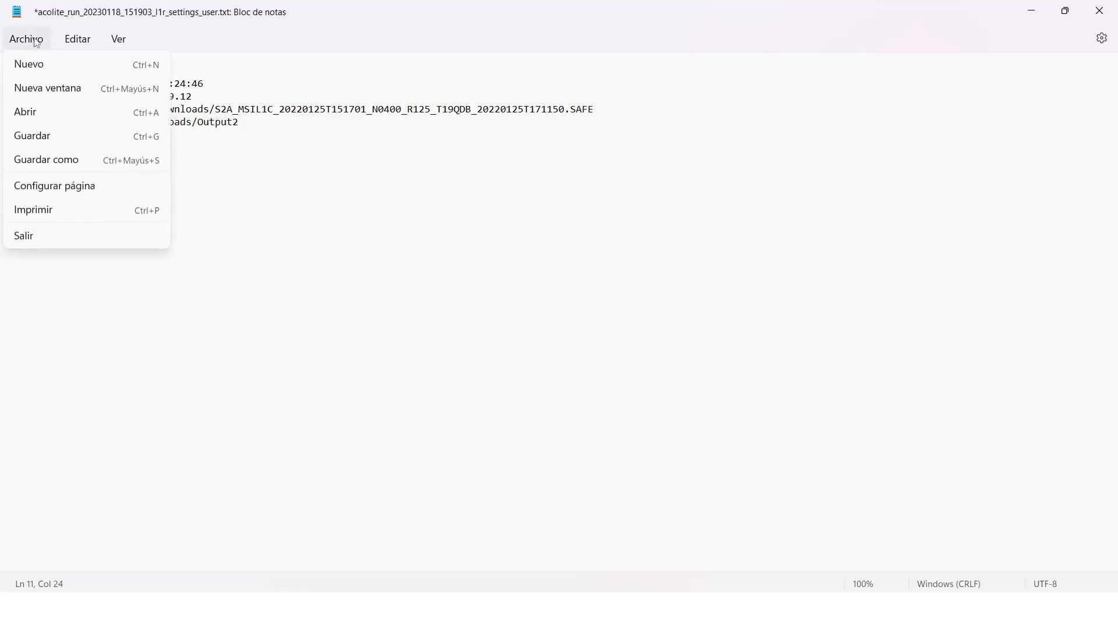
left_click(56, 167)
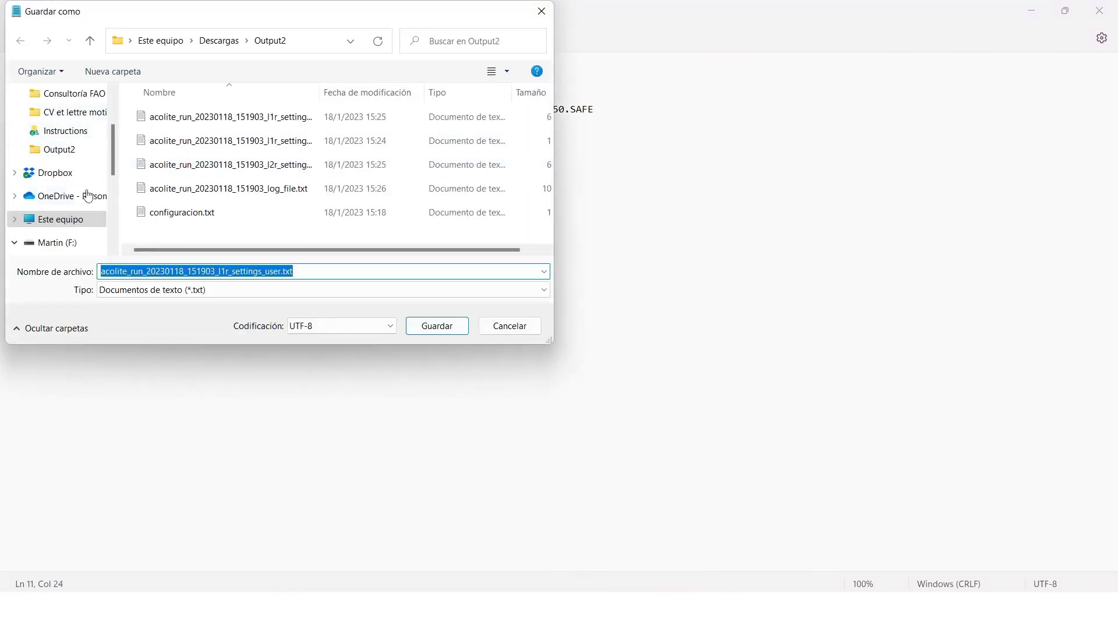
scroll(57, 242, "down", 5)
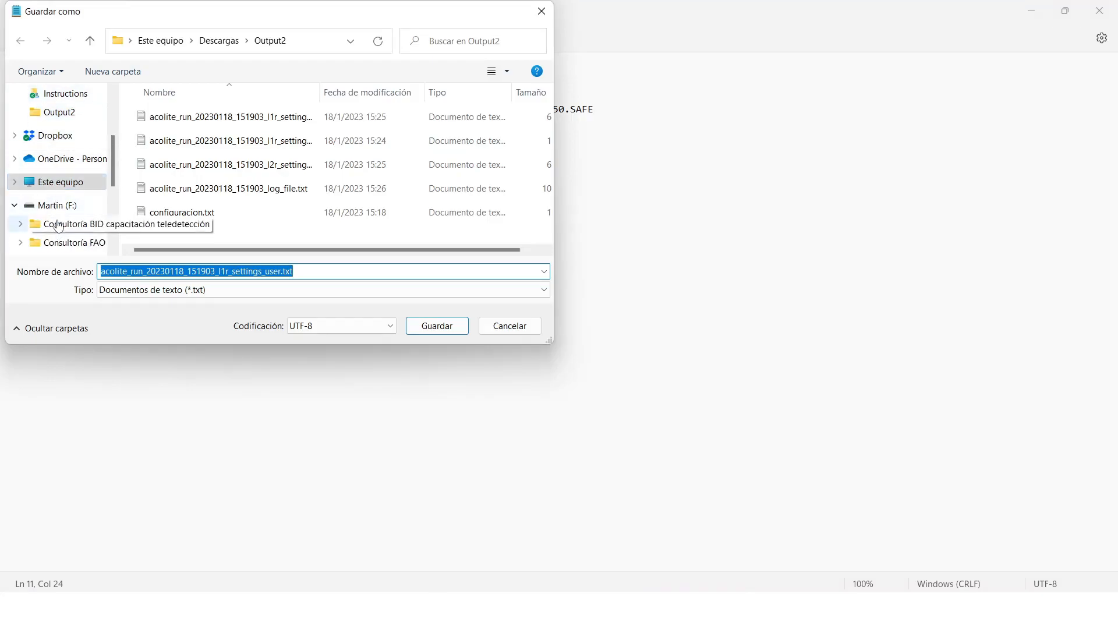
scroll(58, 218, "up", 5)
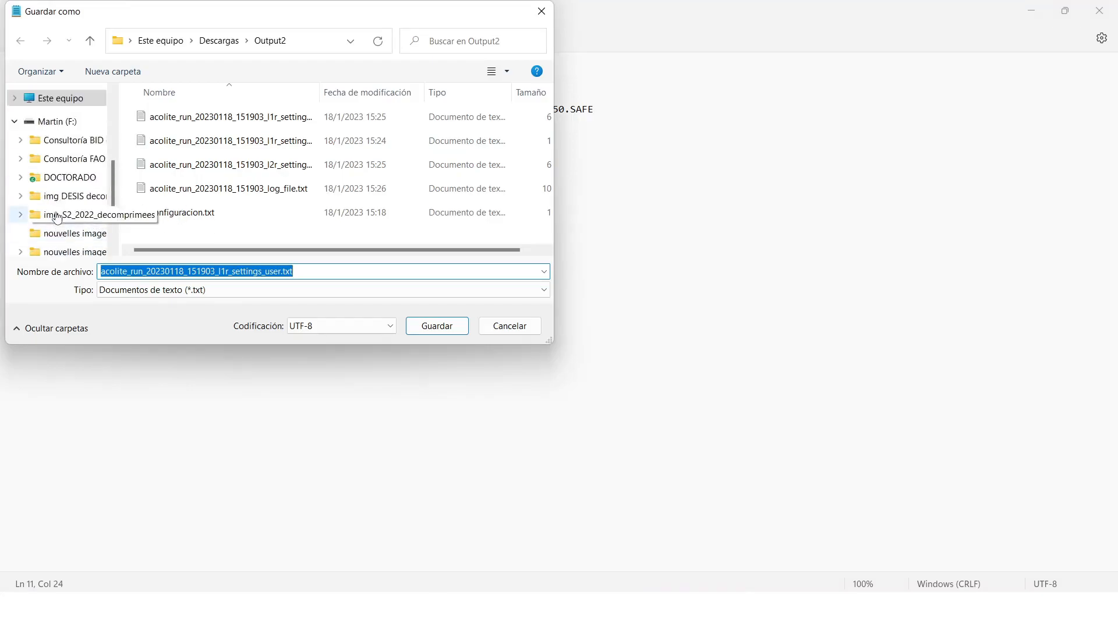
scroll(54, 170, "up", 3)
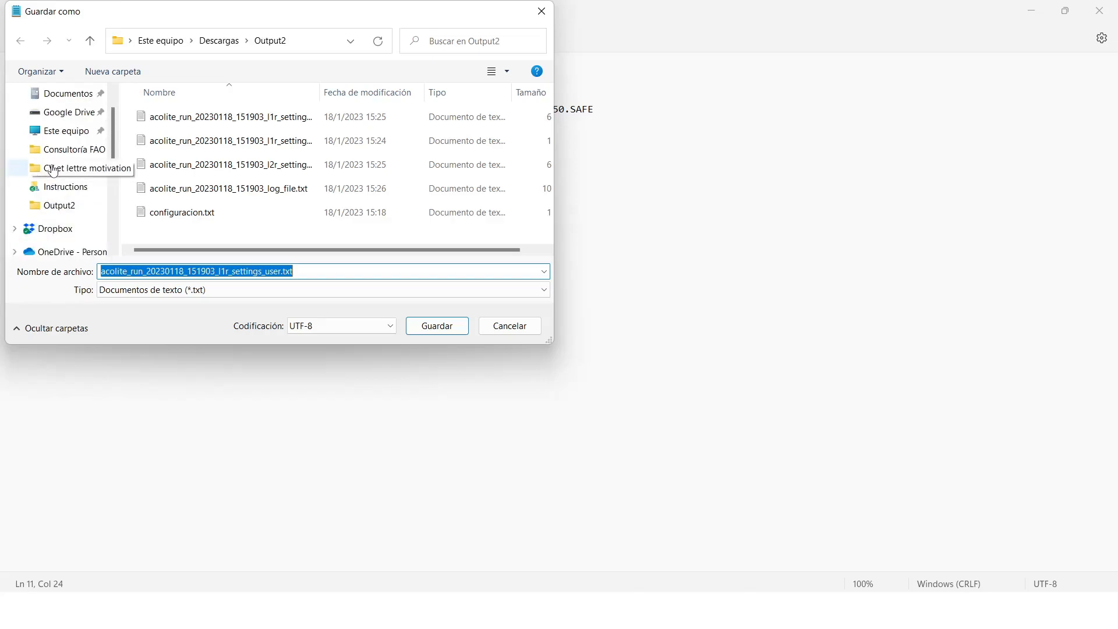
scroll(64, 158, "down", 4)
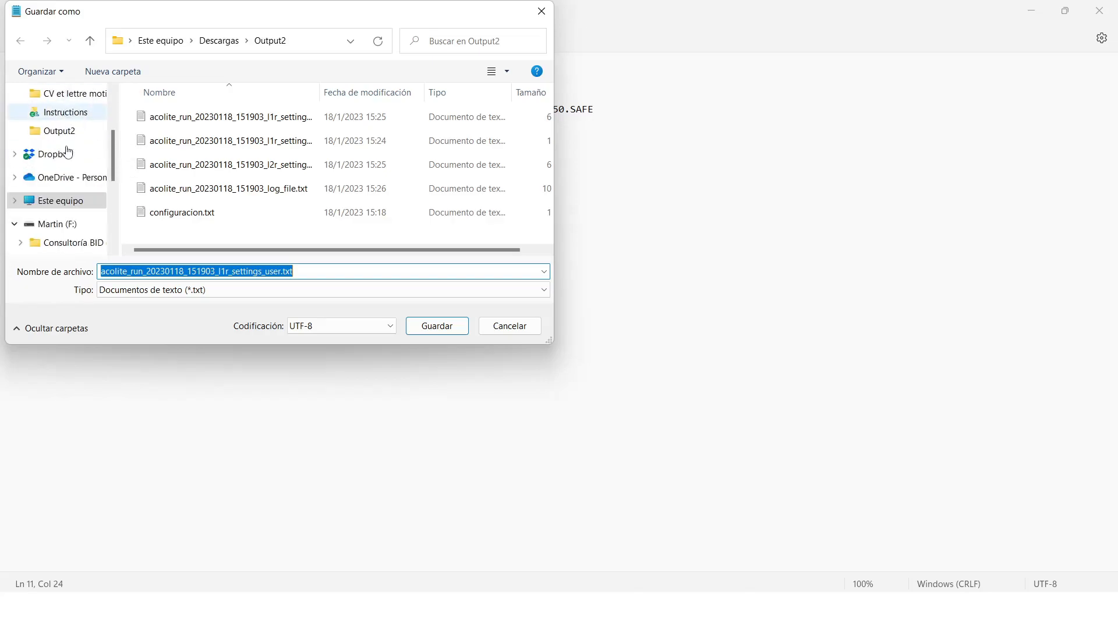
left_click(61, 200)
scroll(192, 180, "down", 2)
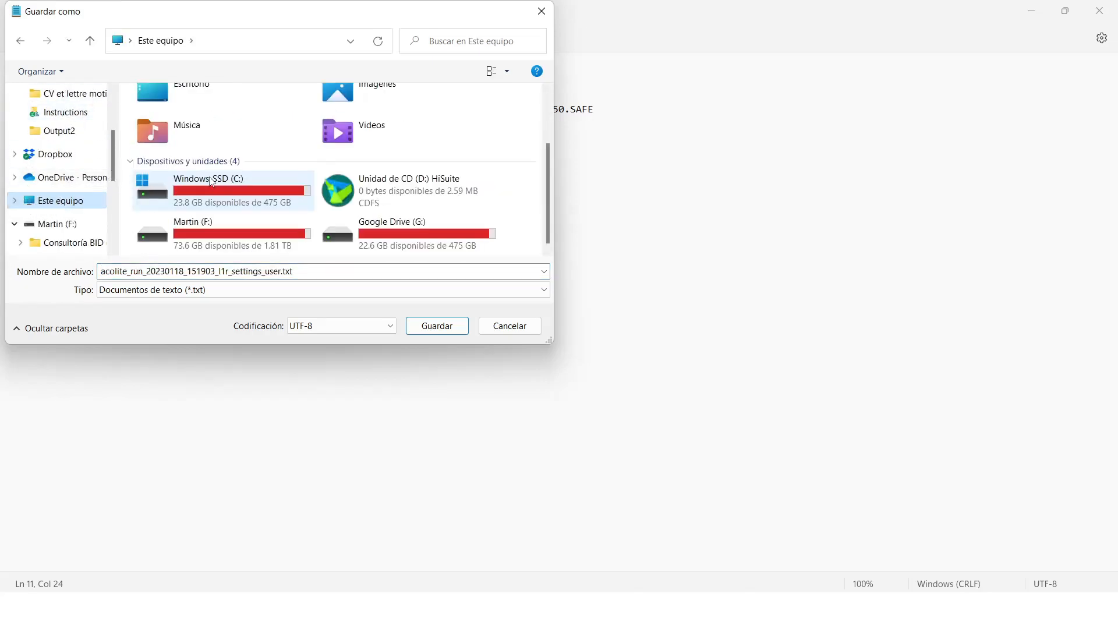
double_click(210, 185)
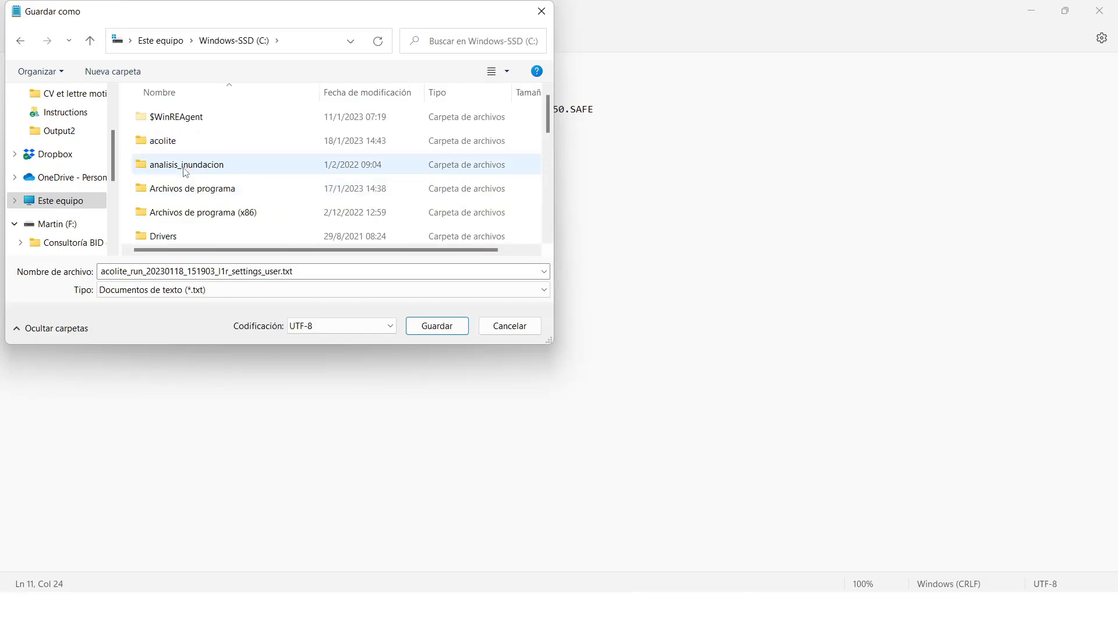
double_click(157, 143)
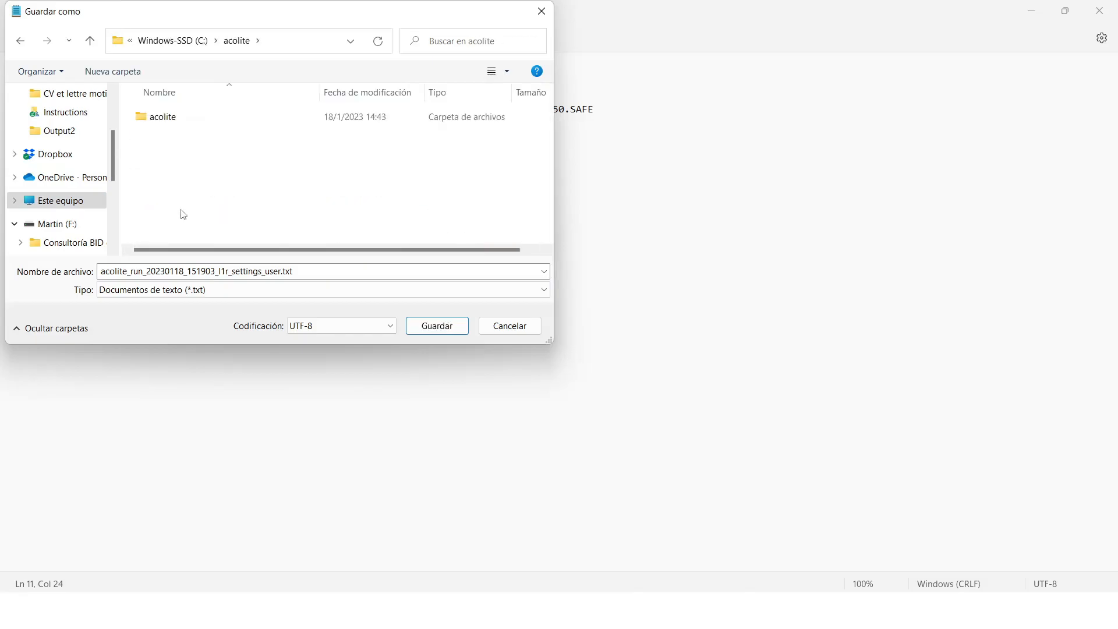
Name the copy settings.txt and save it in the acolite folder
double_click(288, 270)
left_click_drag(281, 270, 100, 271)
type("settings")
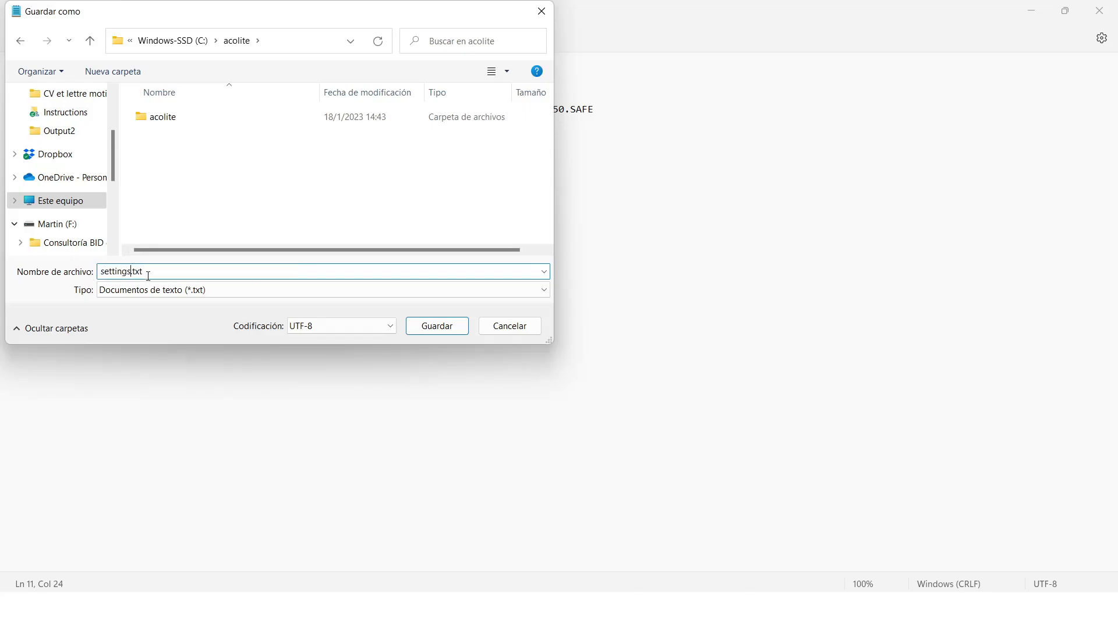
left_click(437, 327)
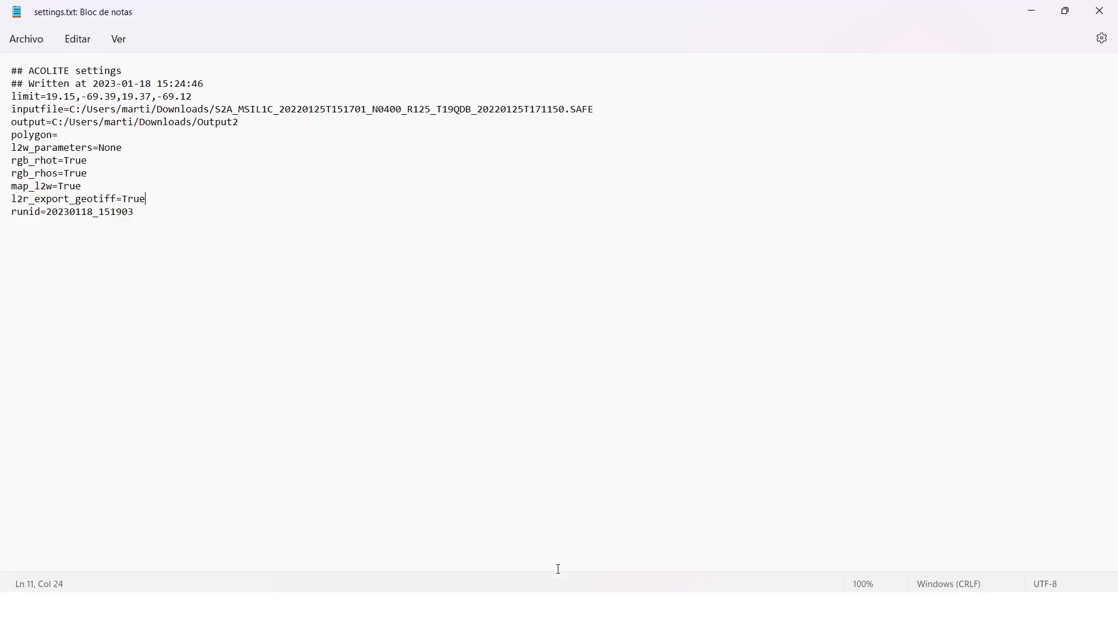
Close the ACOLITE graphical window and enter python launch_acolite.py --cli --settings= at the Anaconda Prompt without running it
mouse_move(574, 610)
left_click(574, 542)
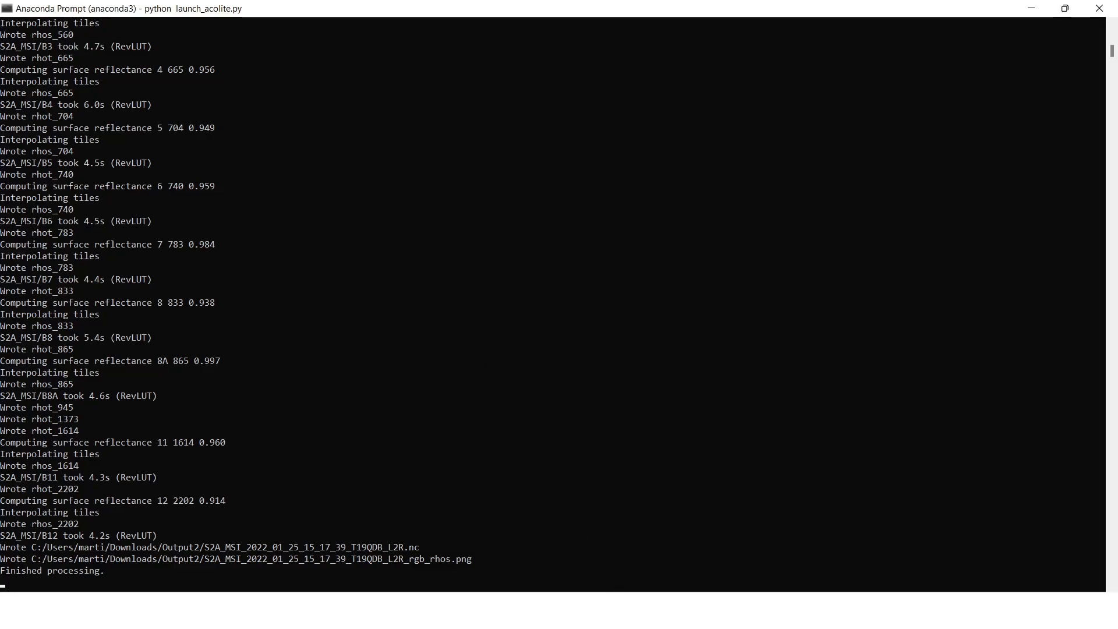
left_click(756, 610)
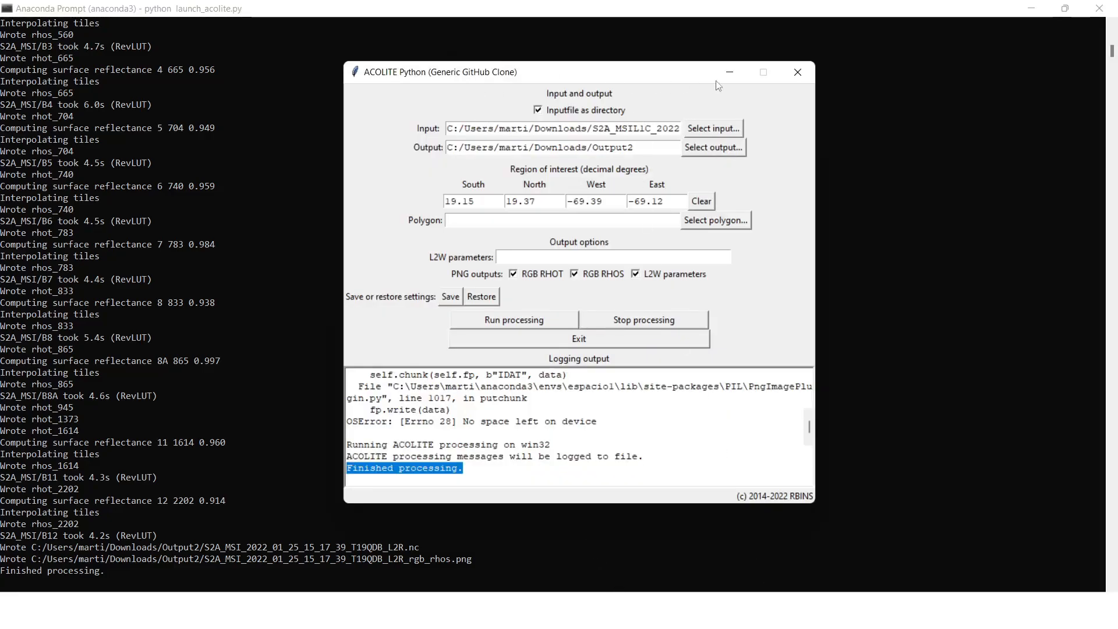
left_click(798, 74)
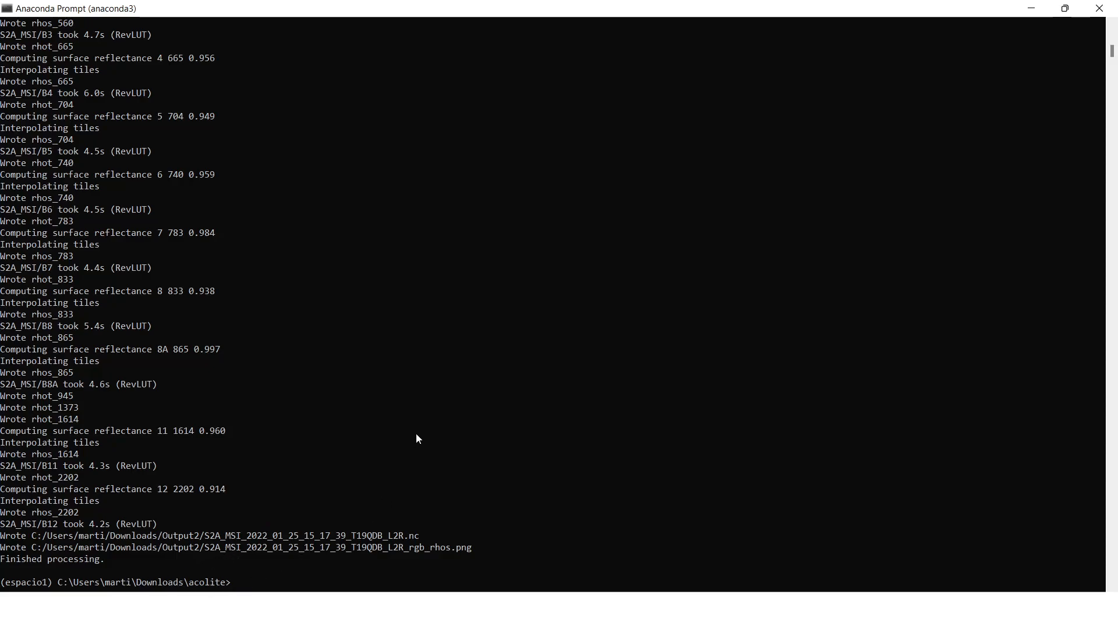
type("python launch_acolite.py --cli --settings=")
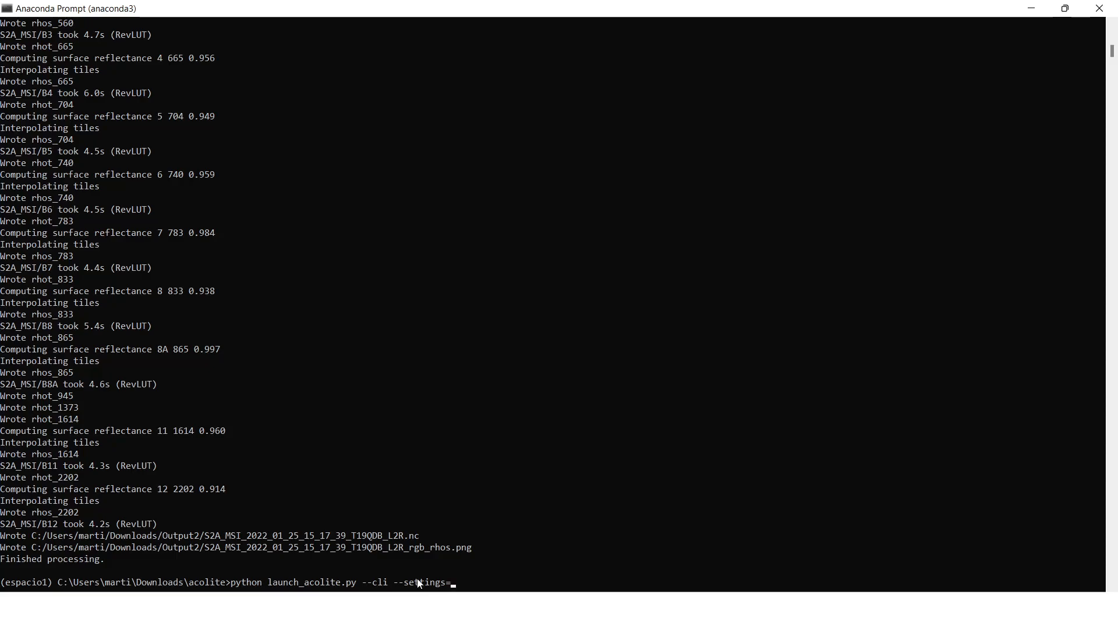
Copy the full path of settings.txt from the C:\acolite folder in File Explorer and return to the Anaconda Prompt
mouse_move(399, 616)
key("alt+Tab")
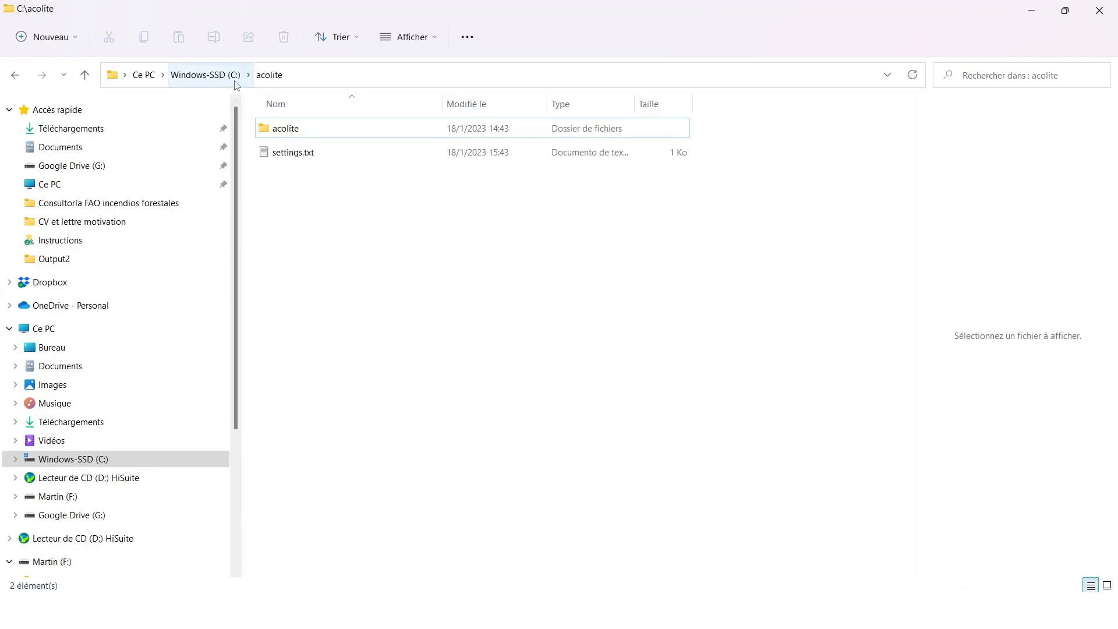
left_click(318, 157)
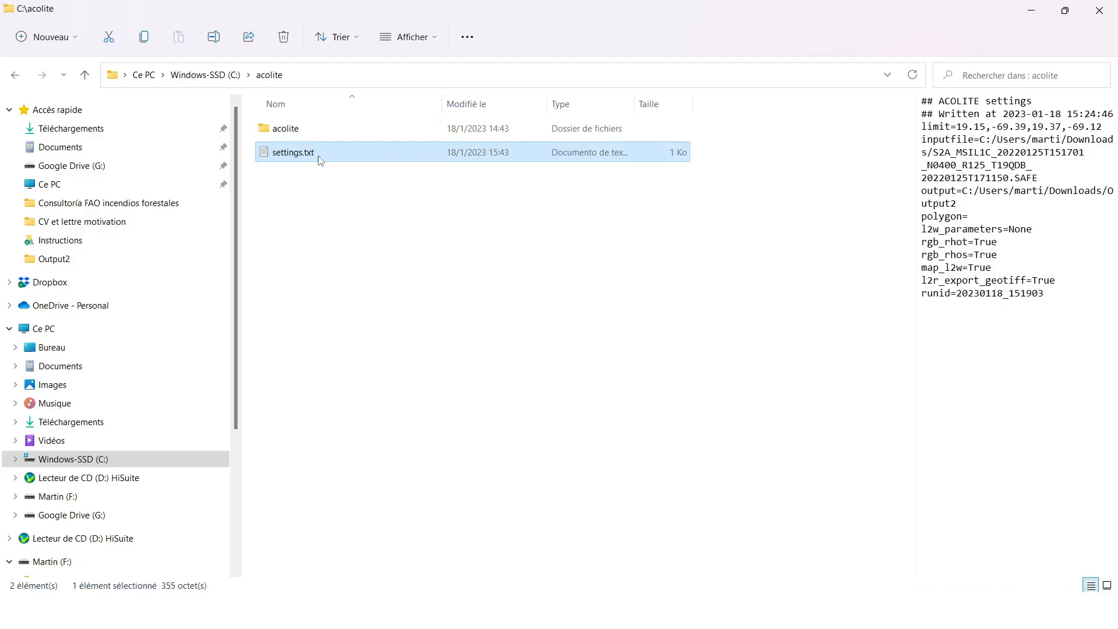
right_click(320, 160)
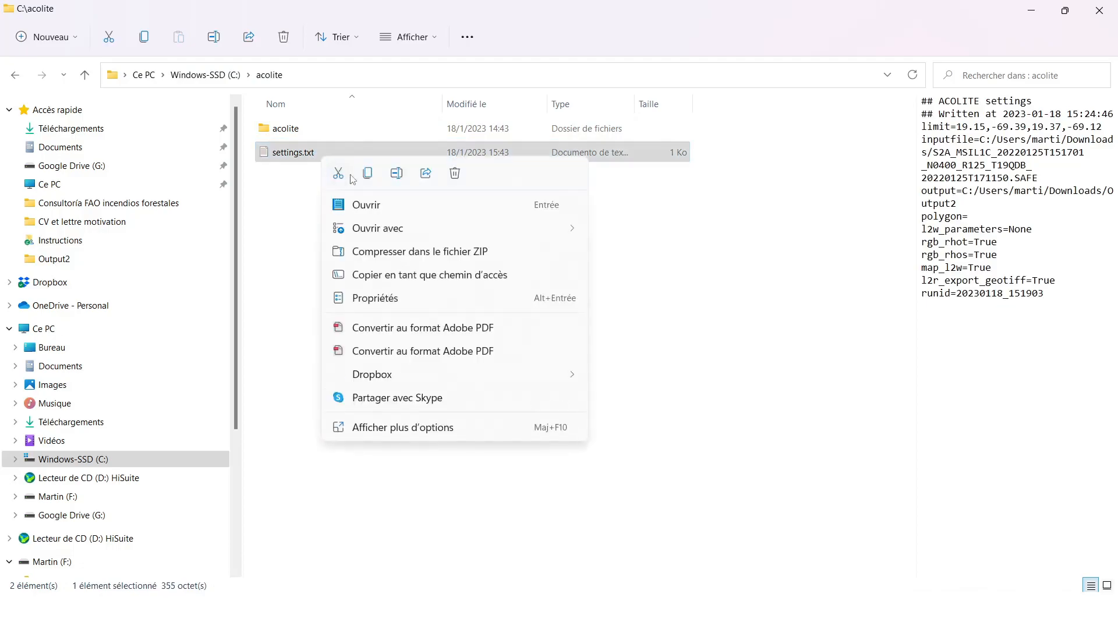
left_click(406, 281)
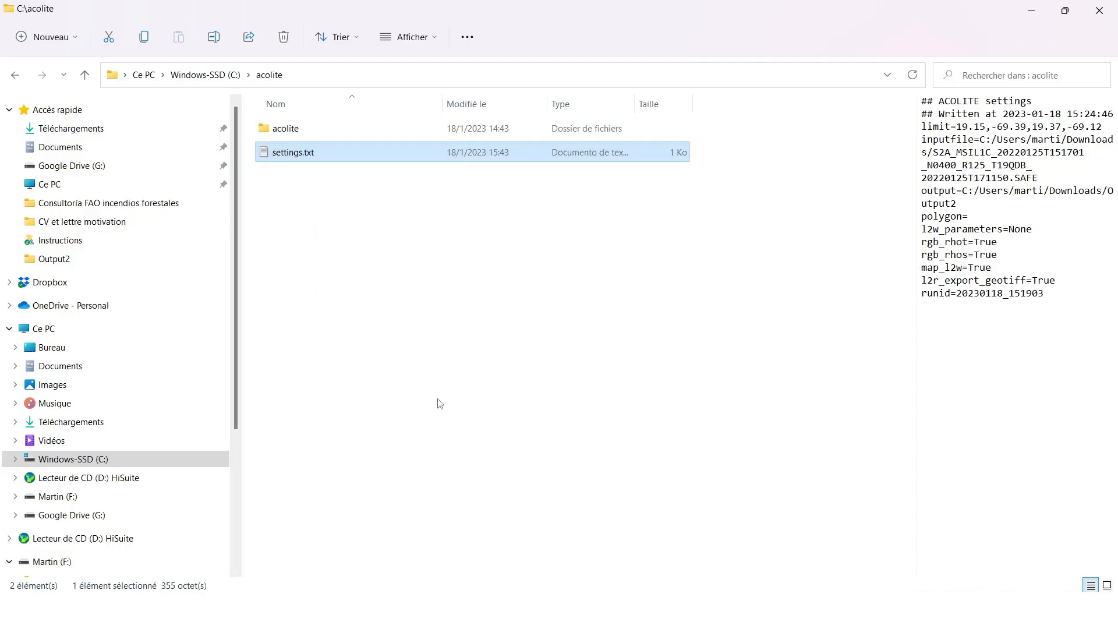
left_click(591, 610)
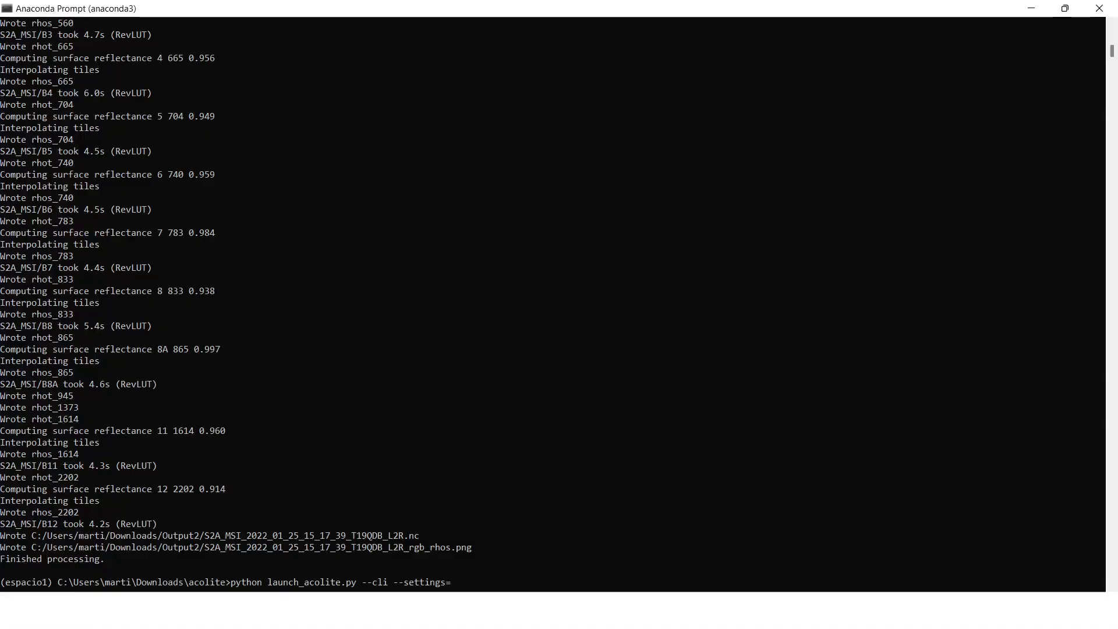
Complete the command with C:\acolite\settings.txt as the --settings value and run ACOLITE from the command line
type("\"C:\\acolite\\settings.txt\"")
key("Left")
key("Left")
key("Left")
key("Left")
key("Left")
key("Left")
key("Left")
key("Left")
key("Left")
key("Left")
key("Left")
key("Left")
key("Left")
key("Left")
key("Left")
key("Left")
key("Left")
key("Left")
key("Left")
key("Left")
key("BackSpace")
key("Right")
key("Right")
key("Right")
key("Return")
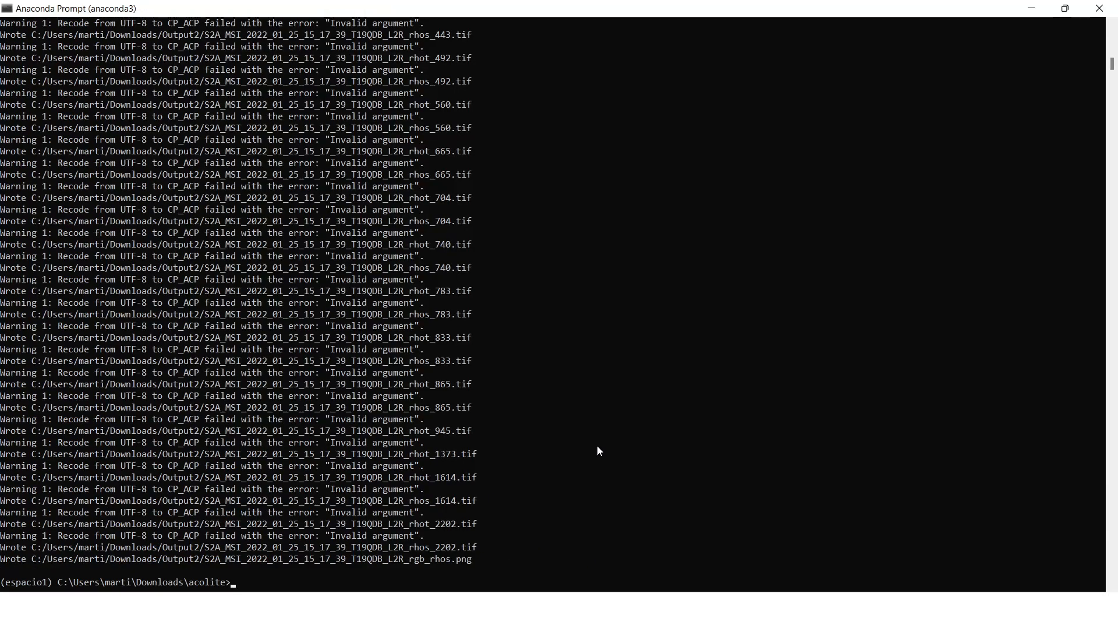
Preview the exported L2R rhos GeoTIFFs from 443 to 833 nm in the Output2 folder in File Explorer
left_click(425, 610)
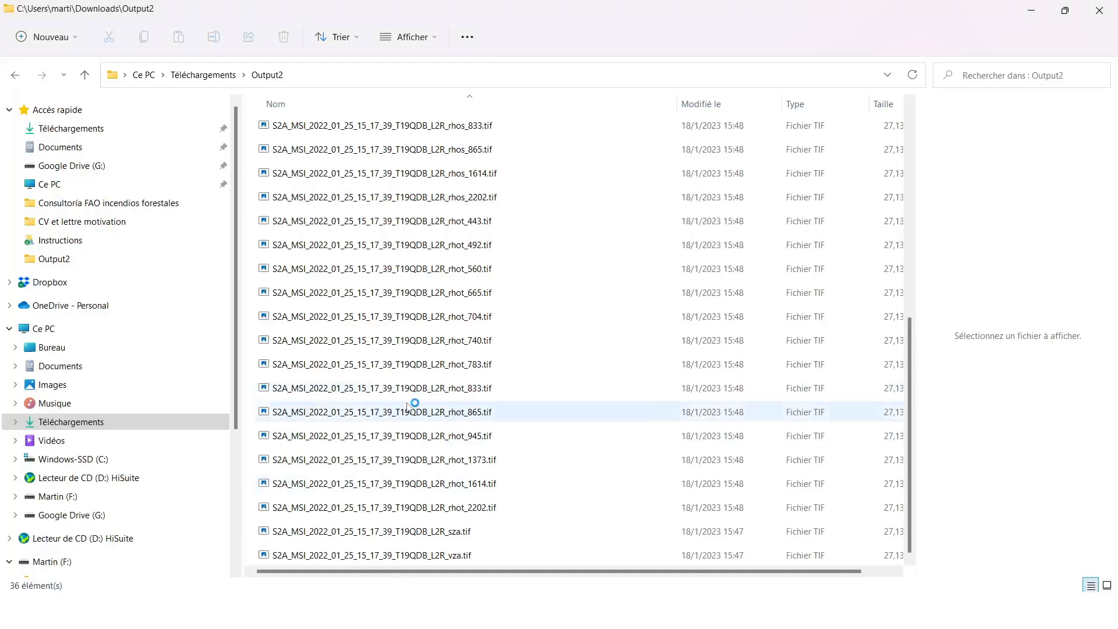
scroll(332, 149, "up", 6)
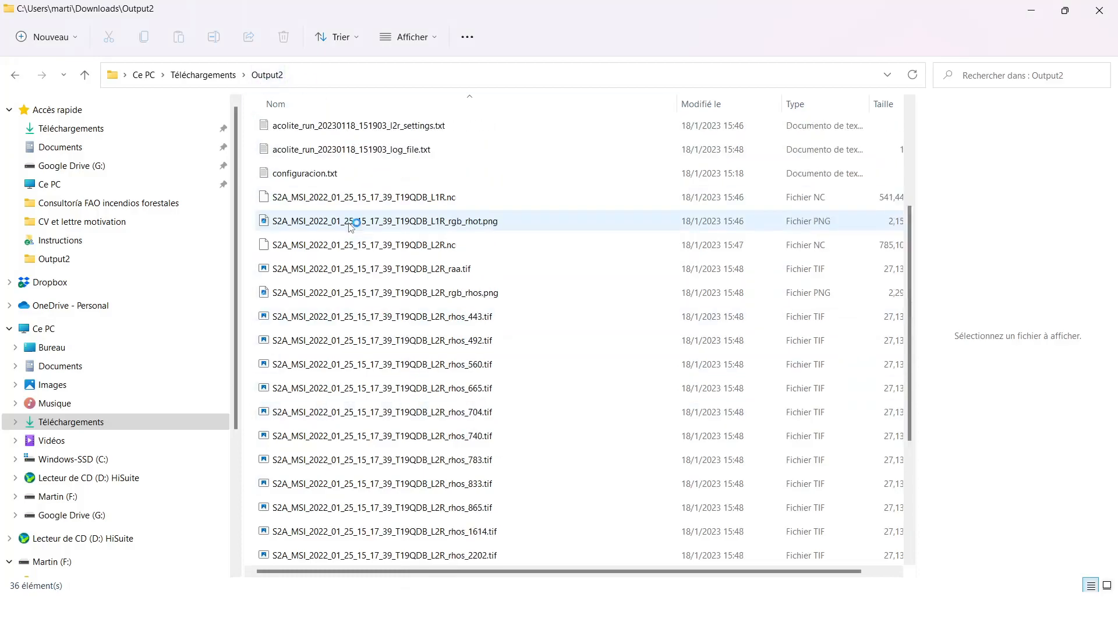
scroll(353, 227, "down", 2)
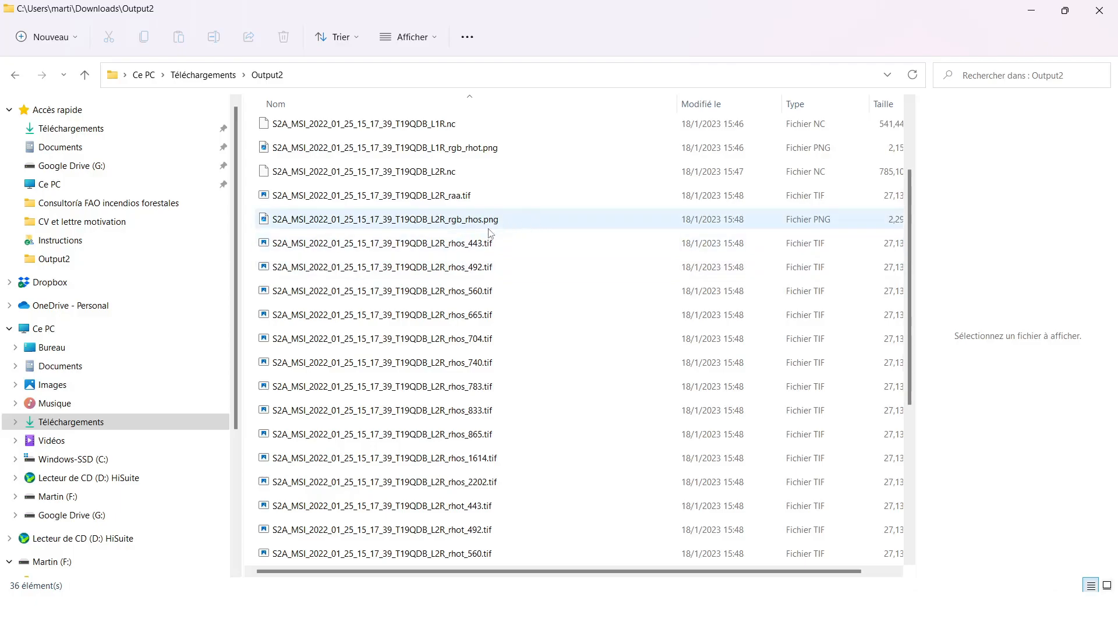
left_click(489, 249)
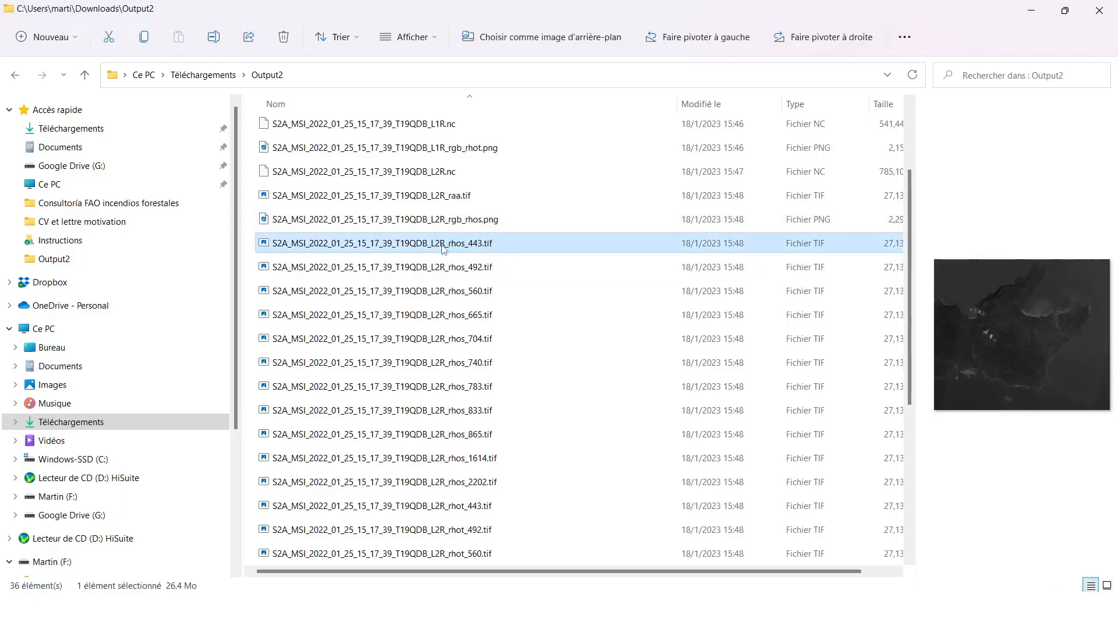
left_click(438, 268)
left_click(440, 287)
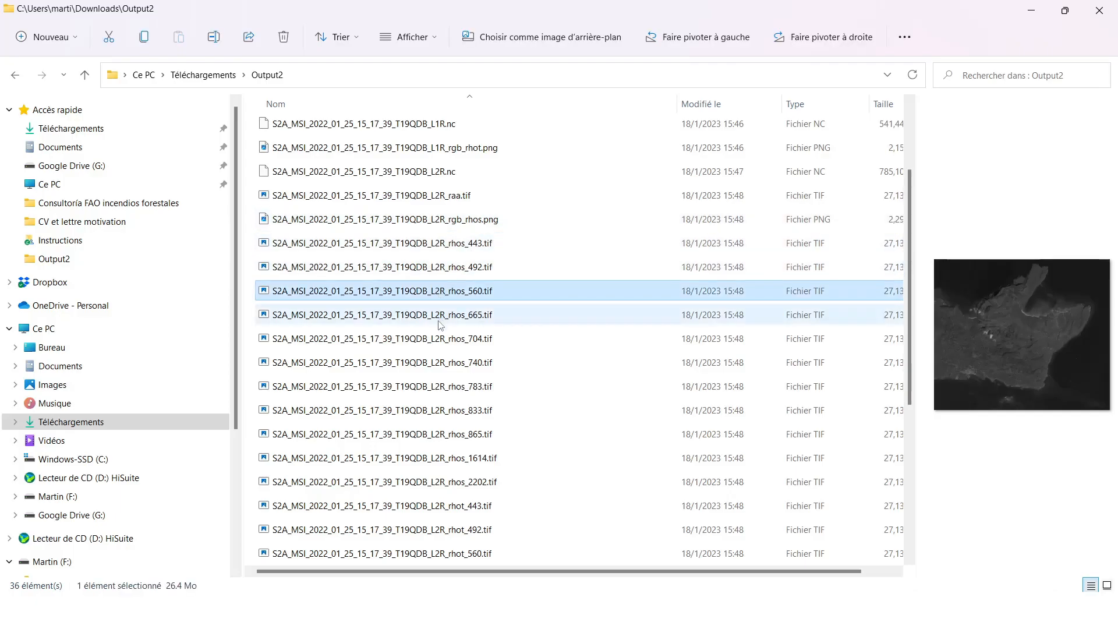
left_click(441, 319)
left_click(437, 339)
left_click(430, 364)
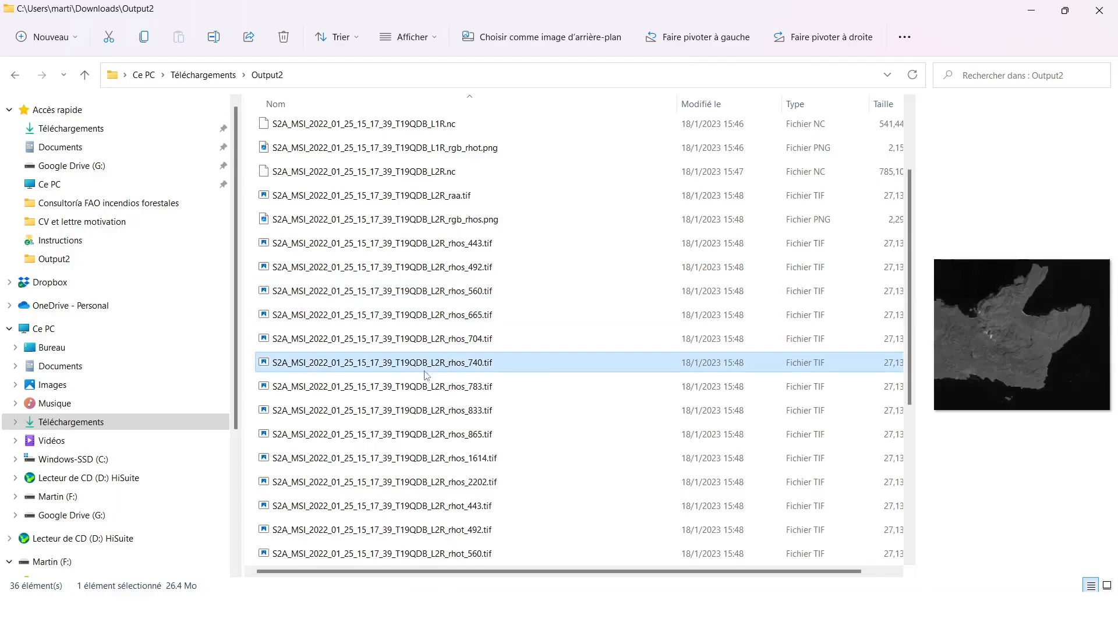
left_click(424, 389)
left_click(421, 412)
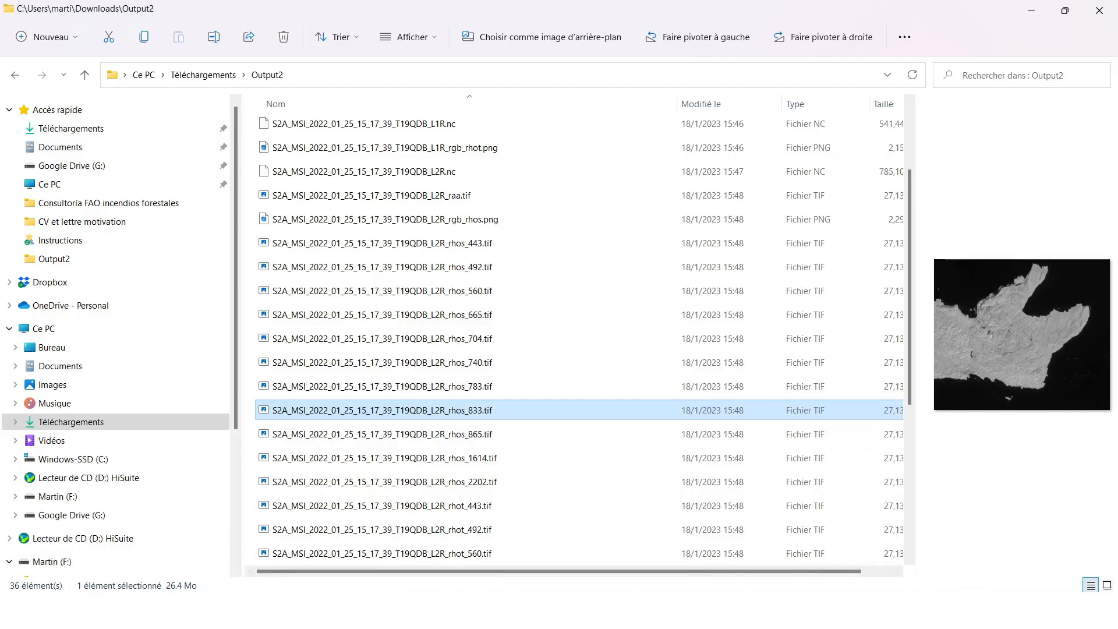
Launch ArcMap
left_click(469, 613)
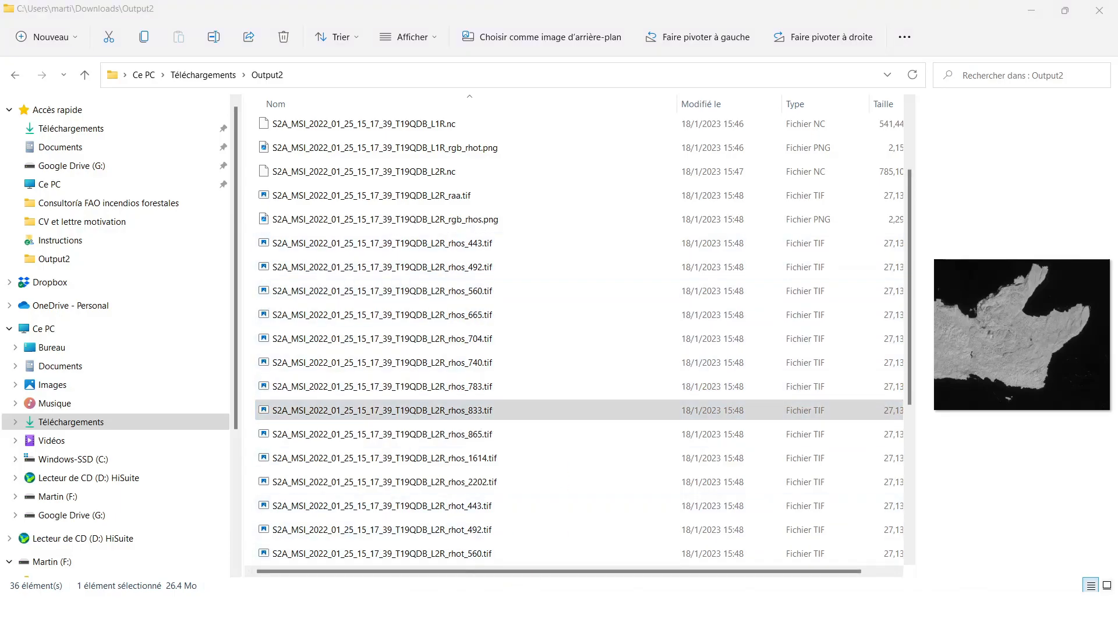
left_click(515, 611)
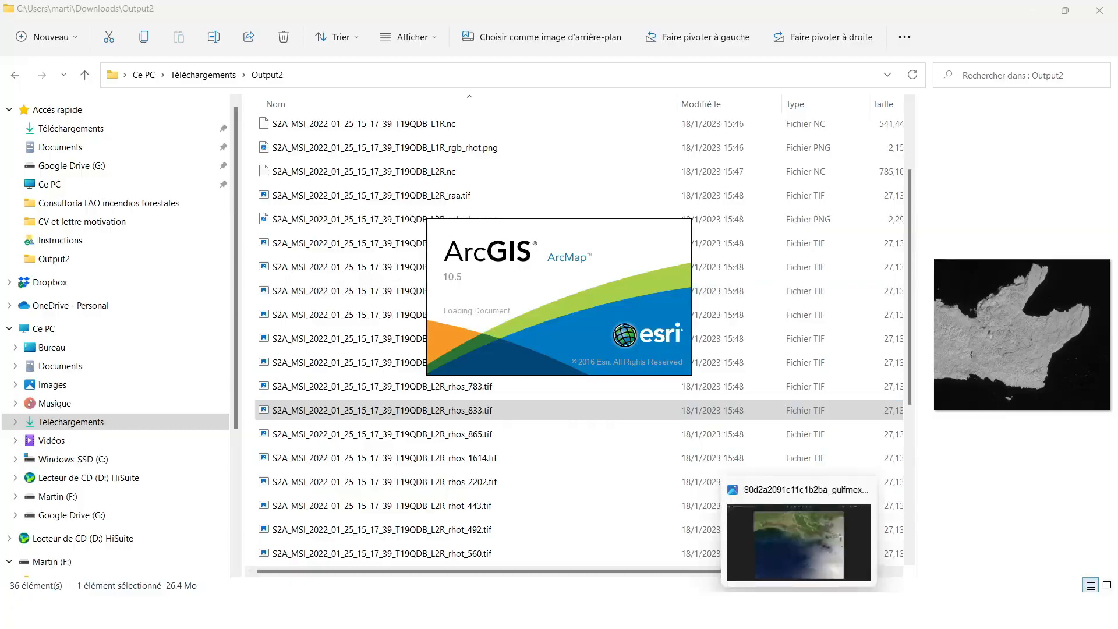
View the Gulf of Mexico sun glint image and read the dsf_residual_glint_correction option in section 4.5.3 of the ACOLITE manual
left_click(798, 611)
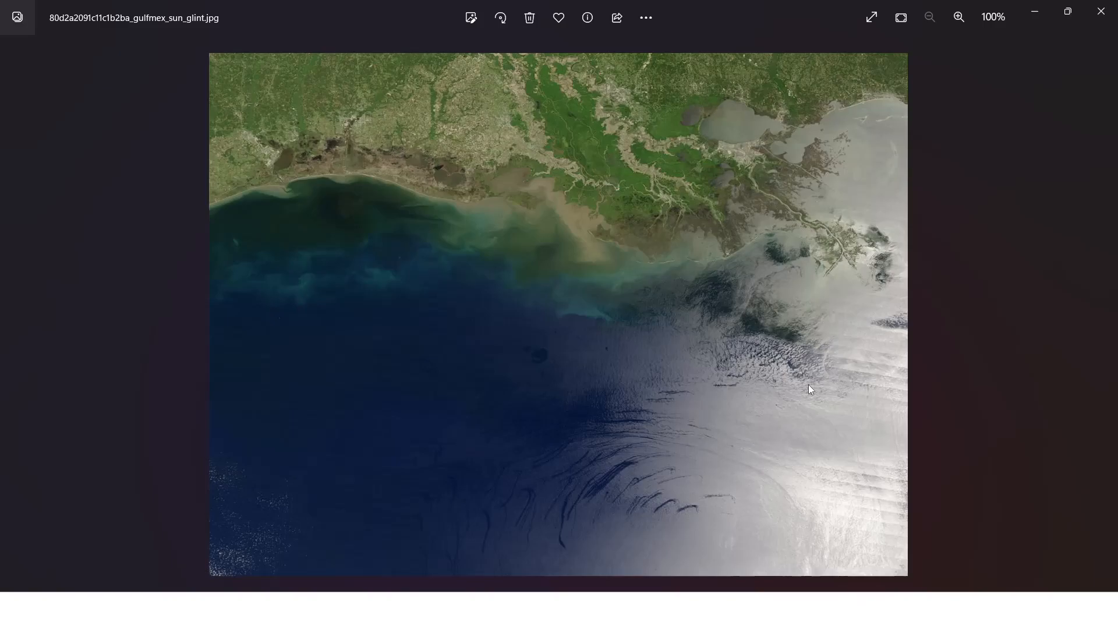
key("alt+Tab")
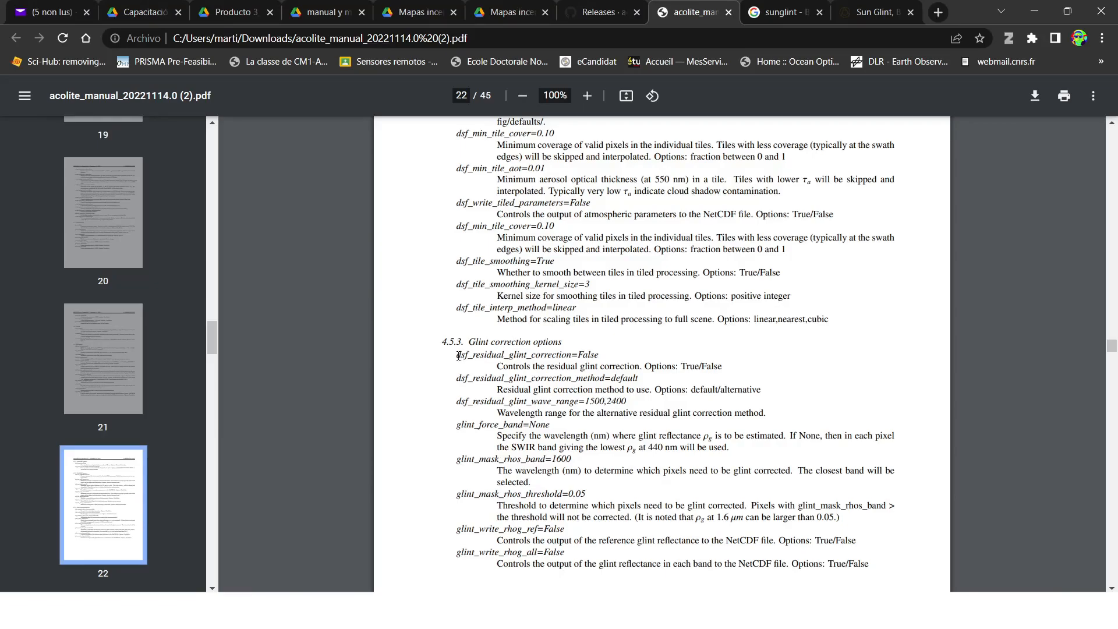
left_click_drag(457, 355, 598, 355)
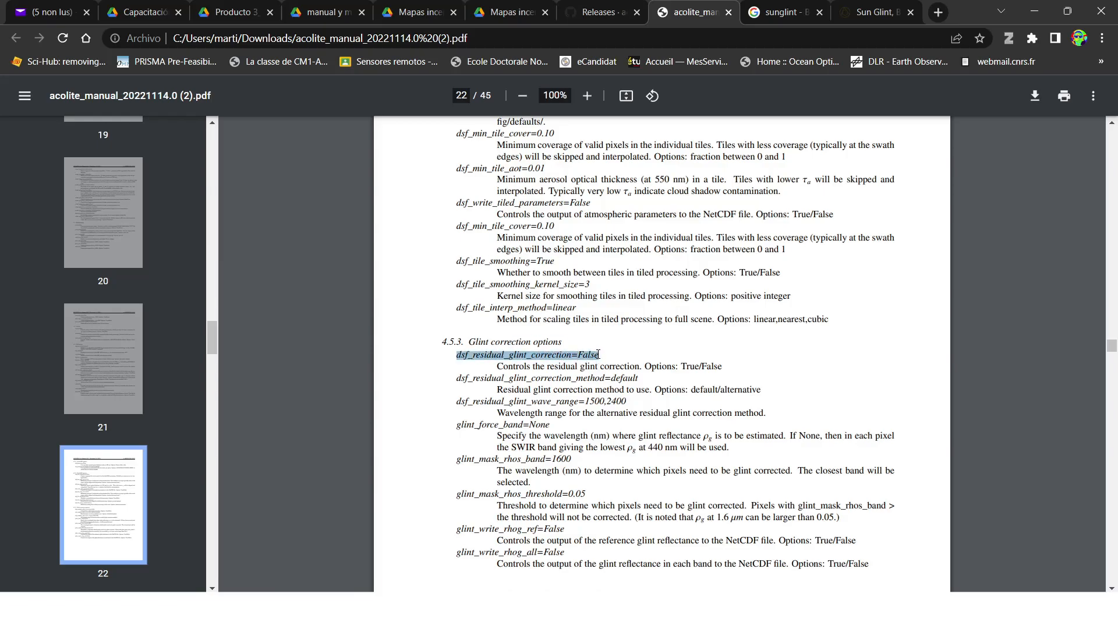
left_click_drag(599, 354, 580, 354)
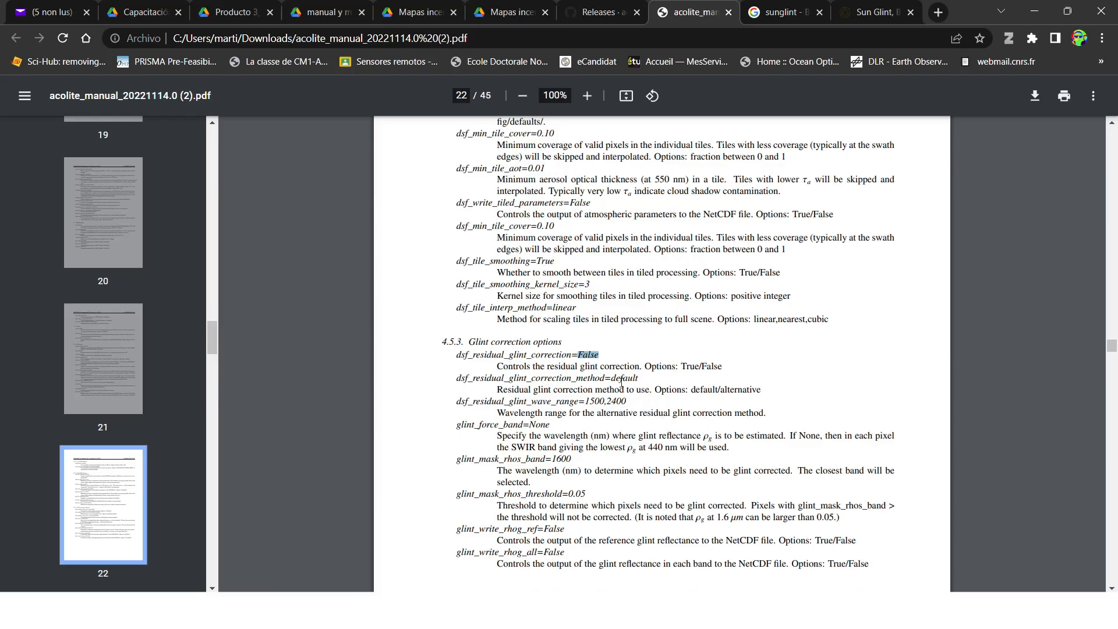
left_click_drag(606, 353, 458, 357)
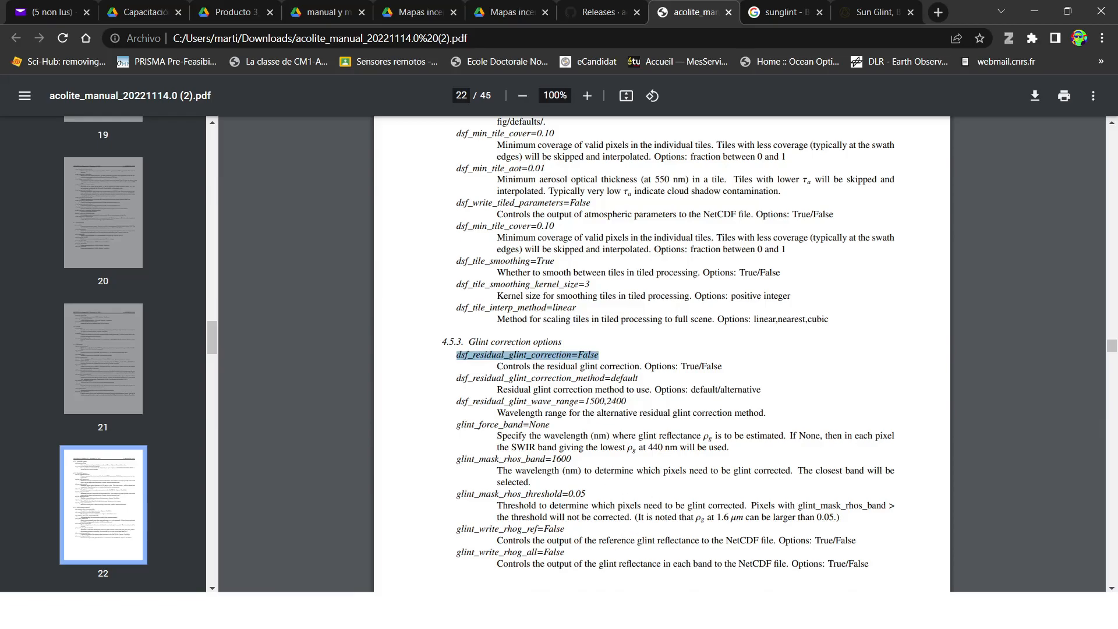
Switch to ArcMap and dismiss the Getting Started dialog to work in a blank map
mouse_move(530, 581)
left_click(569, 529)
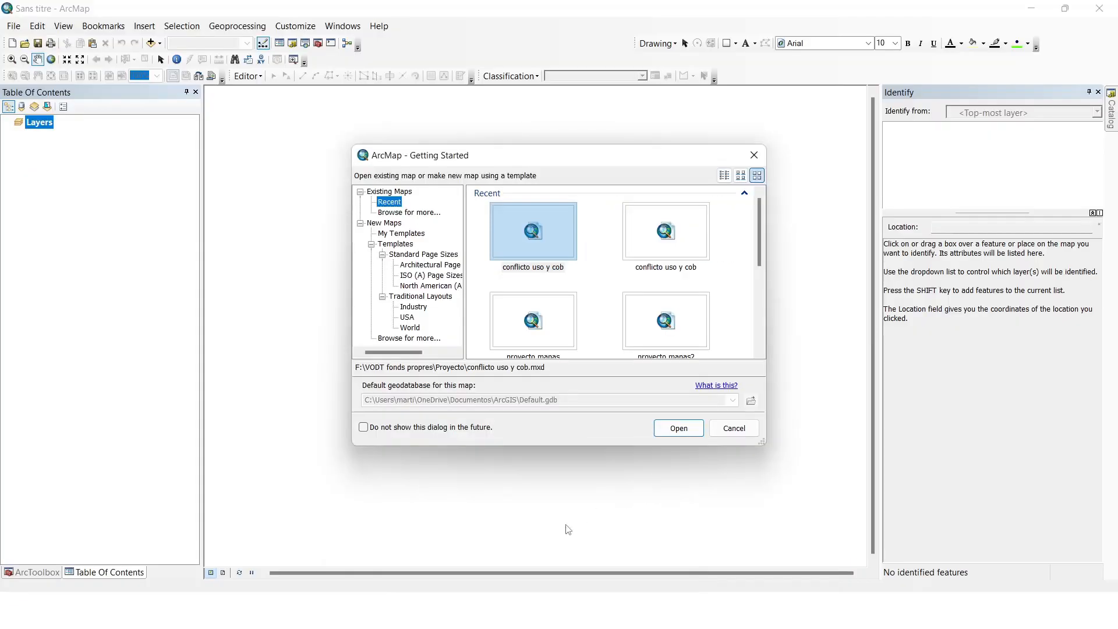
left_click(733, 428)
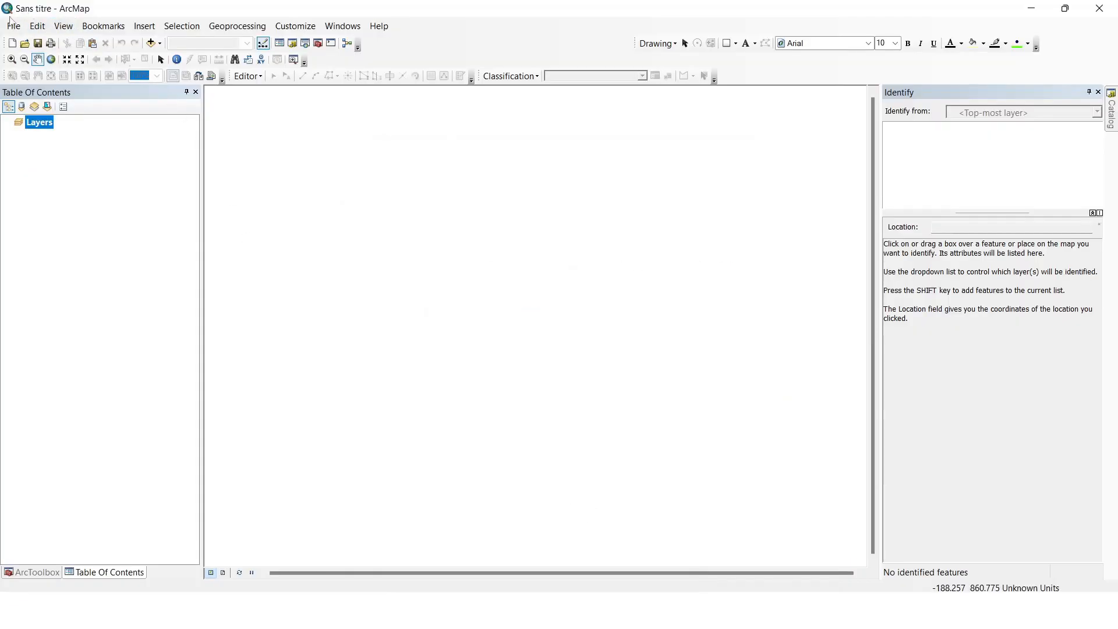
Add S2A_MSI_2022_01_25_15_17_39_T19QDB_L2R_rhos_443.tif from the Output2 folder in Downloads to the map
left_click(150, 43)
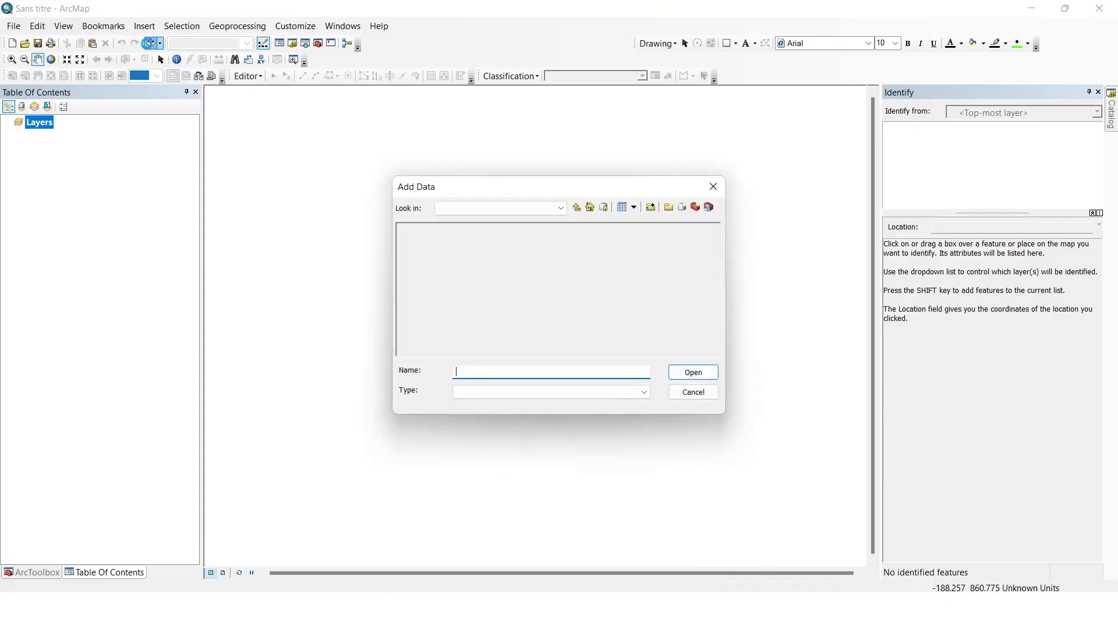
left_click(562, 209)
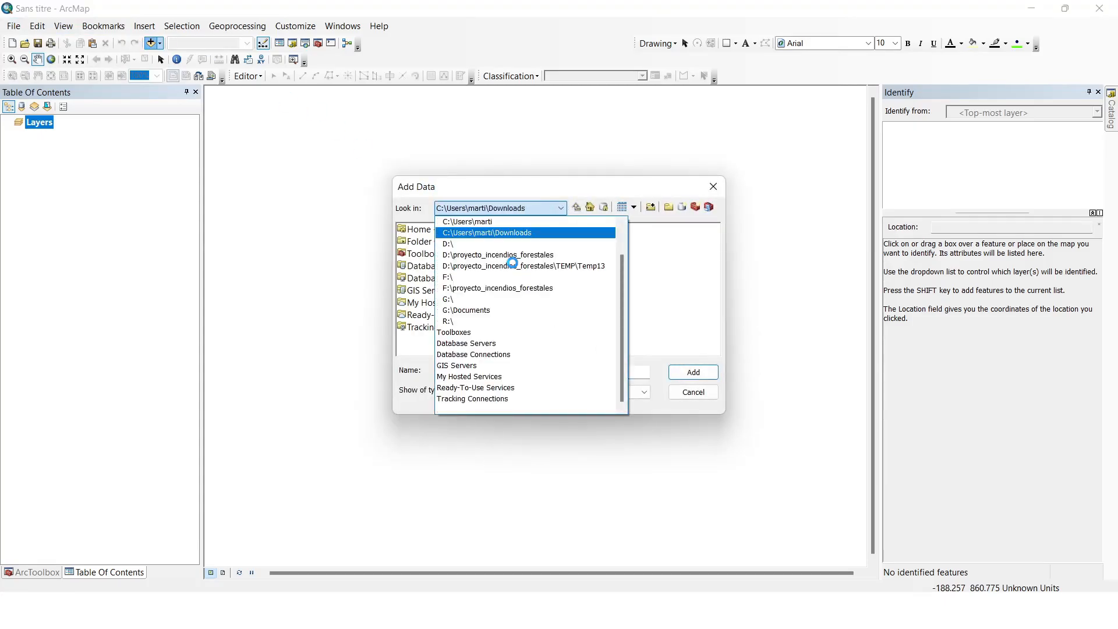
scroll(435, 303, "down", 2)
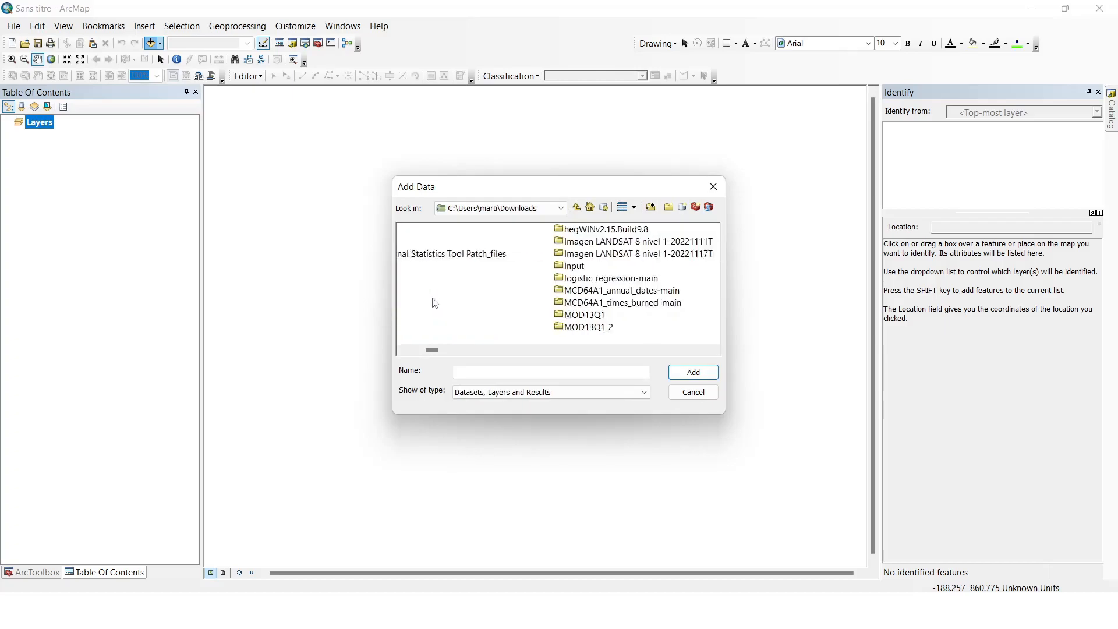
scroll(435, 303, "down", 1)
double_click(436, 290)
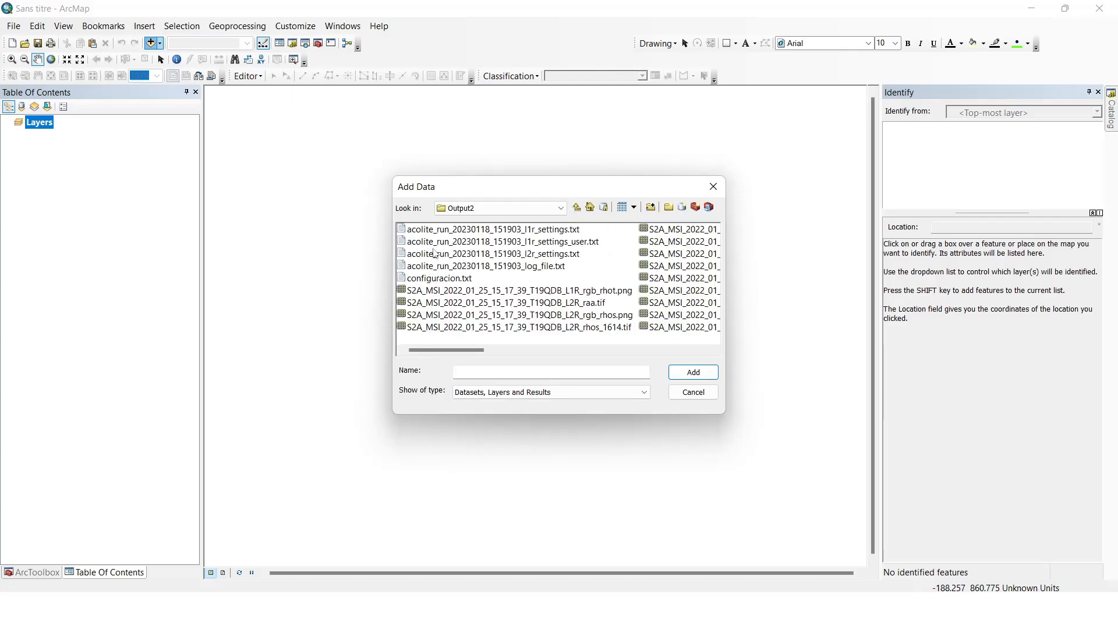
scroll(514, 319, "down", 1)
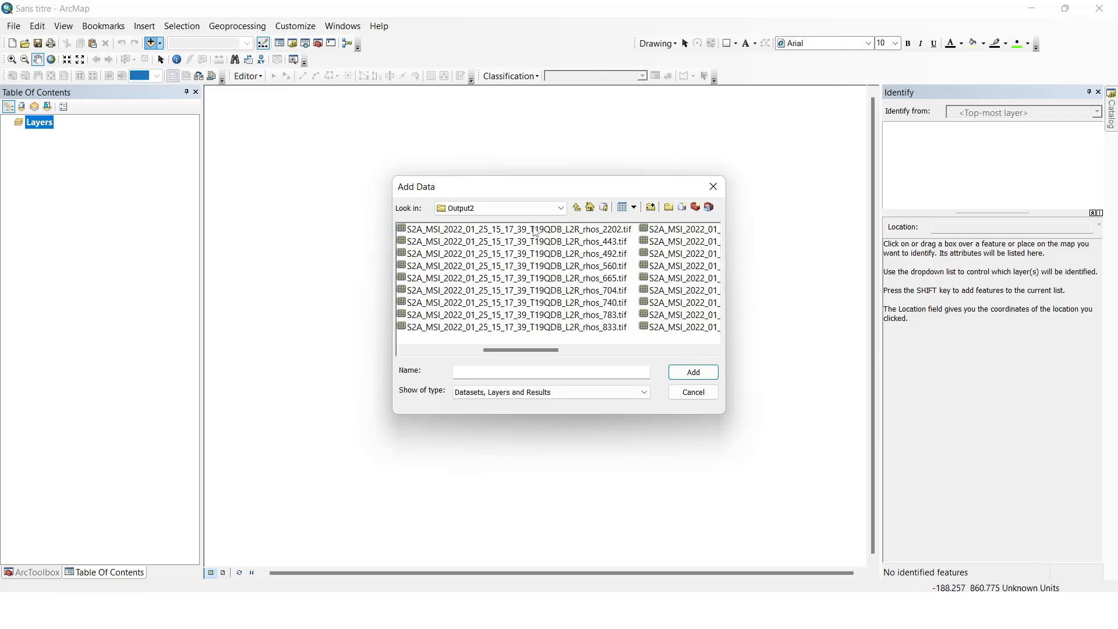
left_click(536, 244)
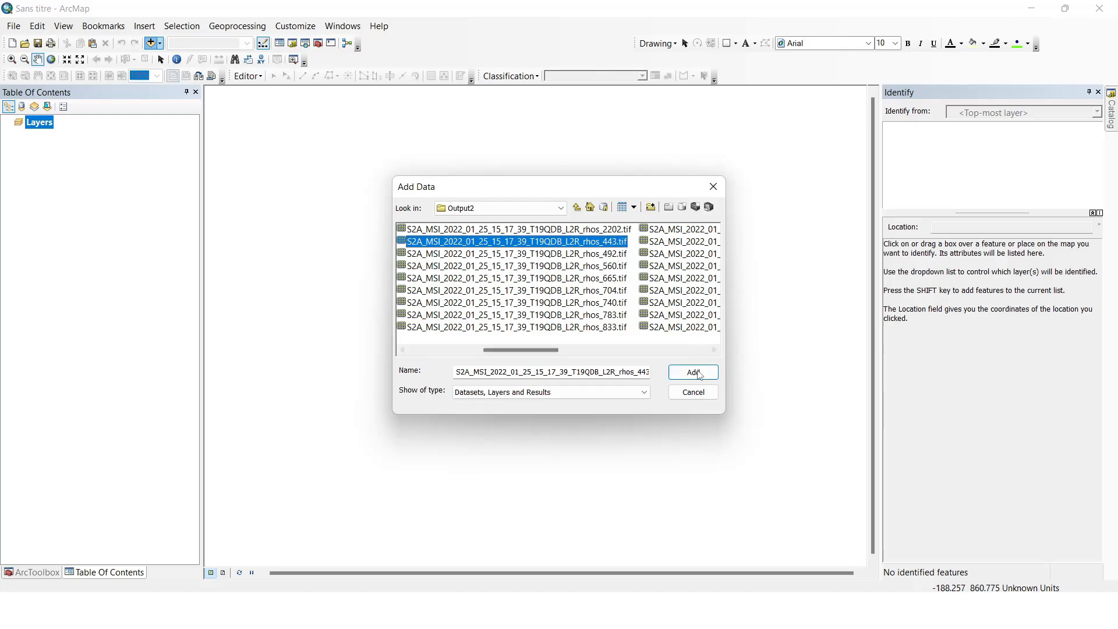
left_click(700, 374)
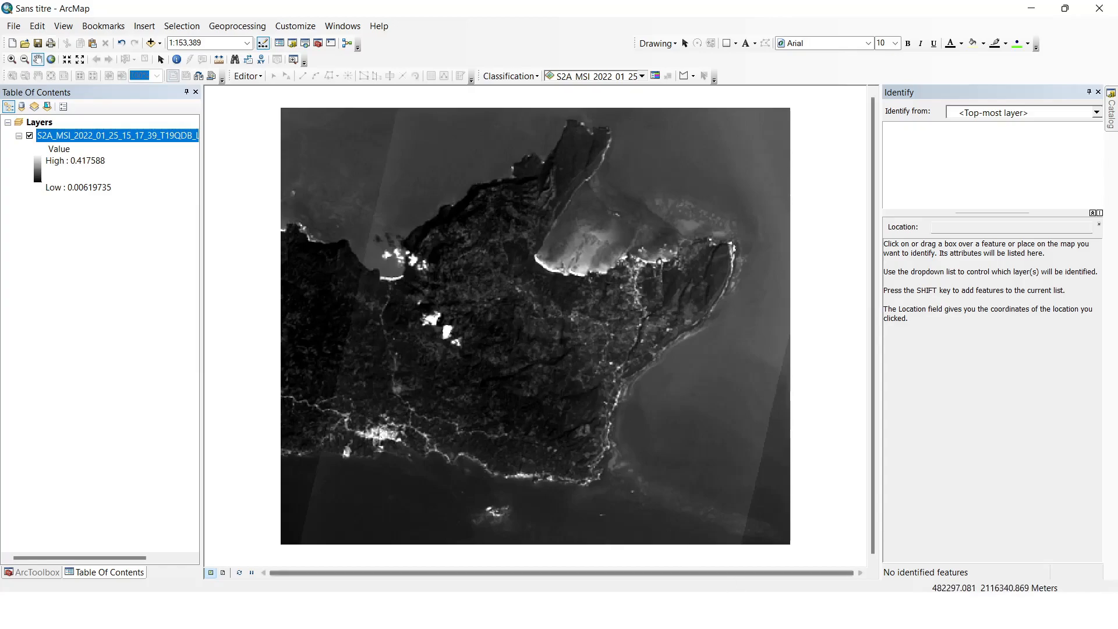
In settings.txt in Notepad, append six space-separated copies of the .SAFE path to the inputfile line, and return to ArcMap
left_click(768, 610)
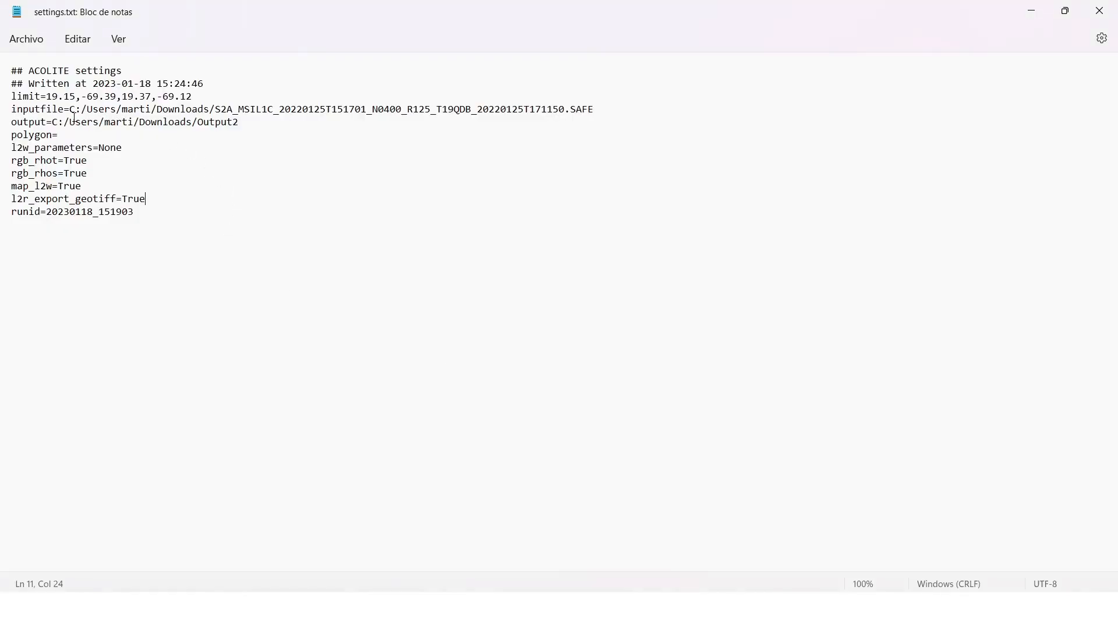
left_click_drag(69, 109, 592, 110)
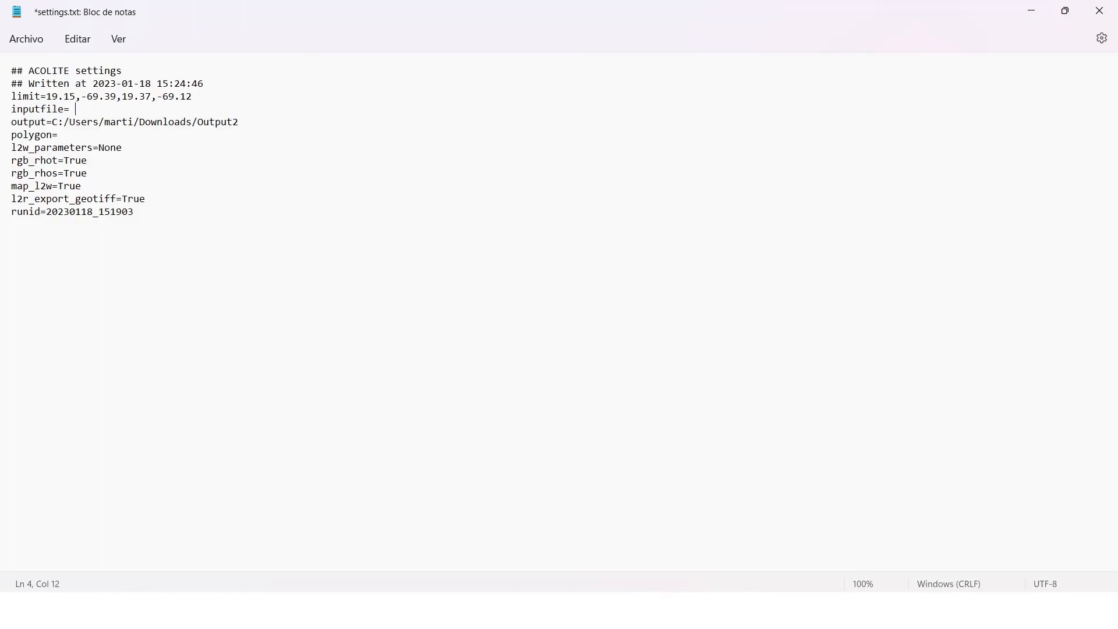
key("ctrl+z")
key("ctrl+c")
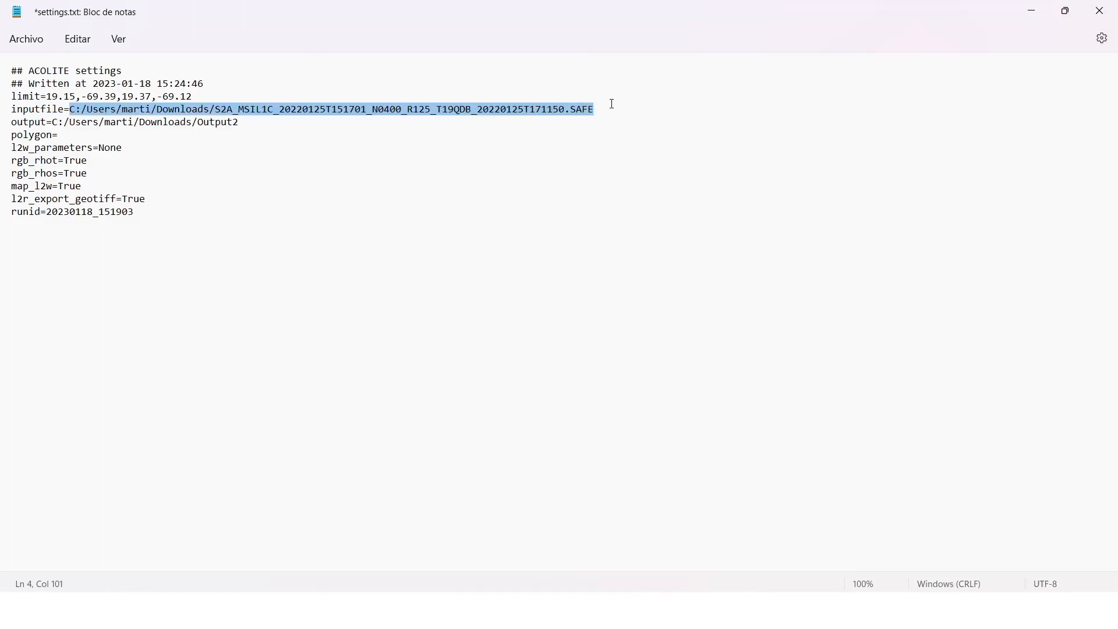
left_click(615, 107)
key("ctrl+v")
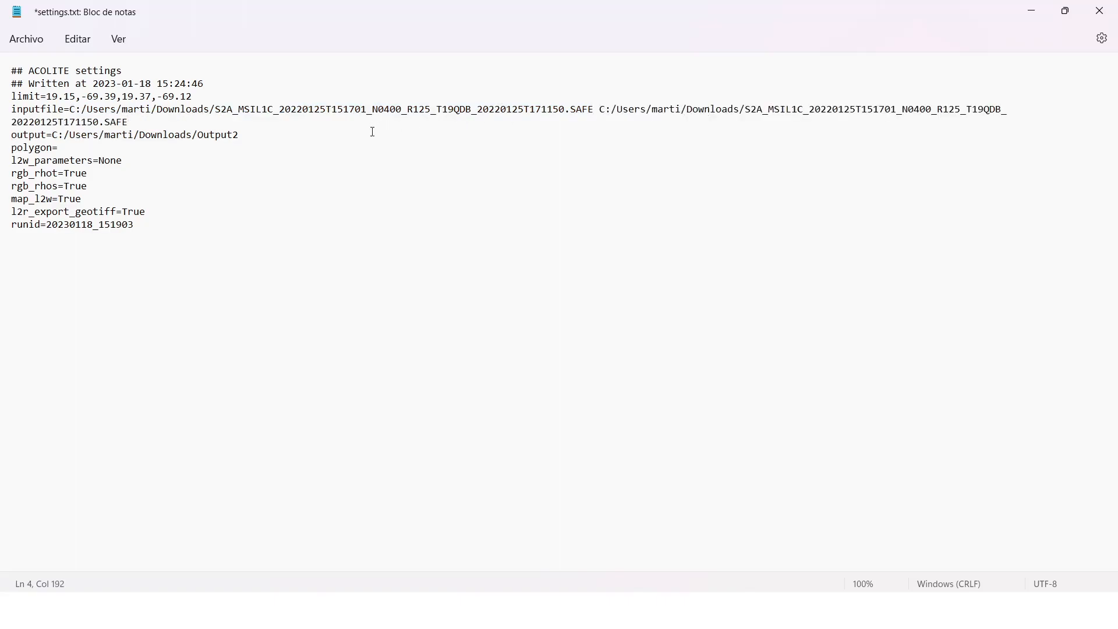
key("ctrl+v")
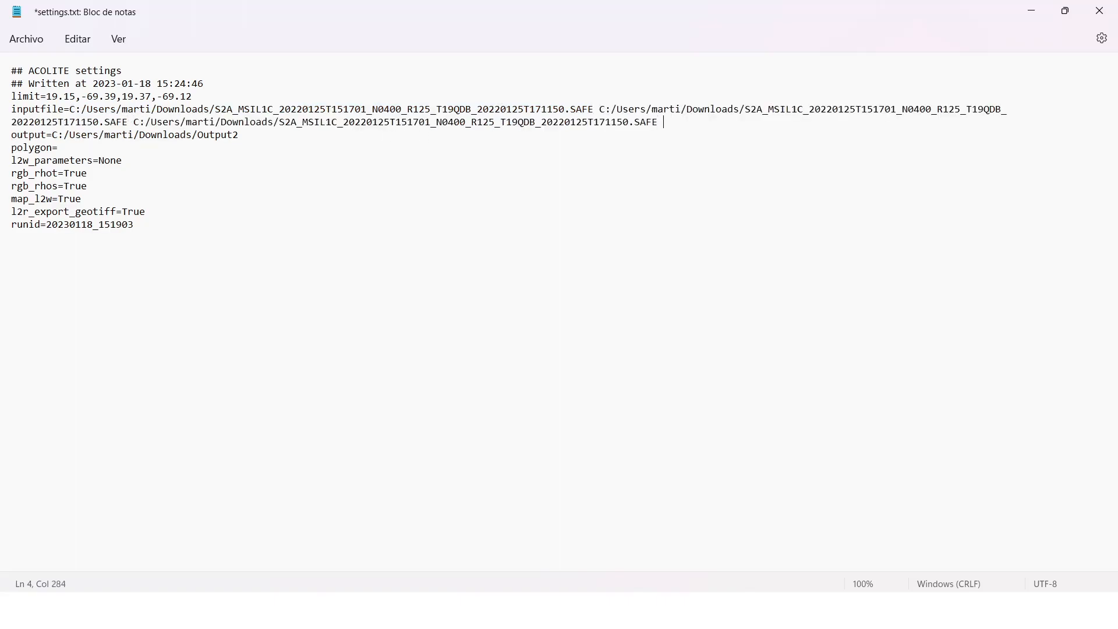
key("ctrl+v")
key("ctrl+v")
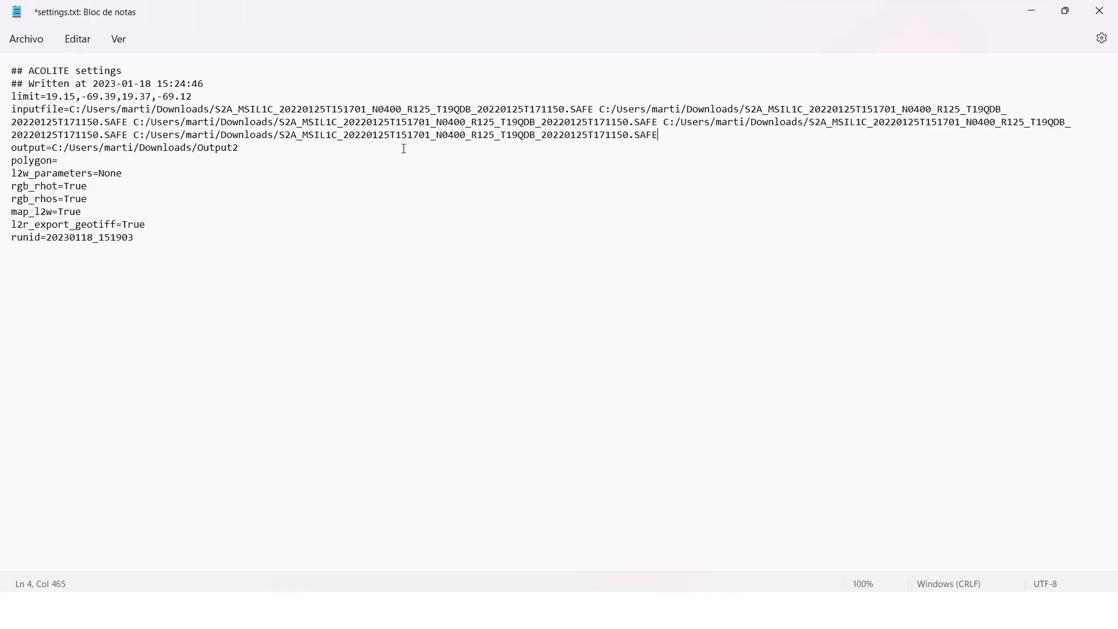
key("ctrl+v")
key("ctrl+v")
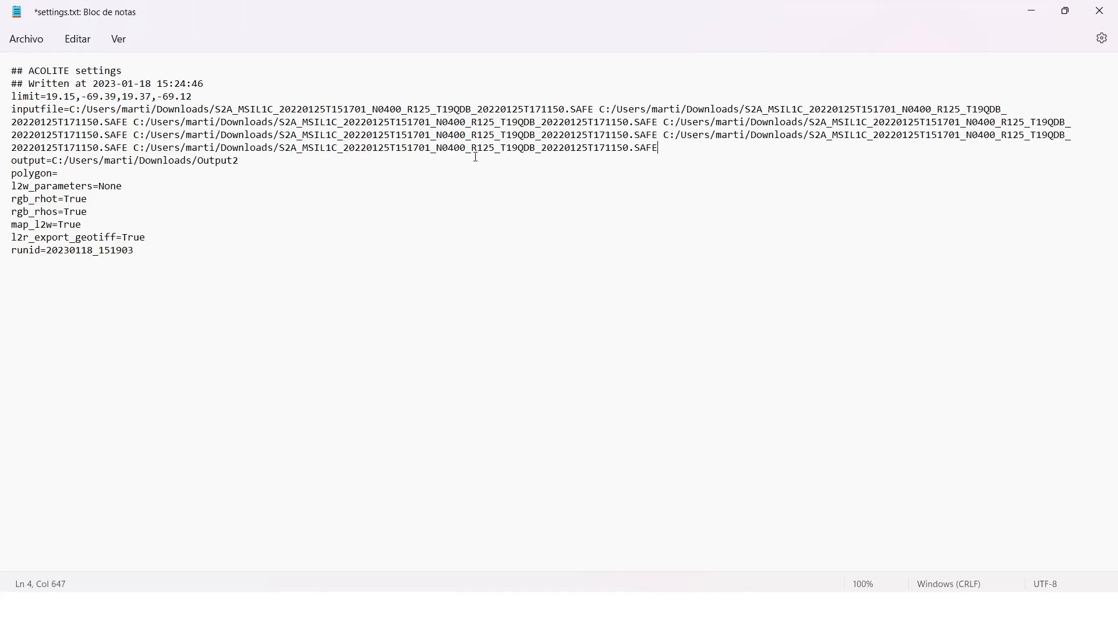
left_click(1029, 14)
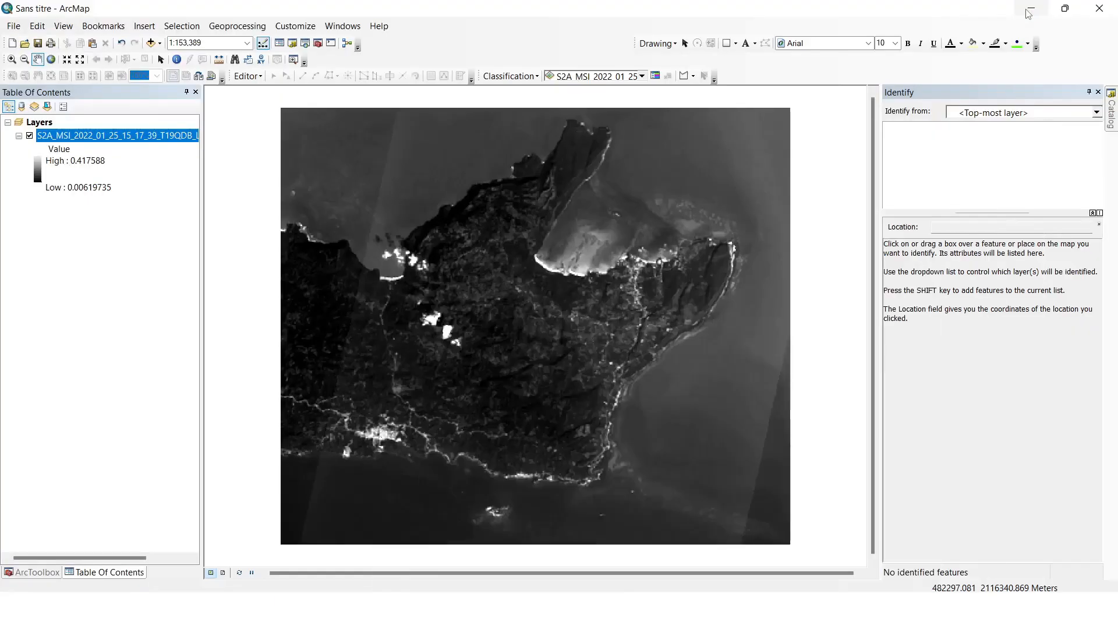